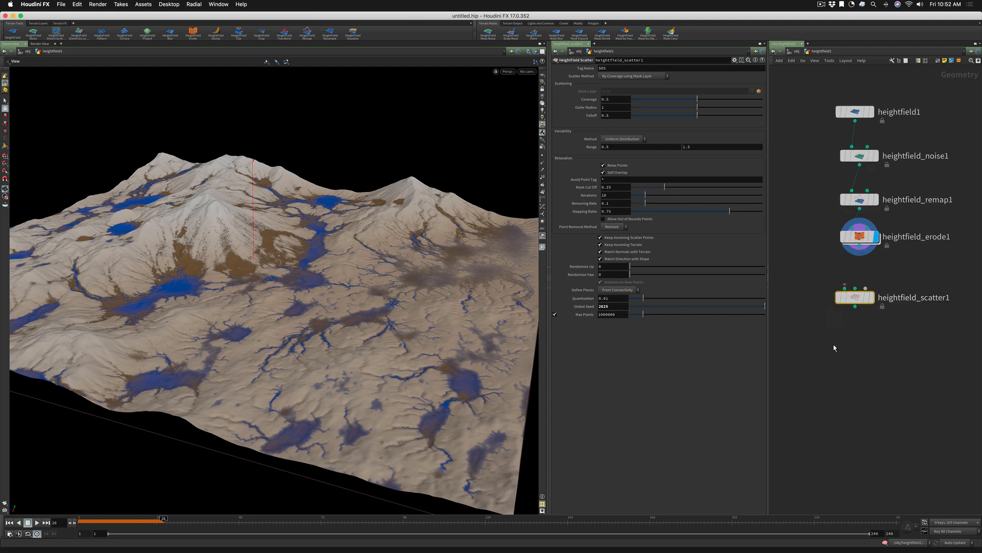
Connect heightfield_erode1 to the first input of heightfield_scatter1 and display the scattered points on the terrain
mouse_move(856, 290)
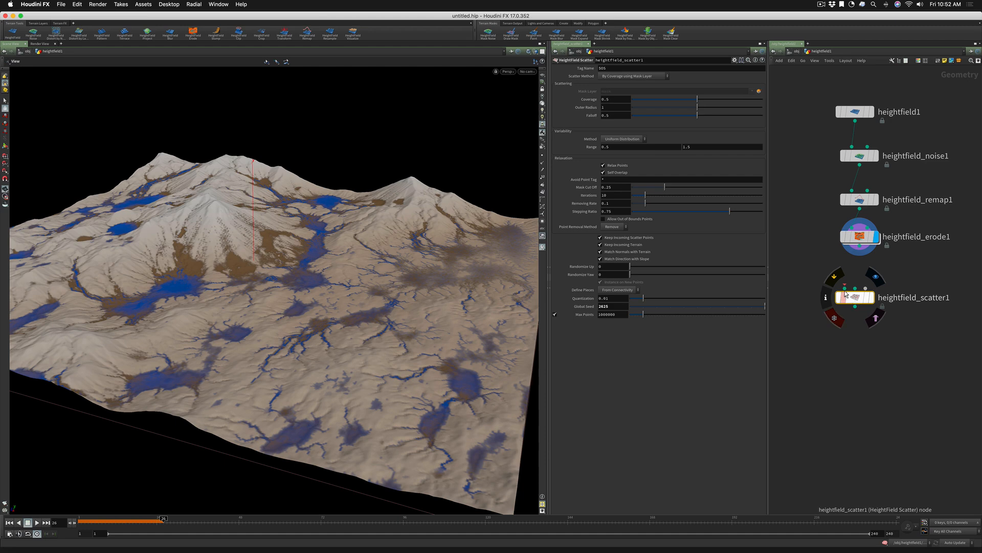
left_click(844, 289)
left_click(859, 246)
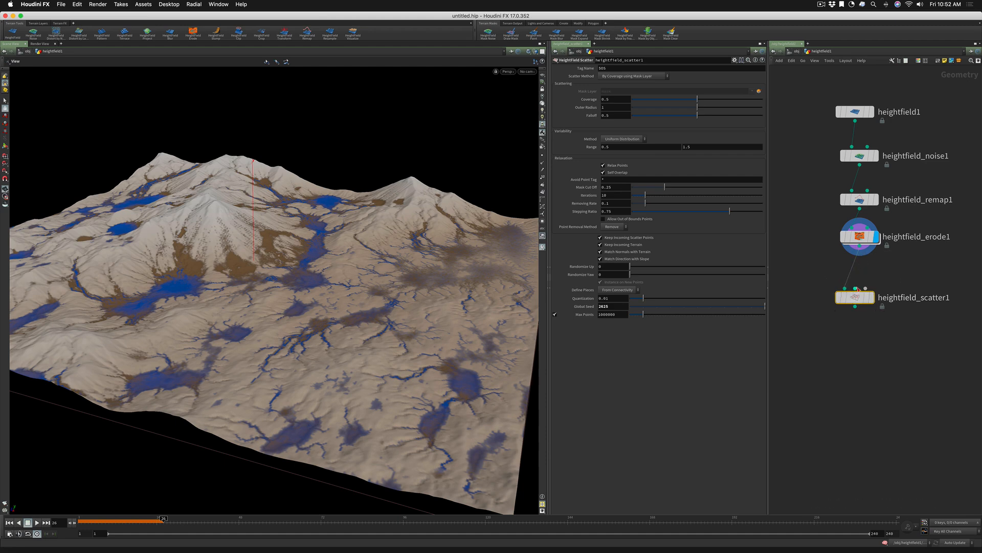
left_click_drag(858, 299, 858, 293)
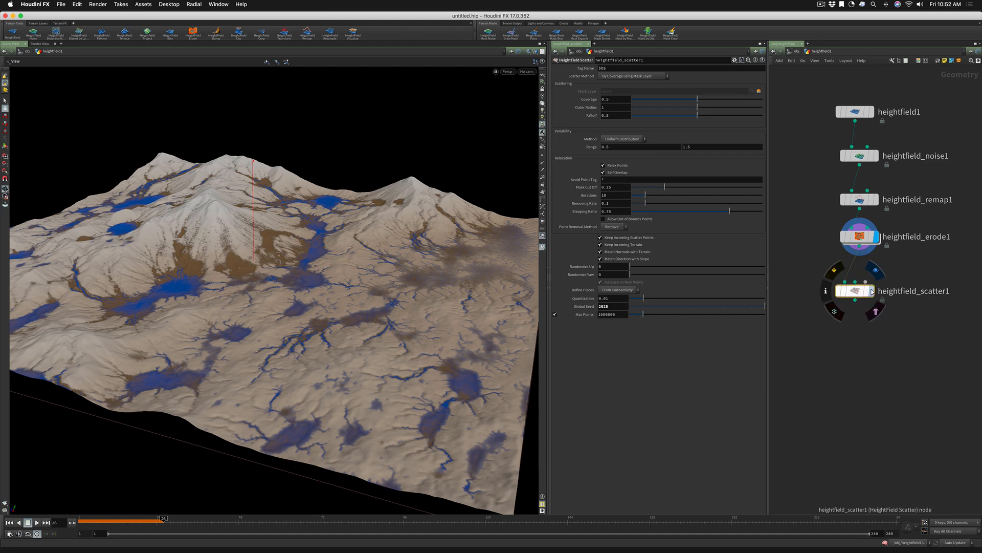
left_click(873, 291)
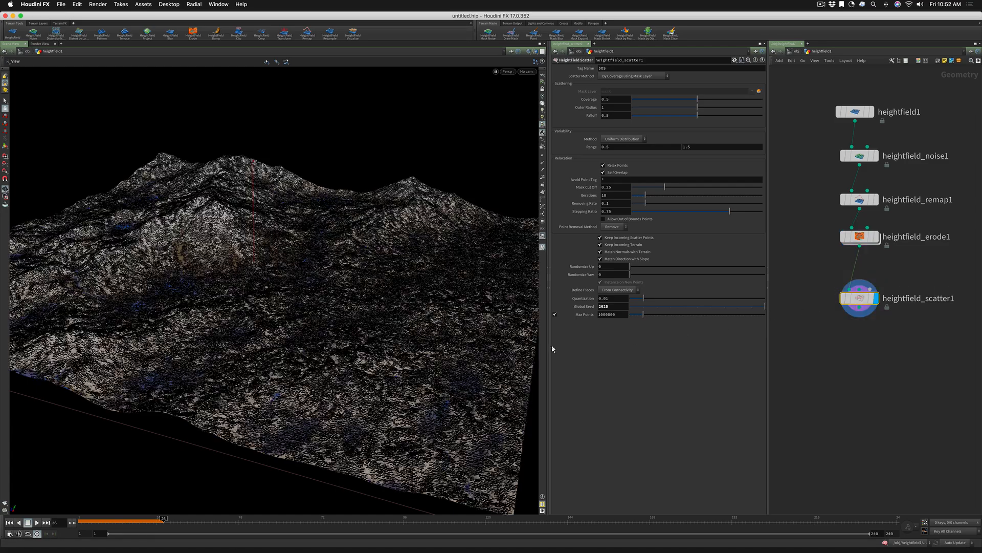
left_click_drag(419, 296, 411, 323)
right_click_drag(382, 331, 436, 308)
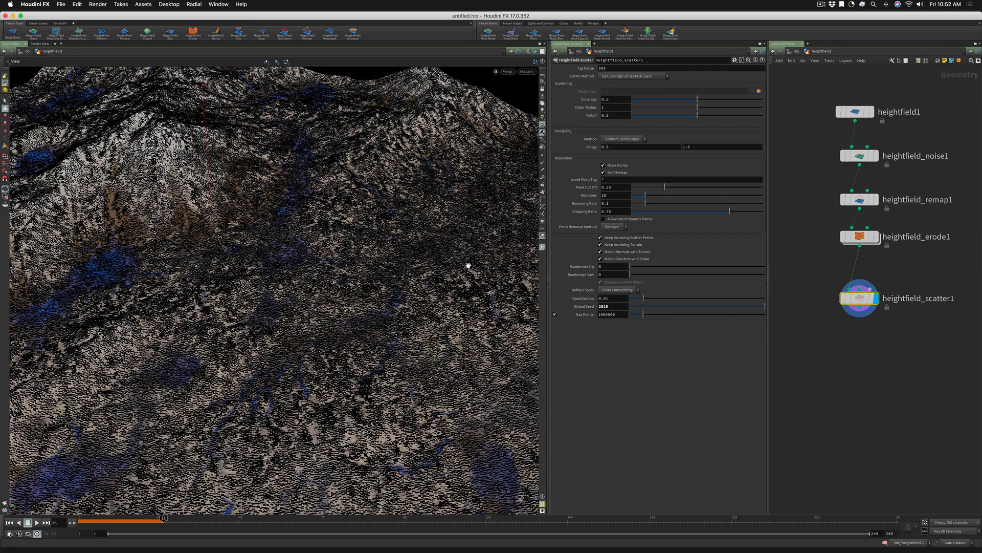
left_click_drag(455, 222, 431, 266)
Create a paint mask for heightfield_scatter1 and paint several strokes across the terrain to define where points are scattered
mouse_move(860, 299)
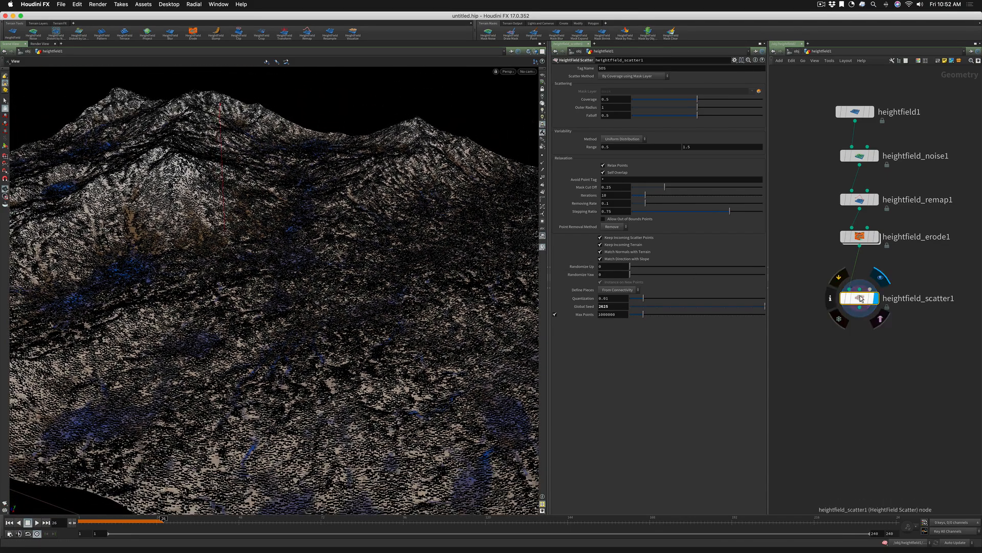
left_click_drag(861, 298, 860, 310)
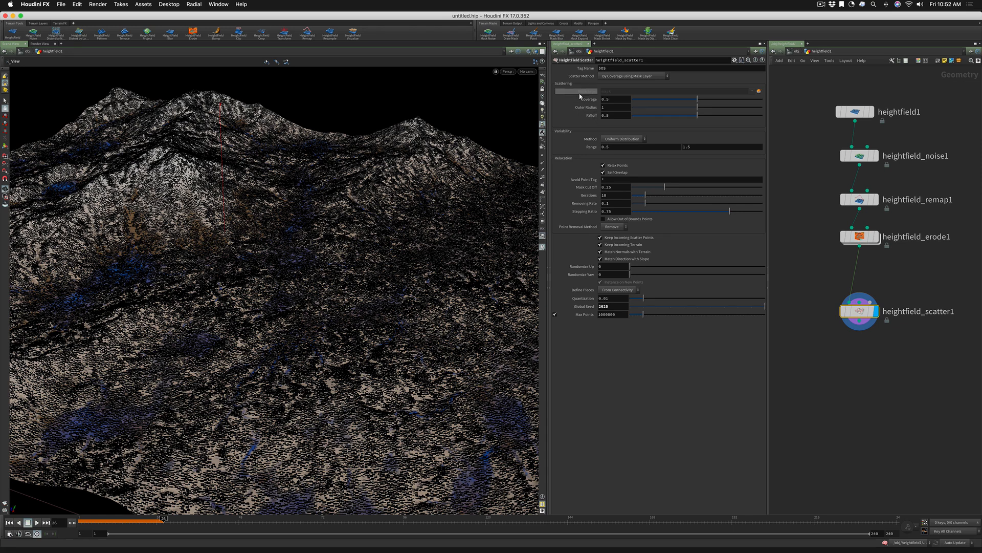
left_click(760, 92)
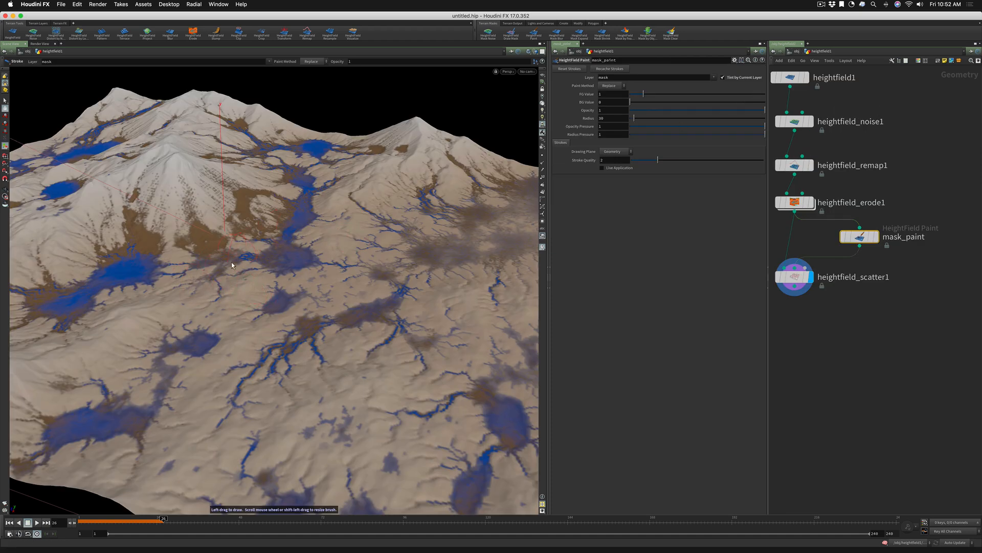
mouse_move(167, 203)
left_mouse_down()
mouse_move(199, 302)
mouse_move(280, 345)
mouse_move(257, 430)
mouse_move(307, 440)
mouse_move(419, 357)
mouse_move(411, 289)
mouse_move(373, 235)
mouse_move(391, 209)
left_mouse_up()
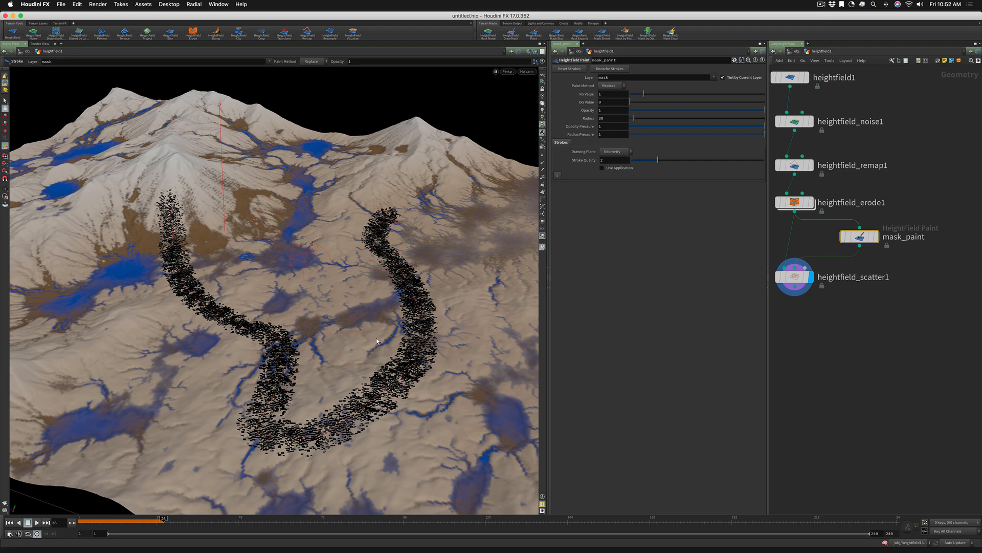
mouse_move(306, 257)
left_mouse_down()
mouse_move(427, 374)
mouse_move(492, 376)
left_mouse_up()
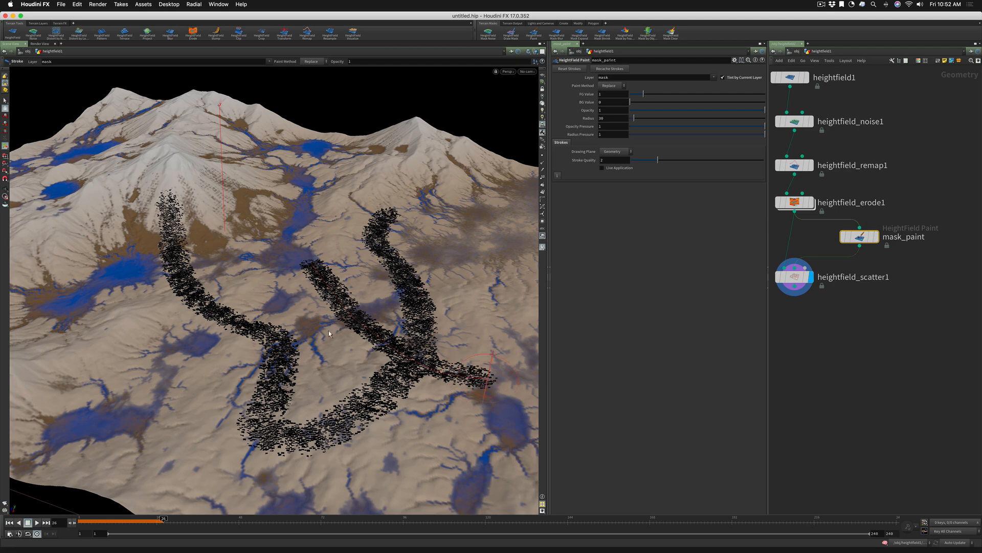
mouse_move(249, 332)
right_mouse_down("alt")
mouse_move(234, 316)
mouse_move(134, 299)
right_mouse_up("alt")
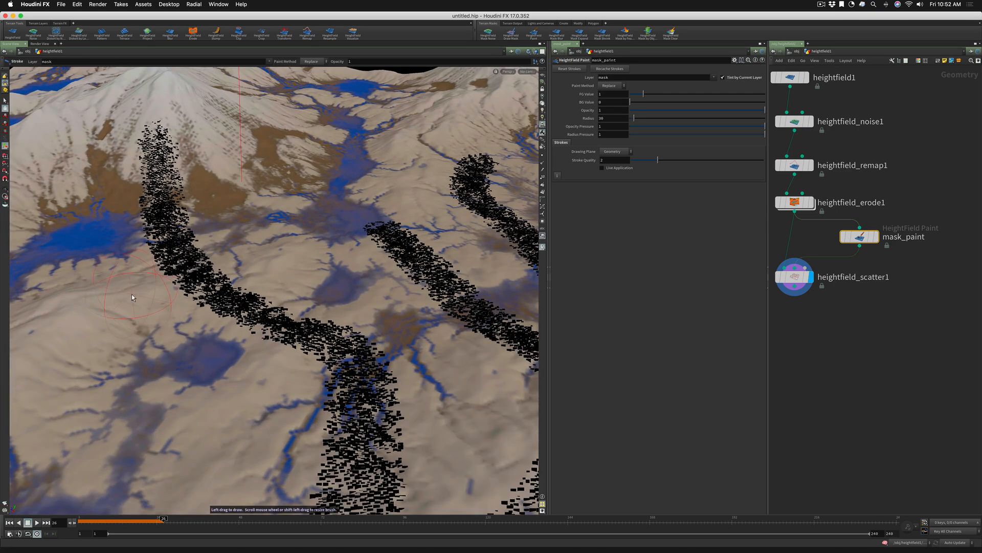
mouse_move(132, 298)
left_mouse_down()
mouse_move(220, 306)
mouse_move(280, 285)
left_mouse_up()
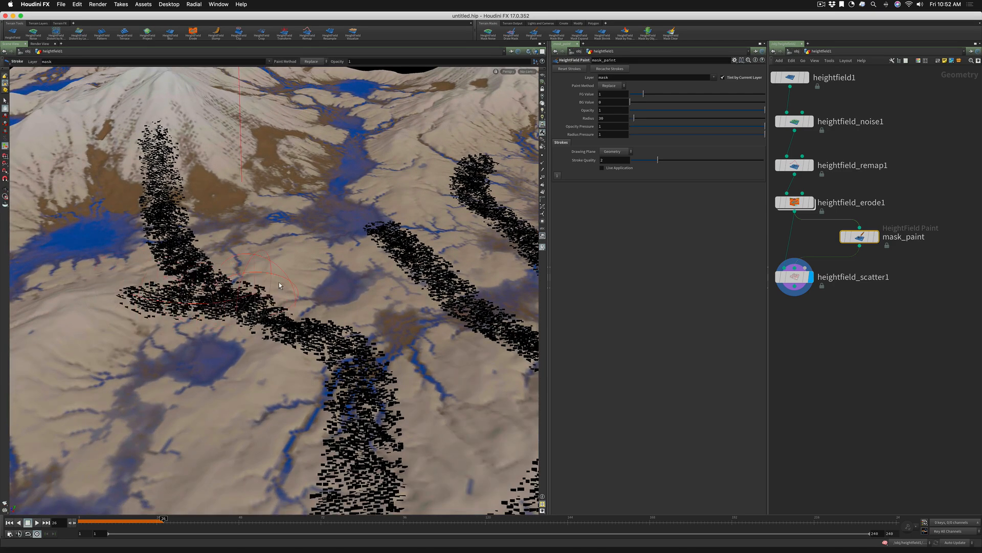
right_click_drag(280, 285, 377, 367, "alt")
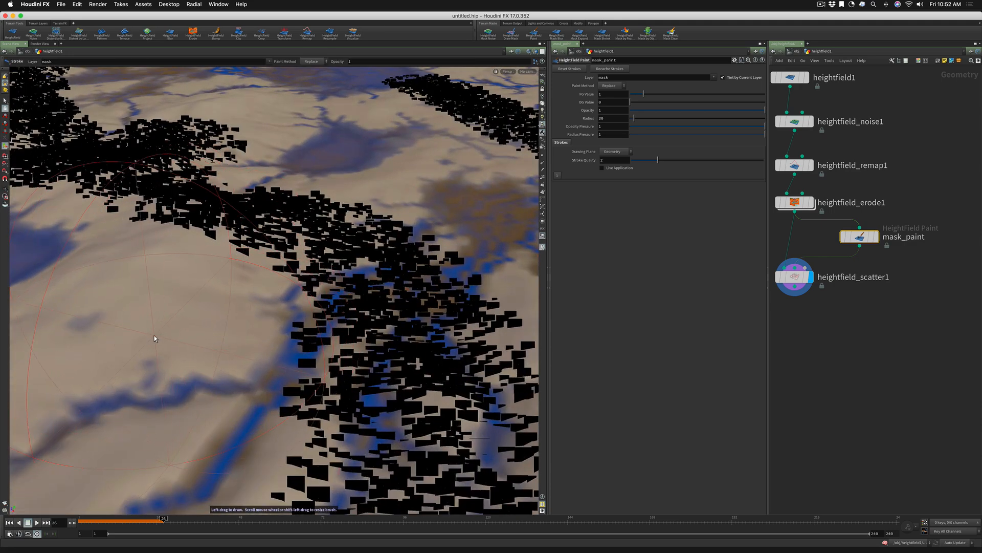
mouse_move(158, 331)
left_mouse_down()
mouse_move(395, 169)
mouse_move(473, 151)
left_mouse_up()
key("Escape")
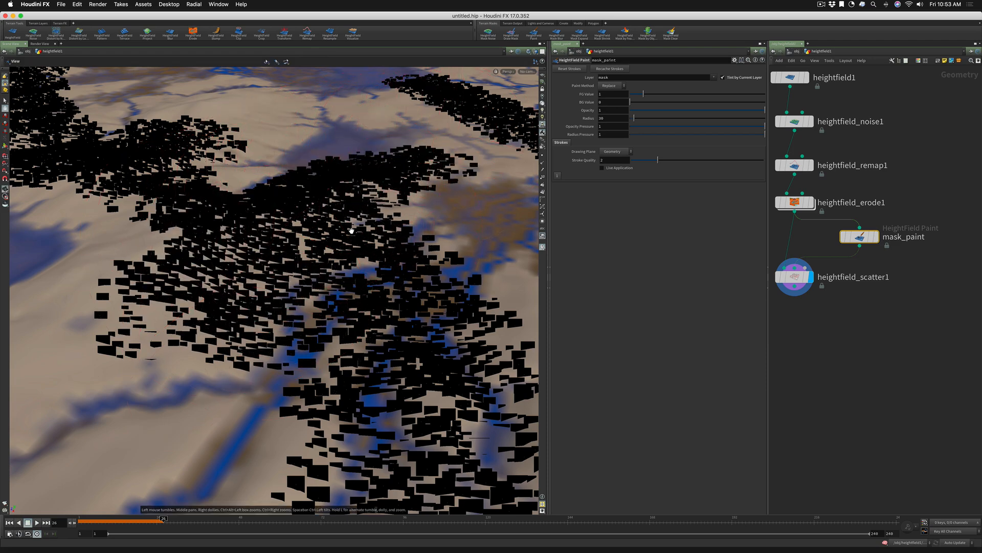
Delete the mask_paint node and cut the leftover mask connection between heightfield_erode1 and heightfield_scatter1
right_click_drag(352, 231, 266, 289)
left_click_drag(265, 289, 268, 269)
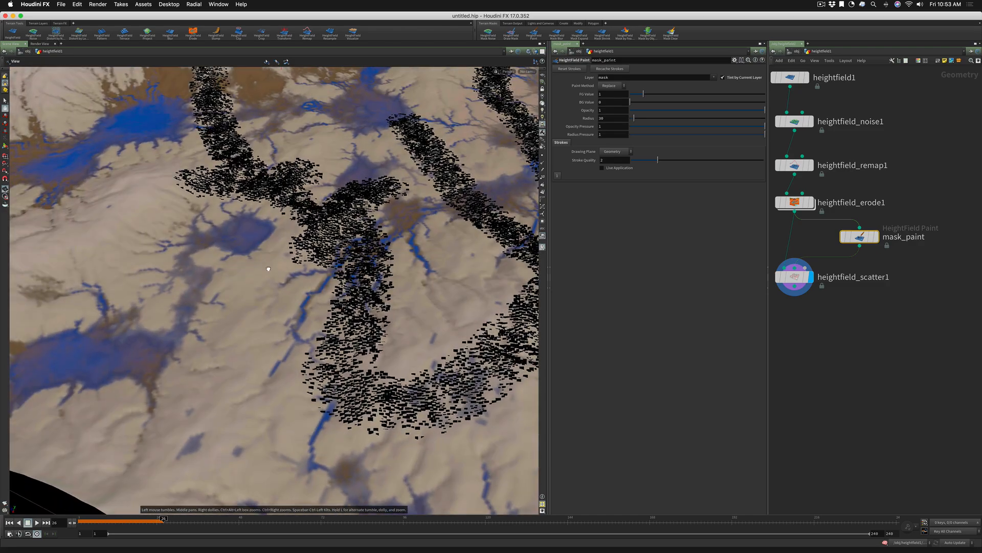
right_click_drag(294, 249, 214, 286)
middle_click_drag(258, 218, 168, 342)
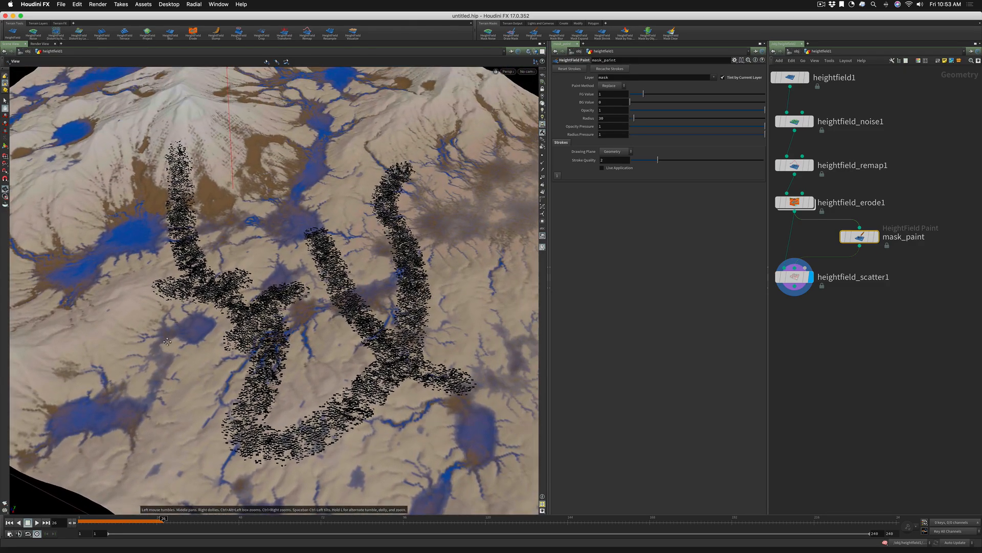
key("Return")
mouse_move(858, 236)
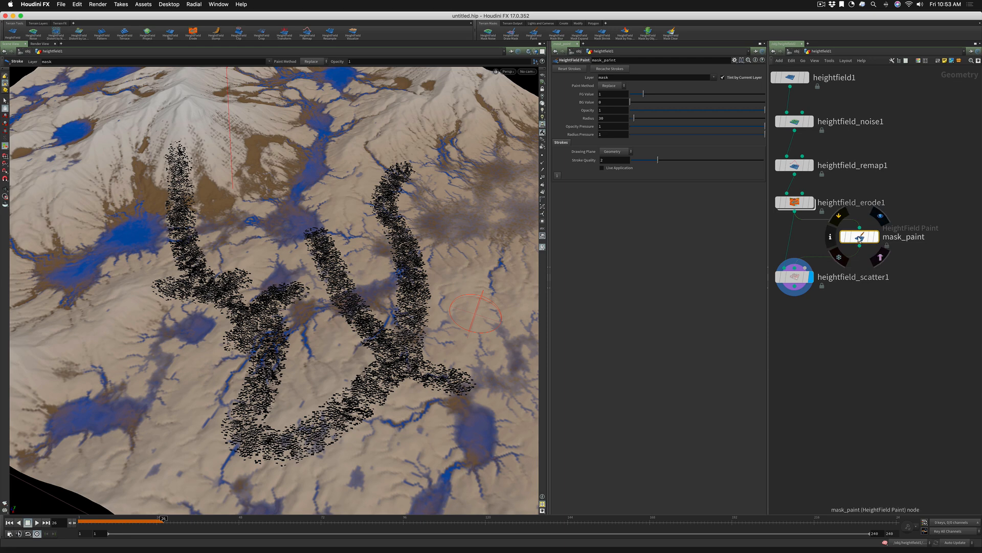
key("Delete")
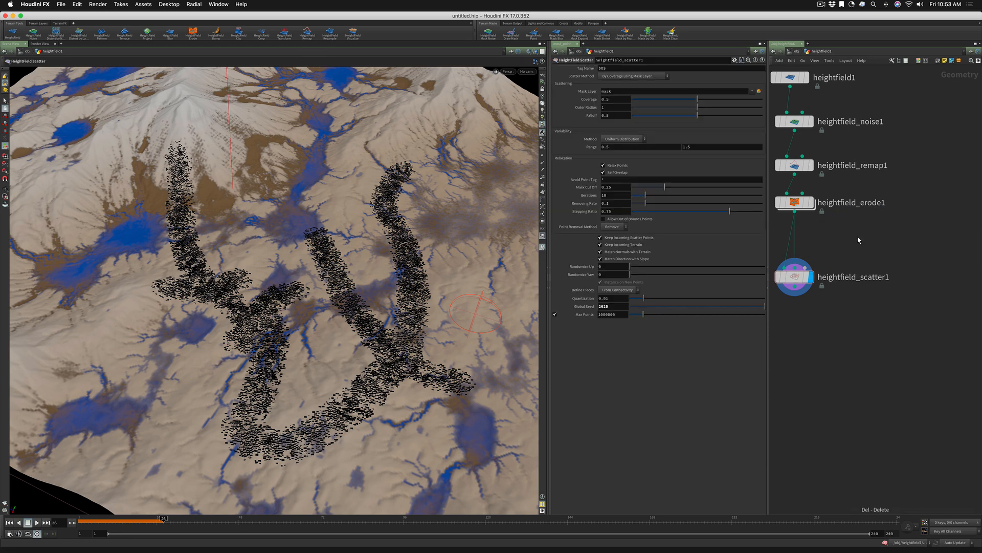
key("y")
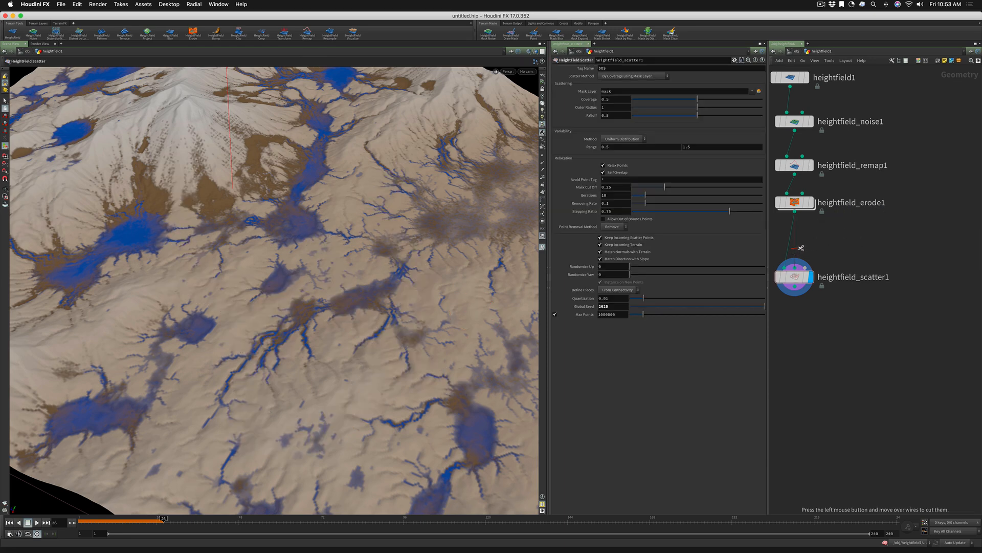
left_click_drag(801, 247, 804, 243)
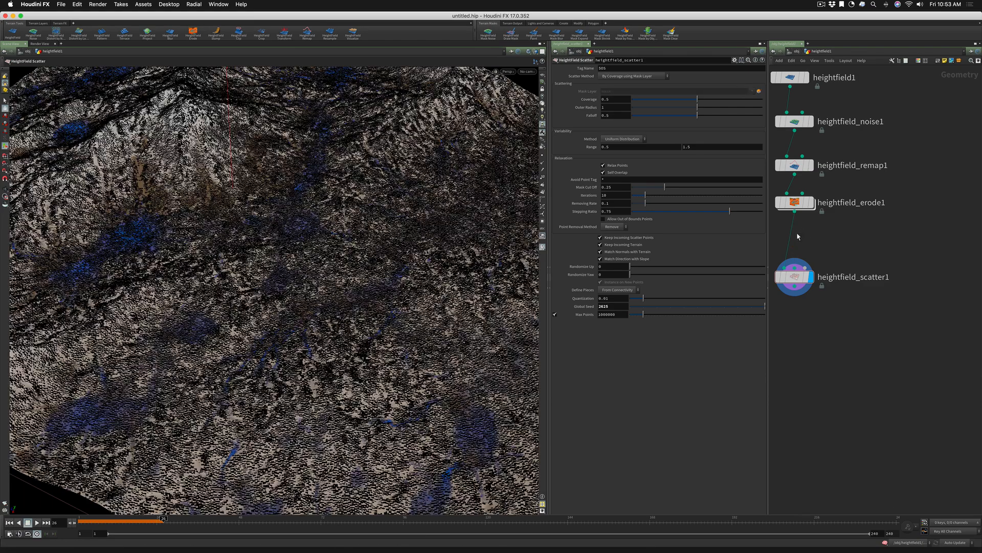
Insert a HeightField Mask by Feature node between heightfield_erode1 and heightfield_scatter1, with a minimum slope angle of 5.8 and a maximum of 16.2
key("Tab")
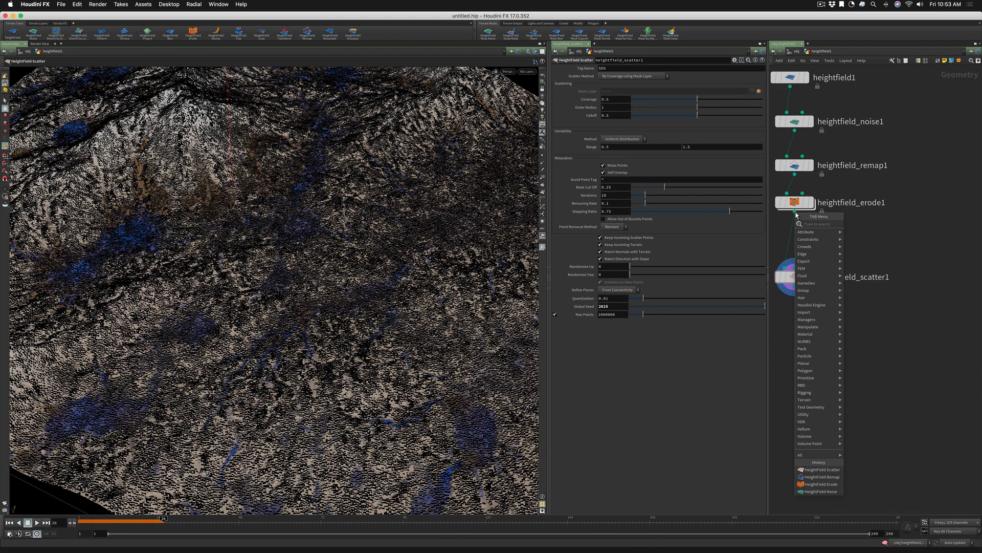
type("maskby")
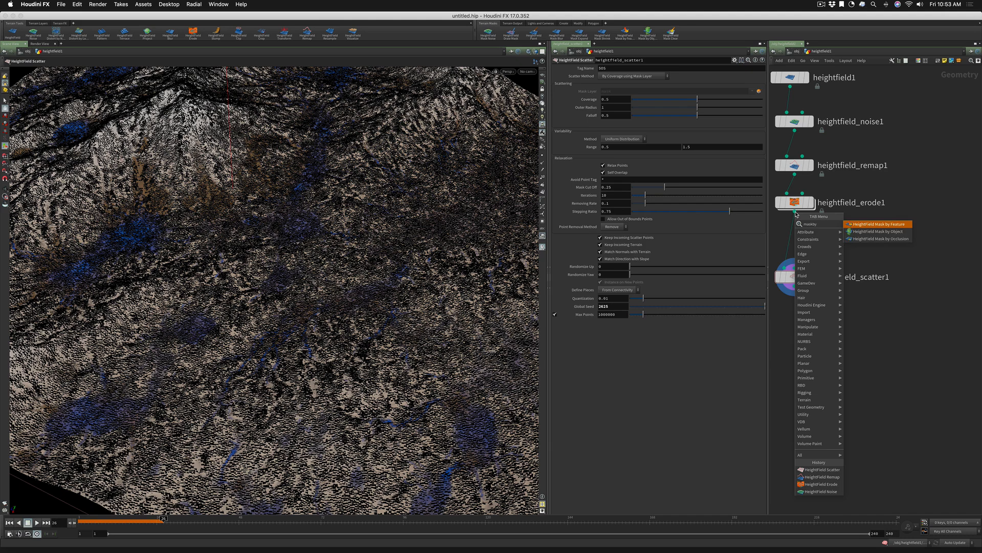
type(" feature")
key("Return")
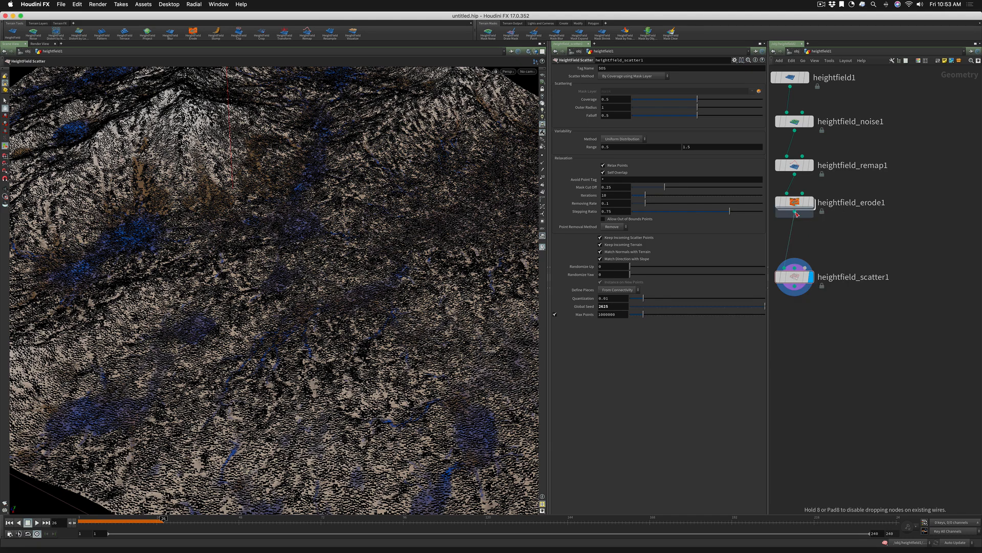
left_click(792, 238)
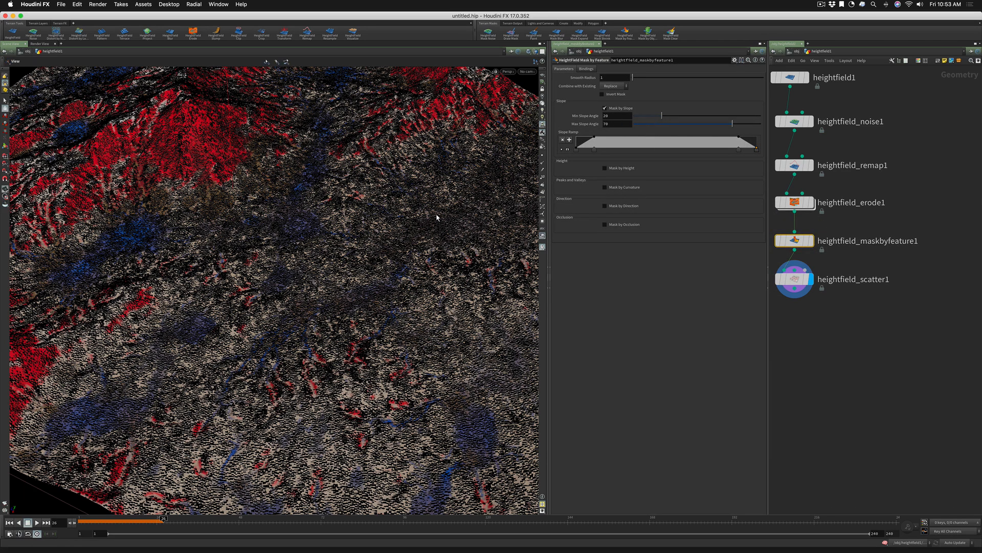
left_click_drag(436, 214, 432, 204, "alt")
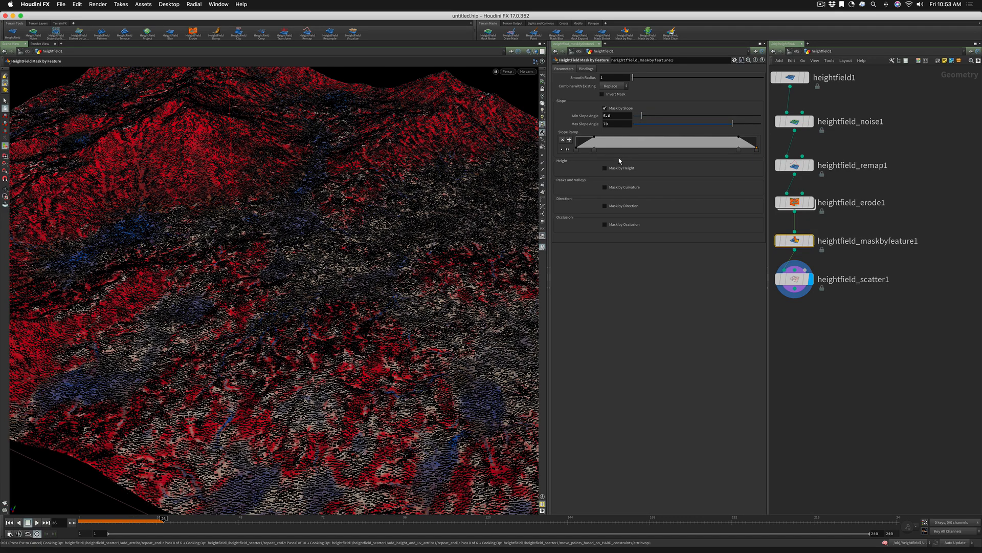
left_click_drag(648, 125, 657, 127)
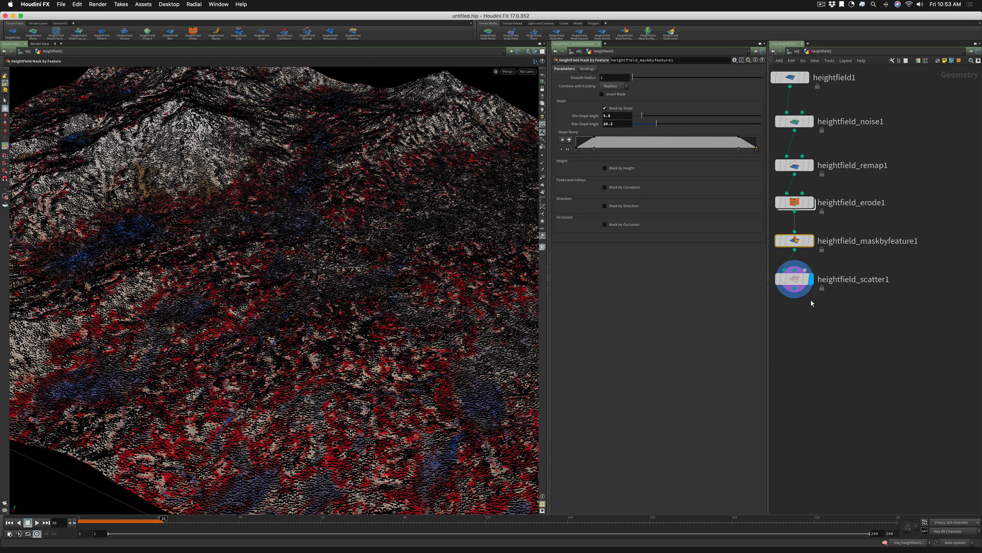
Connect heightfield_maskbyfeature1 to the mask input of heightfield_scatter1 and inspect the scattering restricted to the masked slopes
middle_click_drag(810, 315, 842, 322)
mouse_move(828, 285)
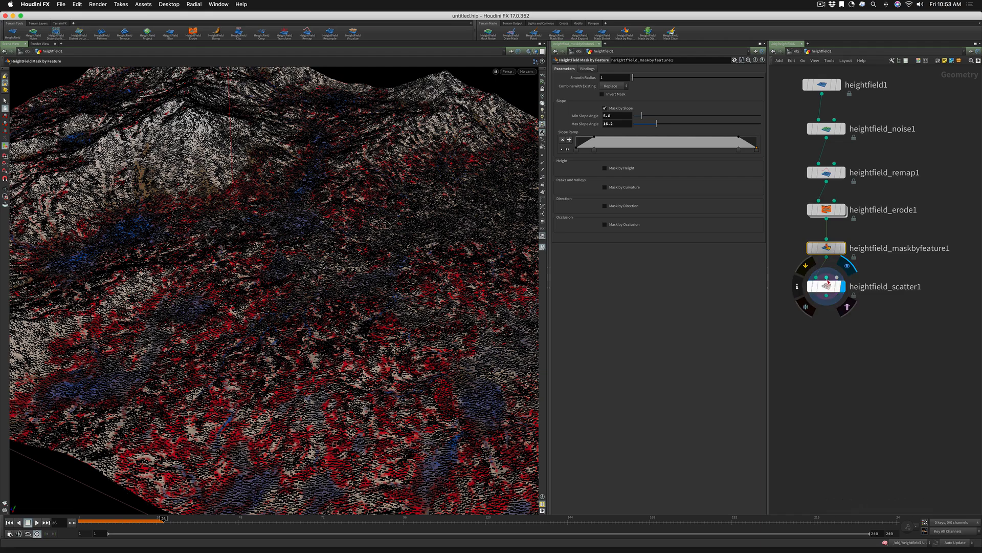
left_click_drag(827, 279, 827, 258)
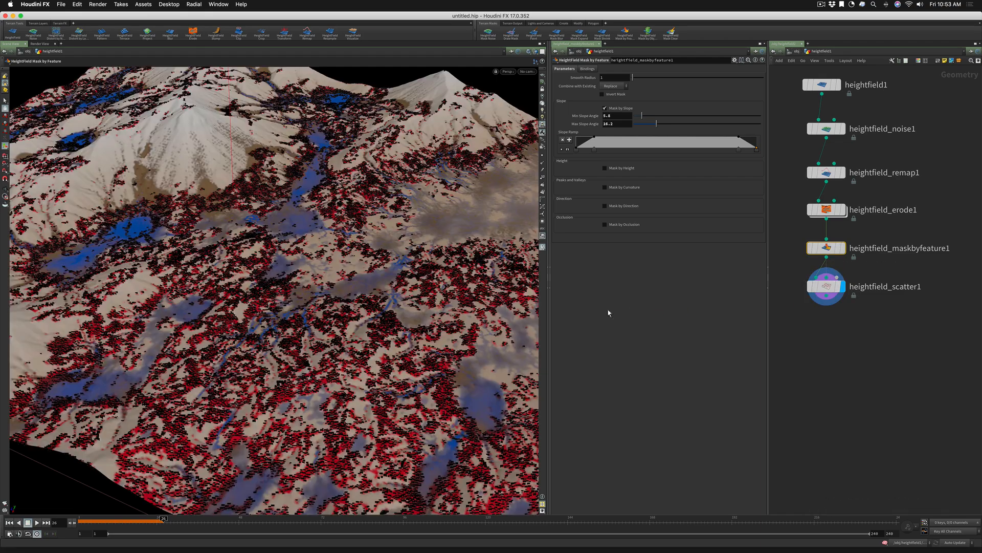
right_click_drag(325, 252, 504, 226, "alt")
left_click_drag(334, 241, 324, 267)
right_click_drag(323, 267, 172, 365, "alt")
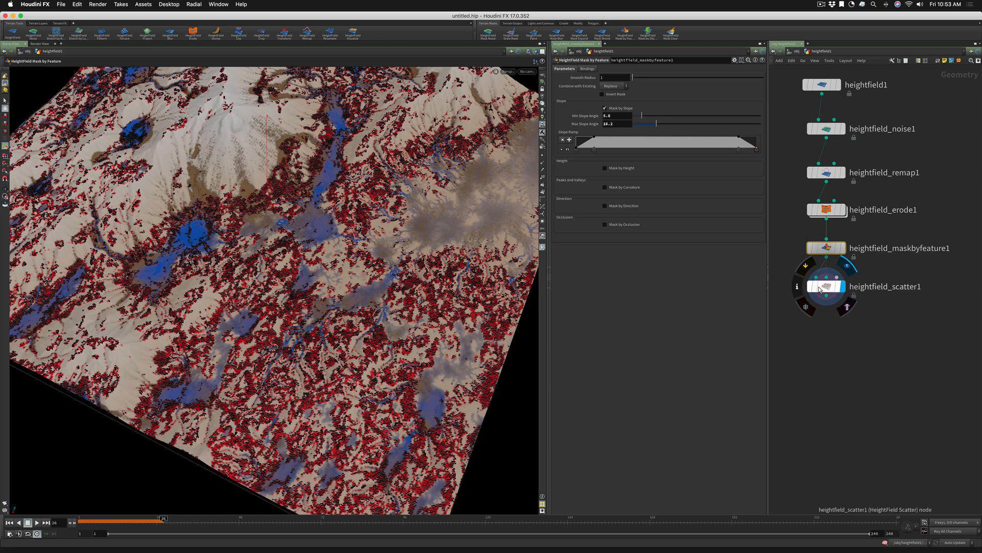
Disconnect heightfield_maskbyfeature1 from heightfield_erode1 and delete it, leaving more space above heightfield_scatter1
left_click_drag(820, 286, 824, 322)
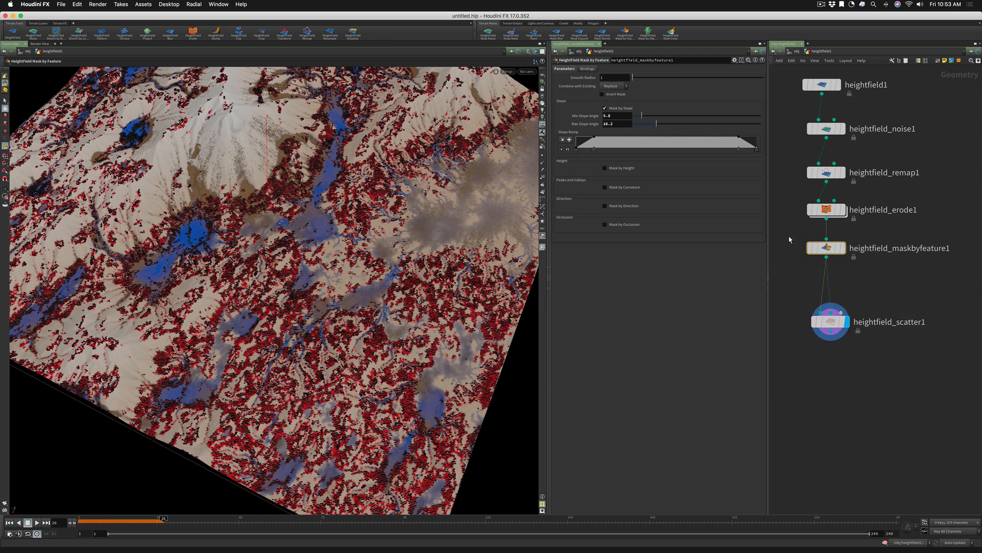
key("y")
mouse_move(804, 246)
left_mouse_down()
mouse_move(847, 270)
mouse_move(854, 242)
mouse_move(809, 229)
left_mouse_up()
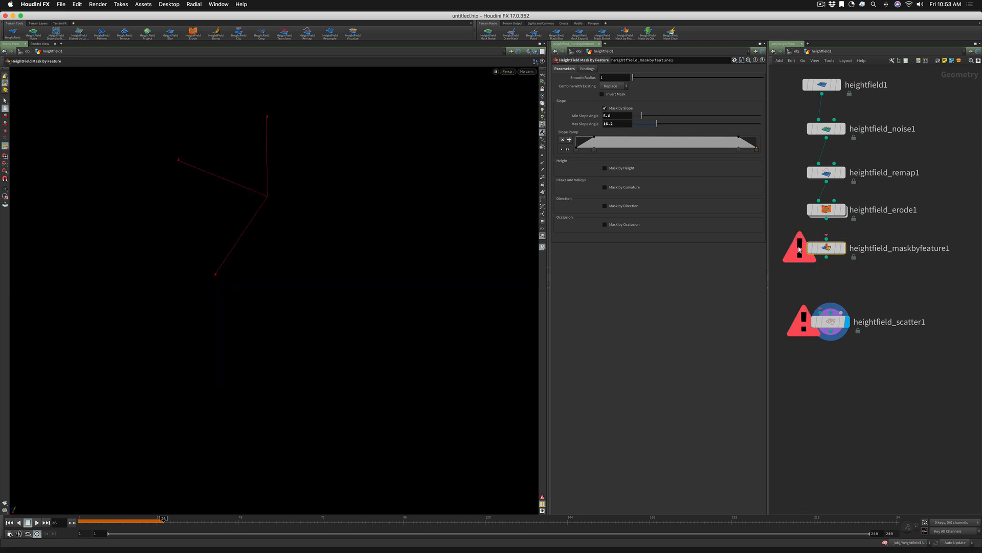
left_click(813, 284)
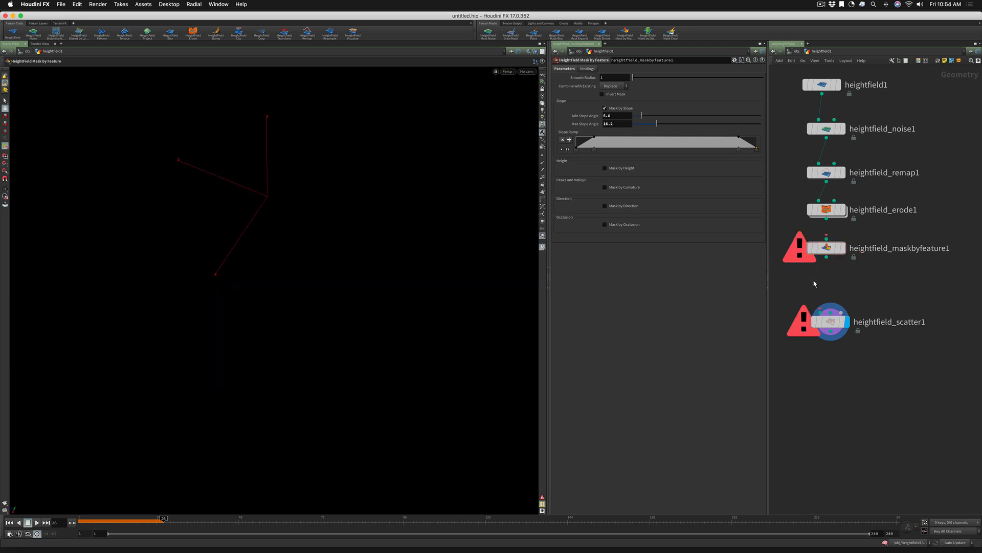
left_click(829, 249)
key("Delete")
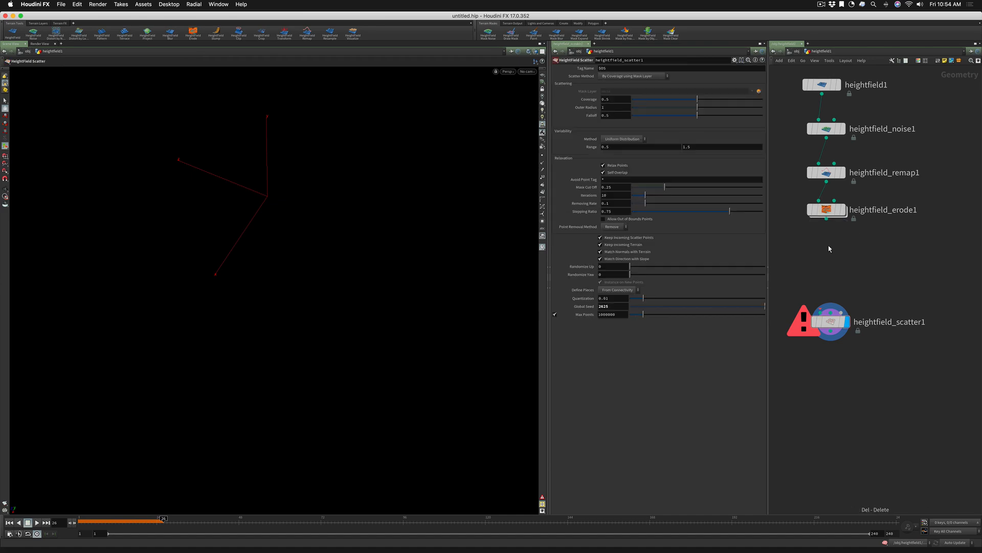
Add a HeightField Draw Mask node below heightfield_erode1, connect it to the erode output and display it
left_click(844, 210)
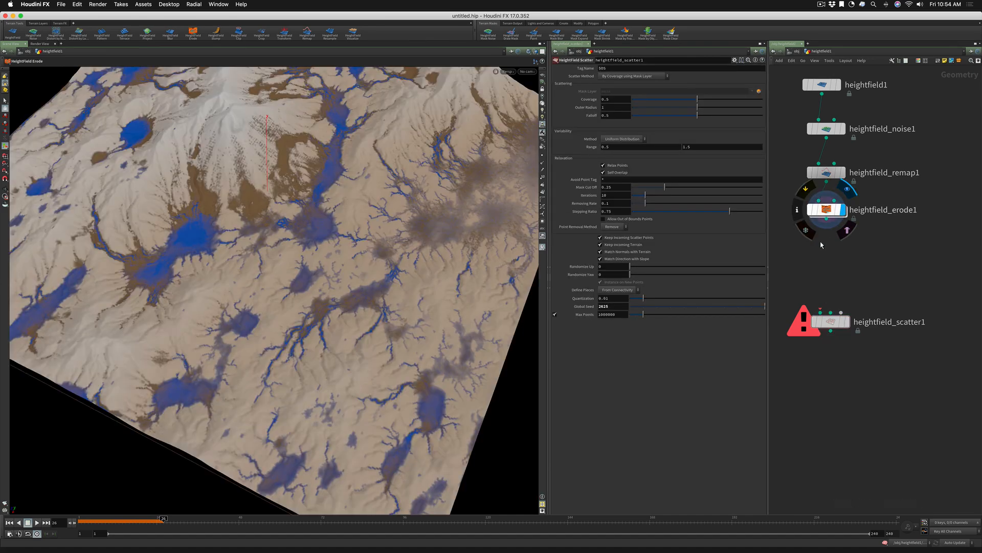
key("Tab")
type("hf draw")
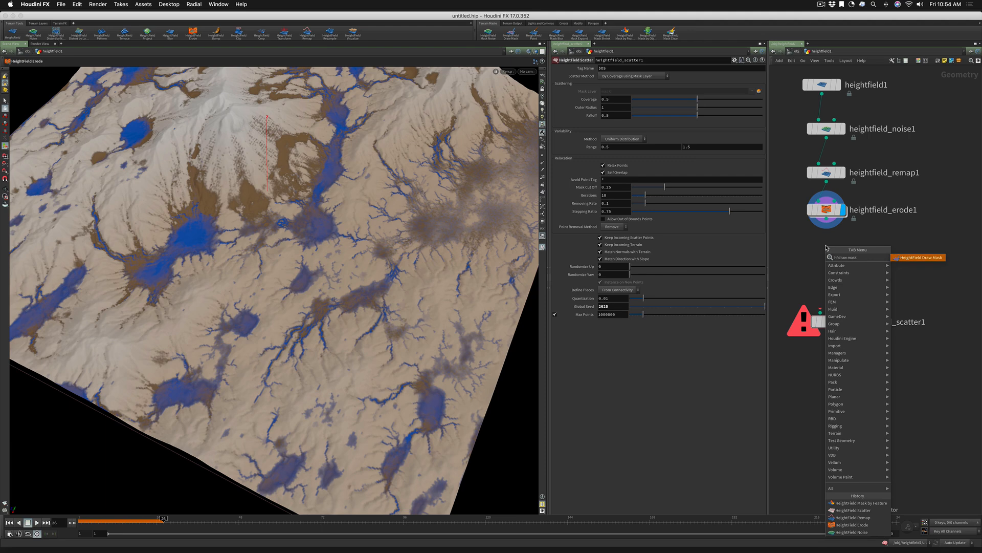
key("Return")
left_click(825, 245)
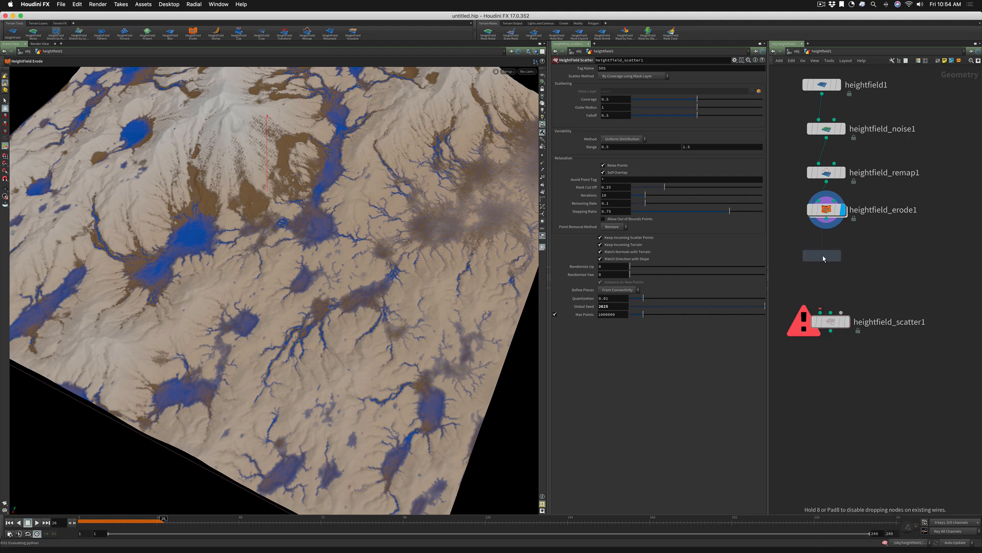
left_click_drag(824, 244, 826, 219)
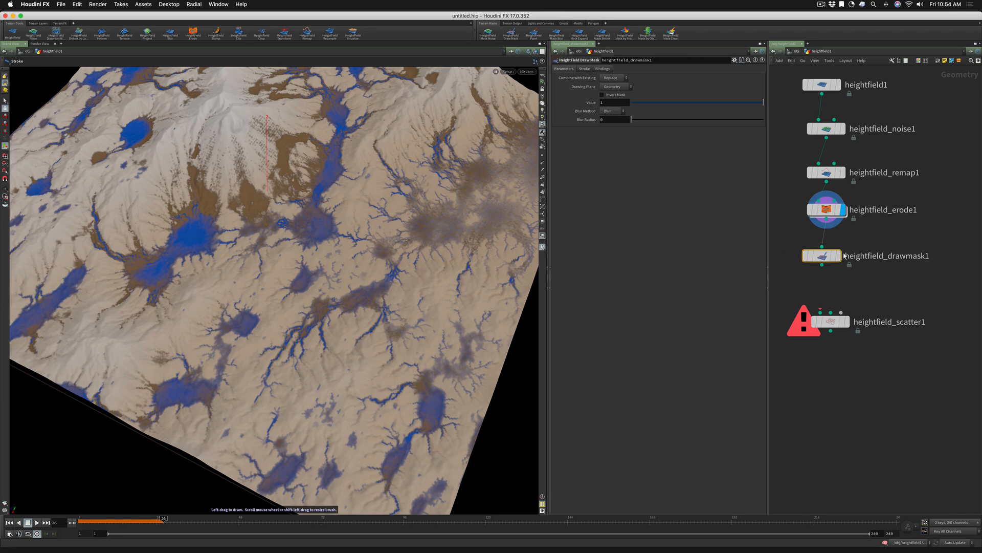
mouse_move(822, 258)
left_click_drag(822, 258, 826, 245)
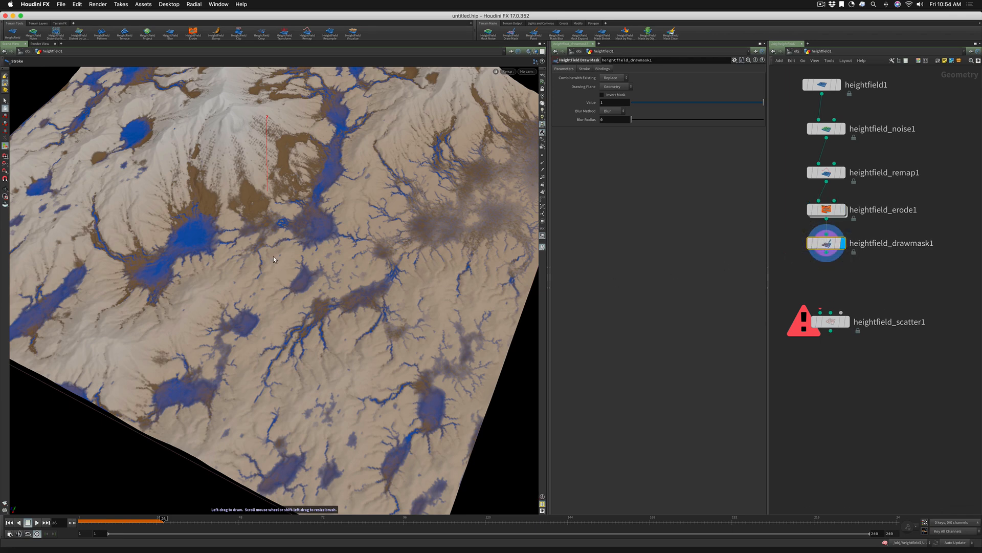
Draw a closed, arch-shaped mask region with two lobed ends on the terrain below the mountain
mouse_move(272, 262)
right_mouse_down("alt")
mouse_move(272, 271)
mouse_move(344, 257)
right_mouse_up("alt")
left_click_drag(281, 265, 282, 257, "alt")
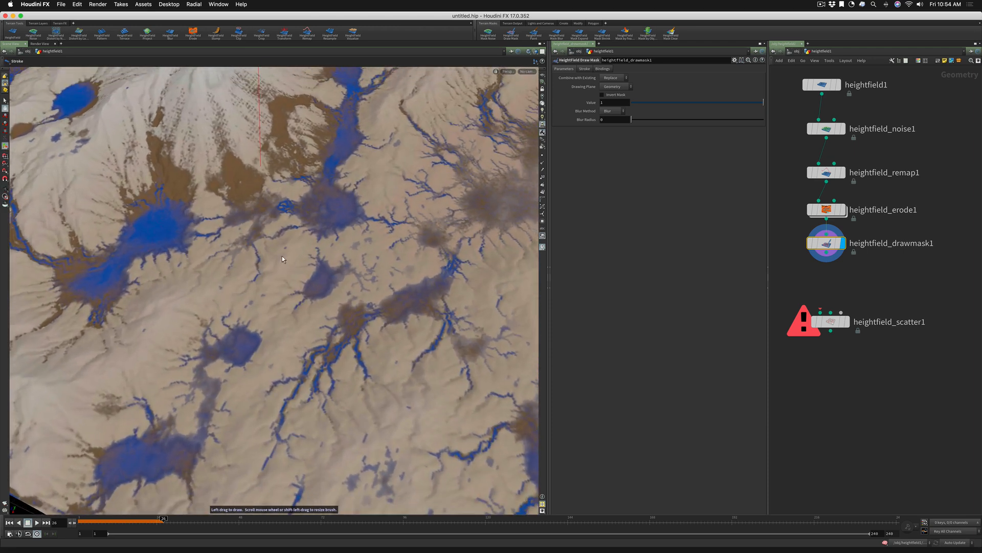
mouse_move(224, 219)
left_mouse_down()
mouse_move(127, 312)
mouse_move(119, 360)
mouse_move(72, 407)
mouse_move(153, 418)
mouse_move(185, 345)
mouse_move(252, 305)
mouse_move(283, 345)
mouse_move(272, 428)
mouse_move(333, 429)
mouse_move(345, 368)
mouse_move(287, 303)
mouse_move(314, 240)
mouse_move(284, 217)
left_mouse_up()
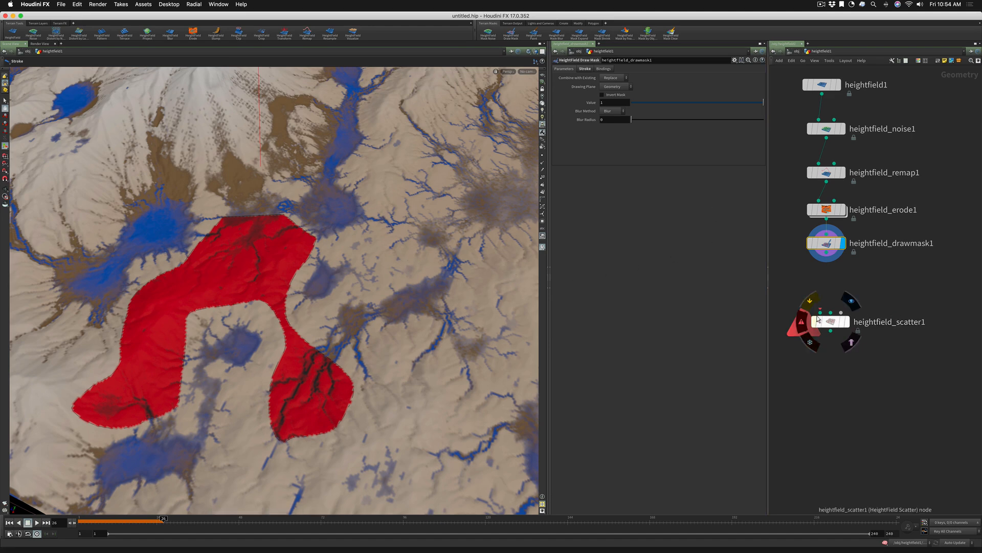
Connect heightfield_drawmask1 to both the terrain and mask inputs of heightfield_scatter1, display the scatter and inspect the masked points
left_click_drag(827, 262, 819, 310)
left_click(846, 322)
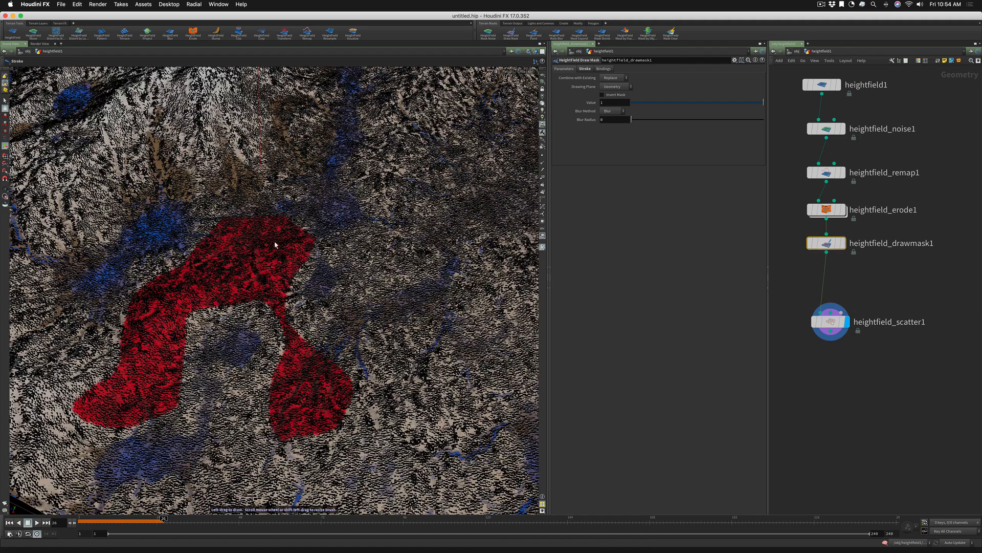
left_click_drag(826, 251, 828, 301)
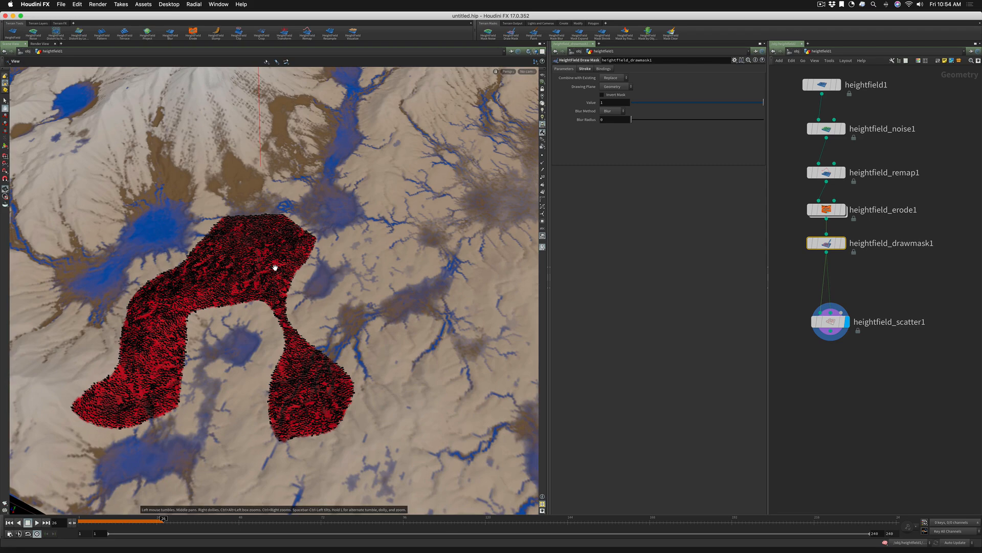
right_click_drag(274, 267, 303, 257, "alt")
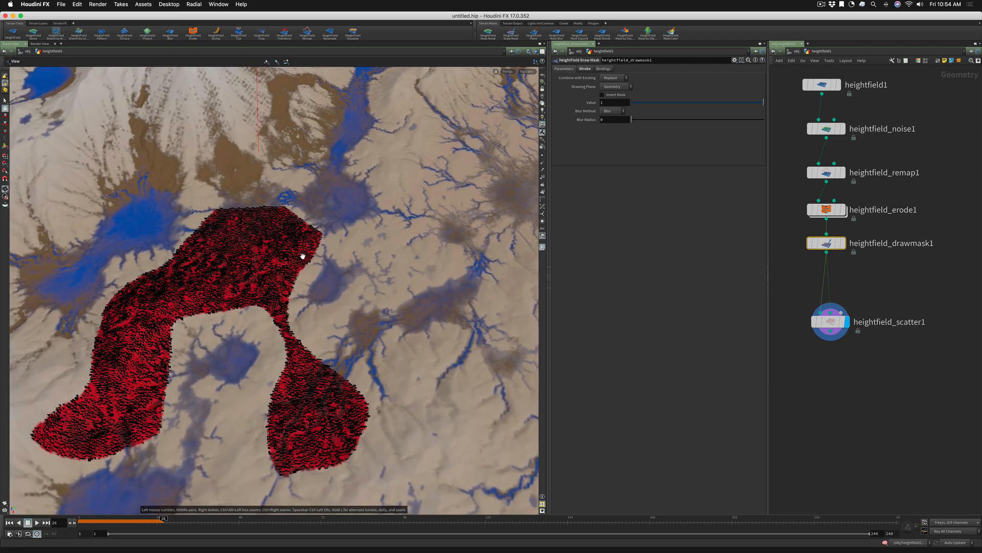
mouse_move(288, 279)
left_mouse_down("alt")
mouse_move(279, 261)
mouse_move(280, 291)
left_mouse_up("alt")
middle_click_drag(279, 286, 307, 218, "alt")
scroll(289, 251, "up", 3, "alt")
middle_click_drag(289, 251, 320, 248, "alt")
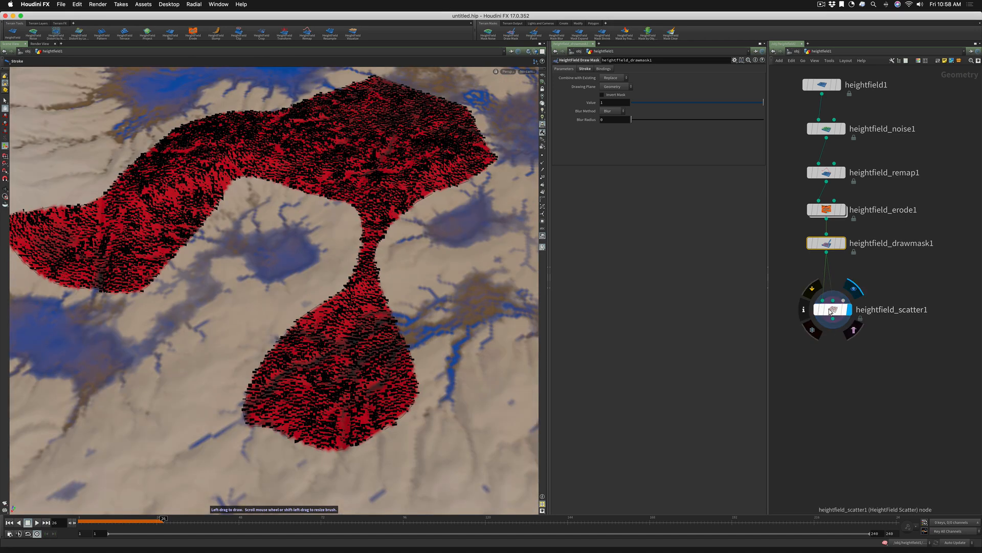
Check the Tag Name expression of heightfield_scatter1 and rename the node hs_trees
left_click(829, 310)
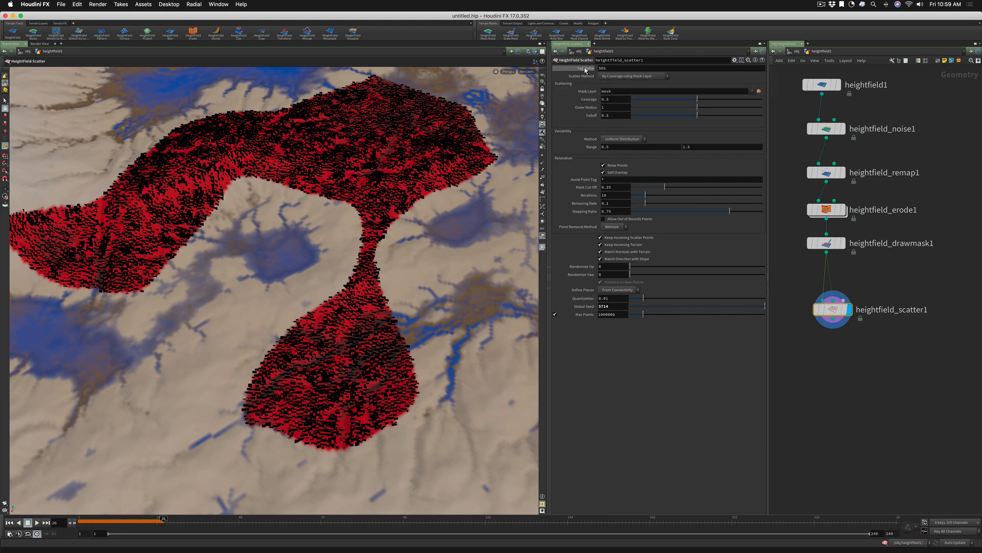
left_click(584, 67)
double_click(880, 309)
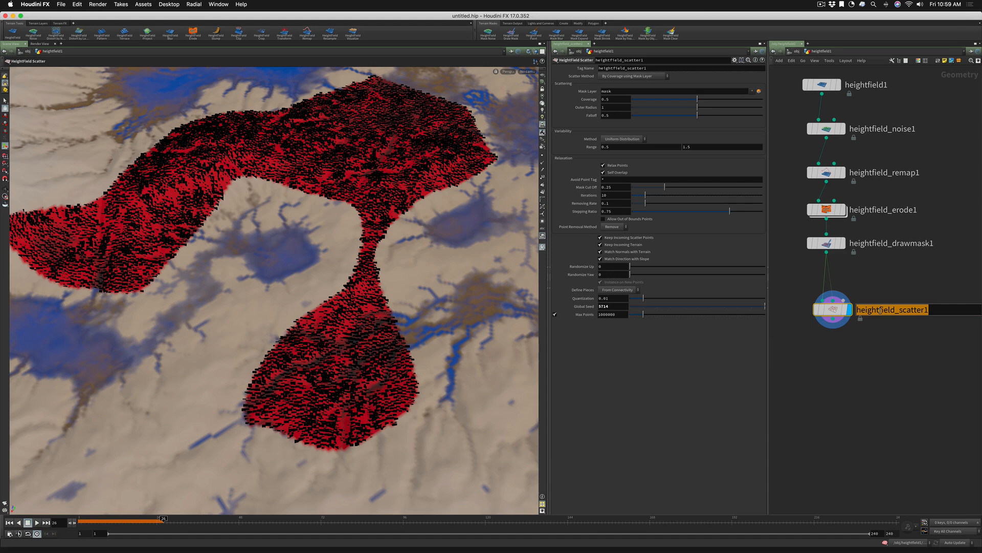
type("hs")
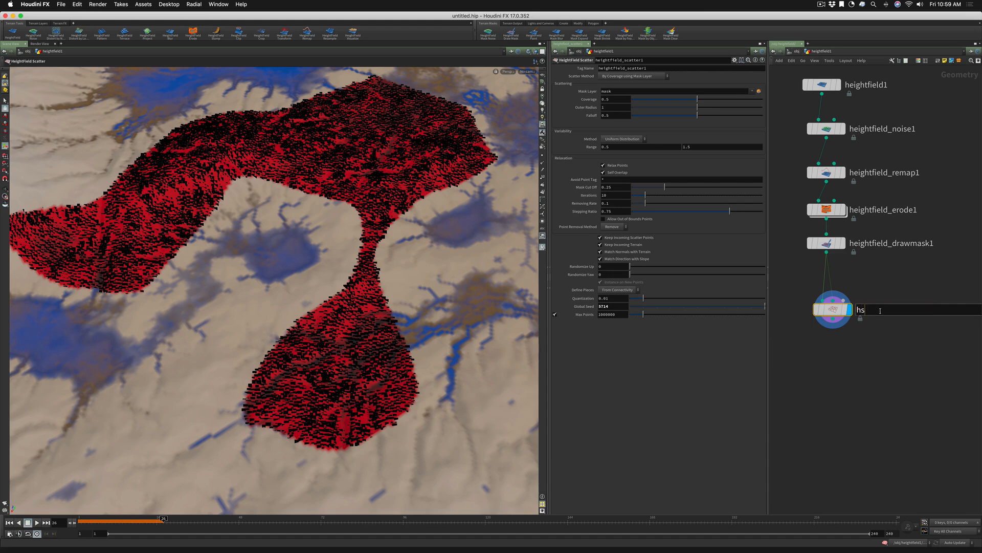
type("es")
key("Return")
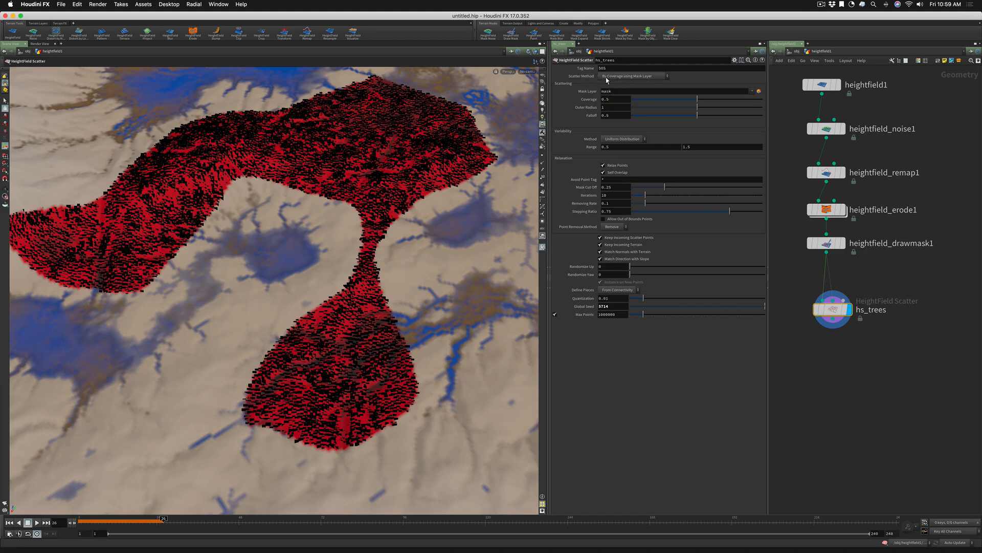
Keep By Coverage using Mask Layer as the hs_trees scatter method and try Coverage values of 1 and 0.479
left_click(607, 79)
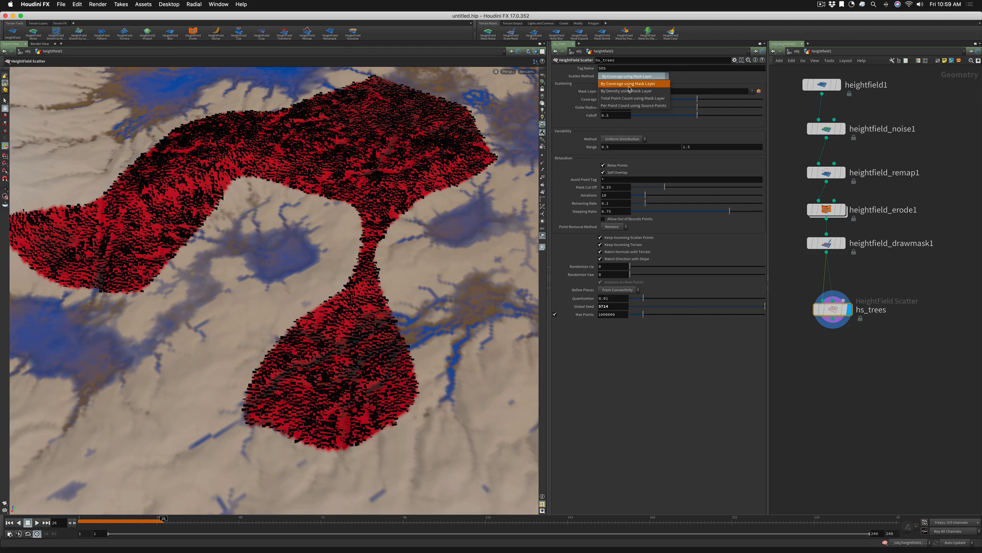
left_click(630, 84)
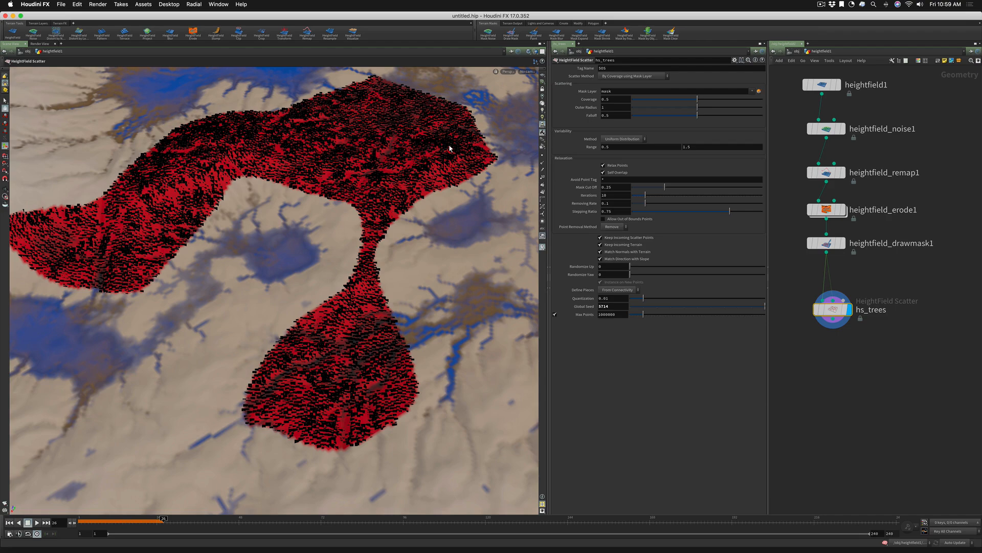
left_click_drag(699, 100, 766, 103)
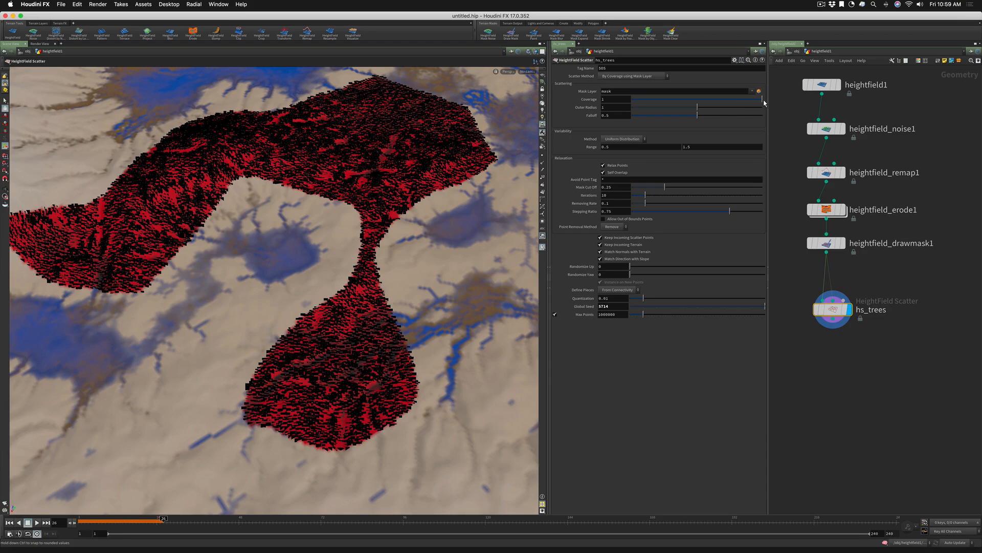
left_click_drag(764, 103, 695, 103)
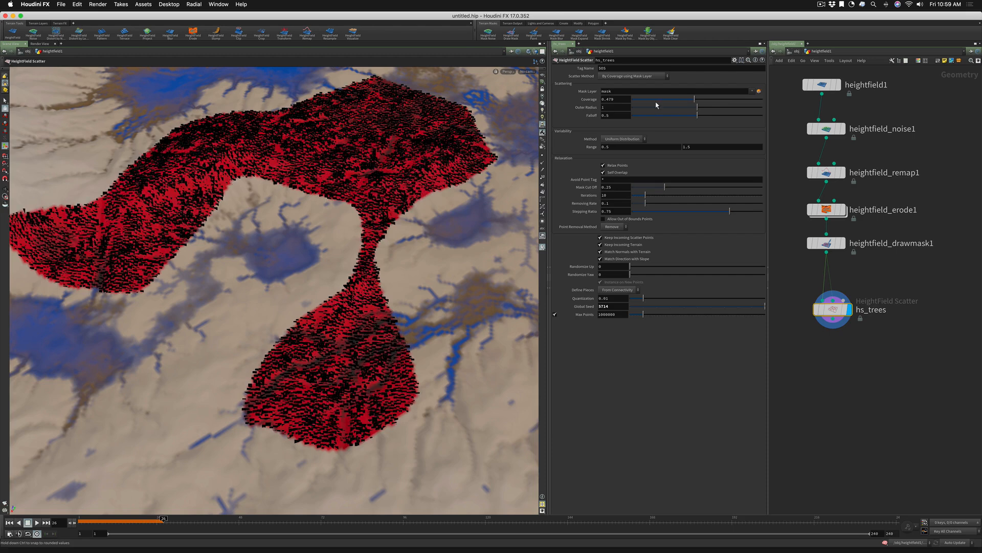
Try the By Density using Mask Layer scatter method on hs_trees and raise its density
left_click(611, 77)
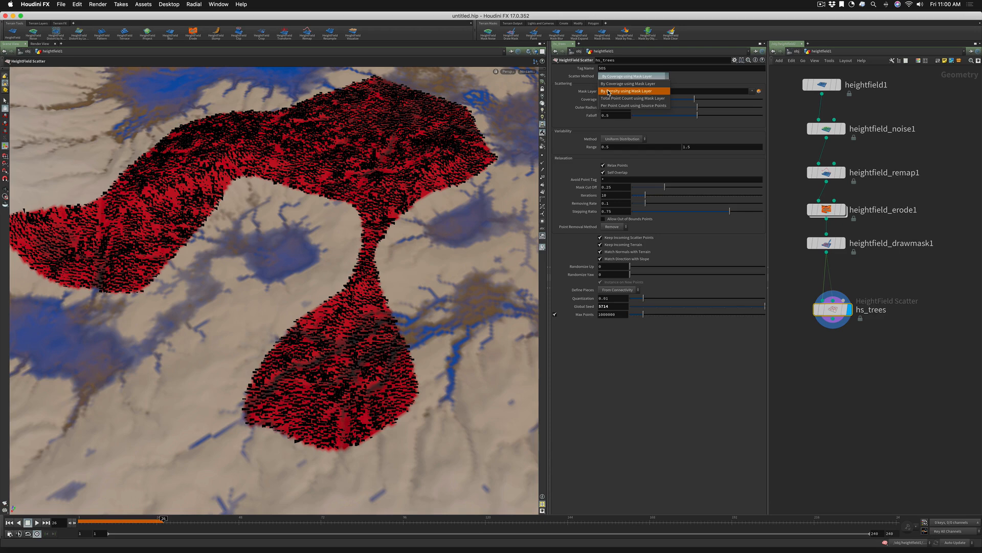
left_click(609, 92)
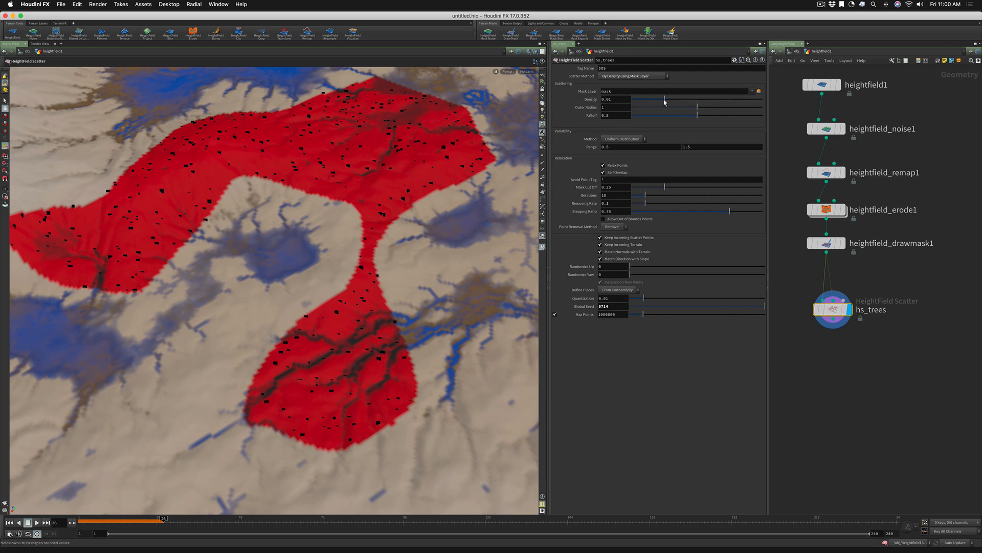
mouse_move(665, 99)
left_mouse_down()
mouse_move(715, 102)
mouse_move(683, 100)
left_mouse_up()
Try Total Point Count using Mask Layer with a higher point count, followed by Per Point Count using Source Points
left_click(644, 78)
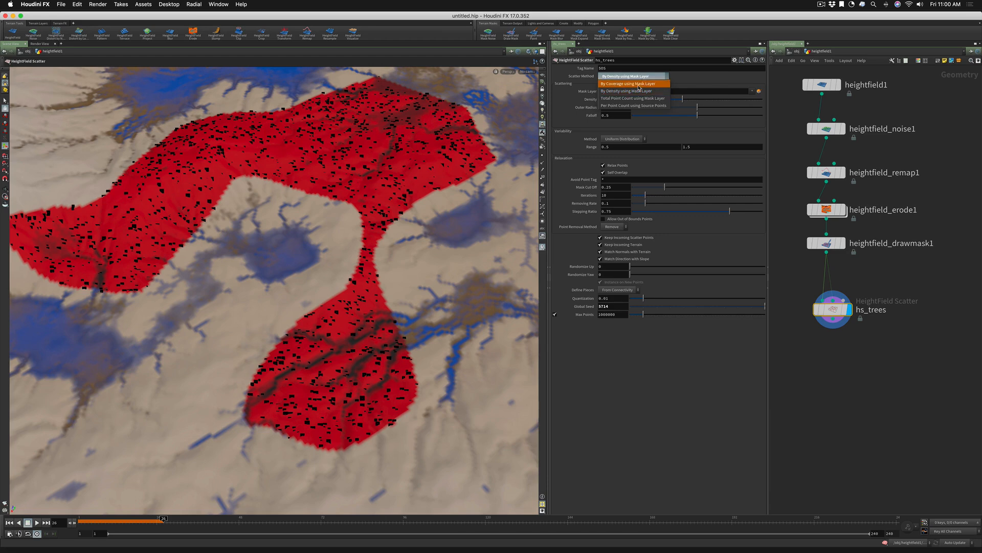
left_click(619, 98)
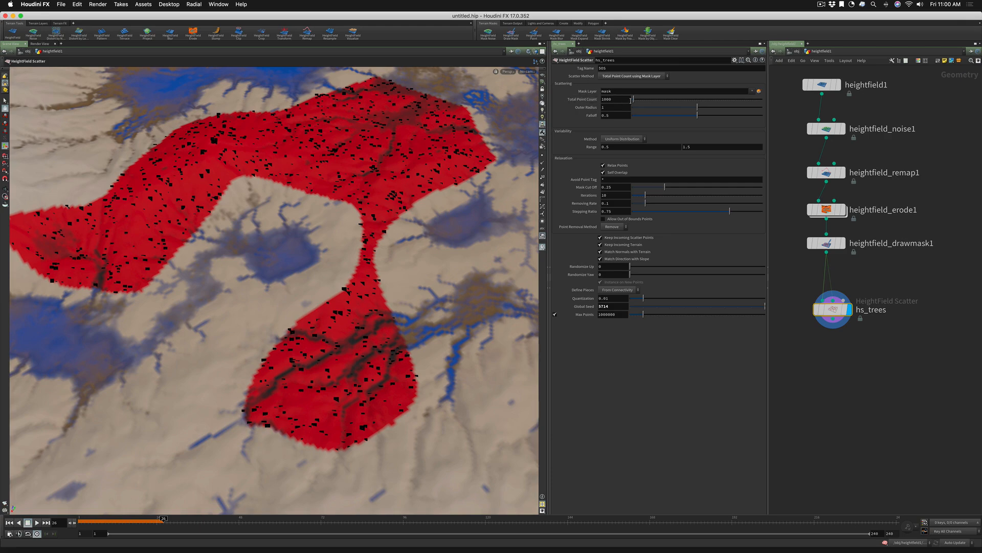
mouse_move(633, 100)
left_mouse_down()
mouse_move(672, 102)
mouse_move(638, 100)
left_mouse_up()
left_click(633, 76)
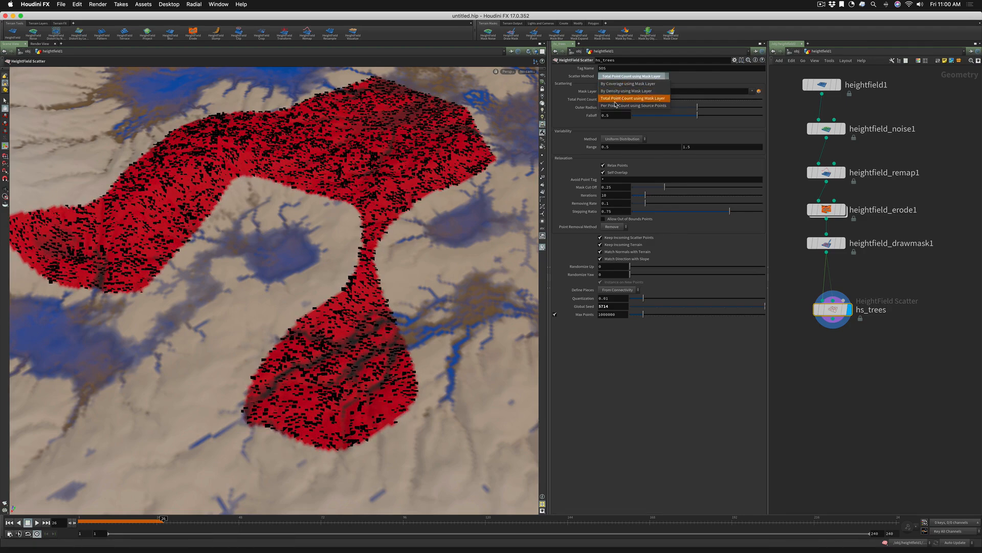
left_click(627, 106)
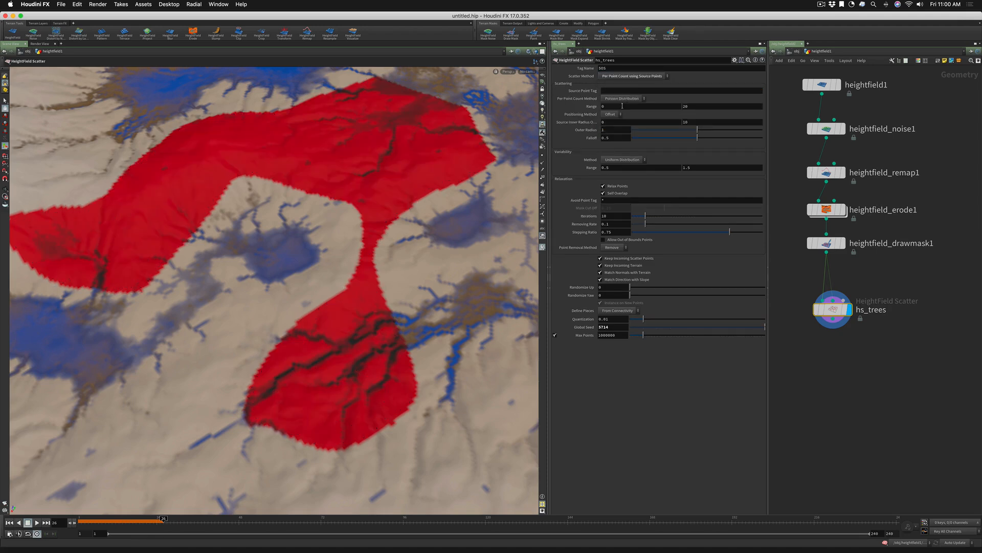
Set the hs_trees scatter method to By Coverage using Mask Layer with Coverage 0.499 and inspect the points up close
left_click(613, 78)
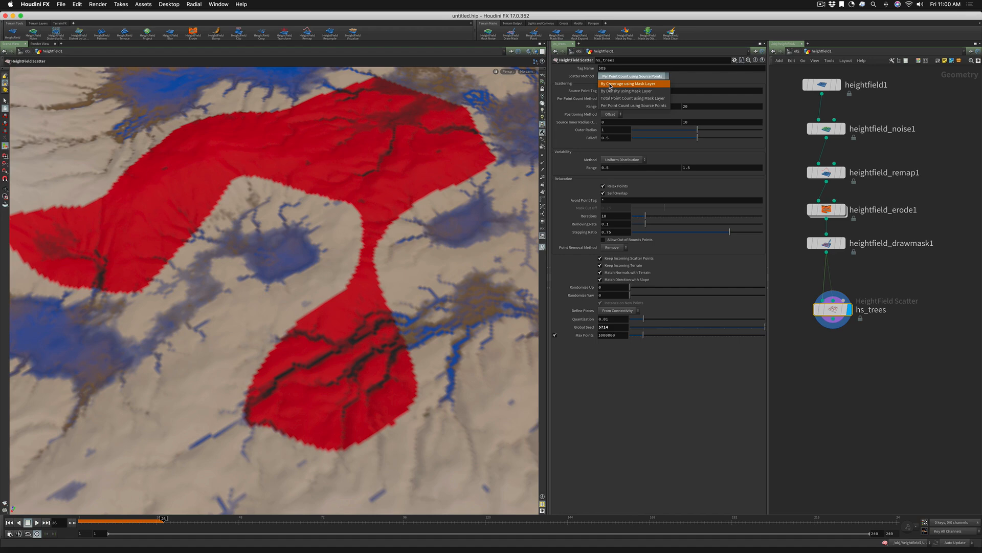
left_click(609, 84)
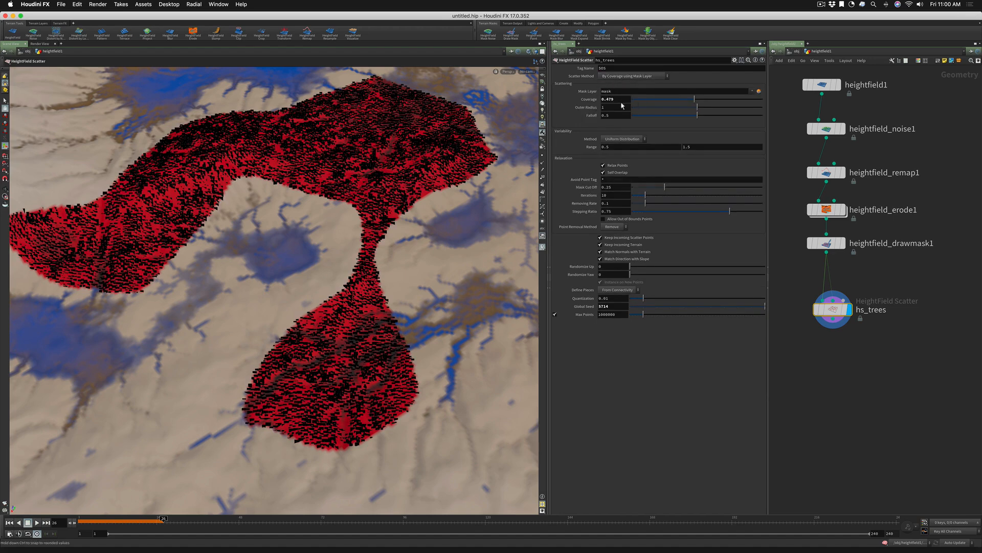
left_click_drag(696, 100, 698, 100)
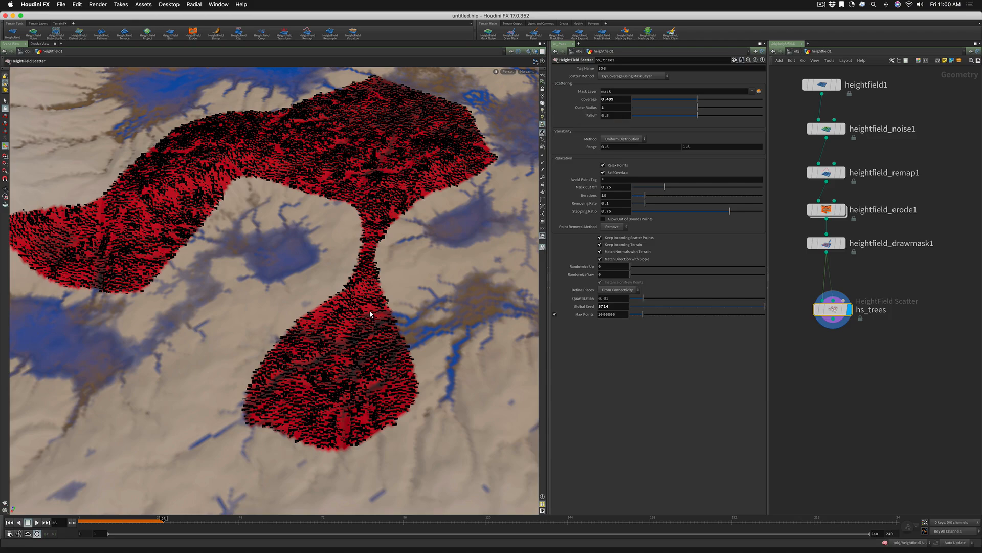
right_click_drag(360, 363, 515, 309, "alt")
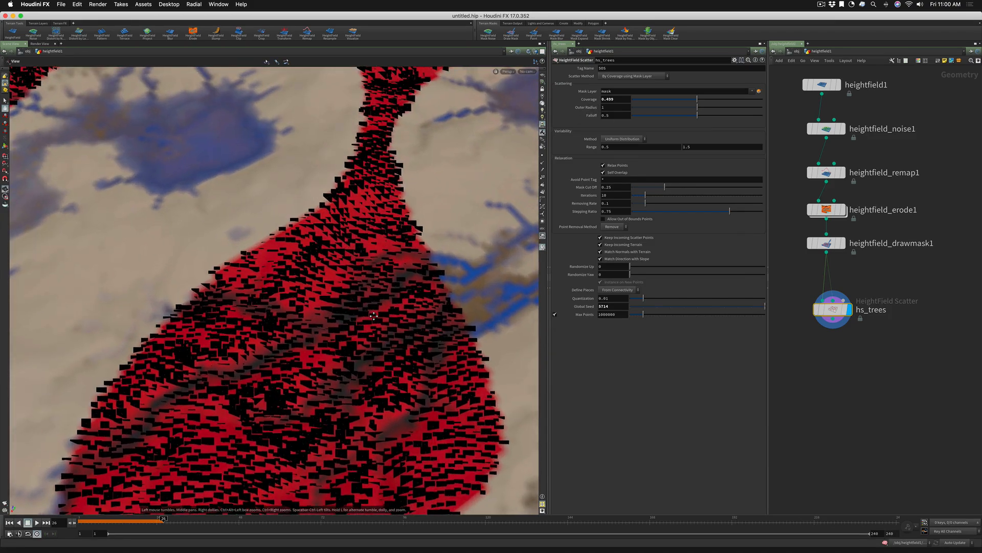
middle_click_drag(366, 297, 339, 213, "alt")
right_click_drag(339, 214, 415, 232, "alt")
left_click_drag(414, 232, 392, 246, "alt")
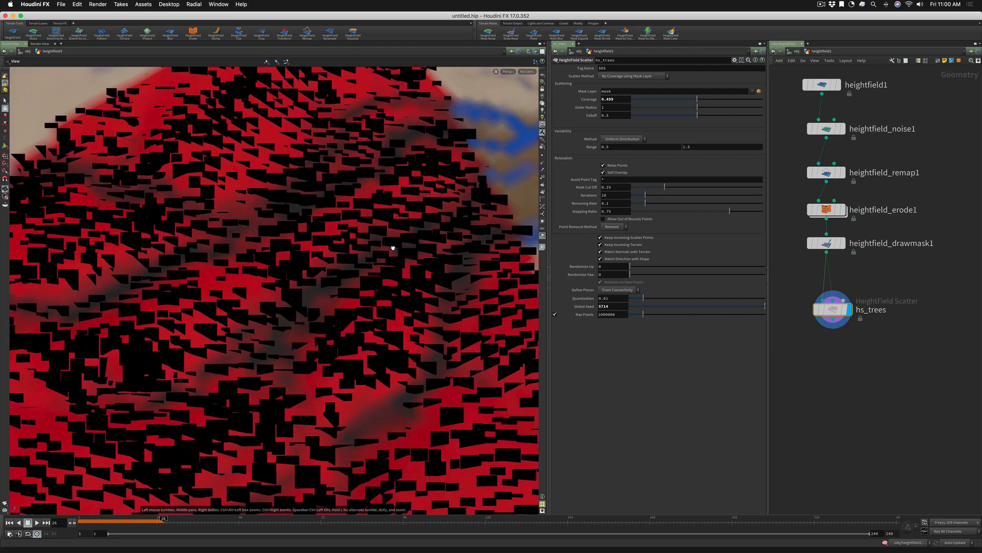
Add a Tube node beside hs_trees and enable its End Caps
middle_click_drag(821, 341, 886, 343)
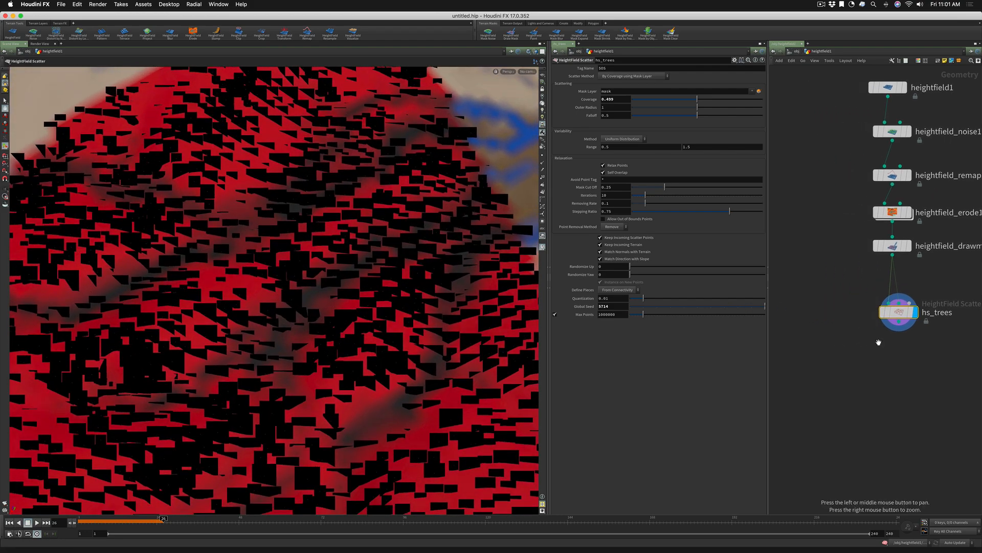
left_click(830, 318)
key("Tab")
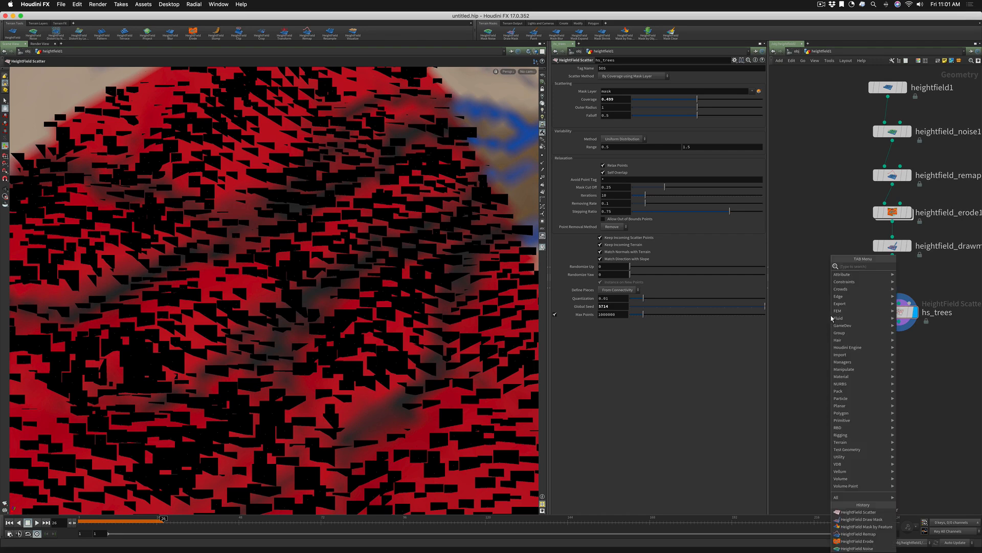
type("tube")
key("Return")
left_click(831, 318)
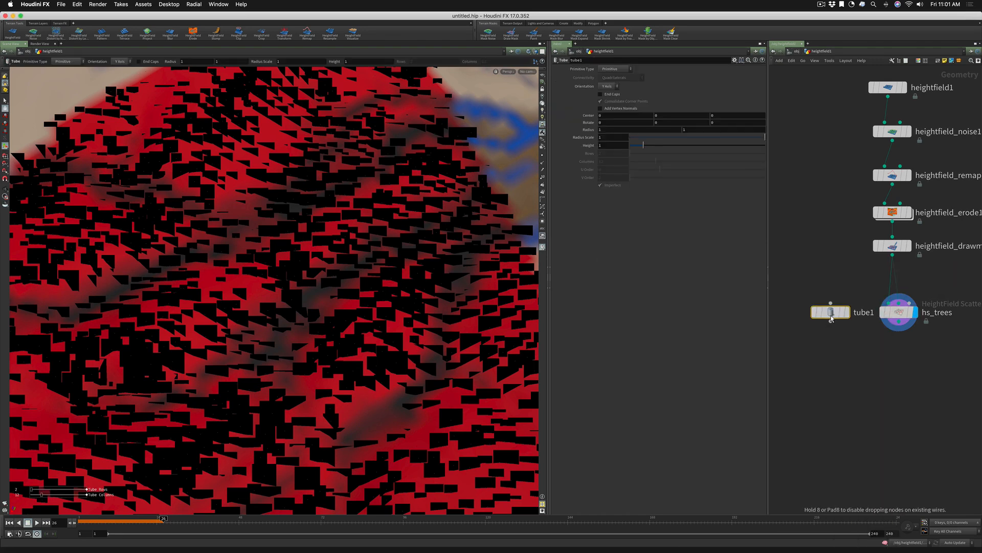
left_click(601, 94)
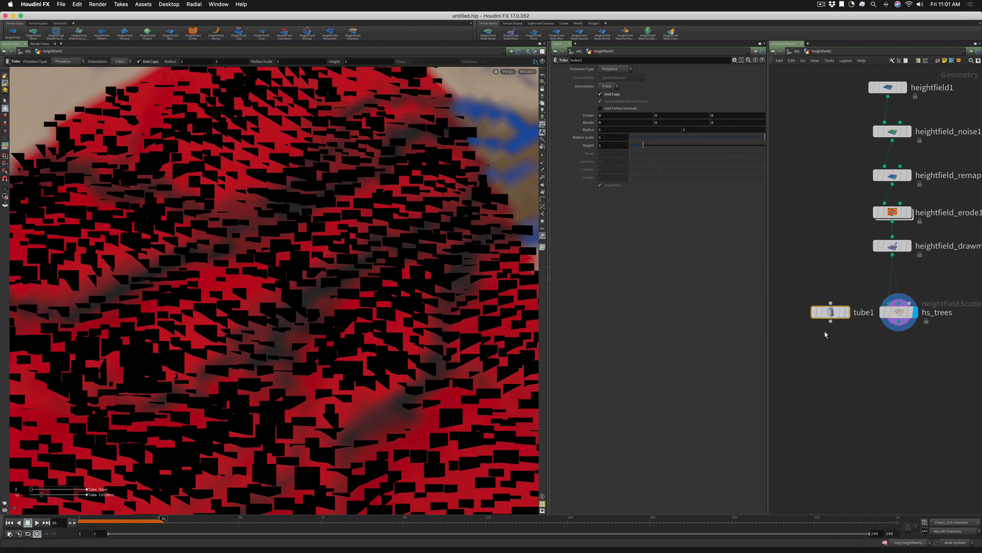
Add a Color node below tube1, connected to its output, and display its result
key("Tab")
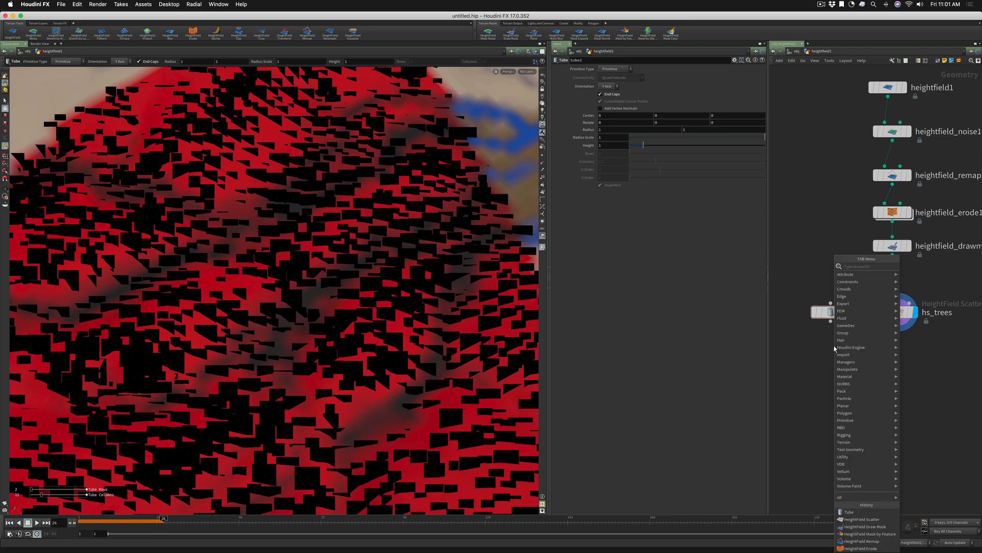
type("color")
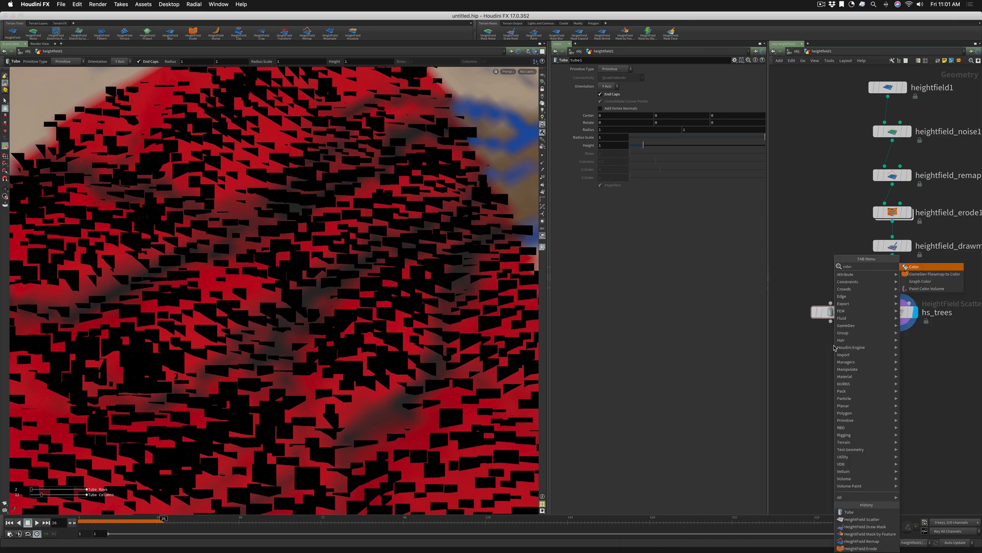
key("Return")
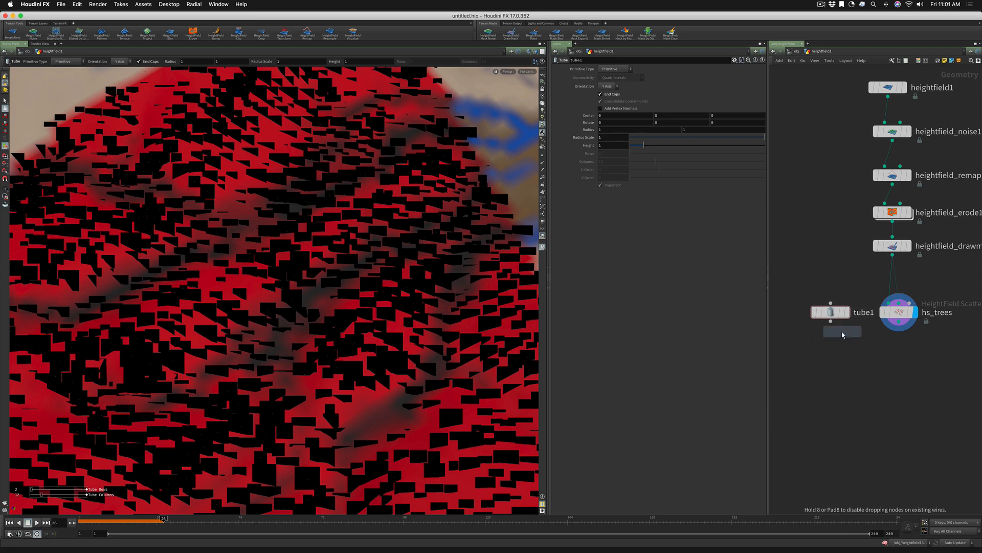
left_click(831, 351)
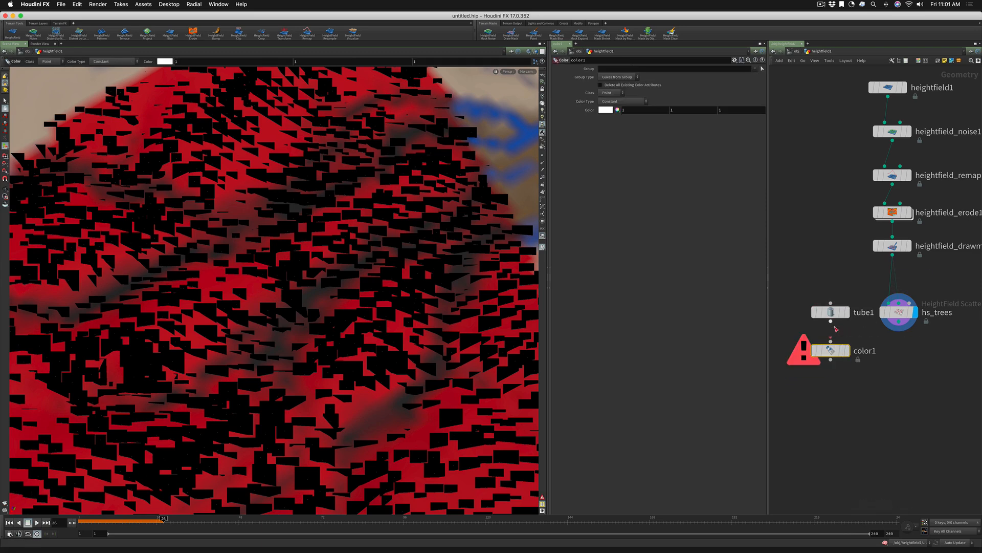
left_click(845, 352)
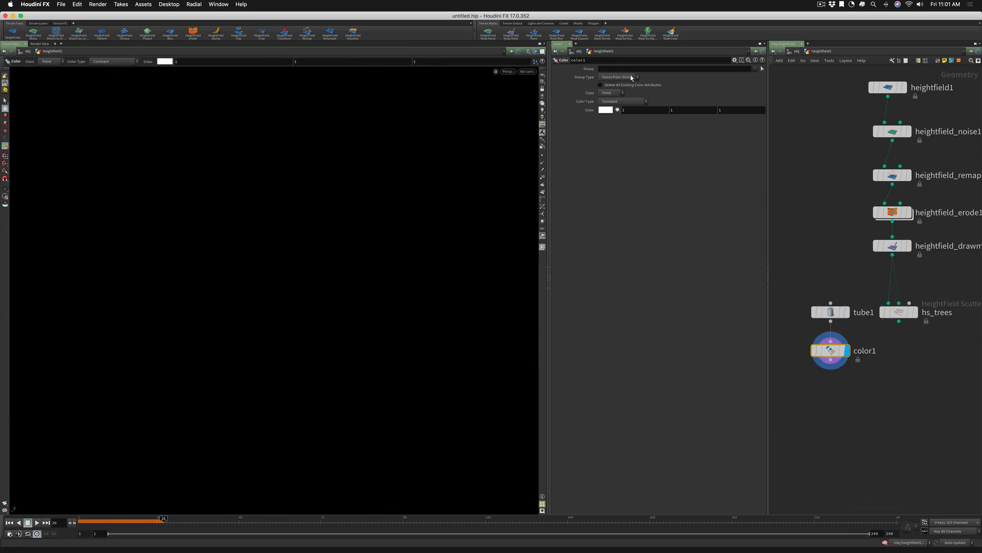
Set the color1 node's colour to green with values 0, 0.5, 0
left_click(607, 110)
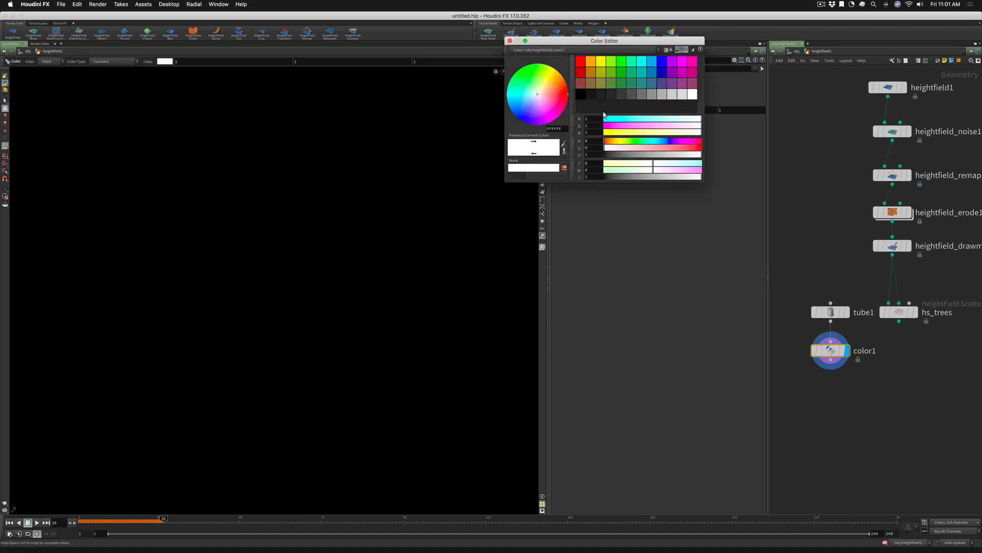
left_click(622, 73)
left_click(510, 40)
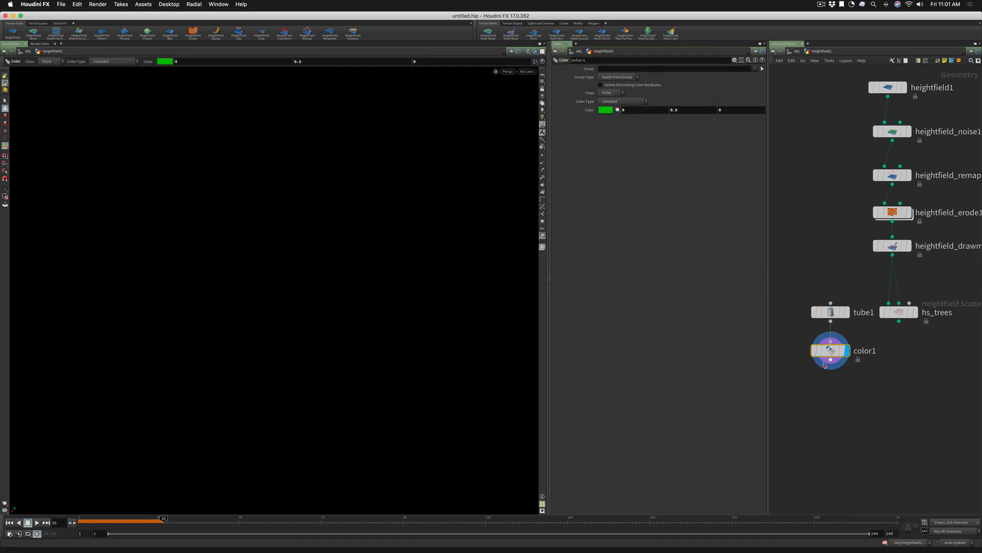
left_click(875, 408)
key("Tab")
type("copy")
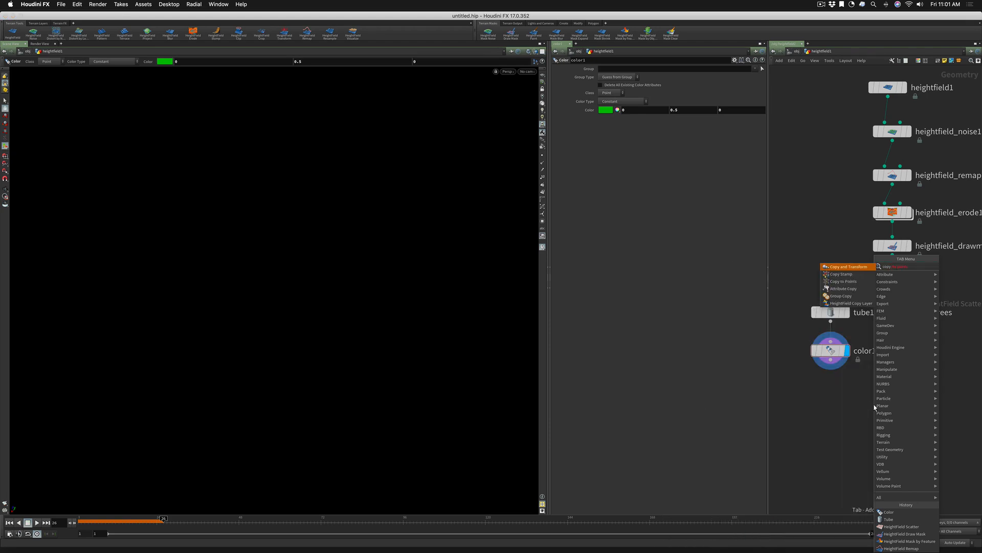
key("Return")
left_click(874, 404)
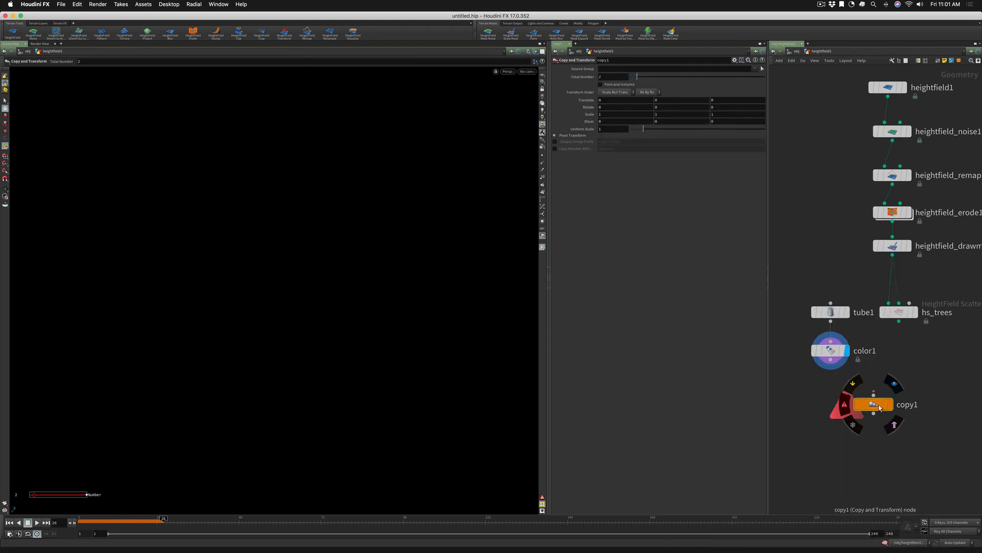
key("Delete")
Add a Copy to Points node with color1 as source and hs_trees as target points, and display the copied tubes
key("Tab")
type("copy to p")
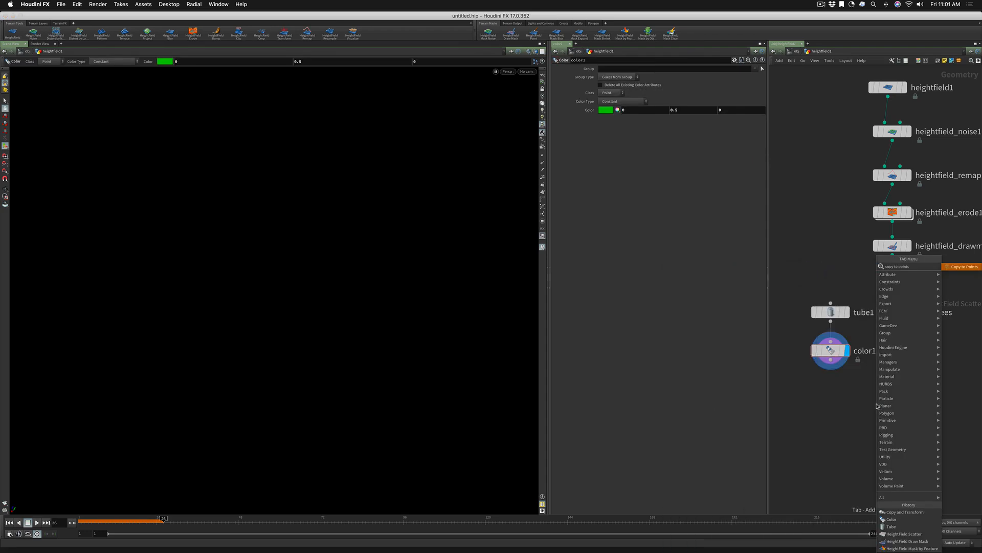
key("Return")
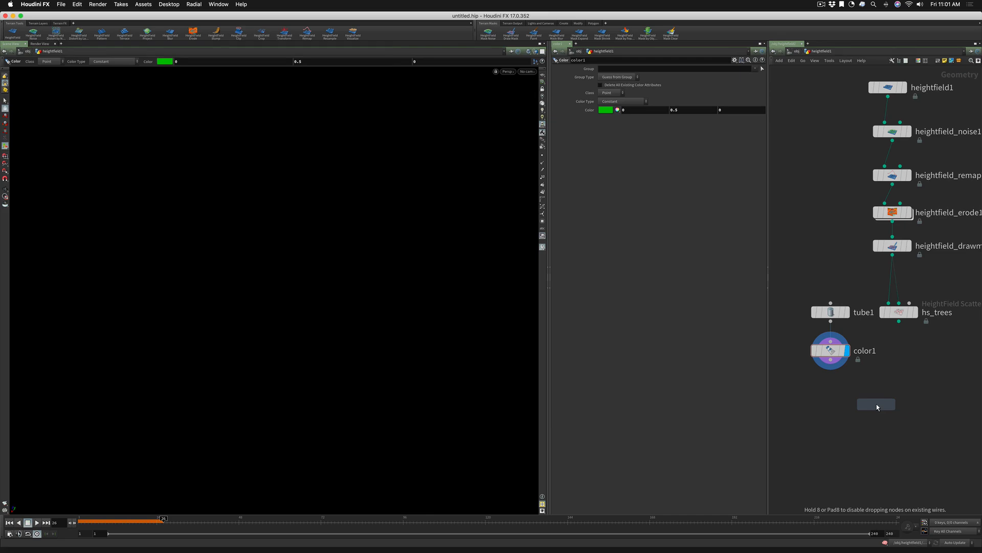
left_click(876, 404)
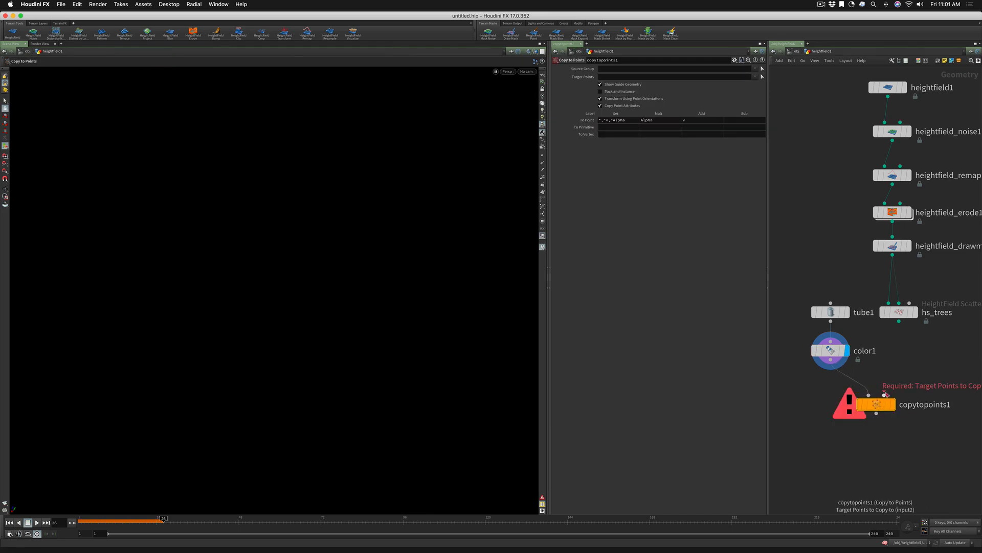
left_click_drag(885, 394, 899, 321)
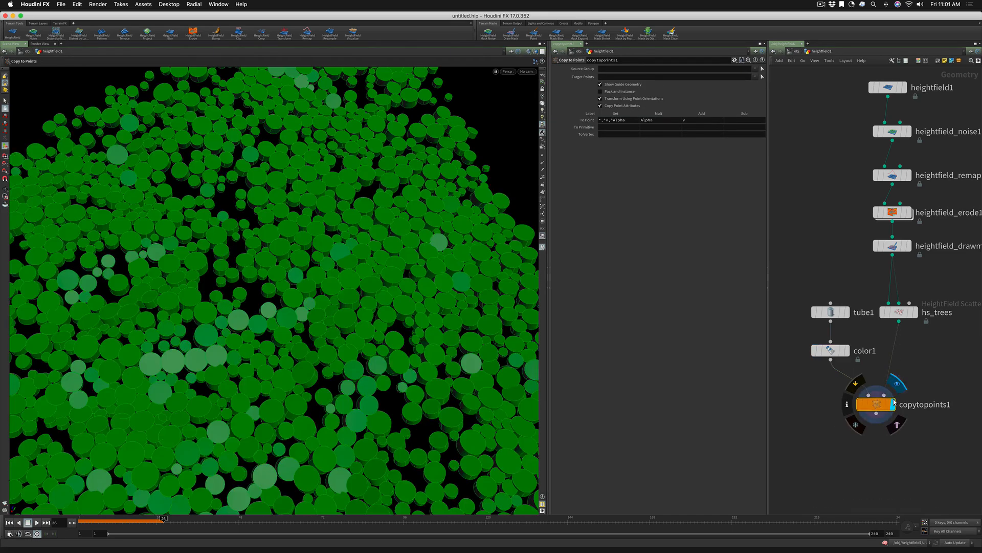
key("Escape")
left_click_drag(406, 339, 367, 344)
key("Return")
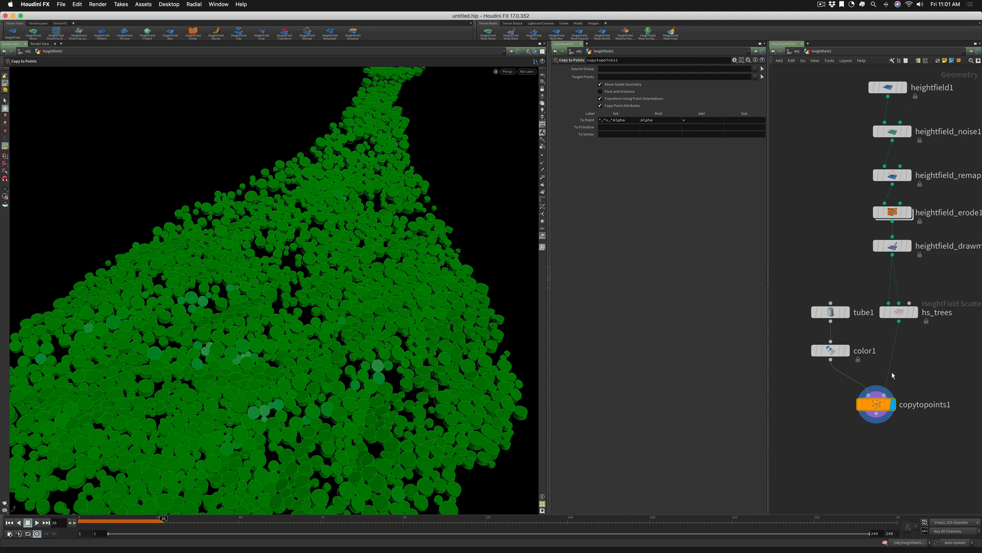
Merge copytopoints1 with hs_trees in a new Merge node, tidy the node layout, and display the combined result
key("Tab")
type("merge")
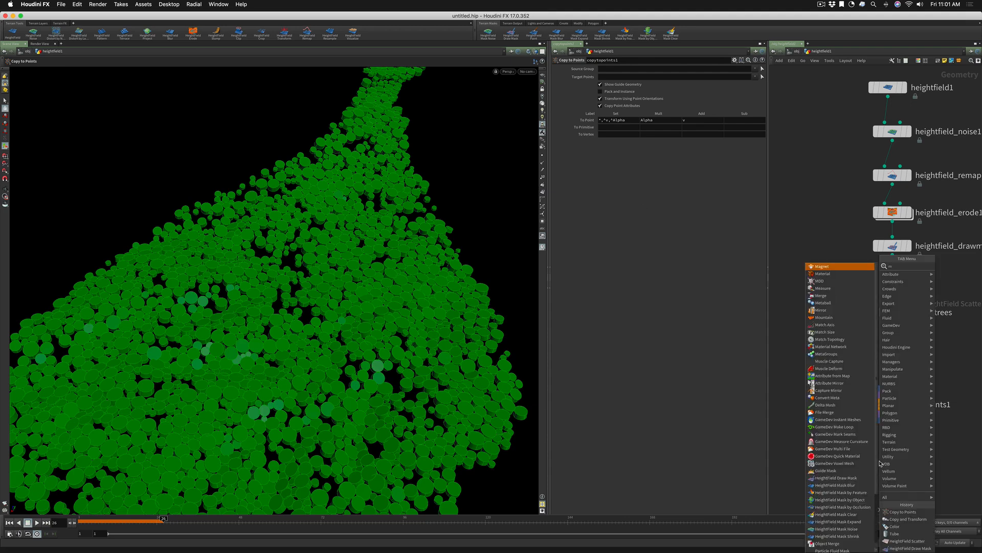
key("Return")
left_click(880, 465)
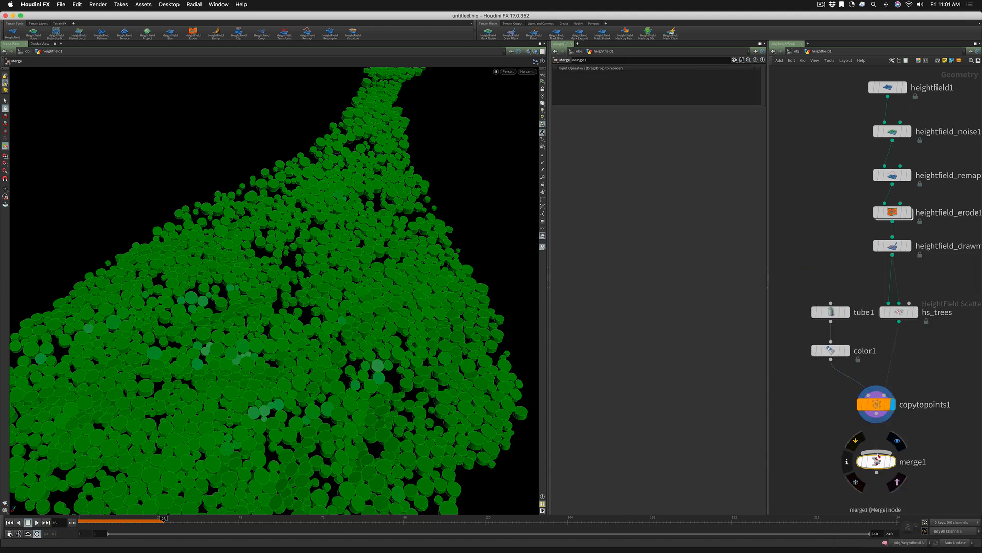
left_click_drag(877, 423, 877, 452)
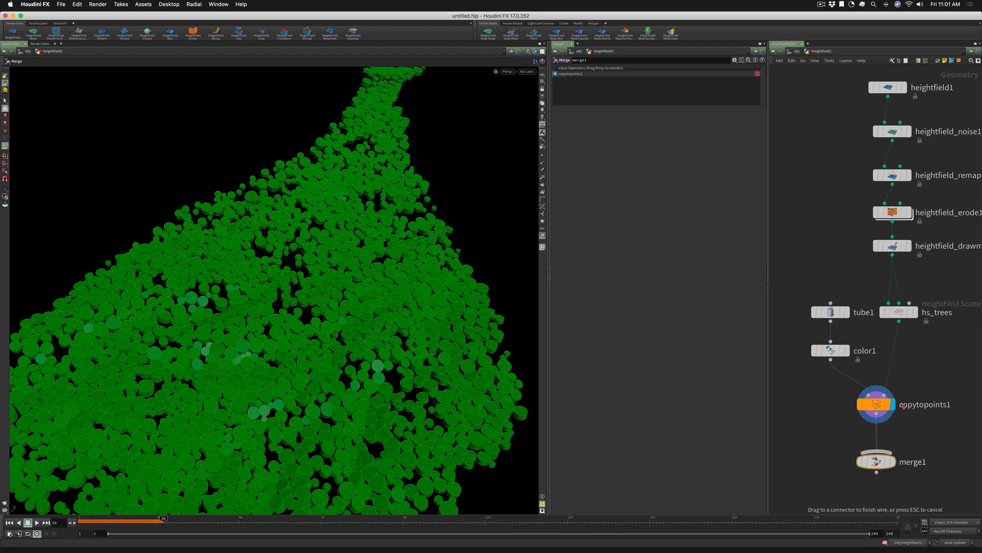
left_click_drag(899, 321, 877, 453)
left_click_drag(876, 410, 831, 407)
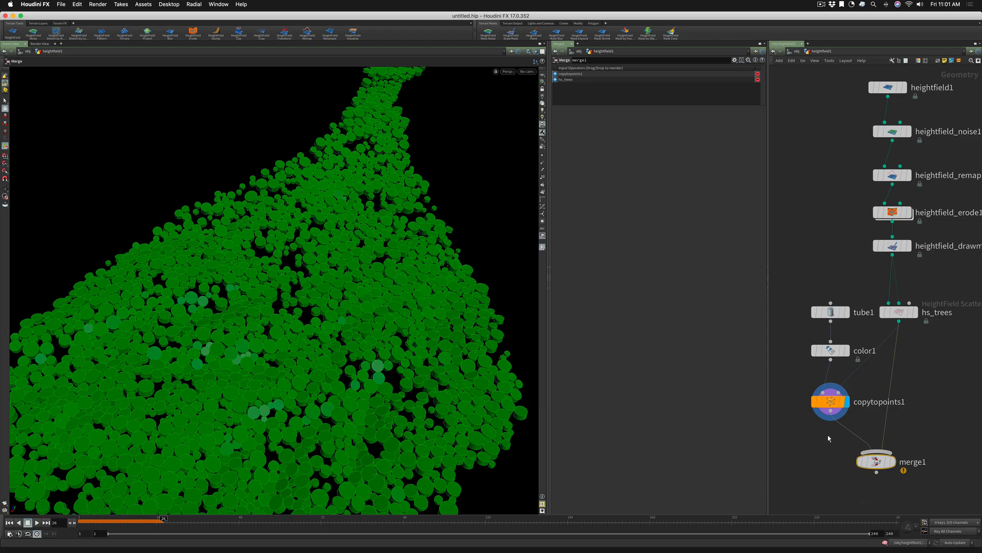
left_click_drag(798, 296, 821, 351)
left_click(892, 461)
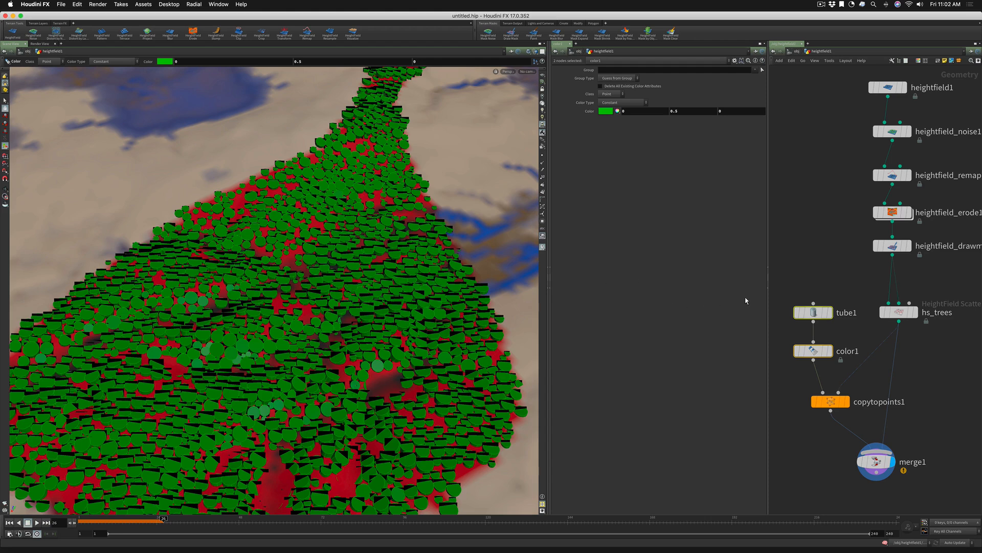
Compare the tube coverage with the hs_trees Falloff at 0, and raise the Falloff to 0.437
left_click(899, 312)
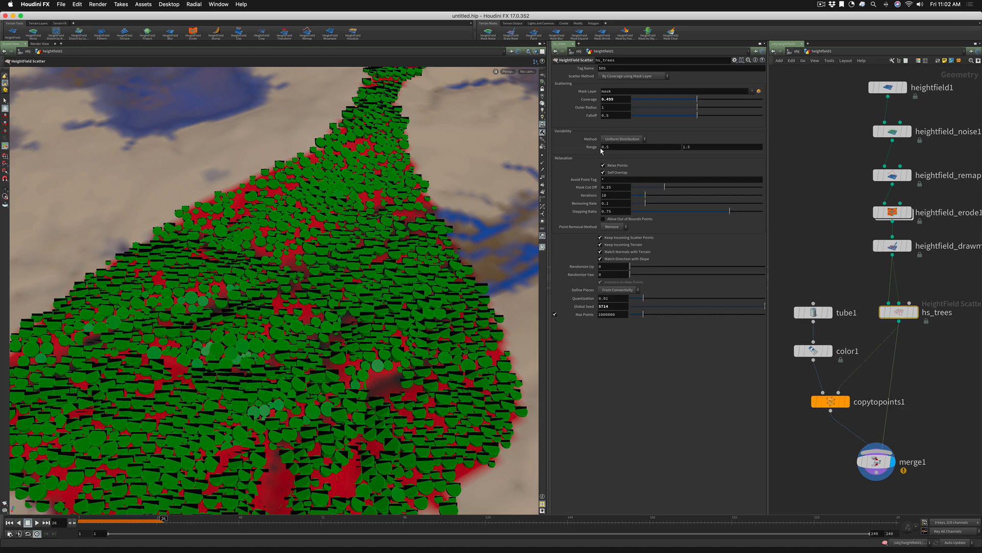
left_click(814, 312)
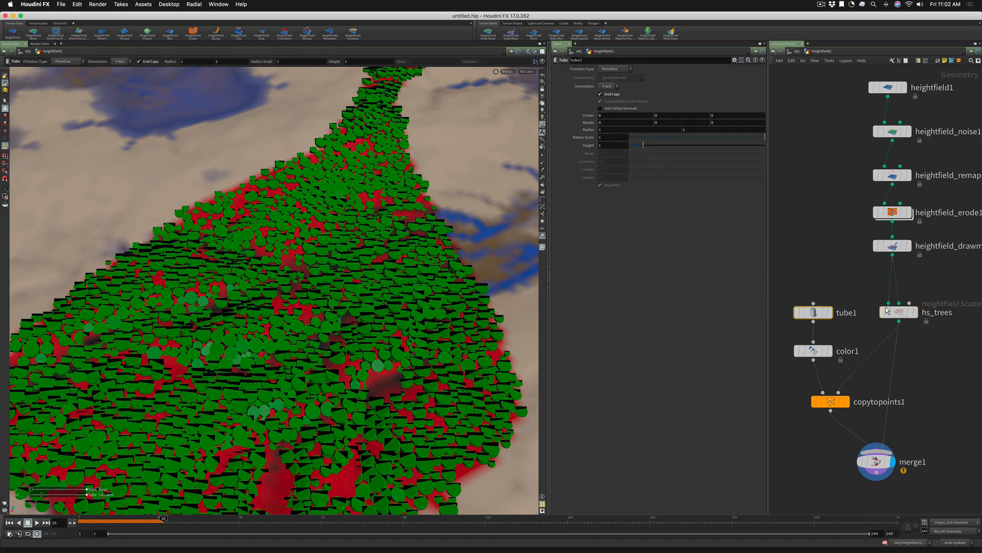
left_click(888, 310)
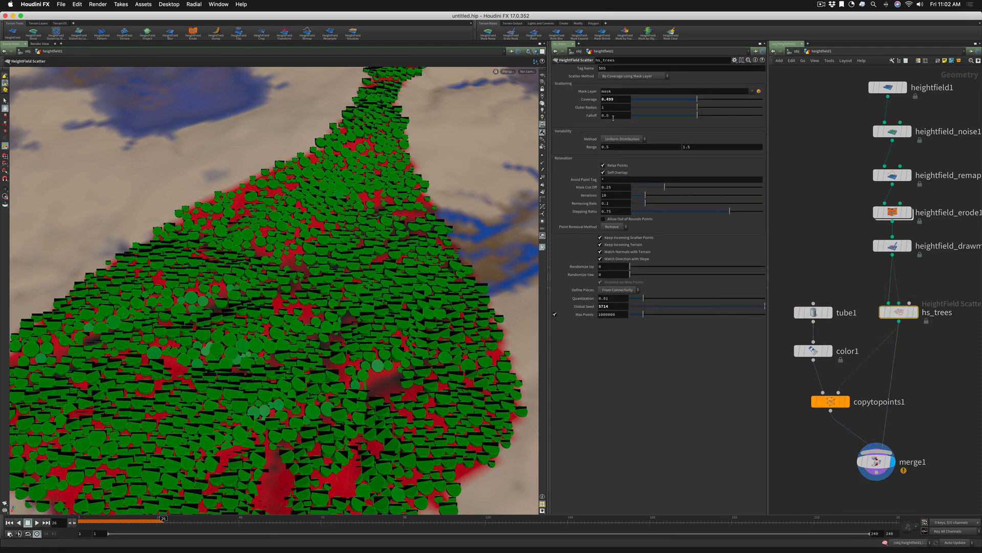
left_click_drag(697, 117, 589, 117)
right_click_drag(294, 275, 348, 255, "alt")
left_click_drag(348, 255, 351, 303)
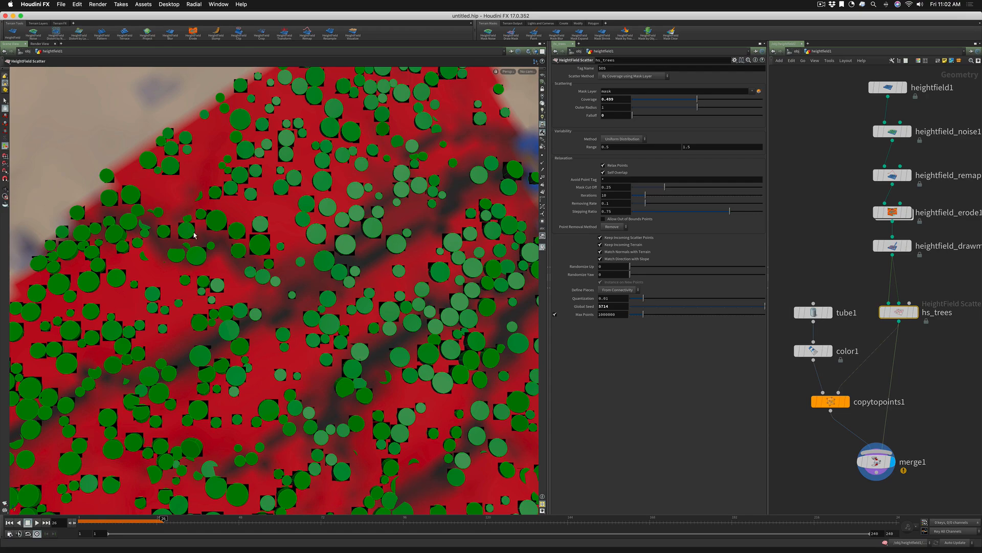
left_click_drag(240, 250, 261, 163)
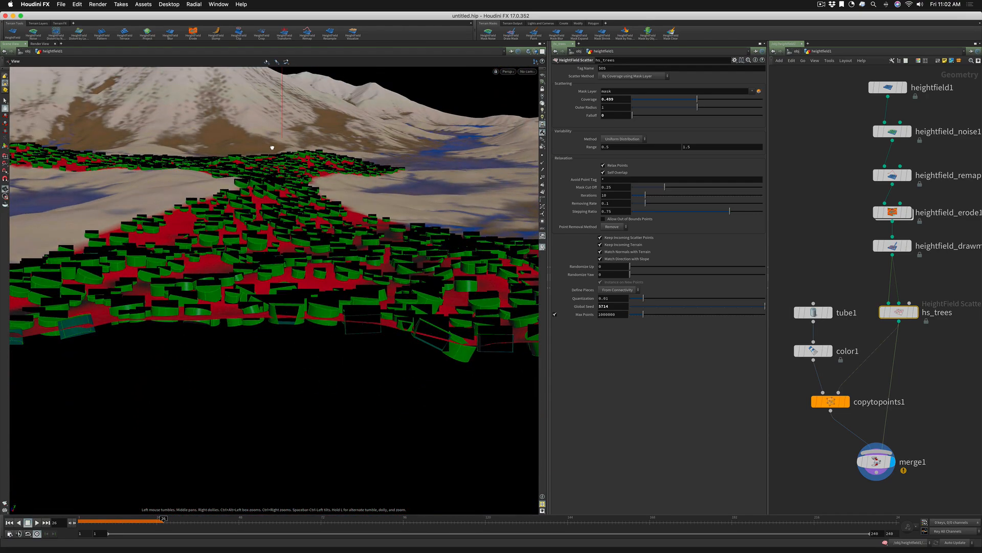
left_click_drag(272, 148, 252, 193)
mouse_move(902, 317)
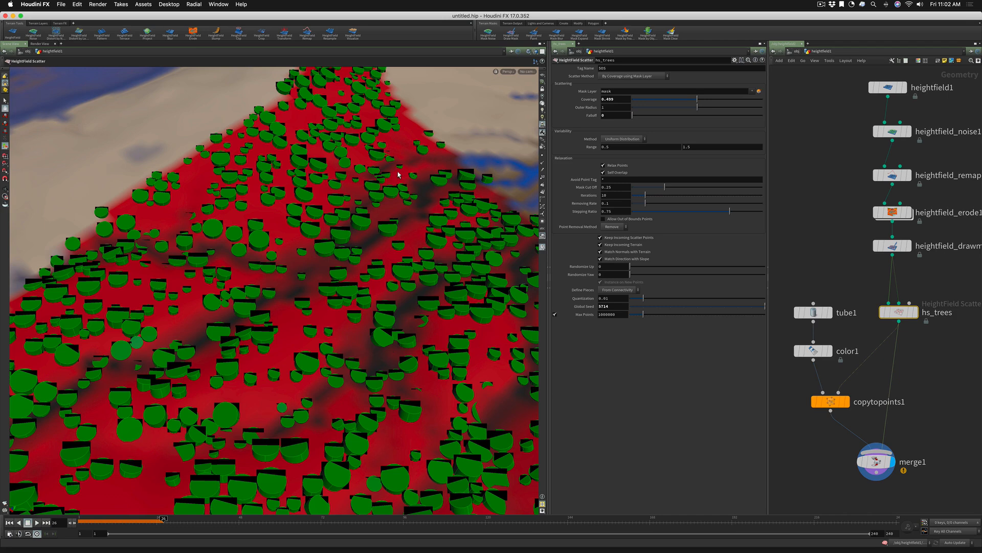
left_click_drag(632, 117, 690, 119)
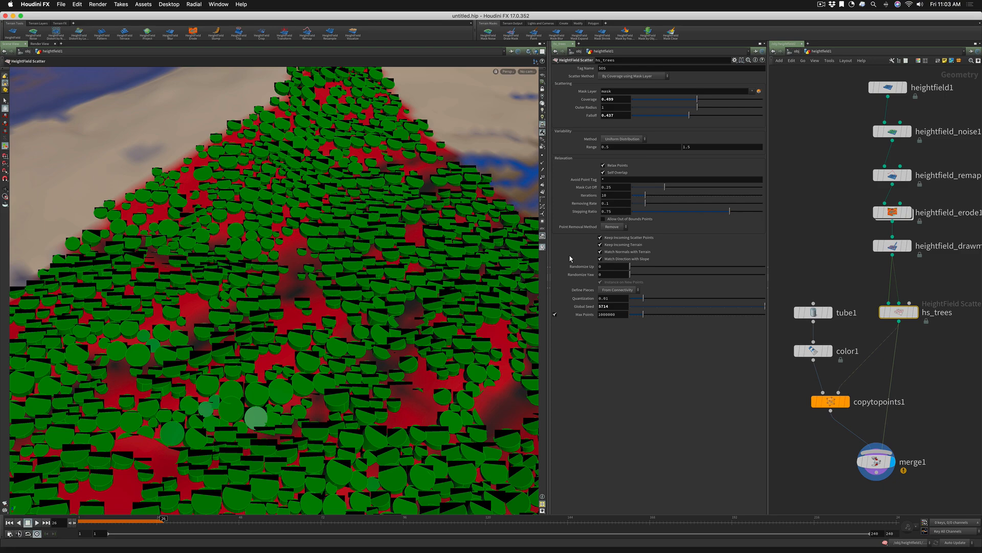
Compare the hs_trees scatter with Relax Points and Self Overlap each turned off and back on
left_click(603, 165)
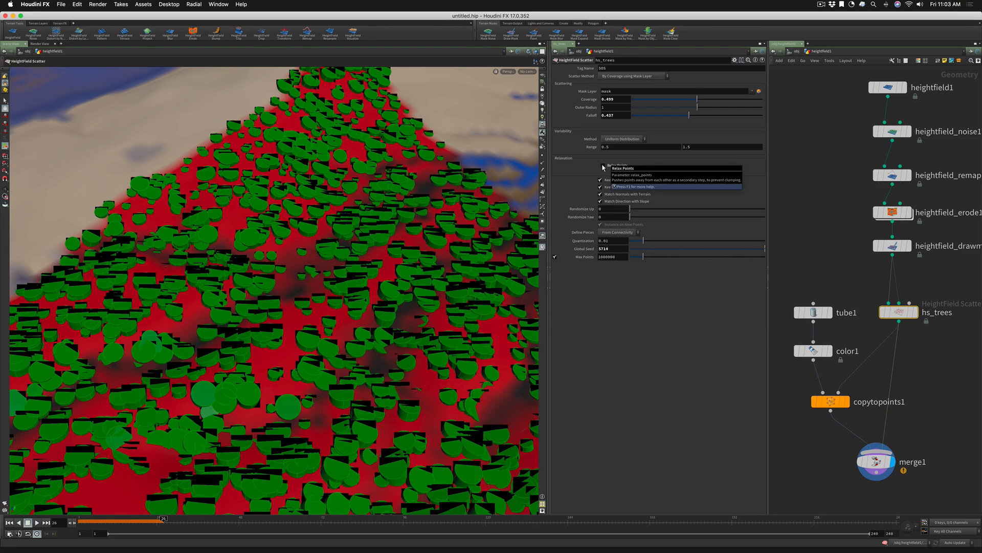
left_click_drag(331, 250, 334, 273, "alt")
right_click_drag(333, 240, 364, 229, "alt")
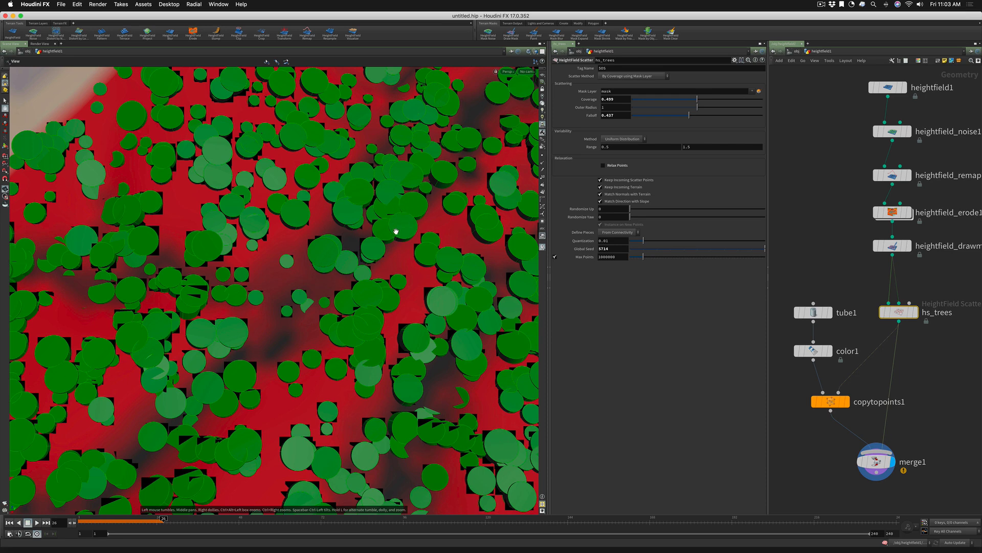
left_click(602, 166)
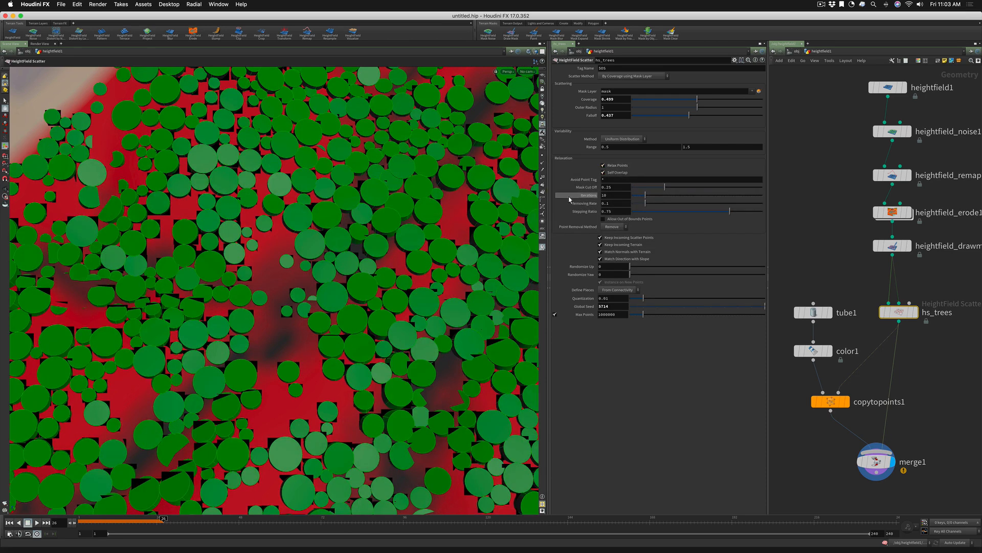
left_click(603, 172)
left_click(604, 173)
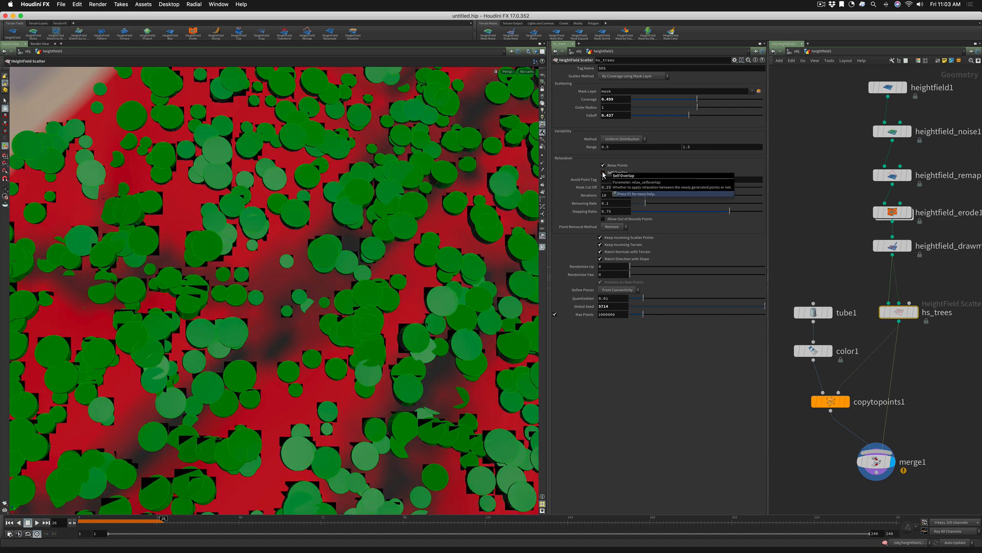
left_click(603, 173)
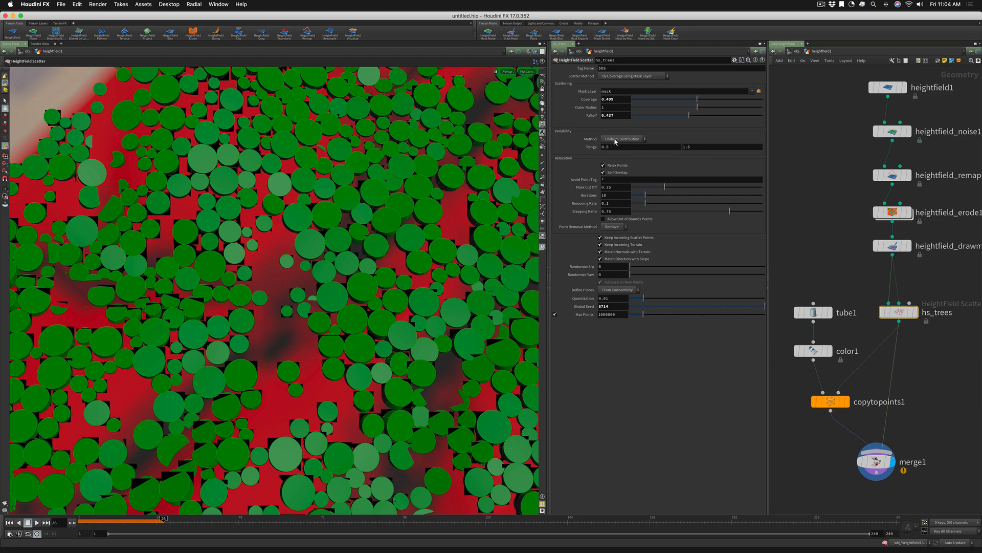
Set the hs_trees variability Range to 1 and 1, inspect the evenly sized tubes, and review the tube1 settings
left_click(596, 147)
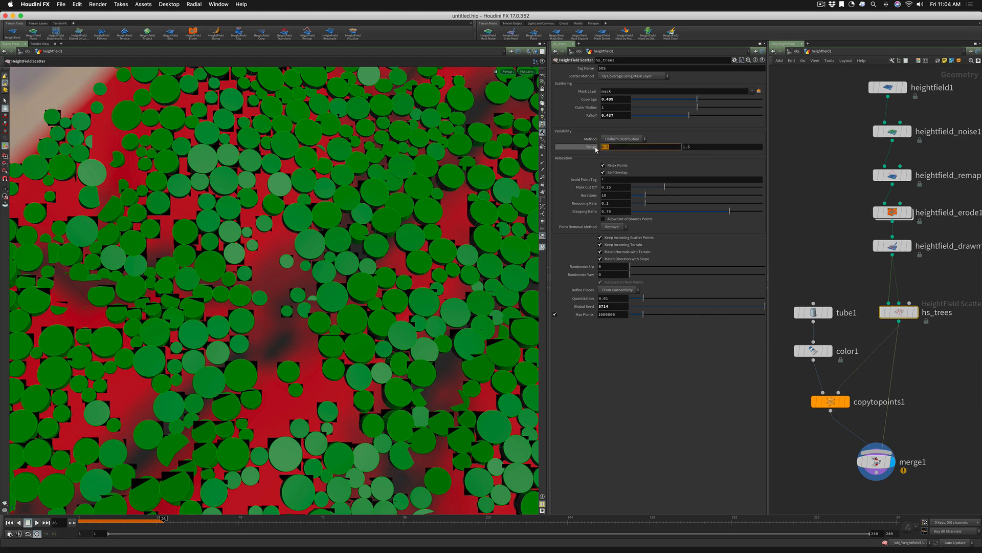
type("1")
key("Tab")
type("1")
key("Tab")
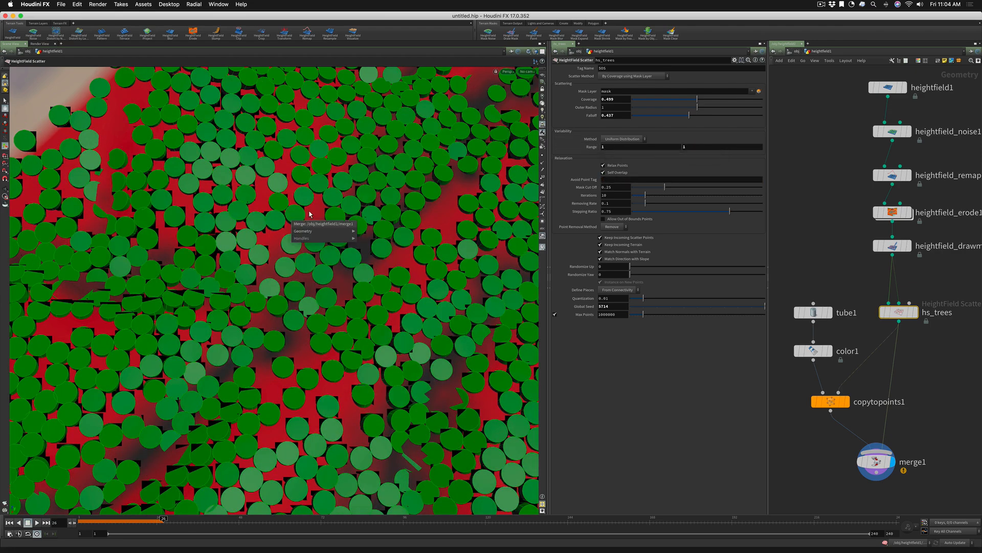
right_click_drag(309, 192, 291, 223, "alt")
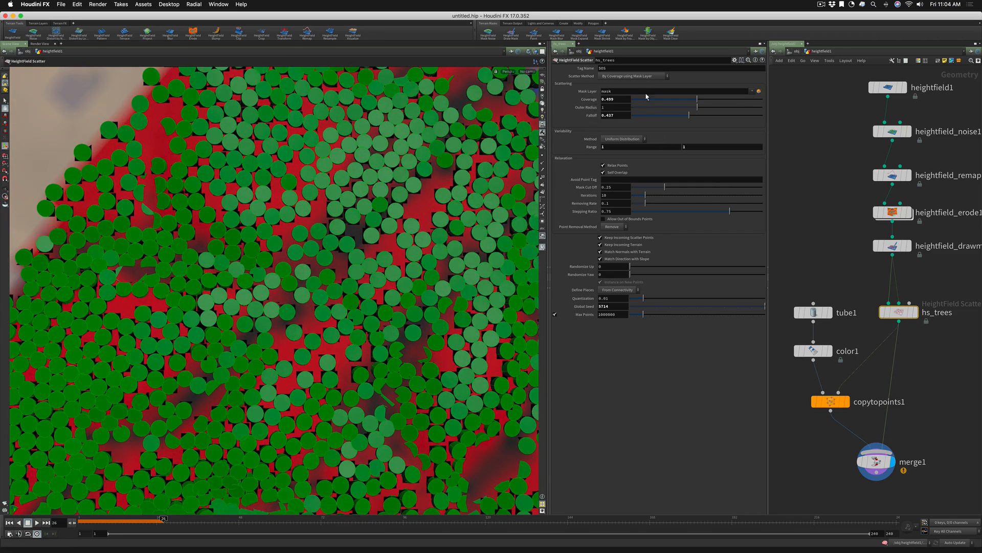
left_click(813, 312)
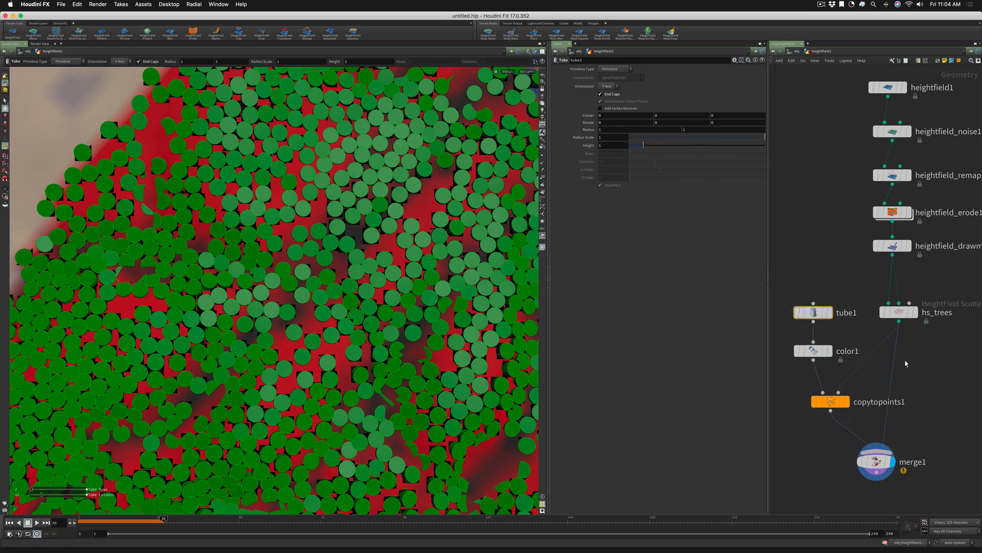
Lower the minimum of the hs_trees variability Range to 0.5, compare the tube sizes, and lower it further to 0.25
left_click(899, 312)
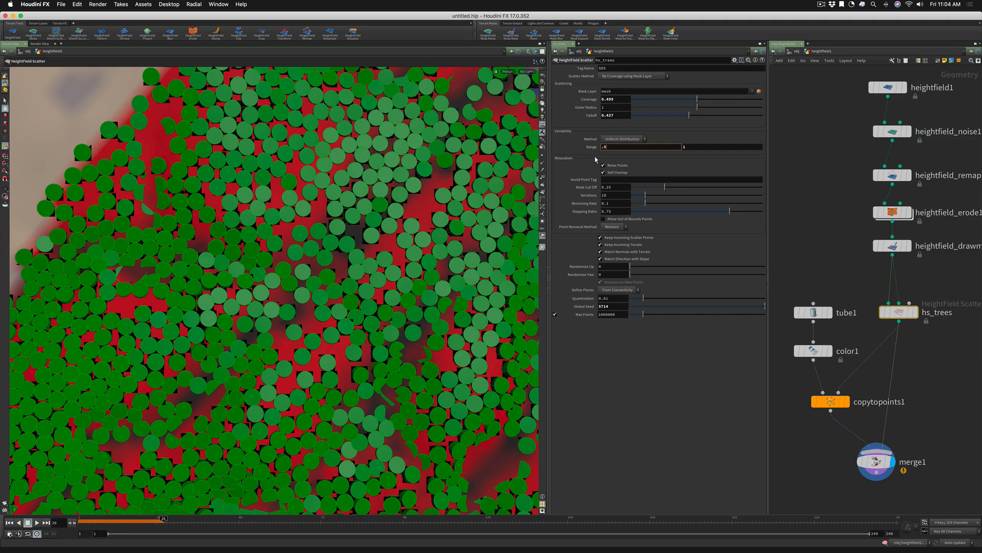
key("Return")
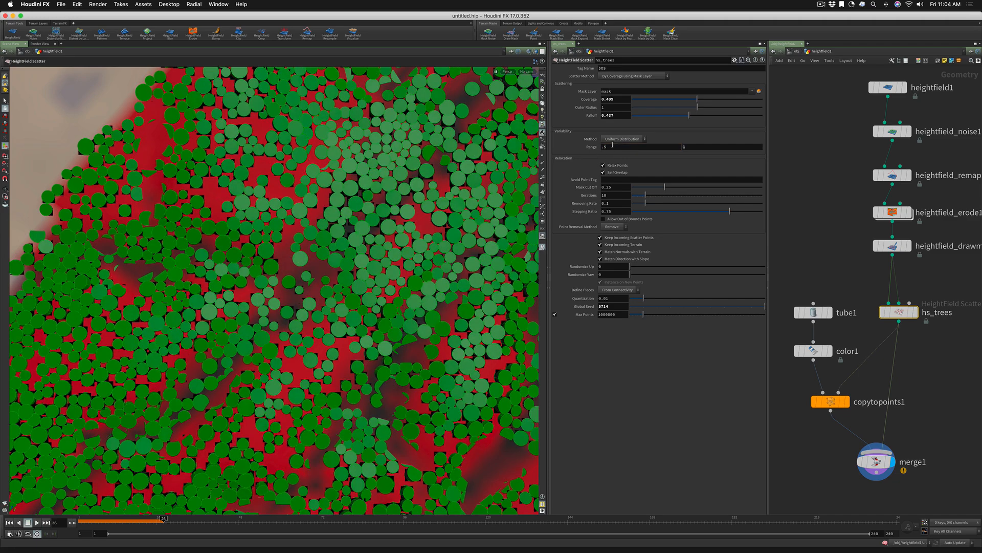
left_click_drag(612, 147, 601, 147)
type(".2")
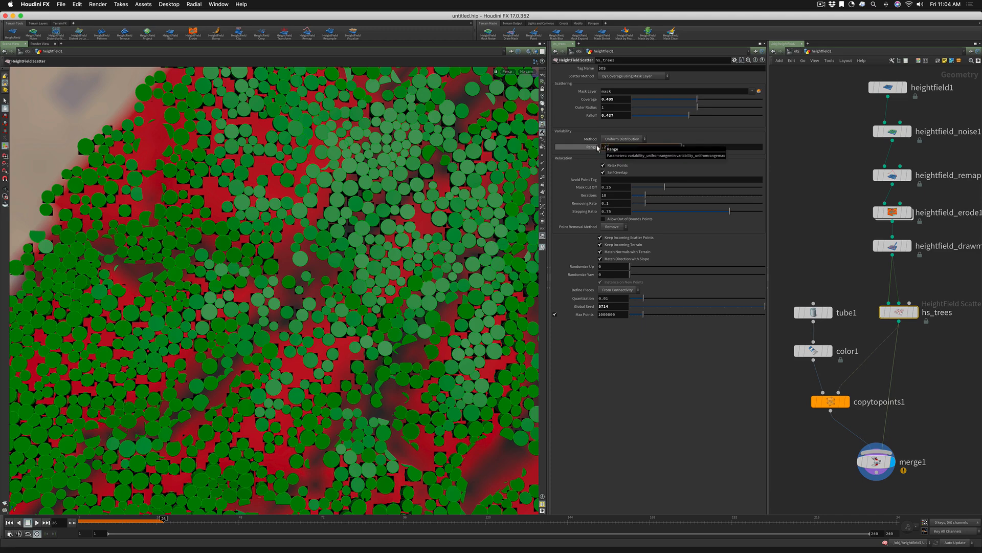
type("5")
key("Return")
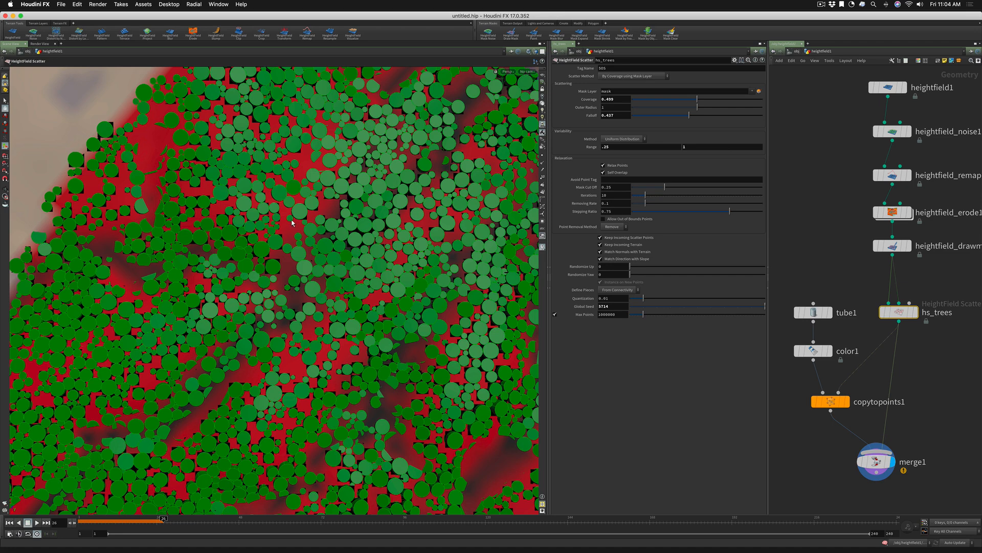
Set the maximum of the hs_trees variability Range to 3 and inspect the size differences between the tubes
left_click(680, 147)
type("3")
key("Return")
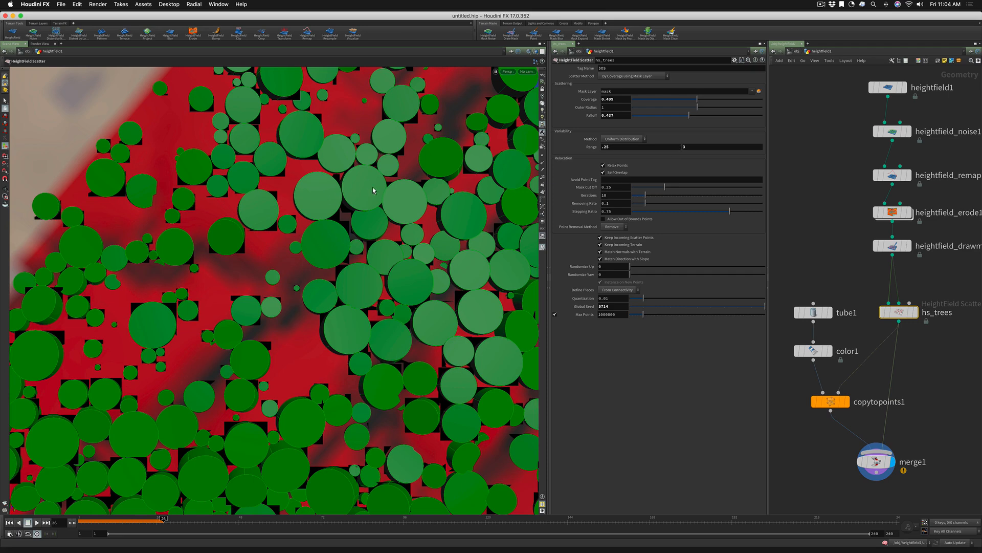
key("Escape")
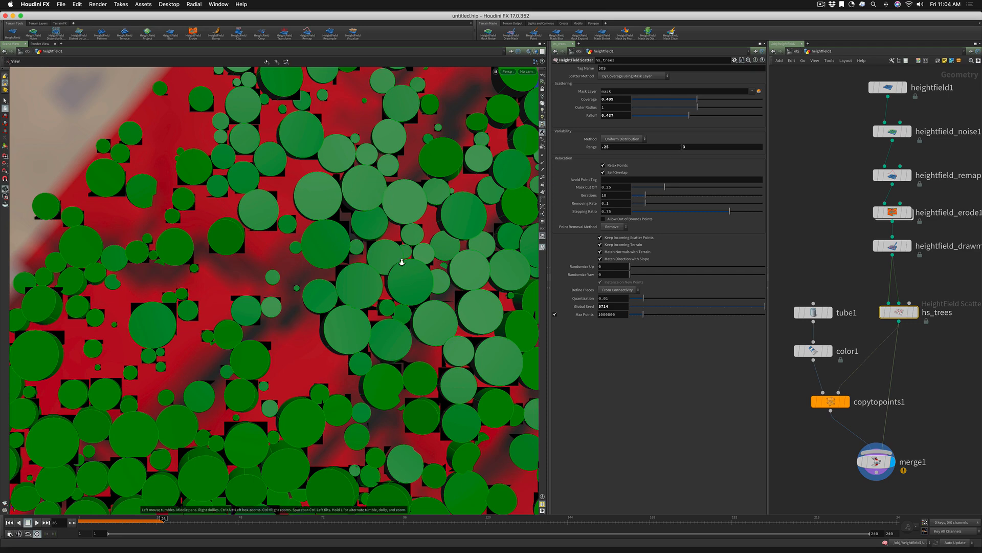
mouse_move(401, 259)
left_mouse_down()
mouse_move(380, 268)
mouse_move(405, 226)
mouse_move(391, 258)
left_mouse_up()
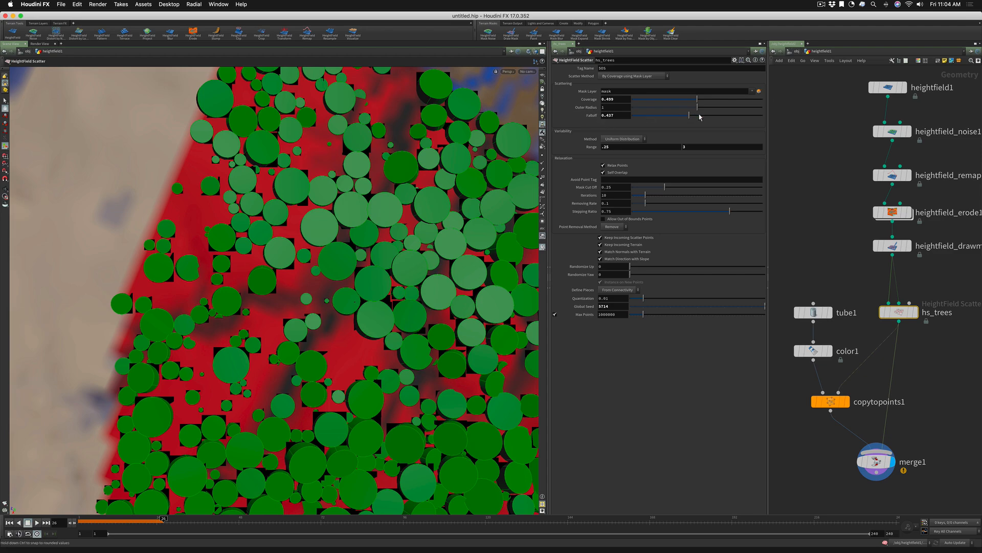
Compare the hs_trees scatter at a high Falloff, lower the Falloff to 0.012, and inspect the tube coverage
left_click_drag(689, 116, 764, 116)
left_click_drag(660, 116, 634, 118)
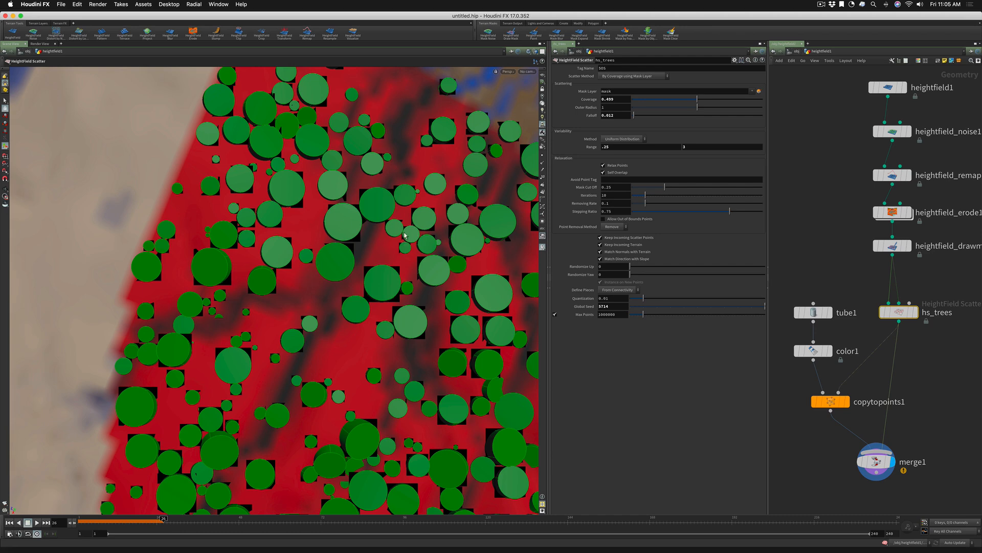
key("Escape")
left_click_drag(403, 282, 349, 305)
key("Return")
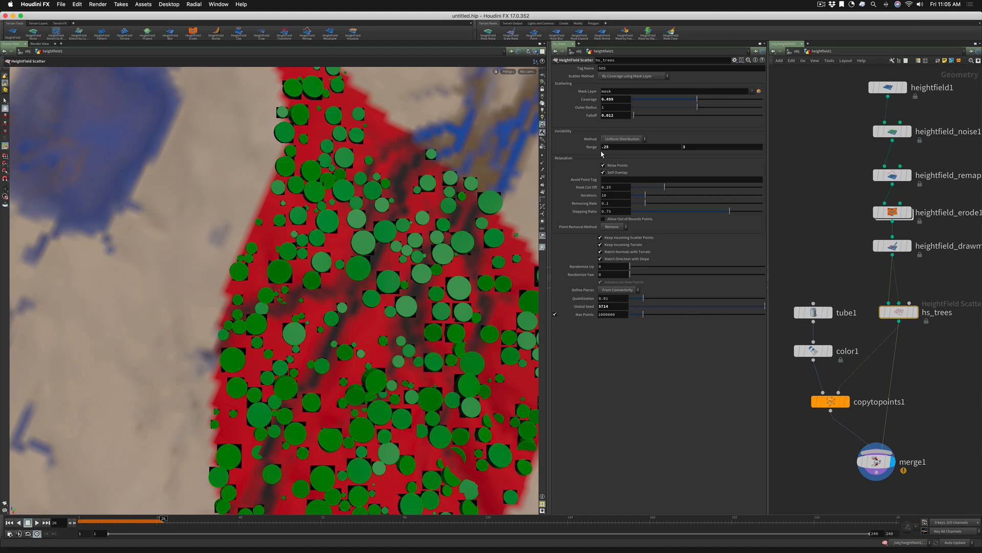
Set the hs_trees variability Range to 0.5 and 1.5
left_click(604, 146)
type(".5")
key("Tab")
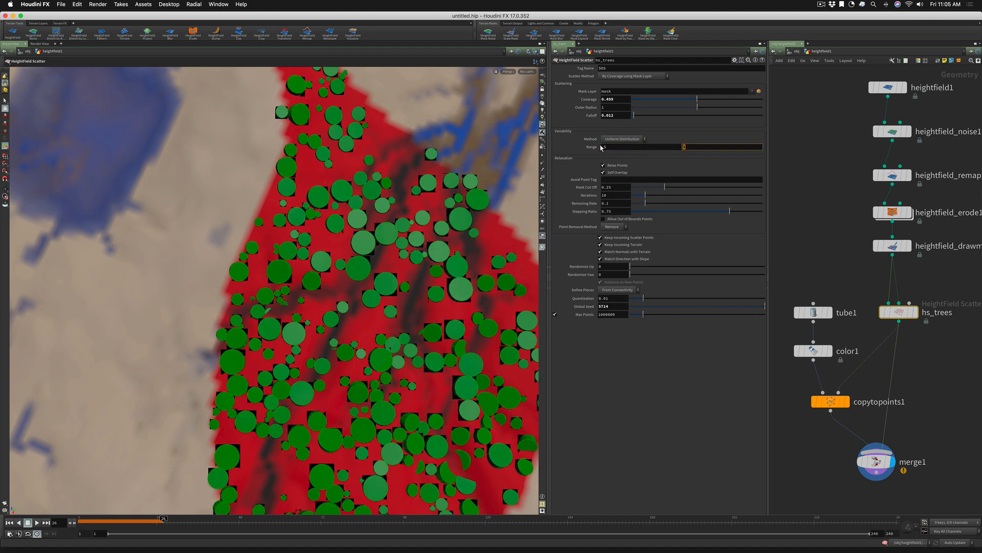
type("1.5`")
key("BackSpace")
key("Return")
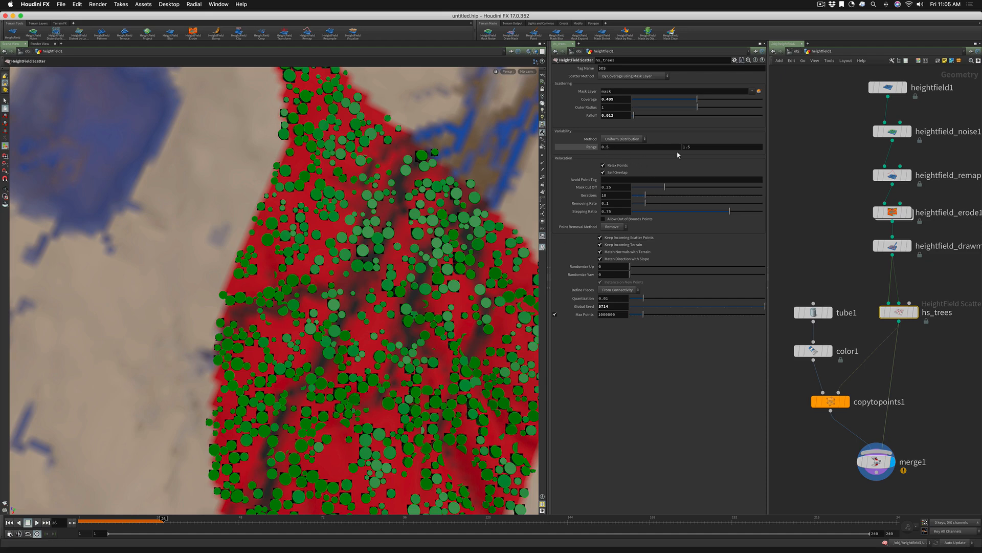
Compare the Uniform Distribution and Normal Distribution variability methods on hs_trees, leaving Normal Distribution selected
left_click(625, 141)
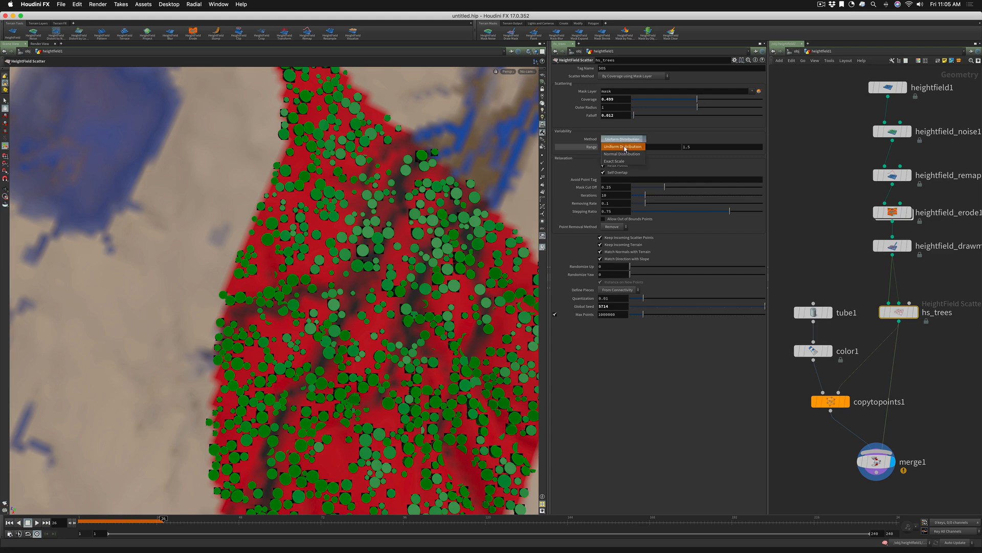
left_click(625, 155)
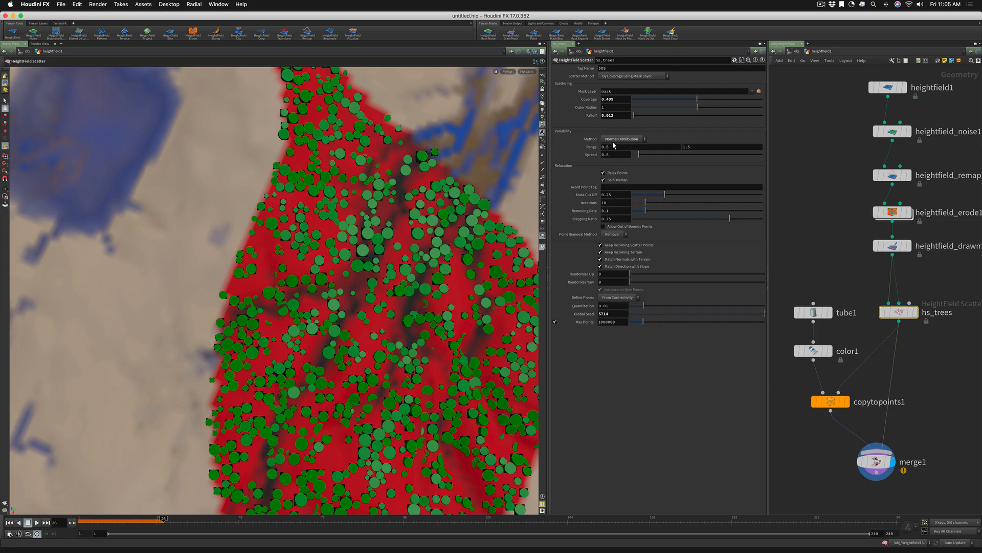
left_click(615, 139)
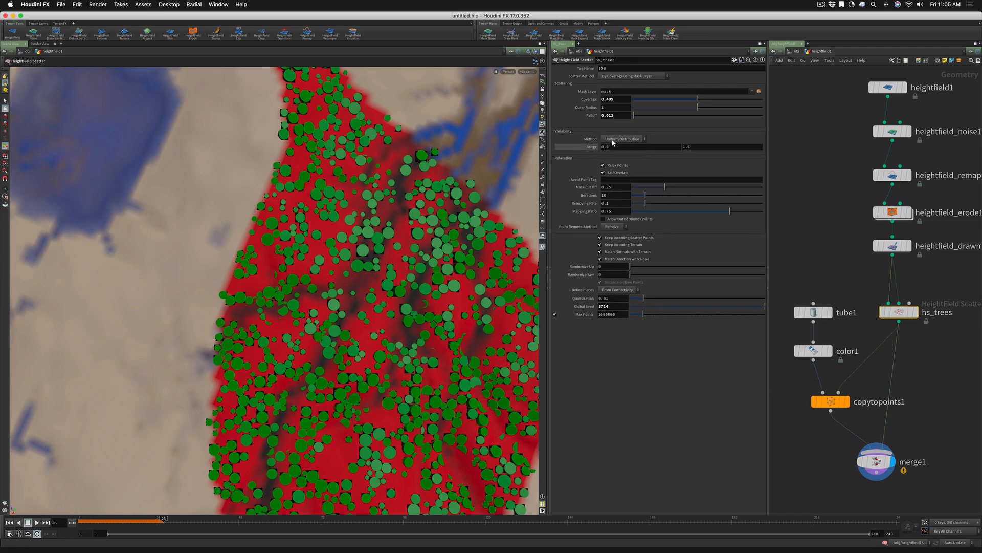
left_click(614, 141)
left_click(613, 153)
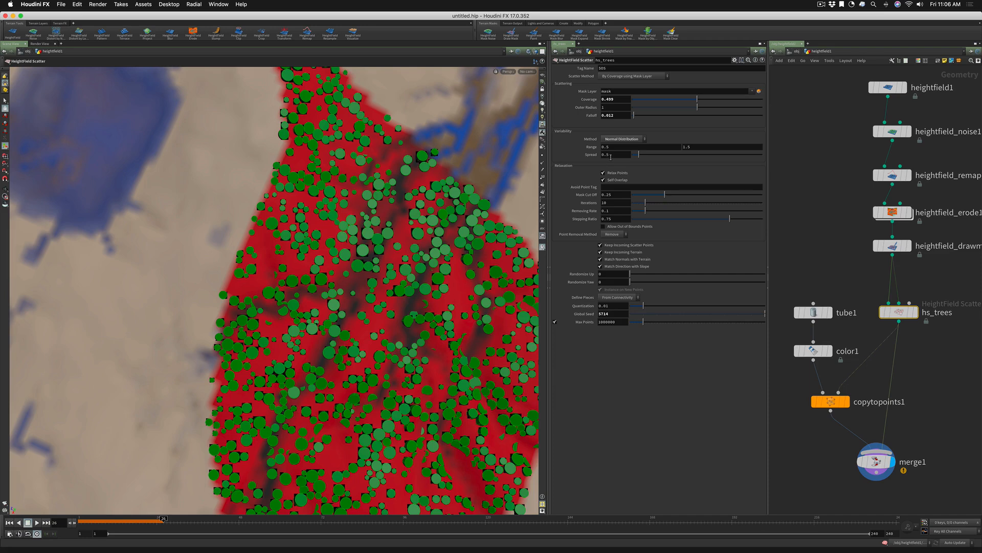
Compare the Normal Distribution tube sizes with the Spread at 0, 0.5 and 2.3
left_click_drag(639, 154, 627, 159)
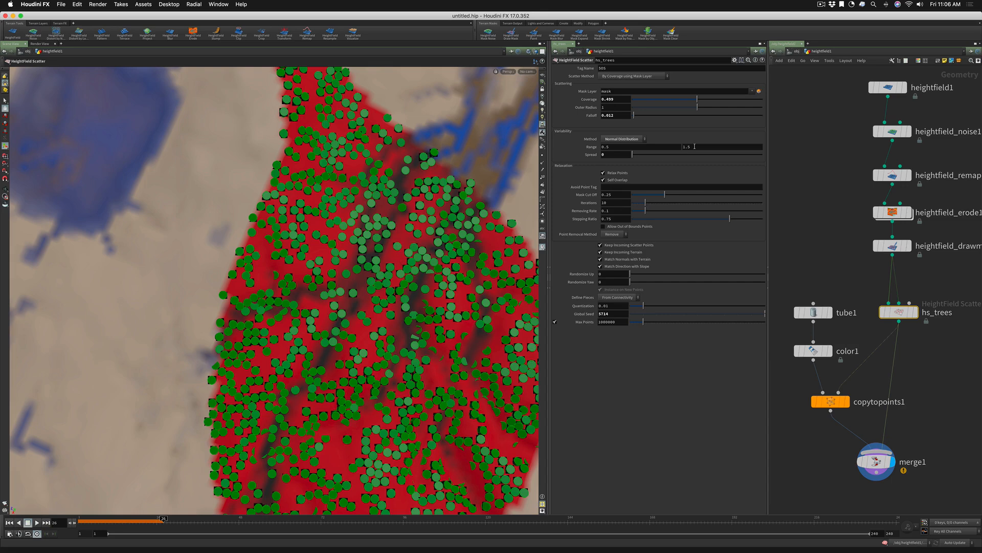
left_click(604, 154)
type(".5")
key("Return")
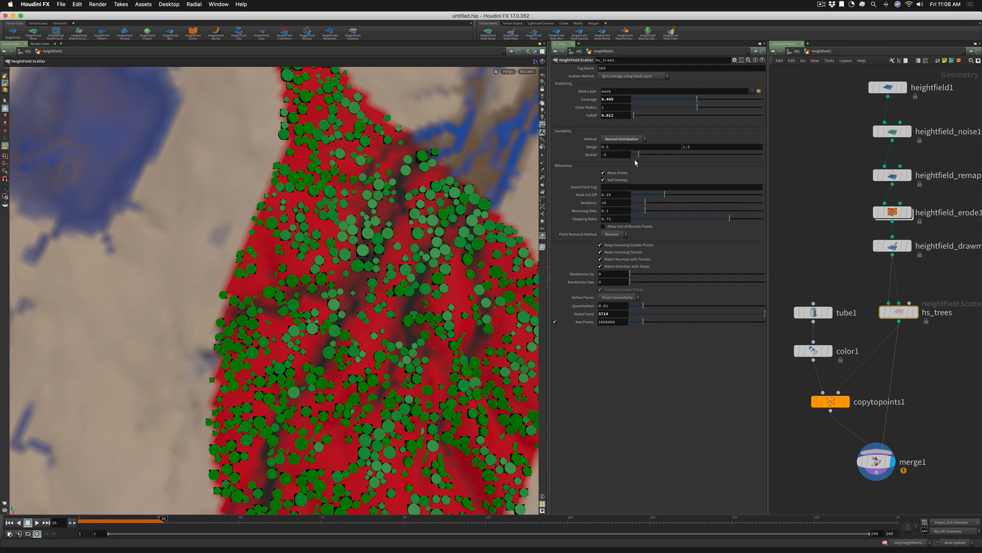
left_click_drag(638, 154, 661, 156)
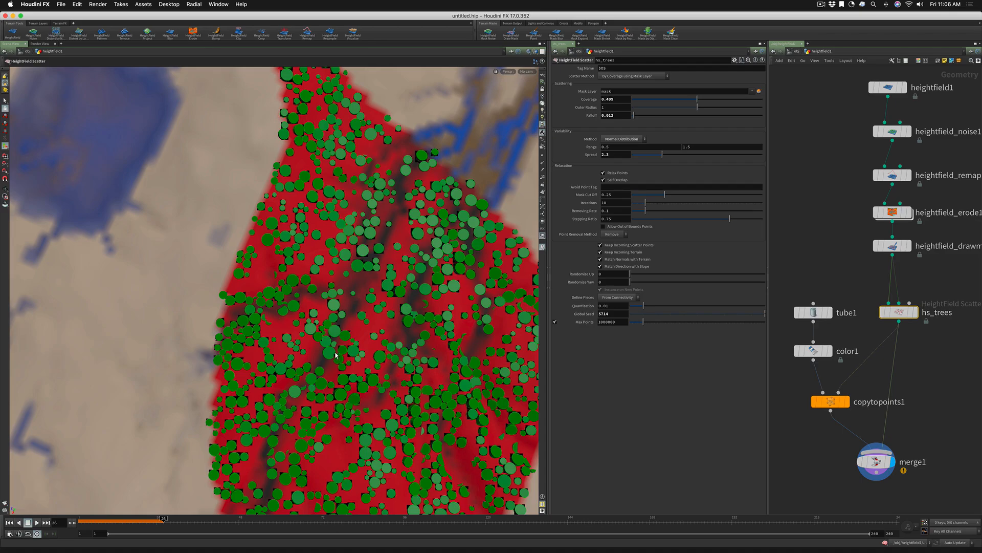
left_click_drag(335, 349, 342, 328, "alt")
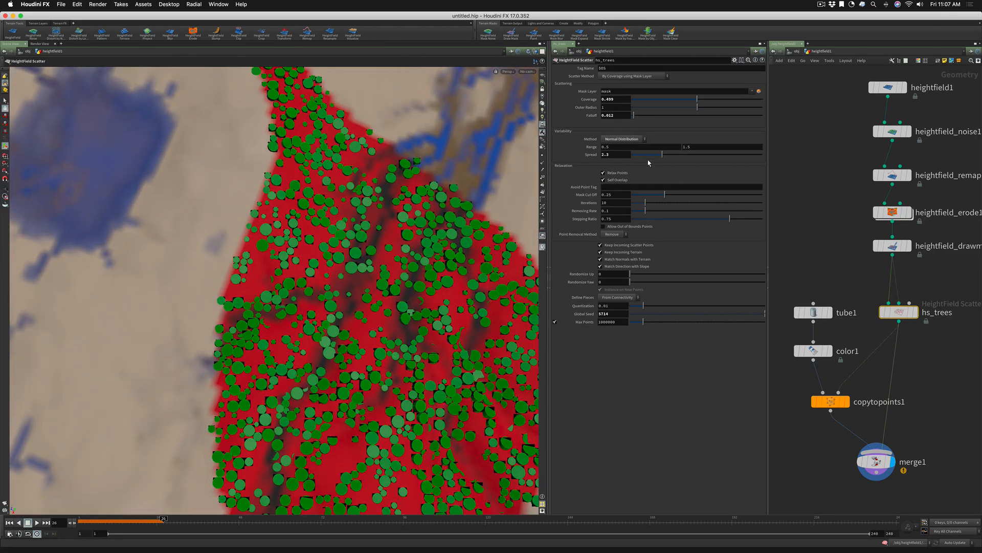
Try the Exact Scale variability method at a scale of 1.24, and return the method to Uniform Distribution
left_click(616, 139)
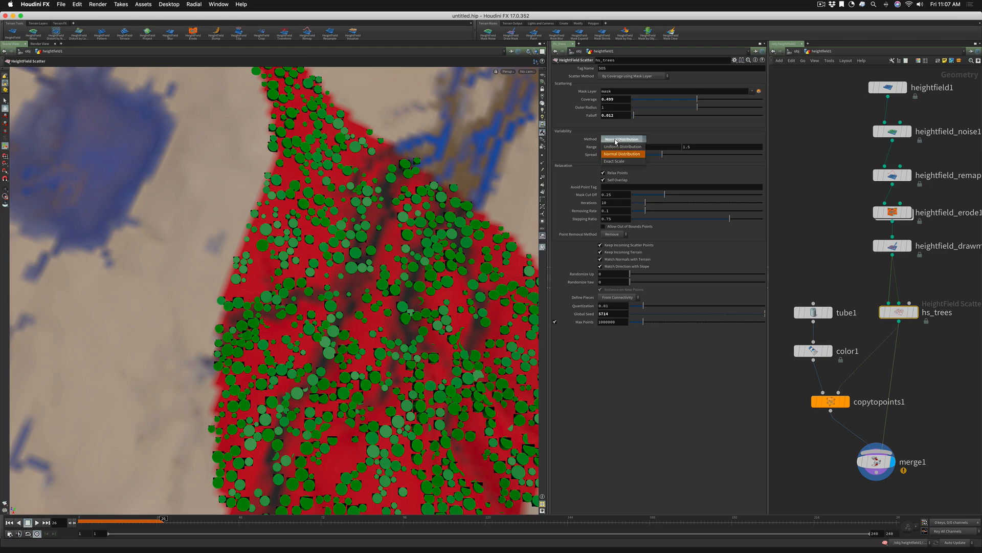
left_click(615, 161)
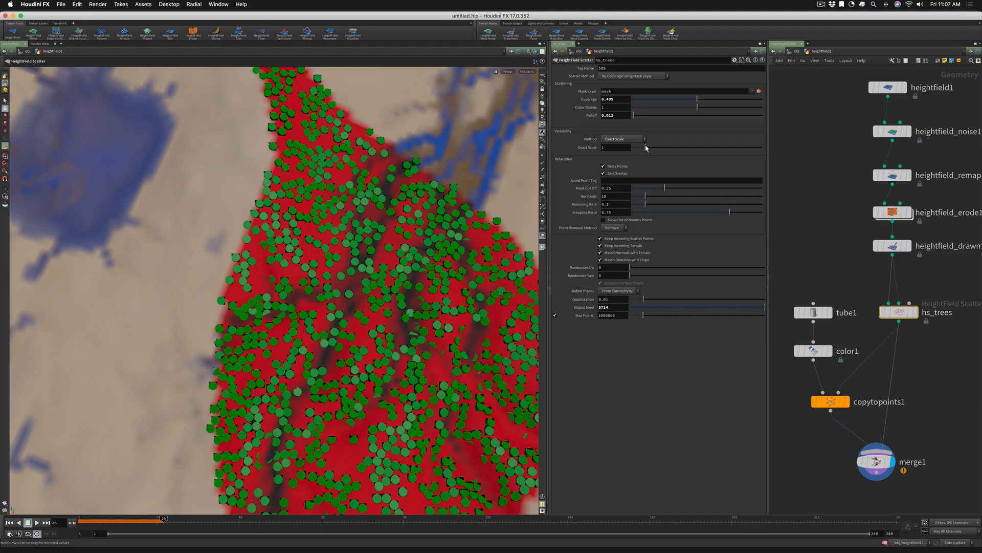
mouse_move(646, 148)
left_mouse_down()
mouse_move(658, 148)
mouse_move(648, 148)
left_mouse_up()
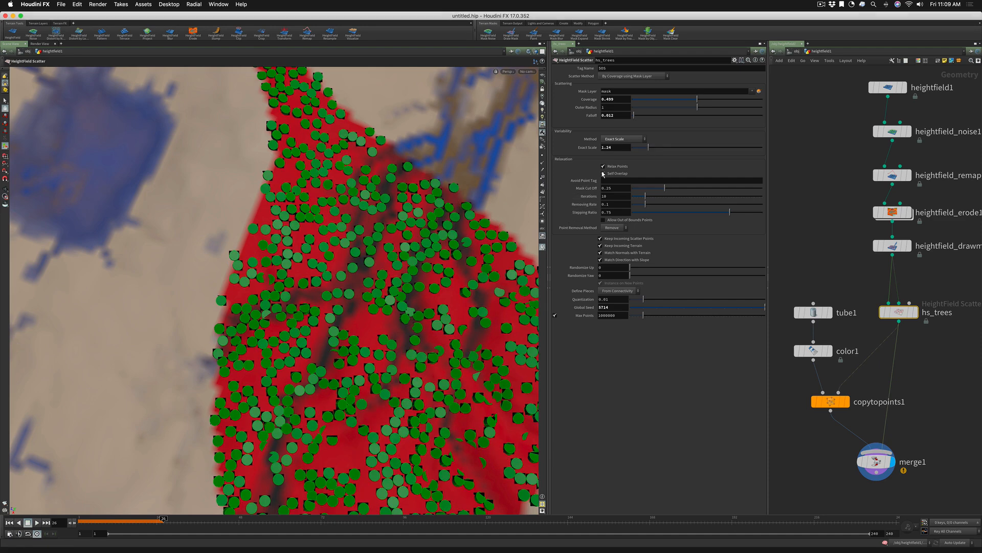
left_click(613, 139)
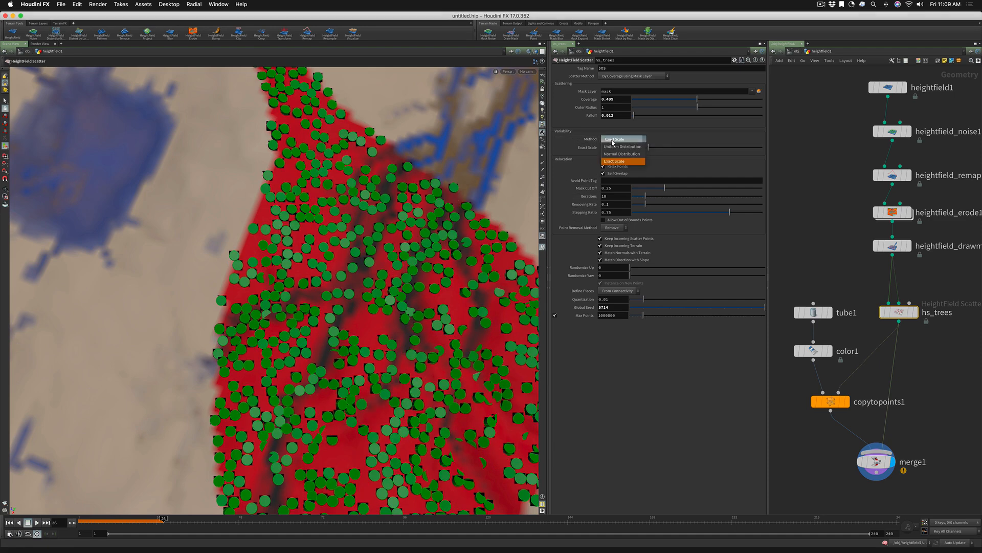
left_click(614, 146)
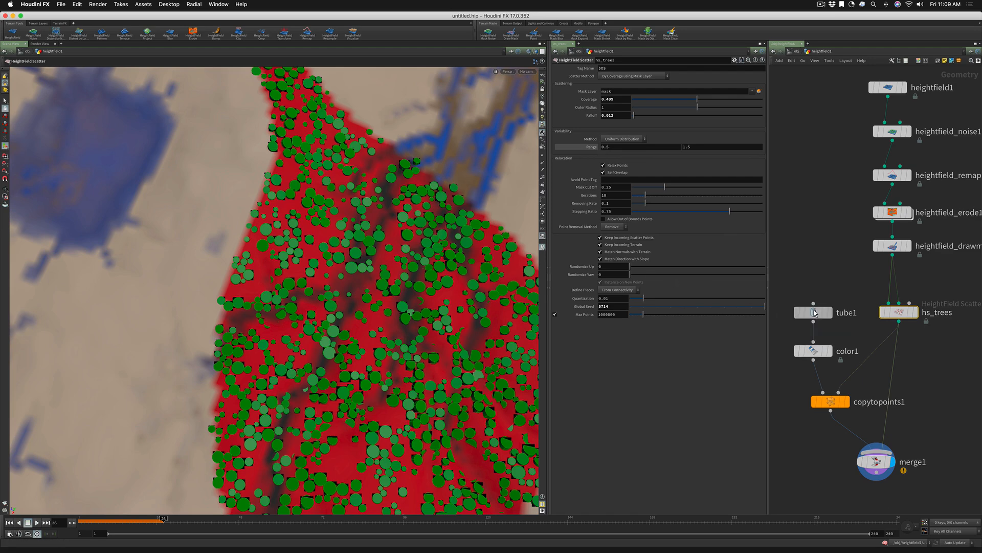
Set the height of tube1 to 5
left_click(813, 312)
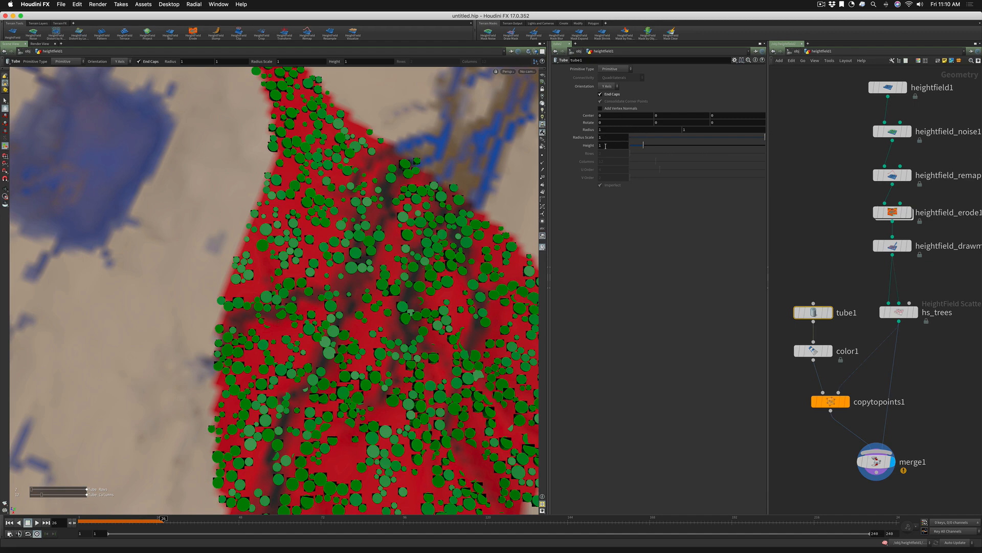
type("5")
key("Return")
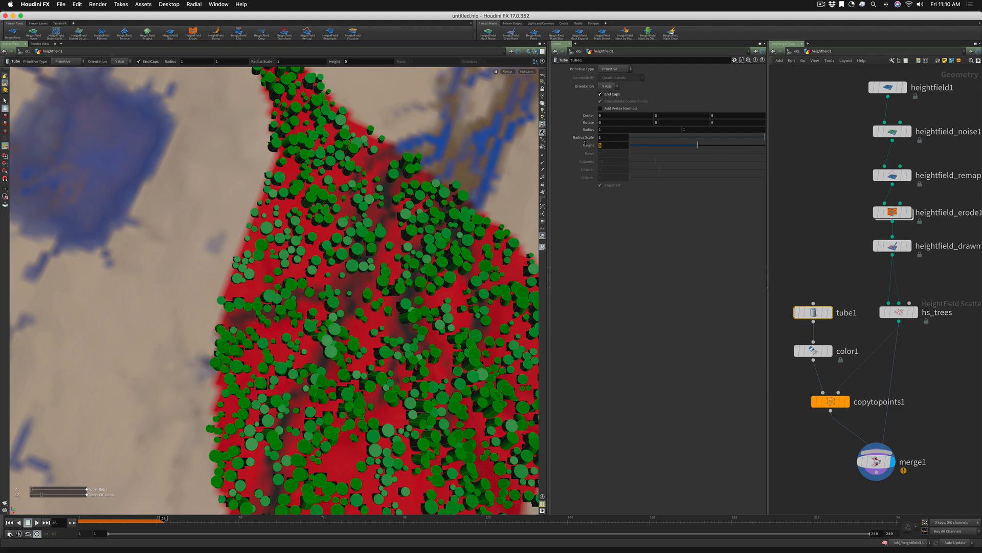
Reference the height of tube1 in its Y center as ch("height")/2.0, and inspect the tubes standing on the terrain
left_click(598, 146)
left_click_drag(598, 146, 663, 118)
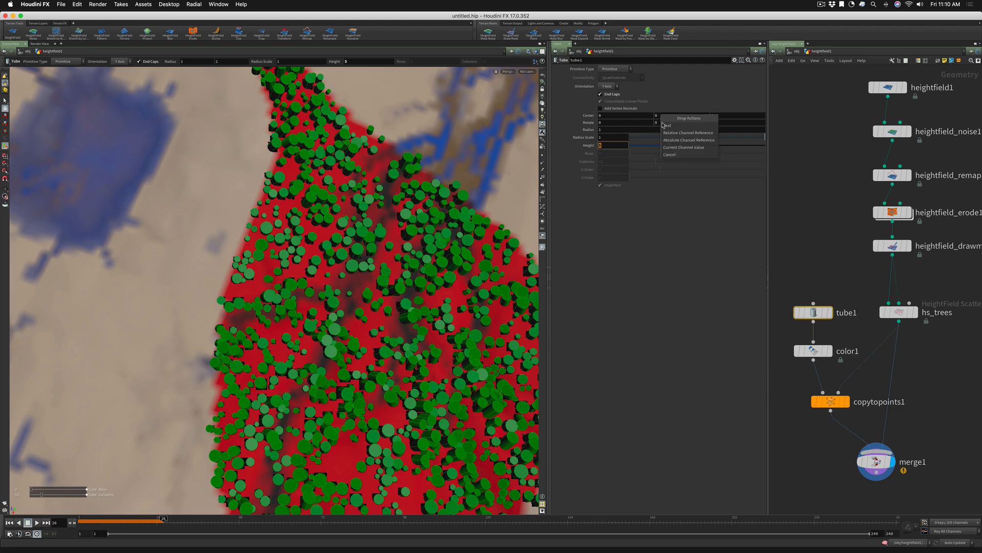
left_click(671, 132)
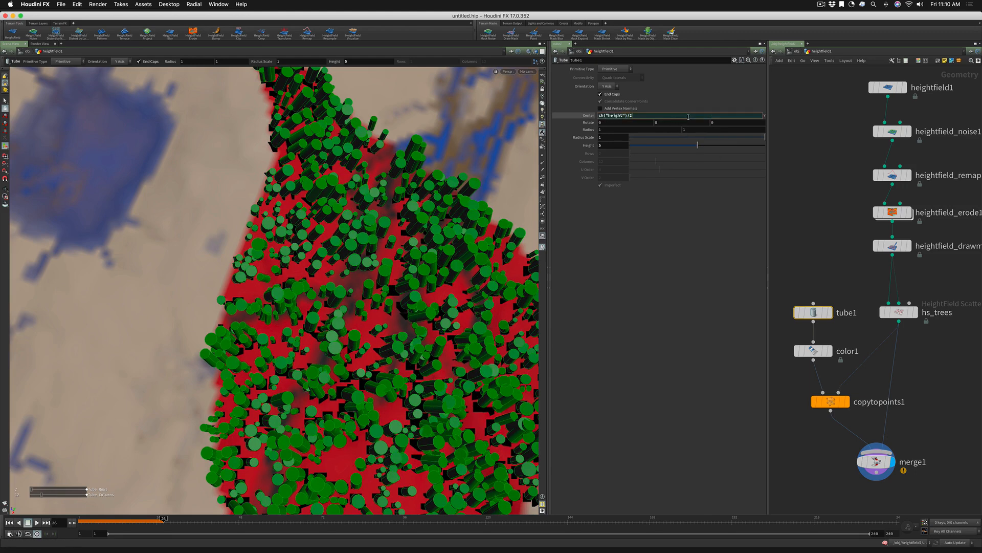
key("Return")
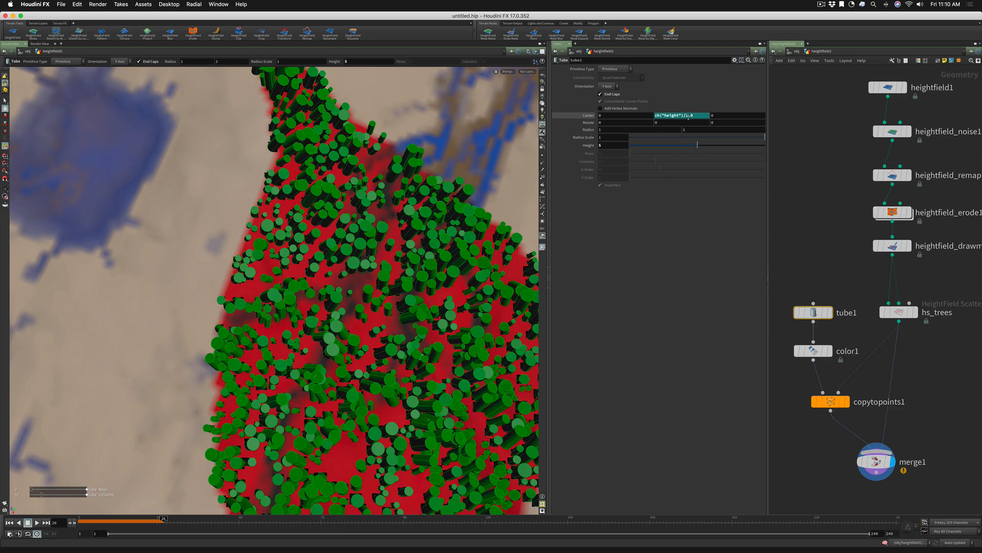
left_click_drag(377, 351, 387, 311)
right_click_drag(387, 312, 307, 329)
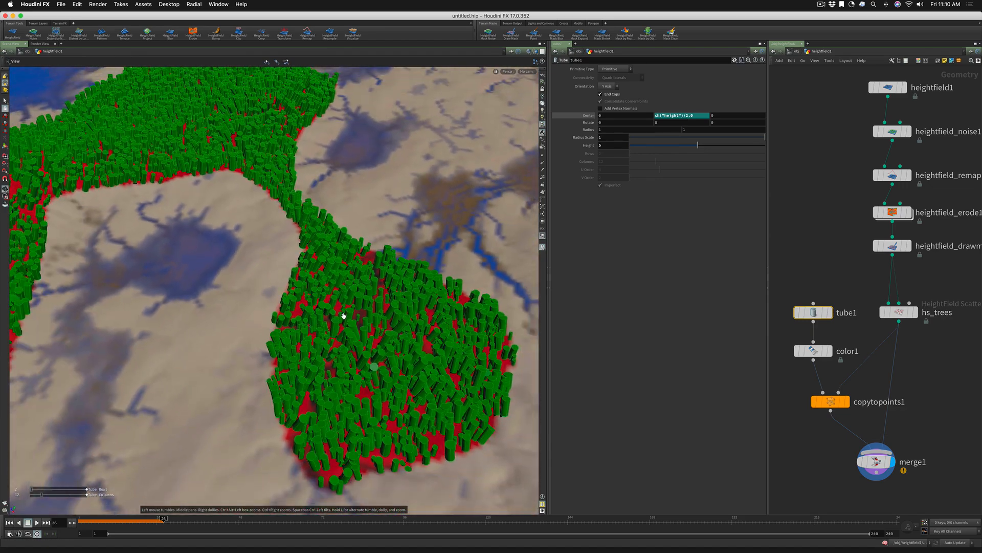
key("Return")
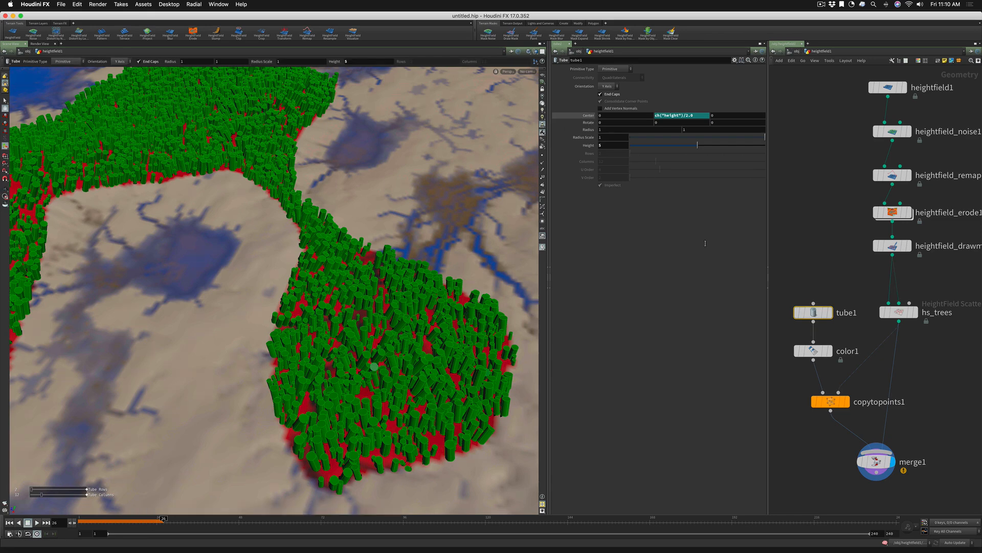
Switch the hs_trees scatter method to Total Point Count using Mask Layer and raise the total point count to about 93,000
left_click(900, 311)
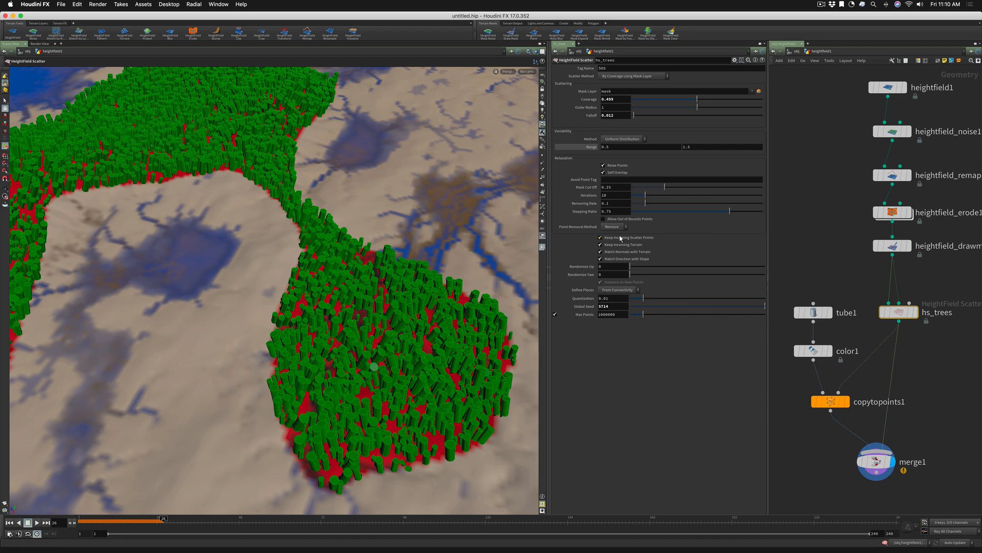
left_click(612, 76)
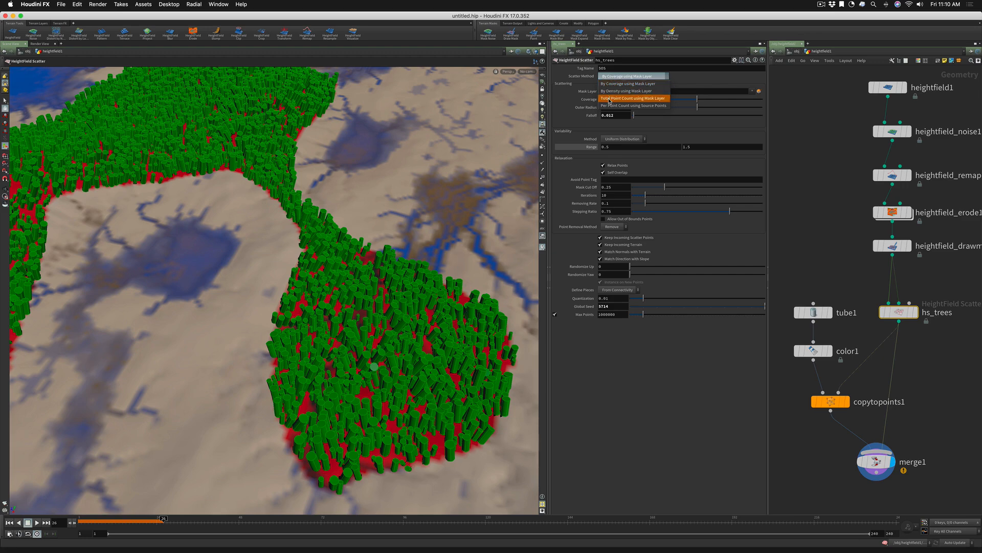
left_click(610, 99)
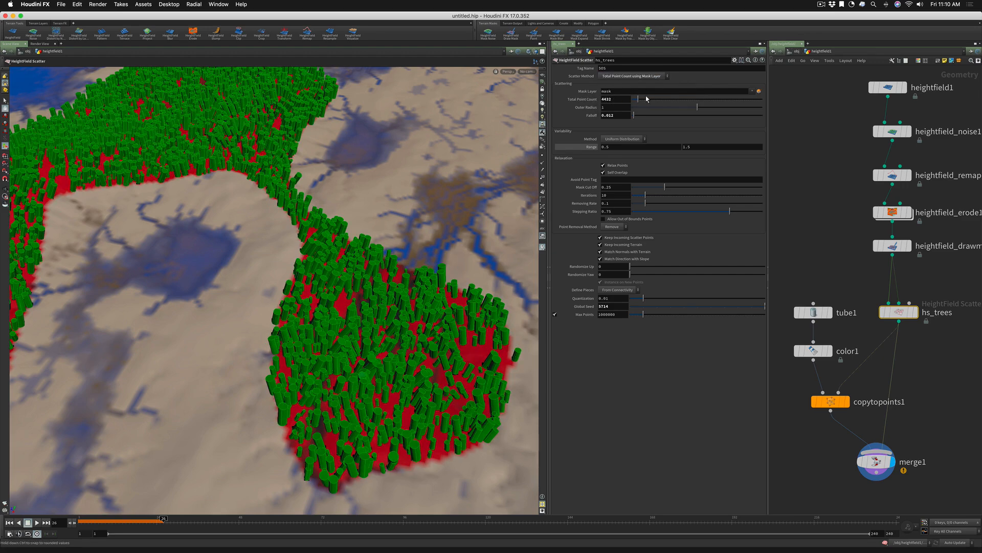
left_click_drag(639, 99, 756, 110)
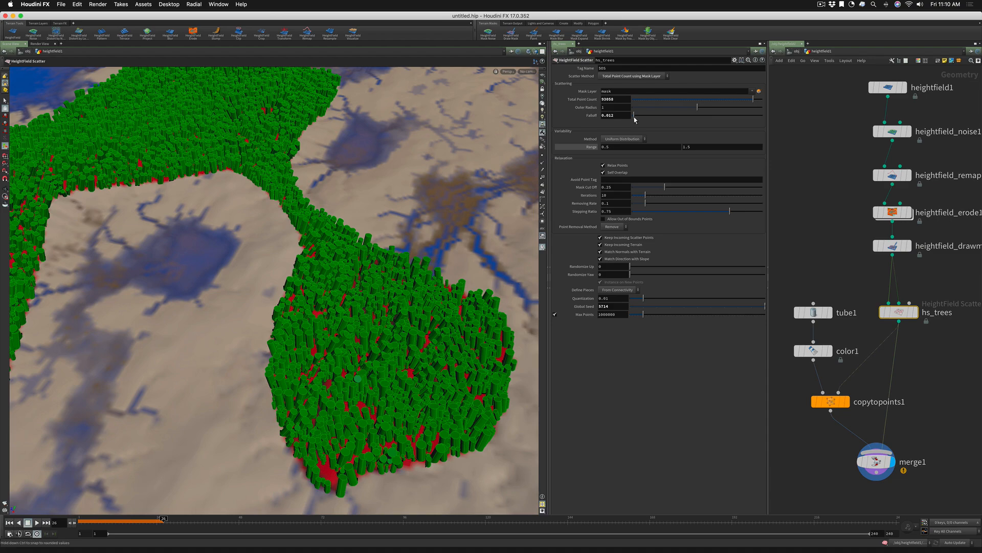
Set the falloff of hs_trees to 0 and inspect the tube density on the terrain from close up and above
left_click_drag(635, 119, 627, 120)
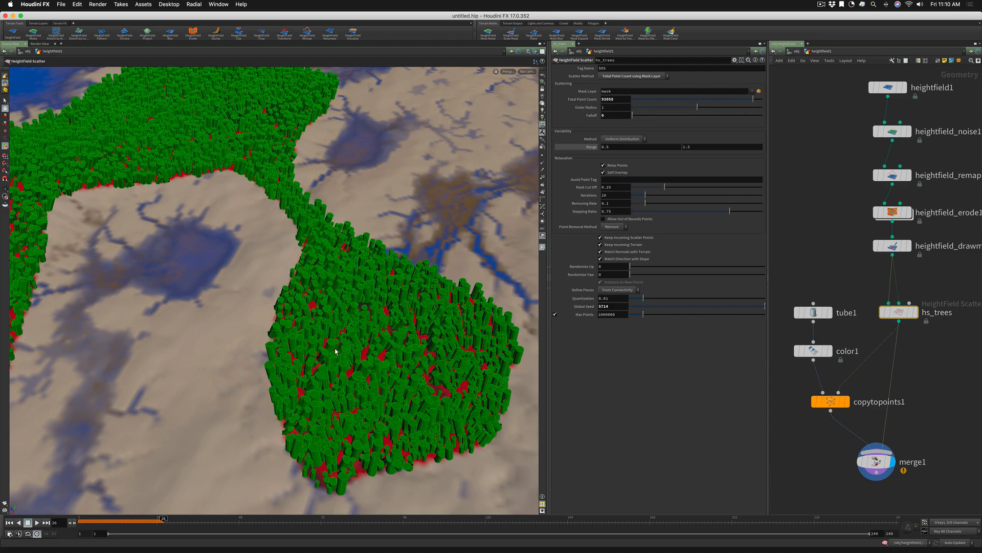
right_click_drag(342, 342, 430, 327, "alt")
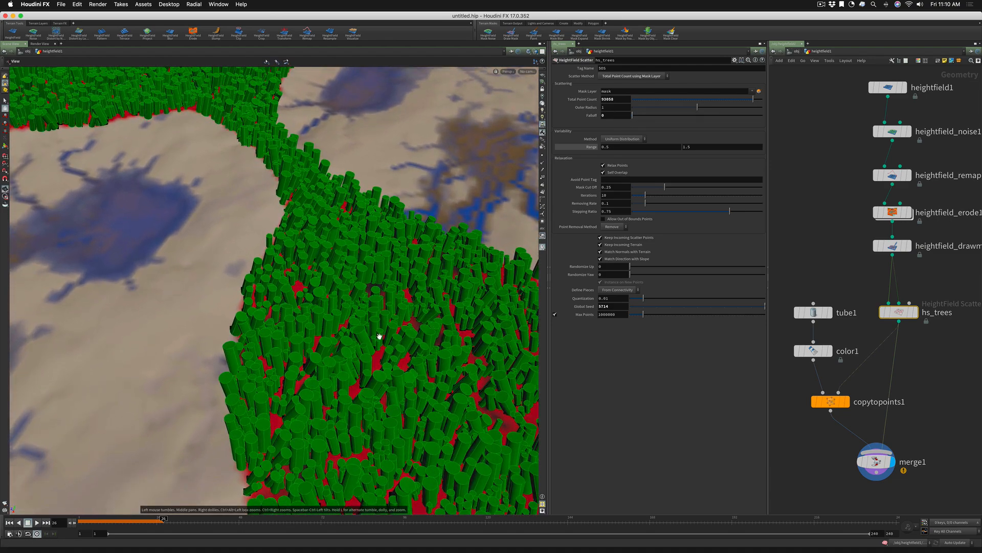
left_click_drag(379, 337, 384, 391, "alt")
mouse_move(324, 324)
right_mouse_down("alt")
mouse_move(413, 300)
mouse_move(320, 318)
right_mouse_up("alt")
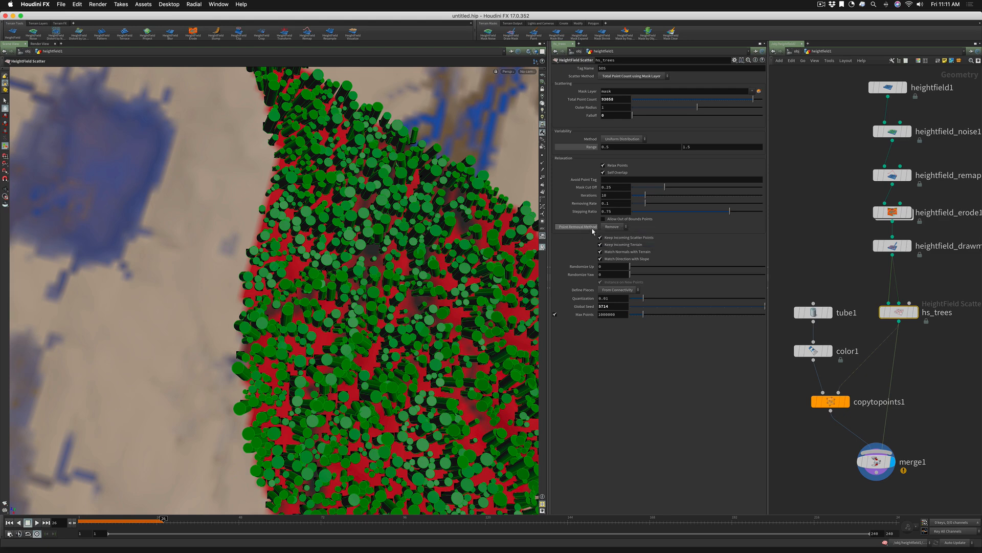
Try the Only Flag point removal method on hs_trees, inspect the overlapping tubes, and return the method to Remove
left_click(608, 228)
left_click(611, 234)
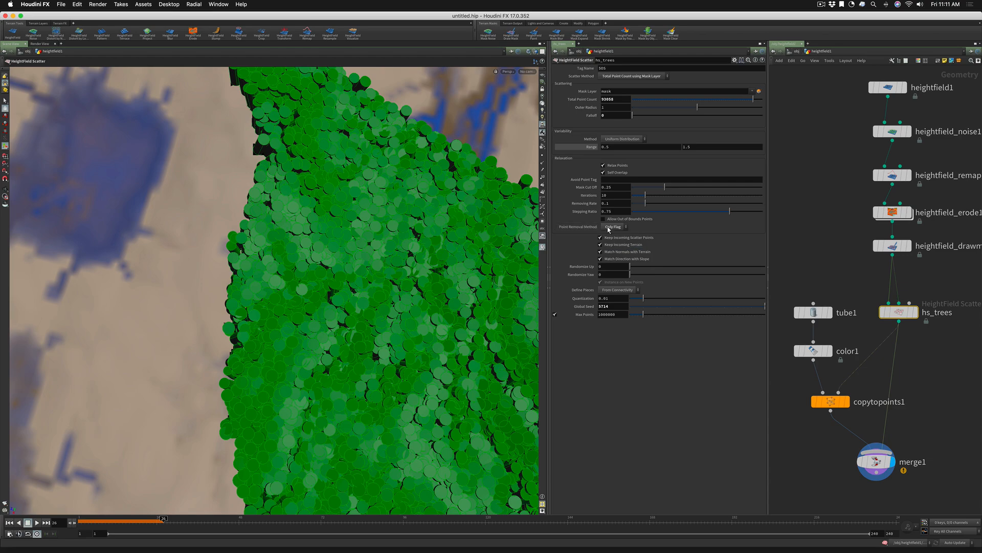
key("alt")
mouse_move(386, 278)
left_mouse_down()
mouse_move(413, 199)
mouse_move(364, 235)
mouse_move(367, 282)
left_mouse_up()
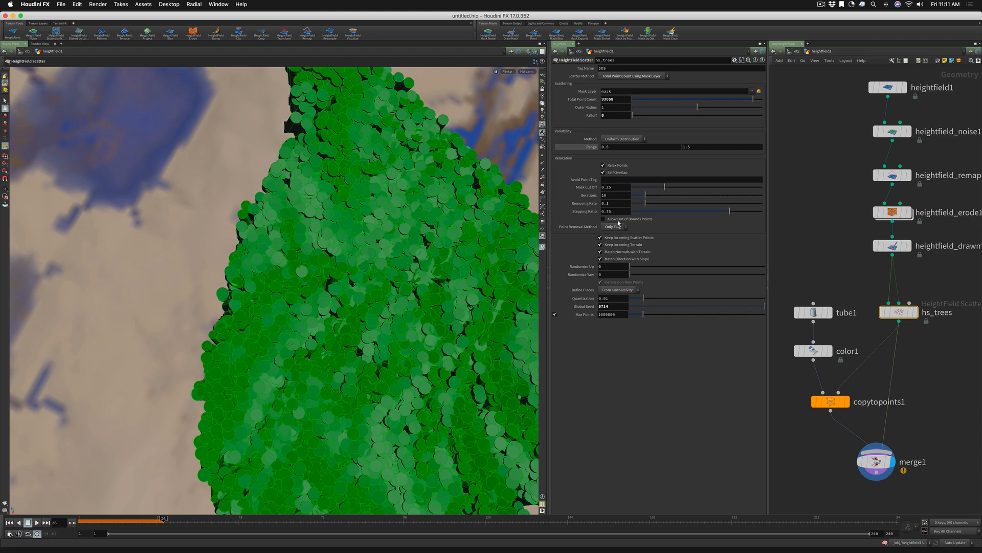
left_click(614, 227)
left_click(614, 242)
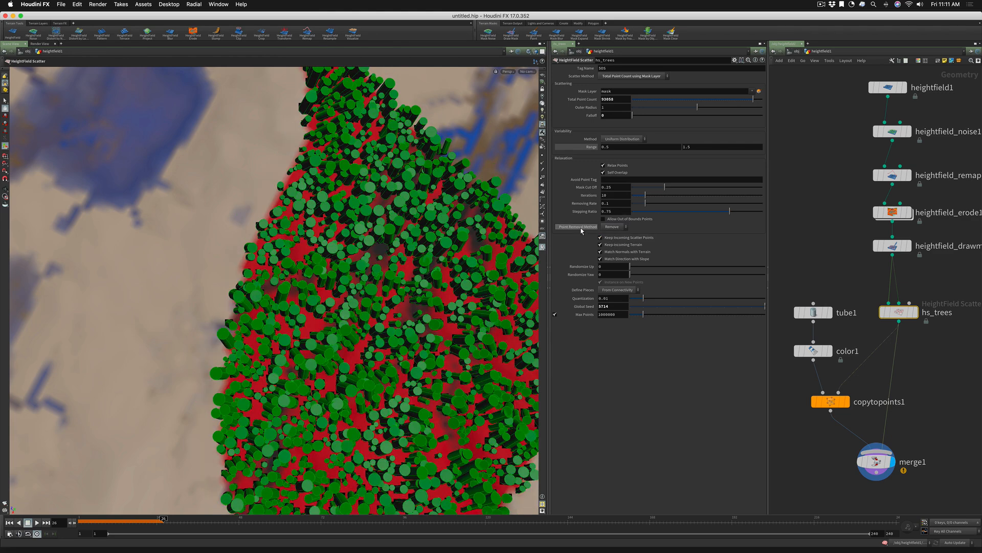
Show the point attributes of hs_trees in a separate geometry spreadsheet, enlarged to include the falloff and footprint columns
mouse_move(899, 314)
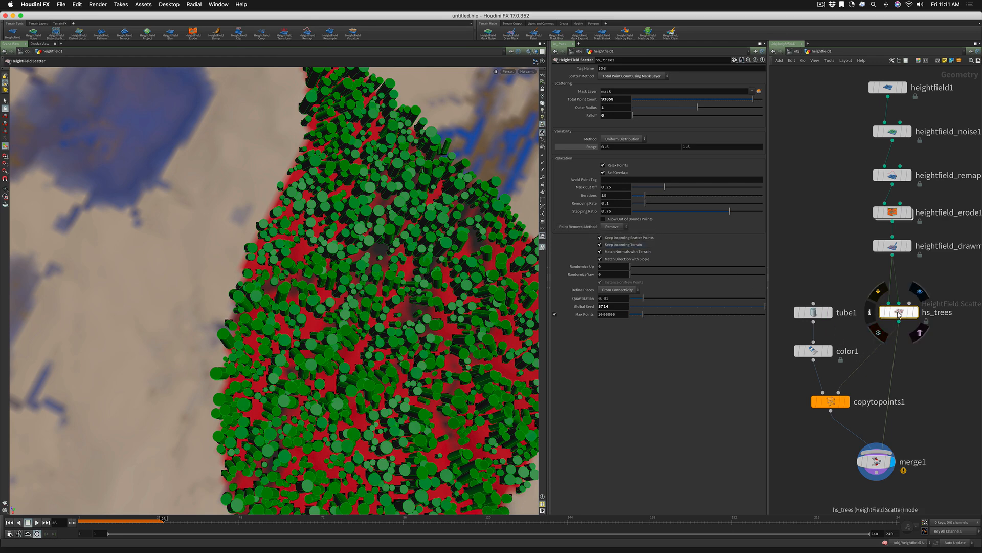
right_click(898, 314)
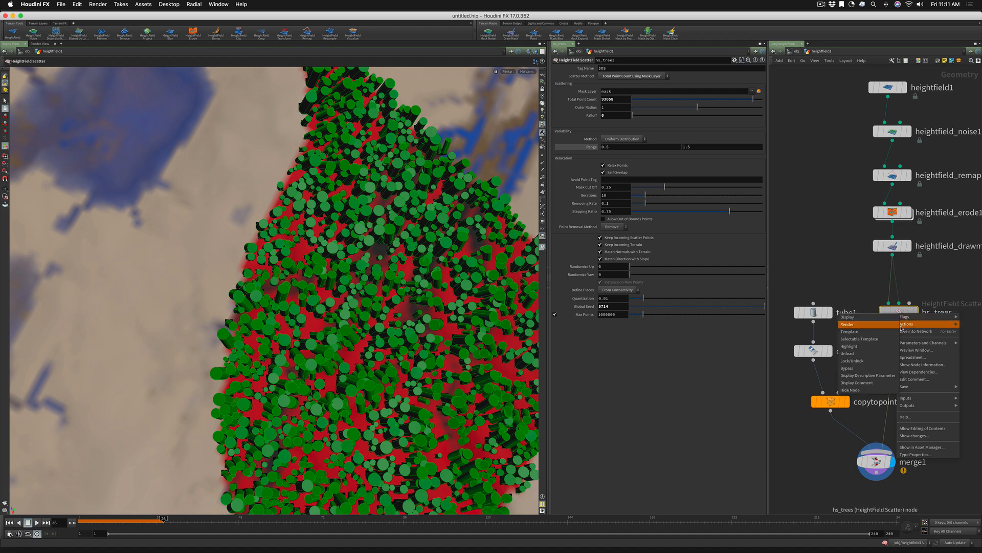
left_click(913, 358)
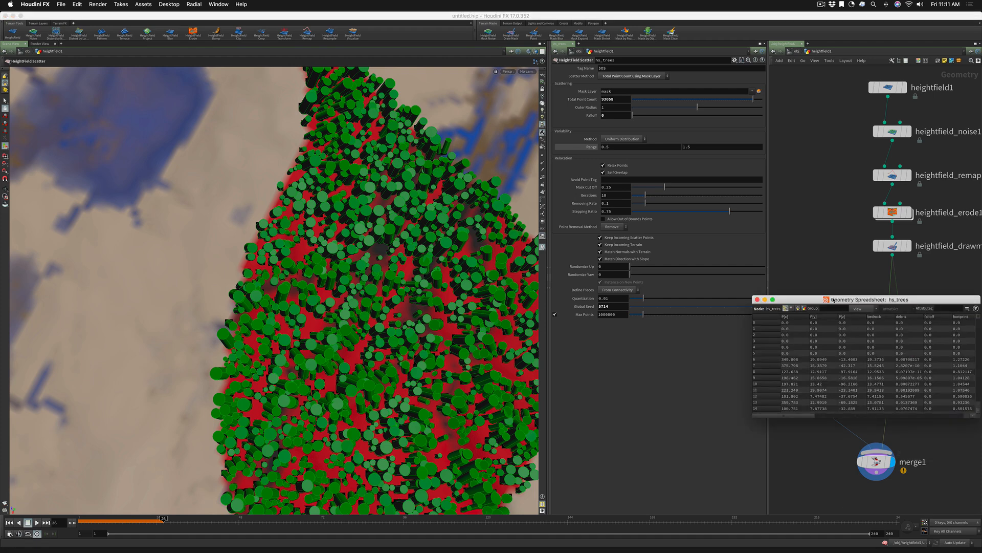
left_click_drag(834, 300, 402, 144)
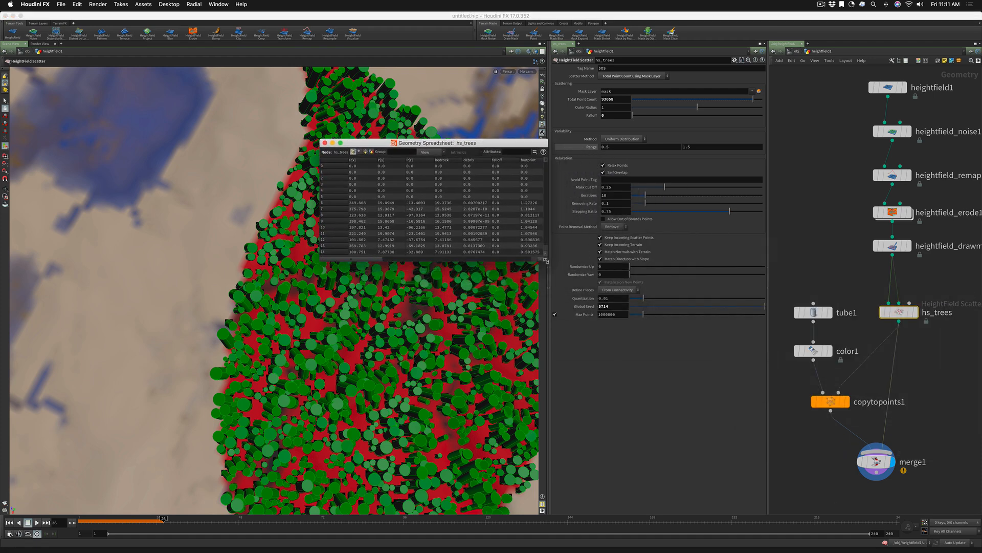
left_click_drag(546, 261, 773, 295)
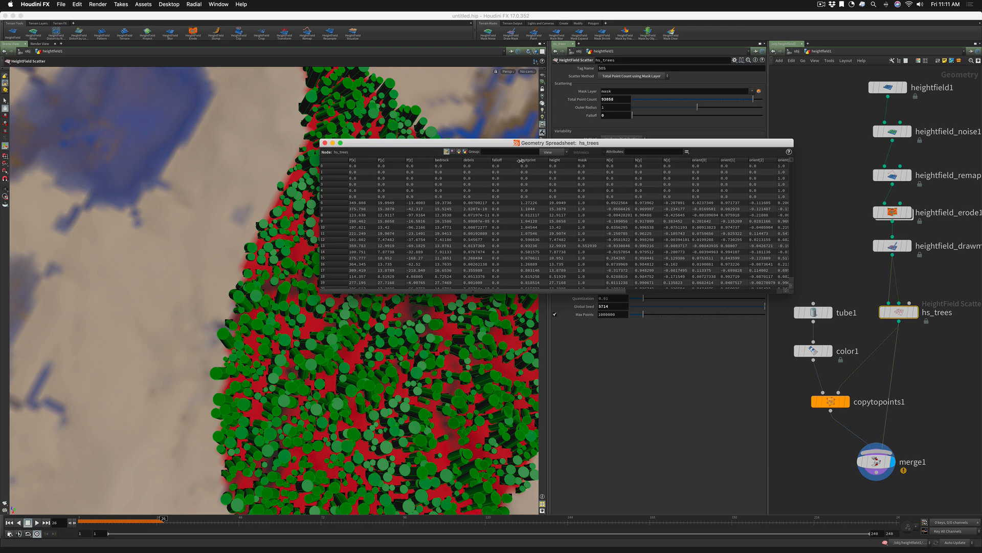
left_click_drag(516, 145, 348, 147)
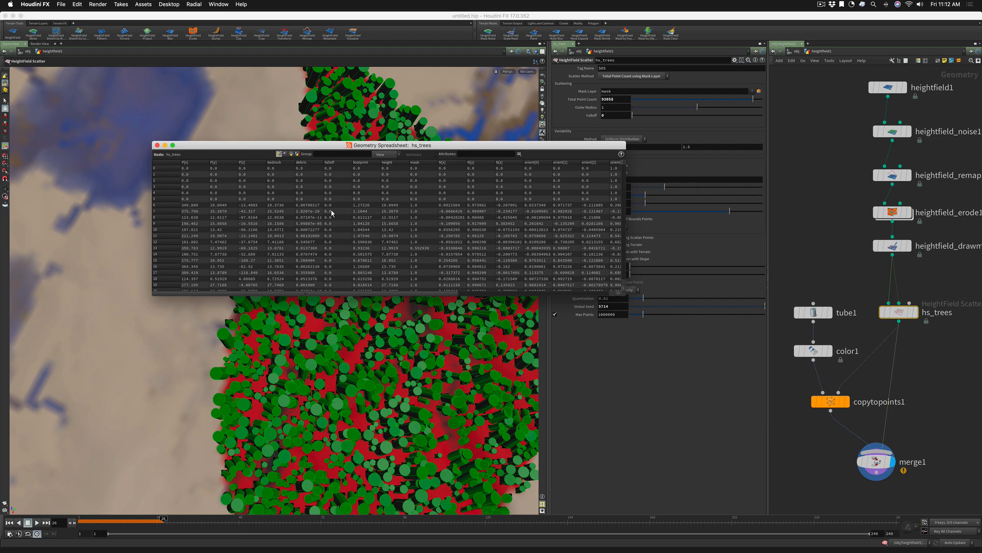
Raise the falloff of hs_trees to 0.263 and check the falloff values in the geometry spreadsheet
left_click_drag(637, 116, 667, 117)
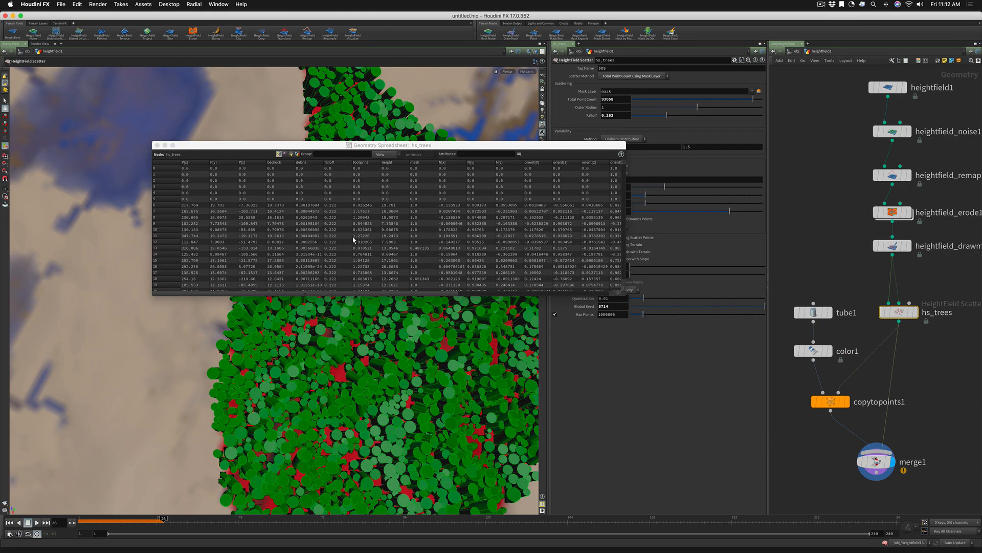
scroll(334, 243, "down", 3)
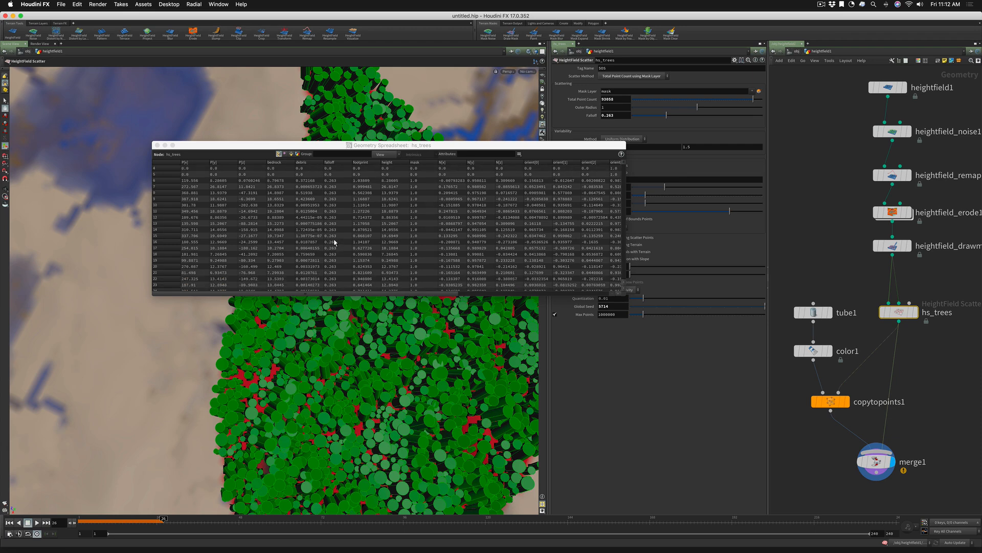
scroll(335, 259, "up", 4)
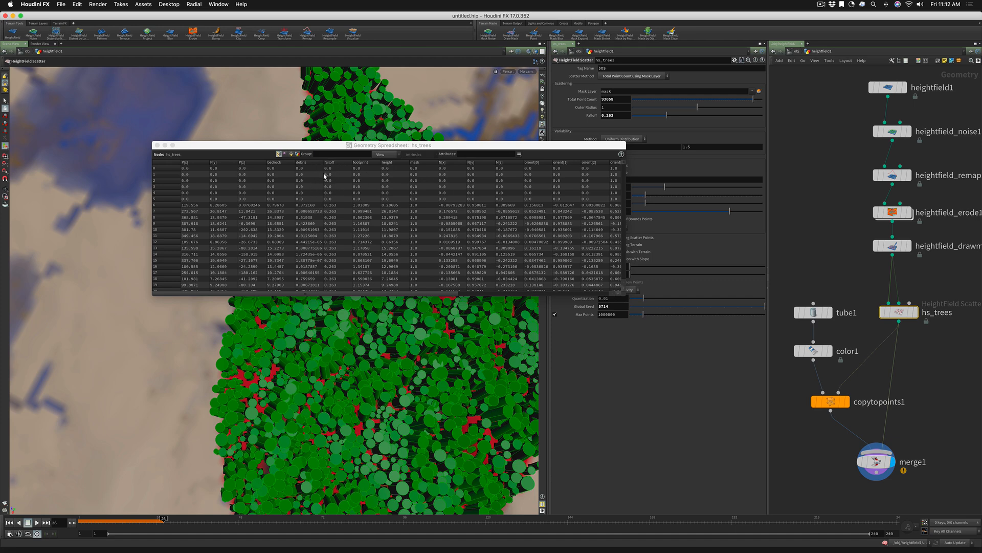
Examine the node information of hs_trees for its points and attributes, and reposition the geometry spreadsheet beside the parameters
left_click_drag(332, 145, 551, 410)
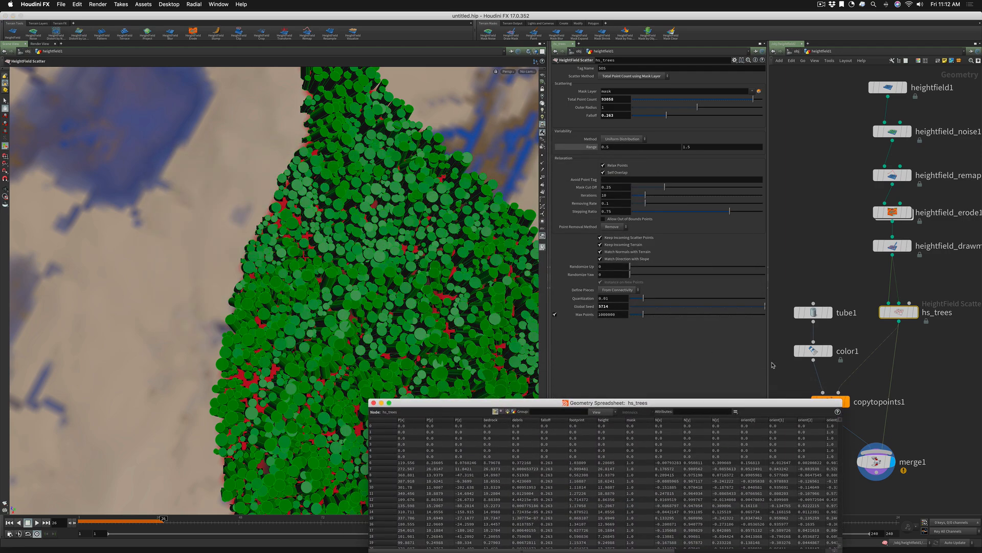
mouse_move(900, 317)
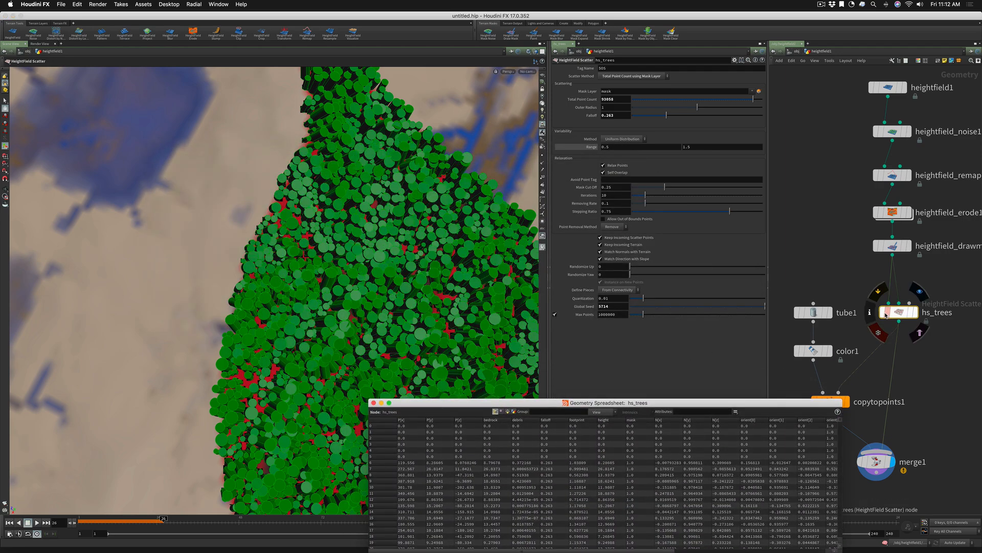
left_click(870, 314)
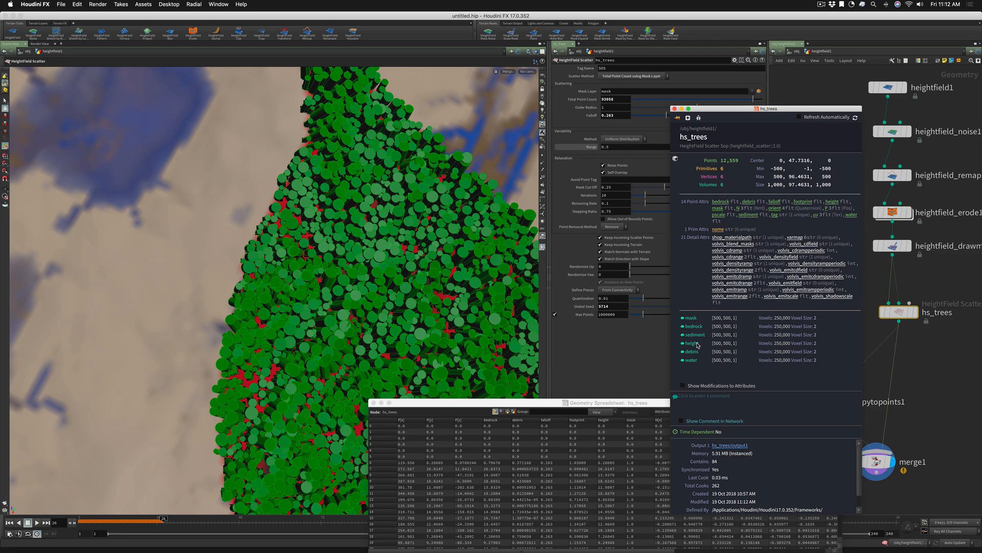
left_click_drag(603, 402, 582, 213)
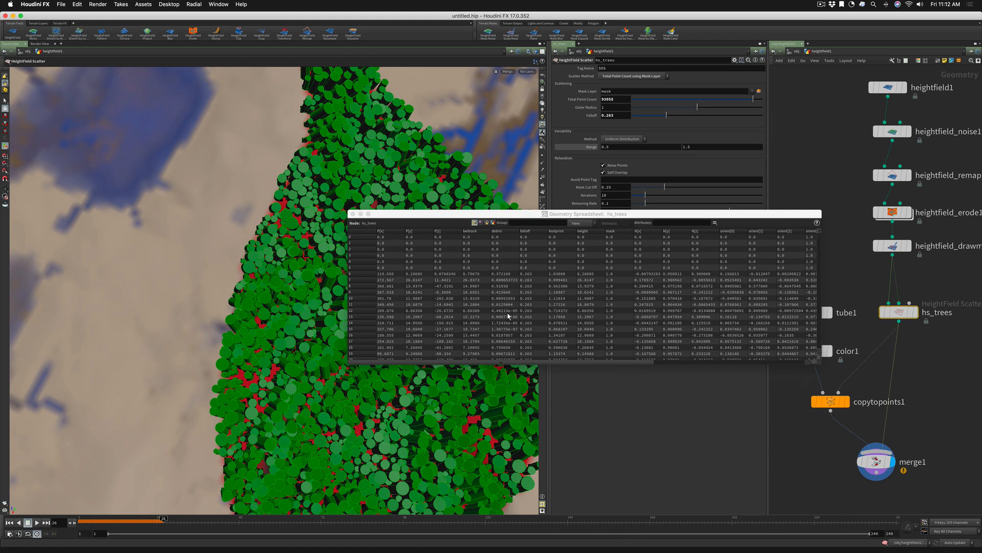
left_click_drag(526, 216, 189, 287)
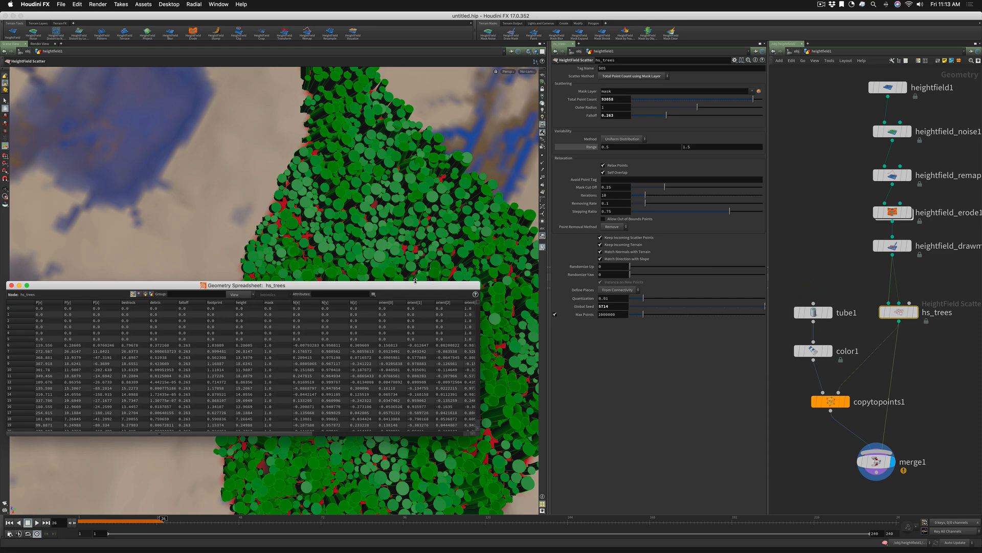
left_click_drag(412, 284, 450, 242)
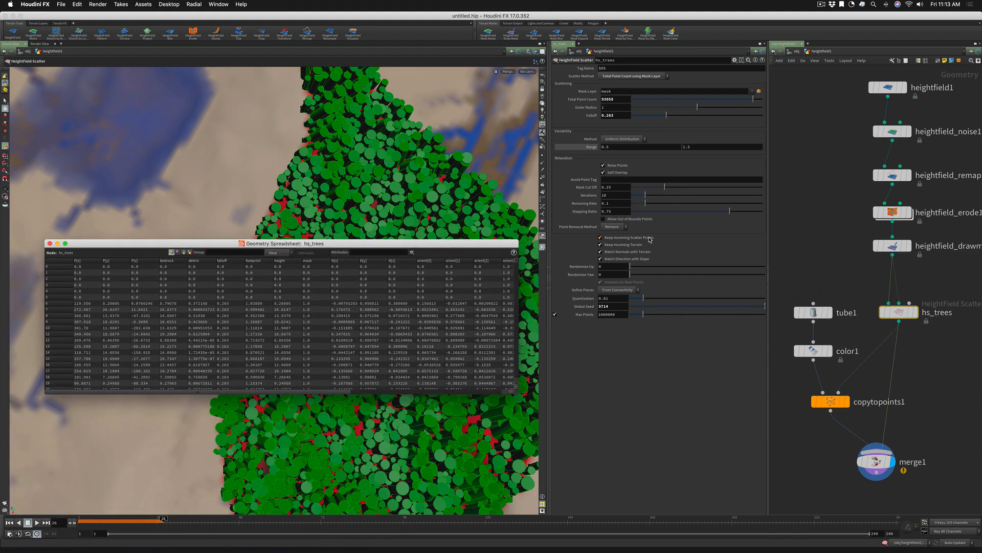
Set the point removal method of hs_trees to Only Flag, examine the flag attribute in the geometry spreadsheet, and close the spreadsheet
left_click(612, 227)
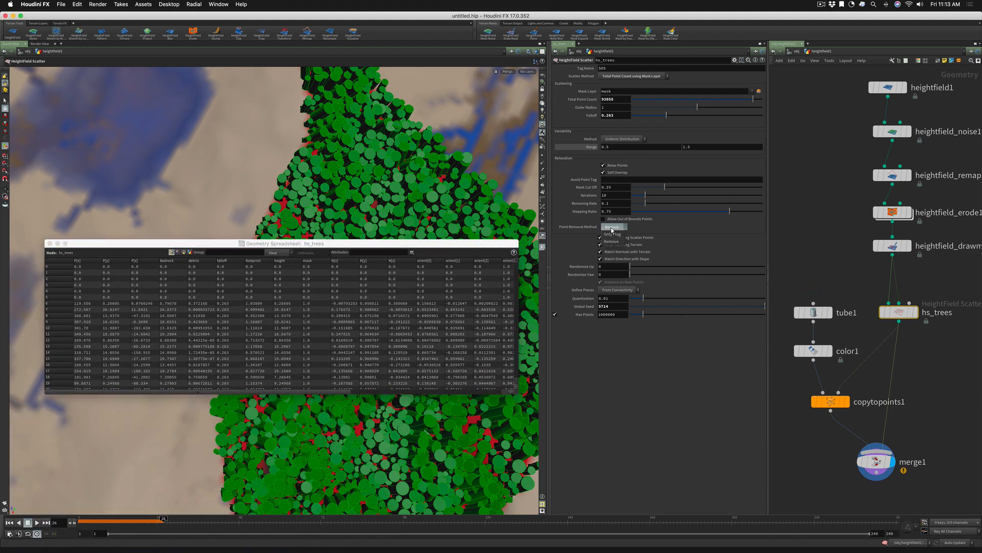
left_click(612, 234)
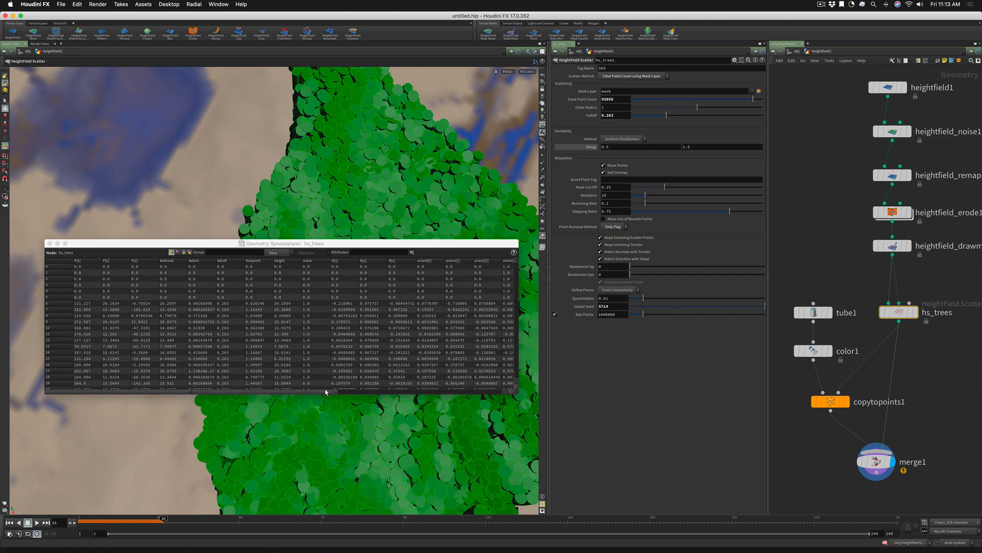
left_click_drag(328, 390, 443, 391)
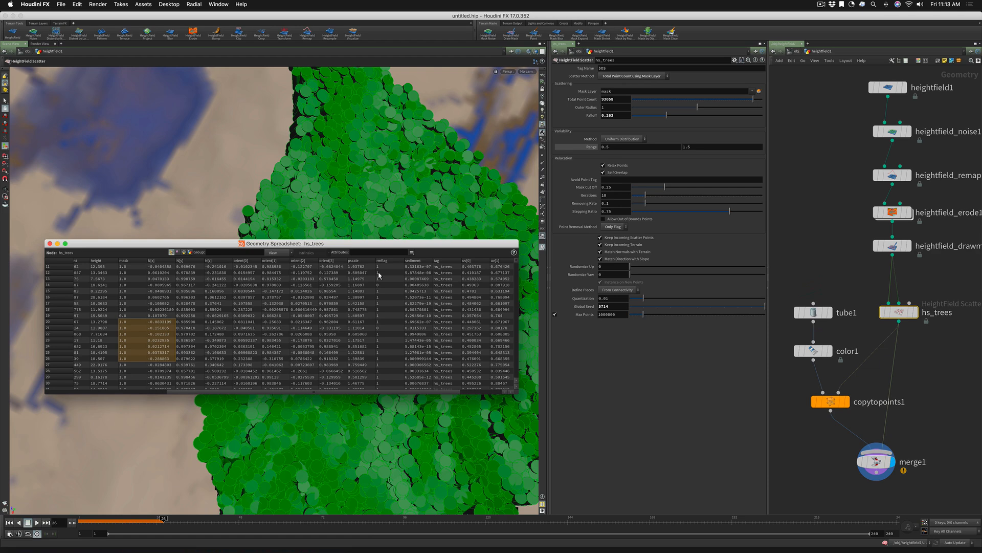
left_click(614, 227)
left_click(618, 235)
left_click(50, 244)
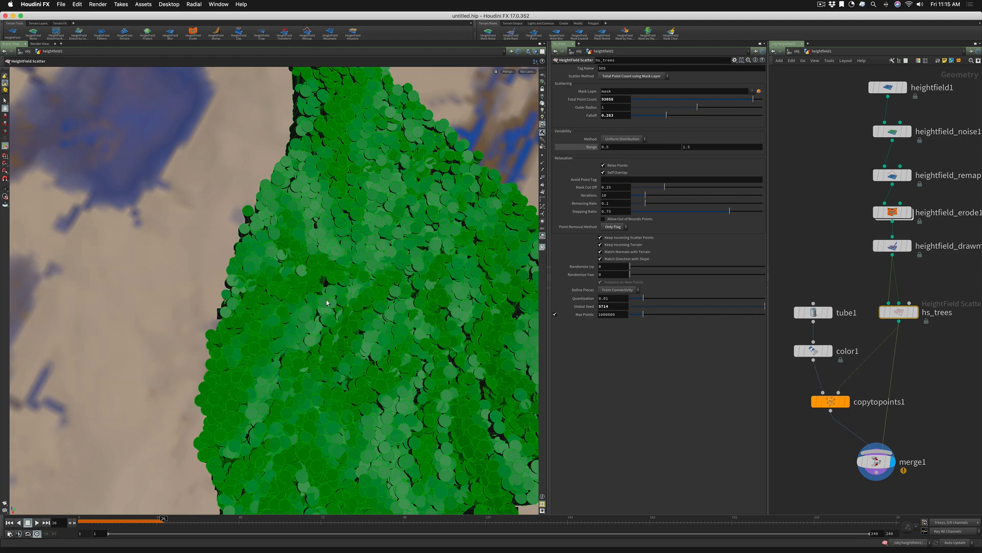
Try hs_trees without Keep Incoming Terrain and enable the option again
left_click(600, 246)
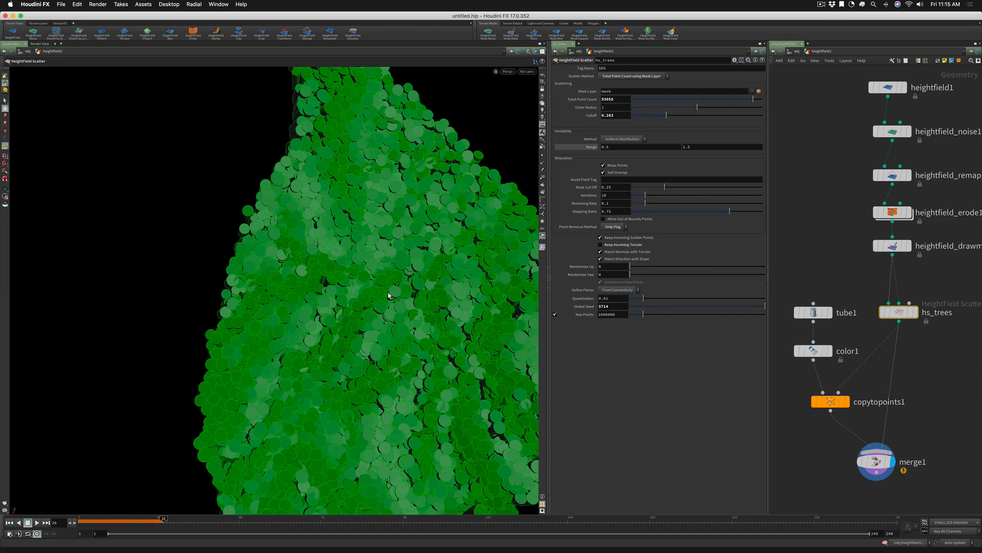
mouse_move(901, 313)
mouse_move(922, 342)
left_mouse_down()
mouse_move(931, 342)
mouse_move(902, 342)
left_mouse_up()
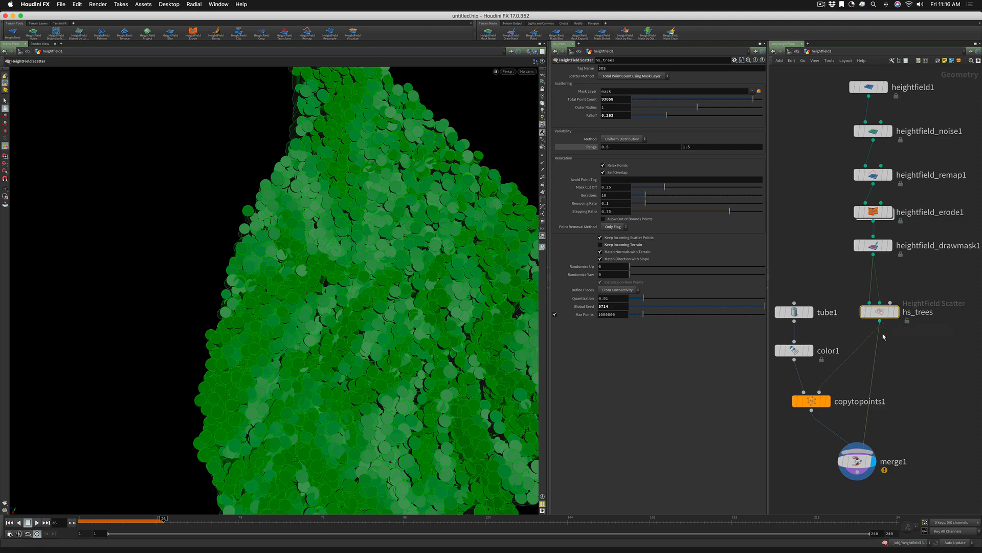
left_click(601, 251)
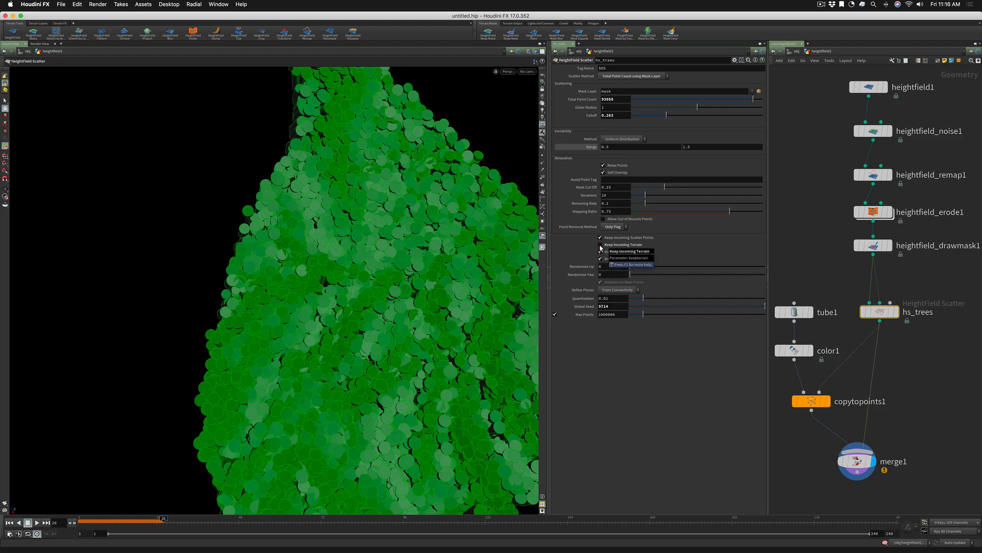
left_click(600, 244)
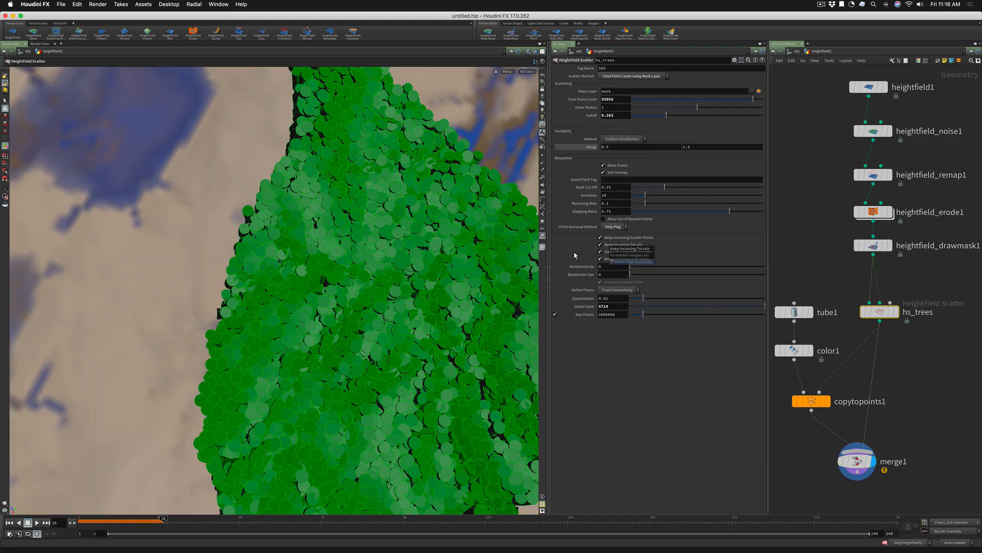
Try the tubes without Match Normals with Terrain, with Randomize Yaw at 58.8, and enable the normals matching again
right_click_drag(507, 260, 473, 266, "alt")
left_click_drag(474, 267, 477, 184, "alt")
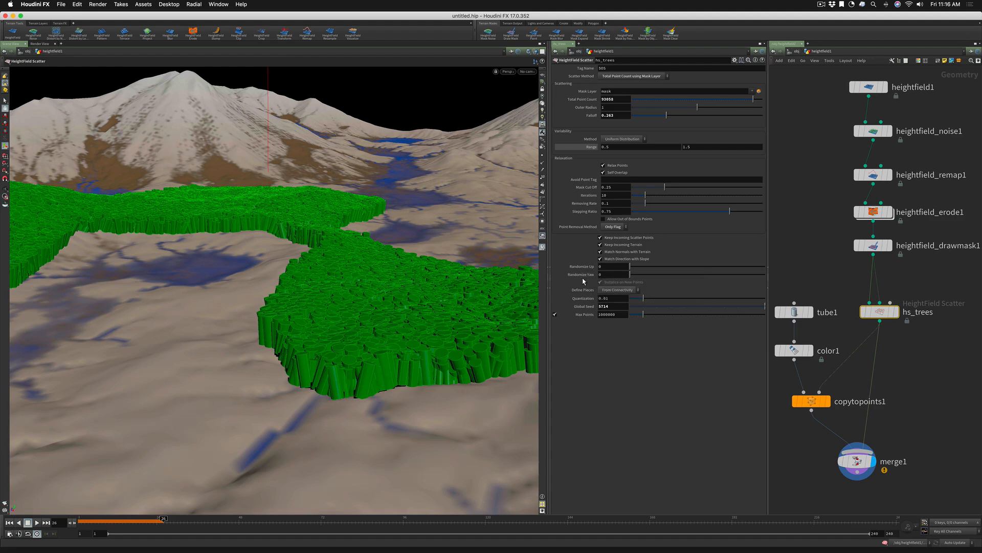
left_click(600, 252)
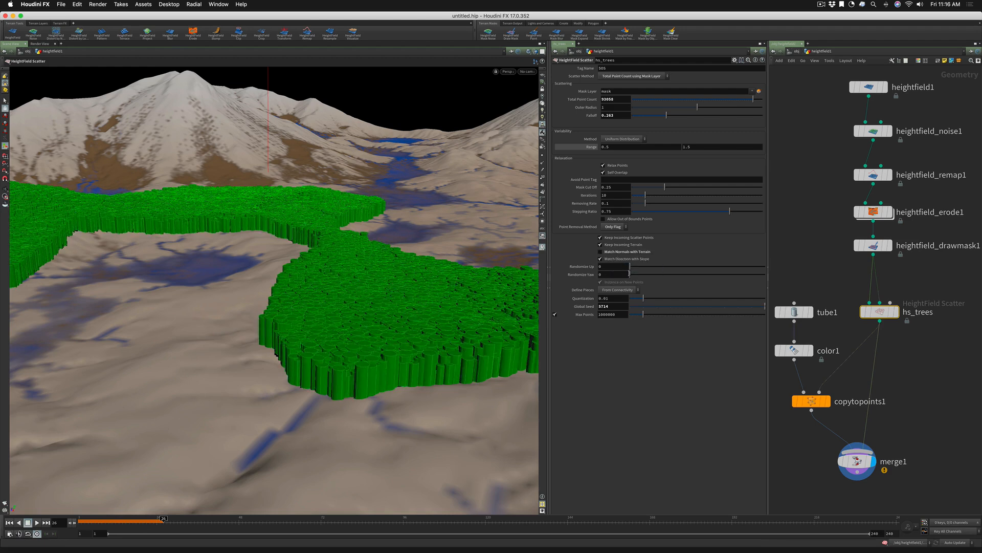
left_click_drag(629, 272, 684, 276)
left_click(601, 252)
left_click(601, 259)
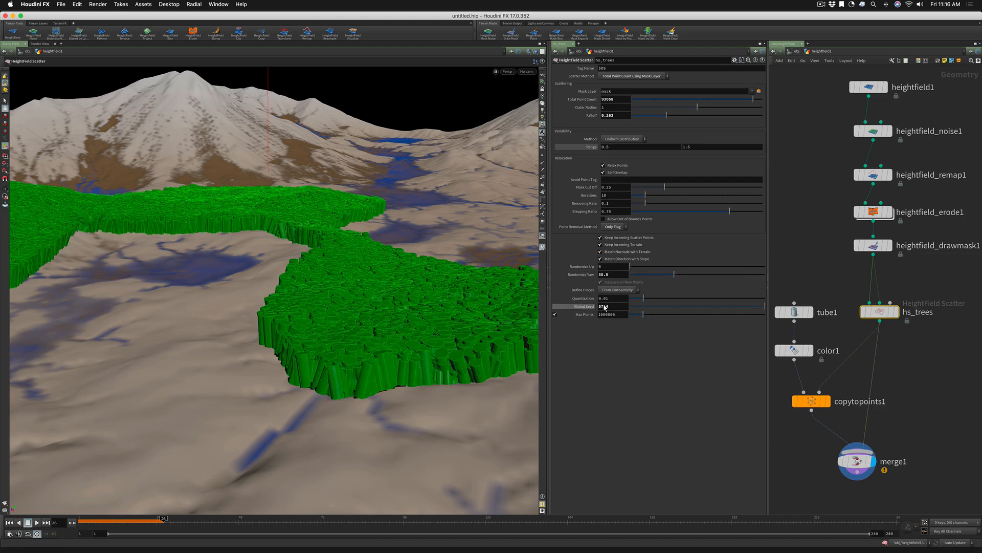
Test a Randomize Yaw of about 135 on hs_trees and settle it at 55.7
left_click_drag(674, 277, 730, 275)
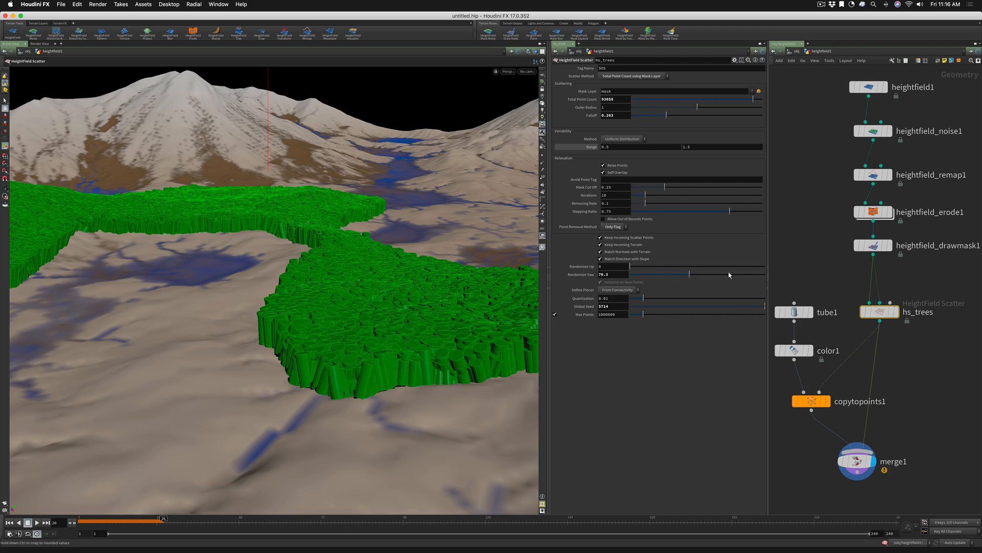
left_click(672, 277)
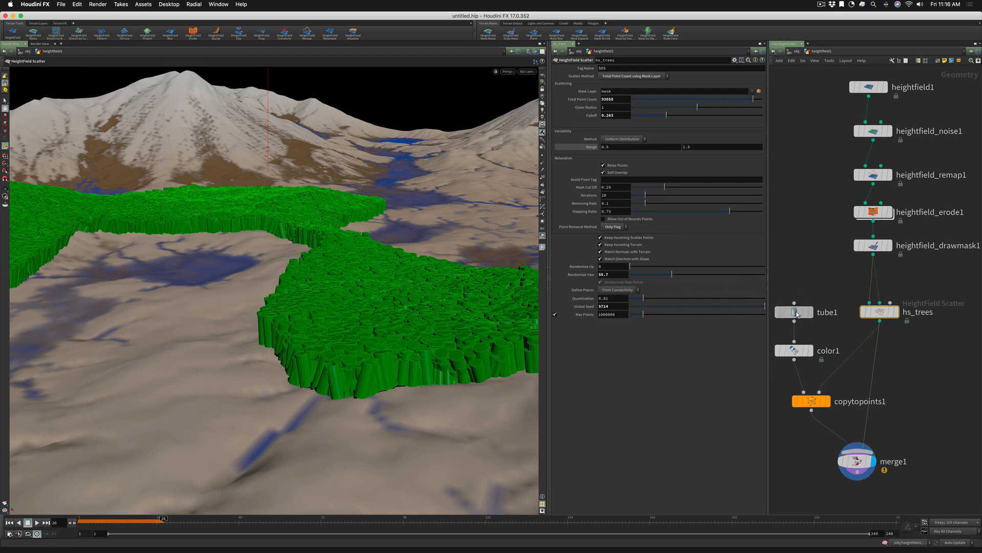
Add a Box node, wire it into color1 in place of tube1, and display copytopoints1
key("Tab")
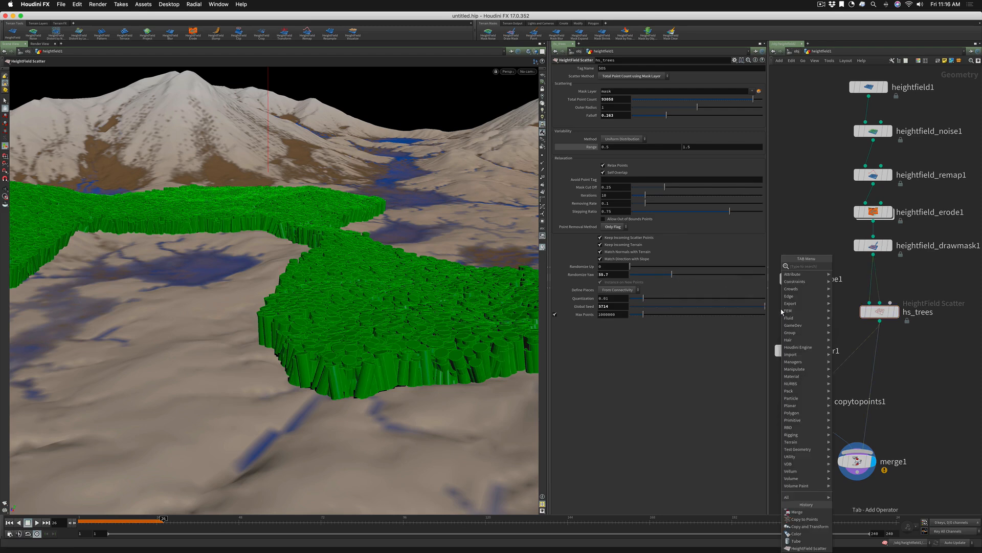
key("Escape")
left_click(781, 310)
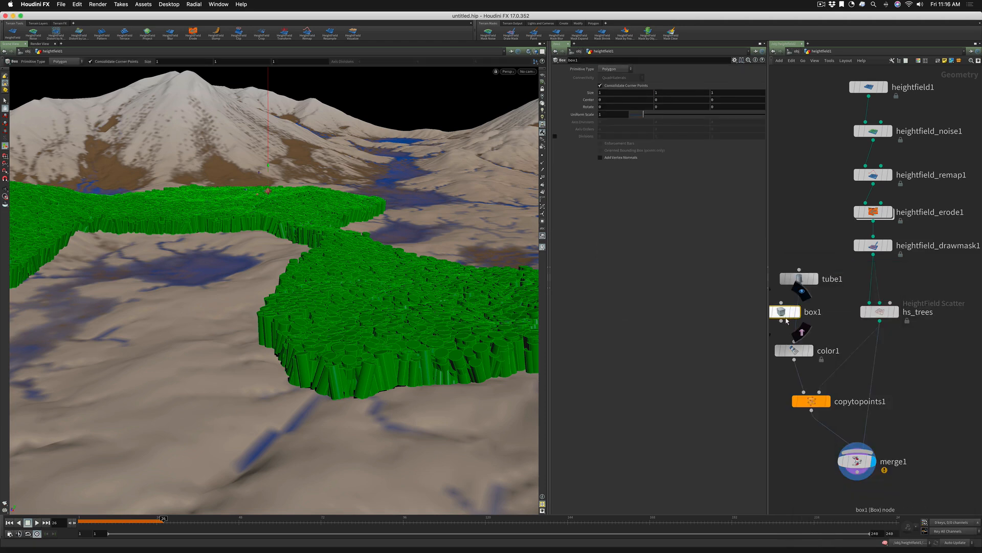
left_click_drag(783, 320, 794, 341)
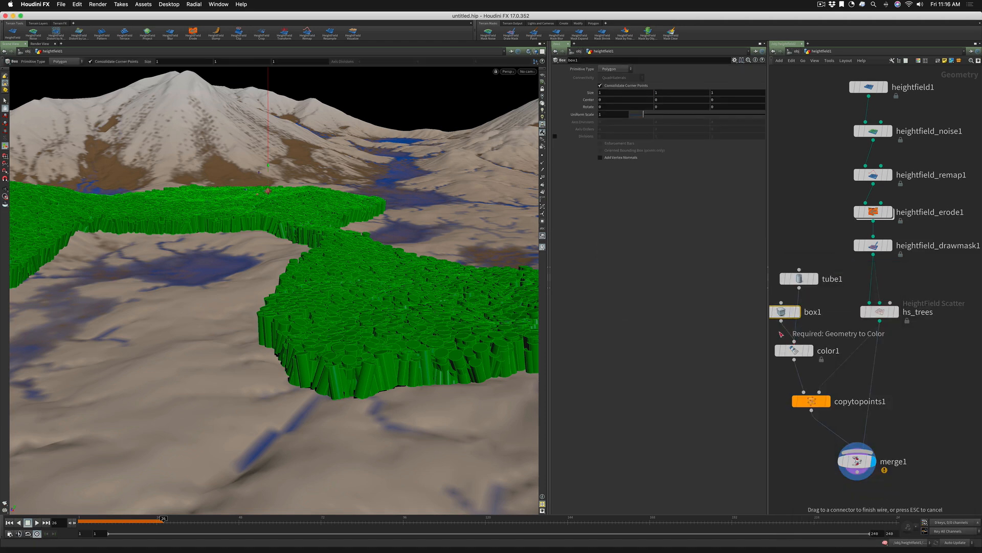
left_click(780, 332)
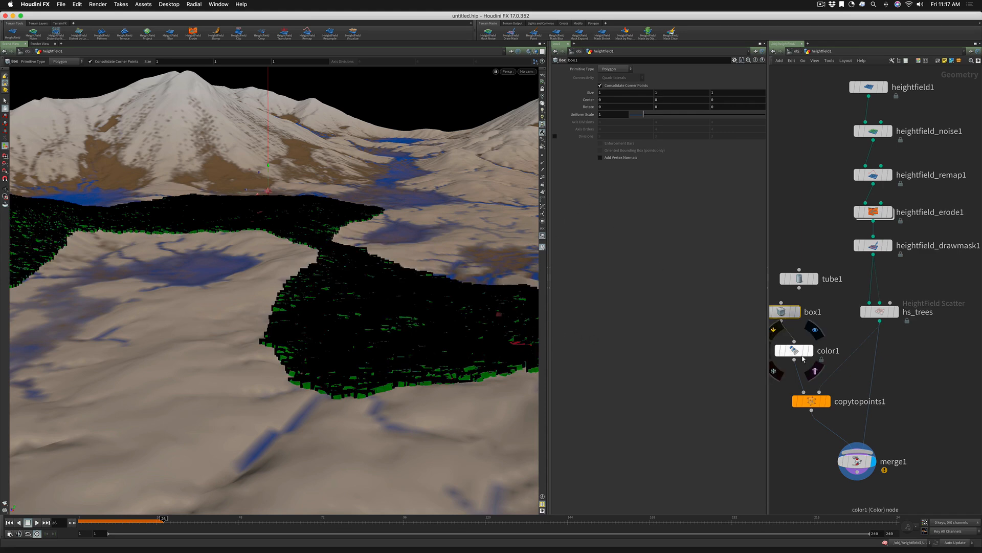
left_click(828, 401)
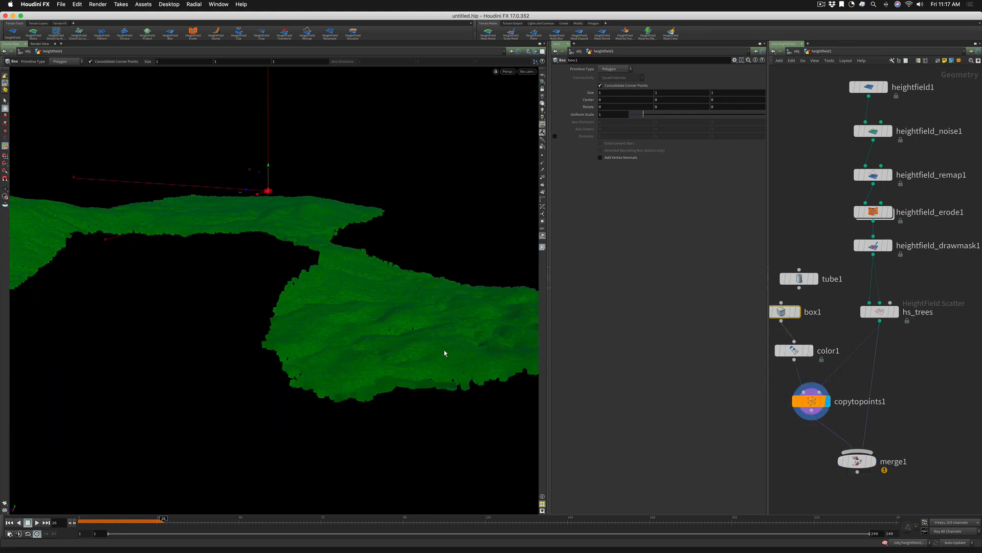
right_click_drag(387, 356, 461, 347, "alt")
Test hs_trees with Randomize Yaw at 148.8 and 9.7 and Randomize Up at 95.6, viewing the boxes in wireframe
left_click(882, 312)
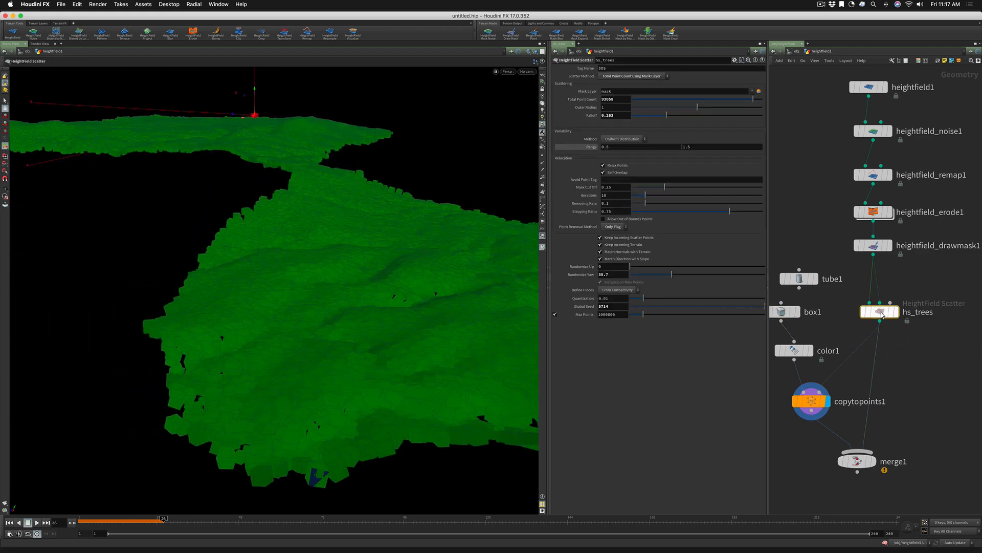
left_click_drag(672, 274, 709, 271)
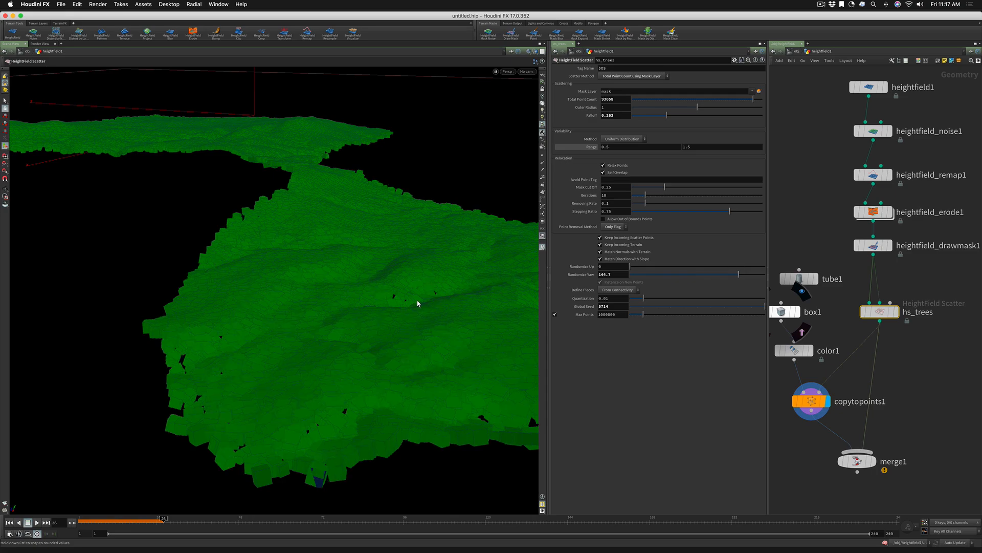
key("w")
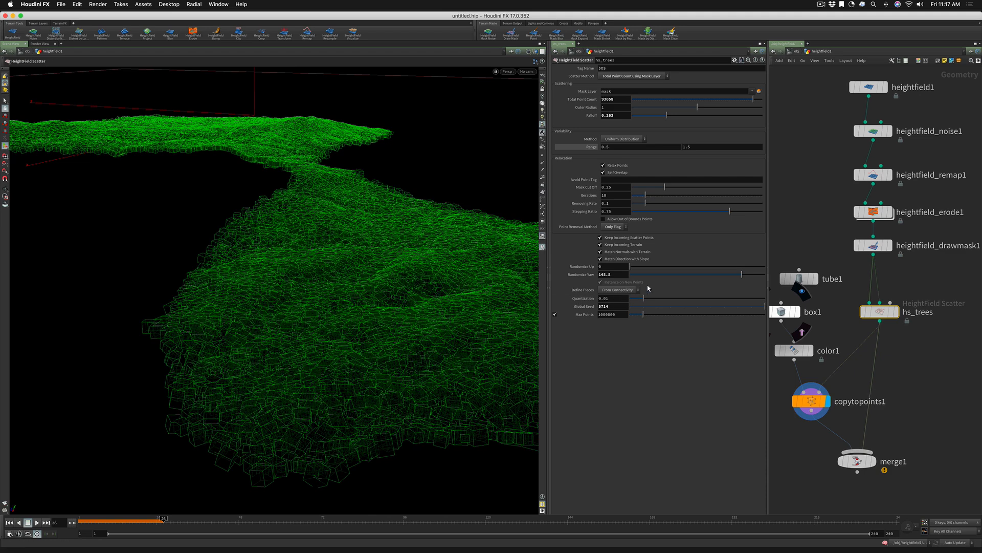
left_click_drag(658, 274, 637, 277)
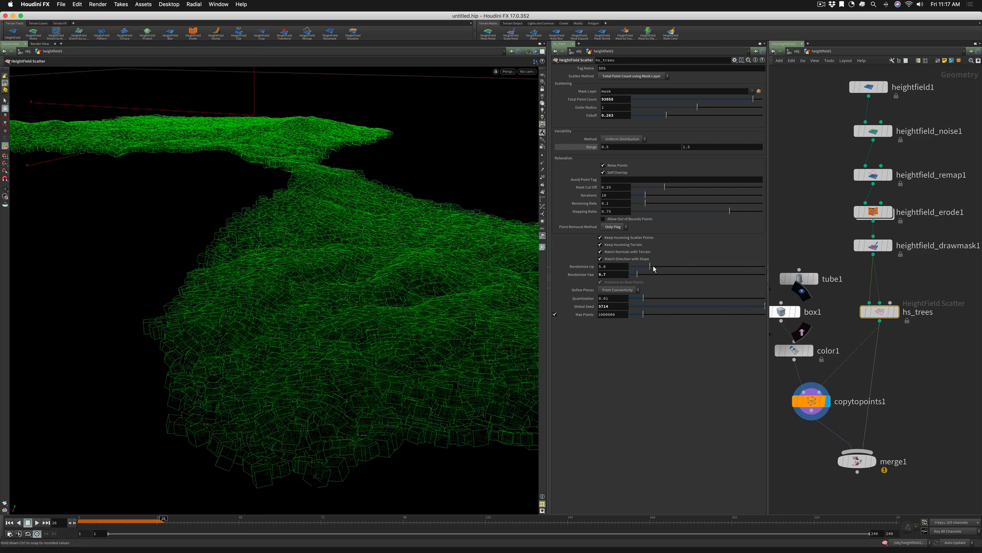
left_click_drag(653, 269, 696, 270)
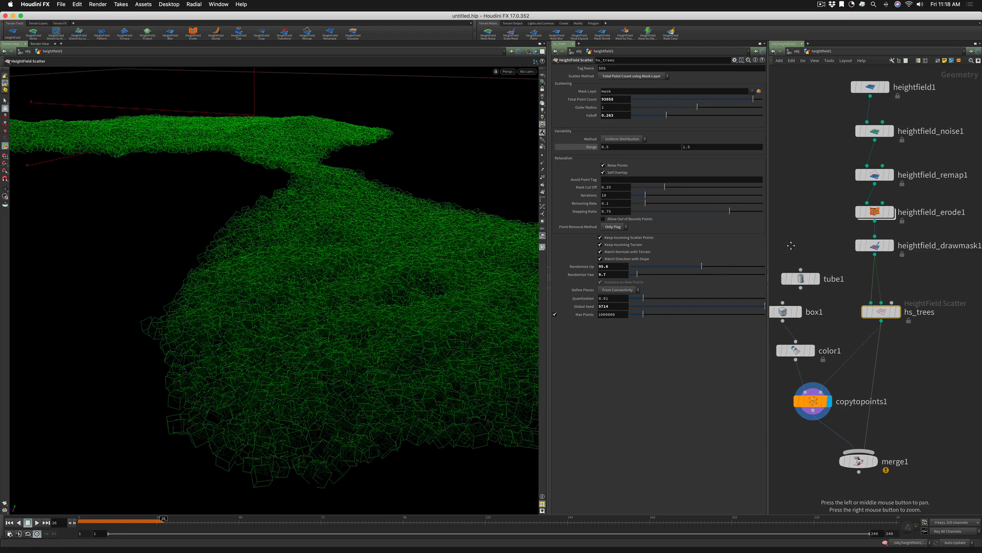
Wire tube1 back into color1 and delete the box1 node
middle_click_drag(792, 278, 860, 268)
mouse_move(868, 270)
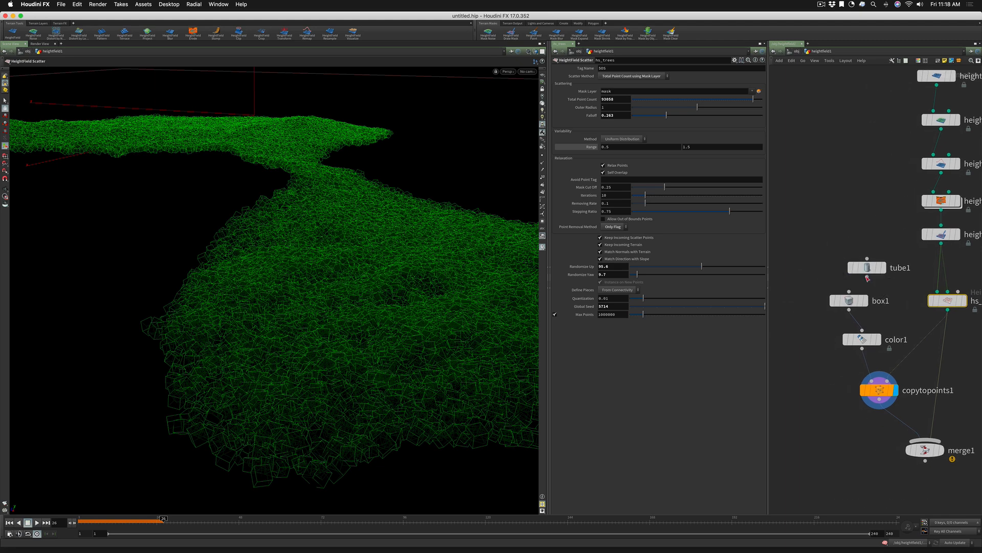
left_click_drag(867, 276, 859, 330)
left_click(860, 329)
left_click(849, 300)
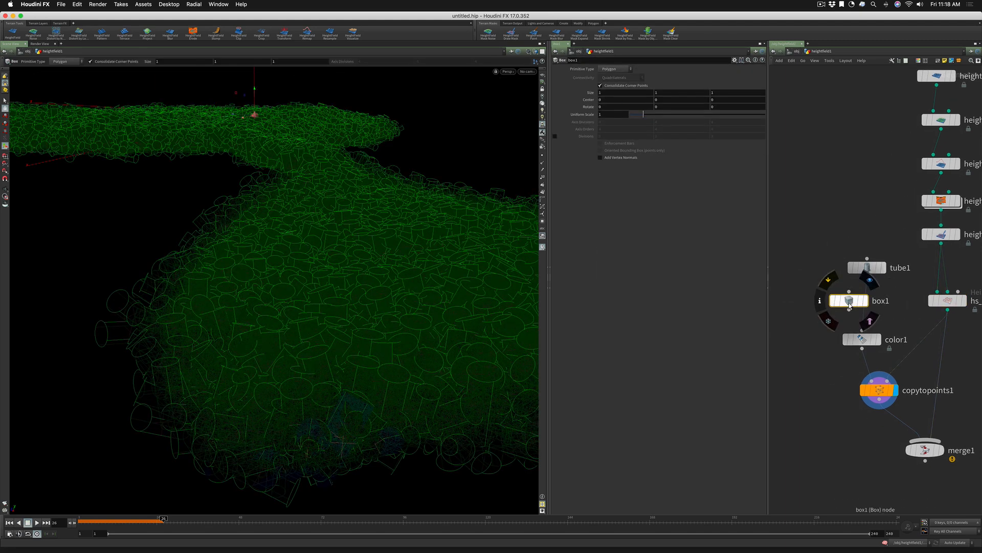
key("Delete")
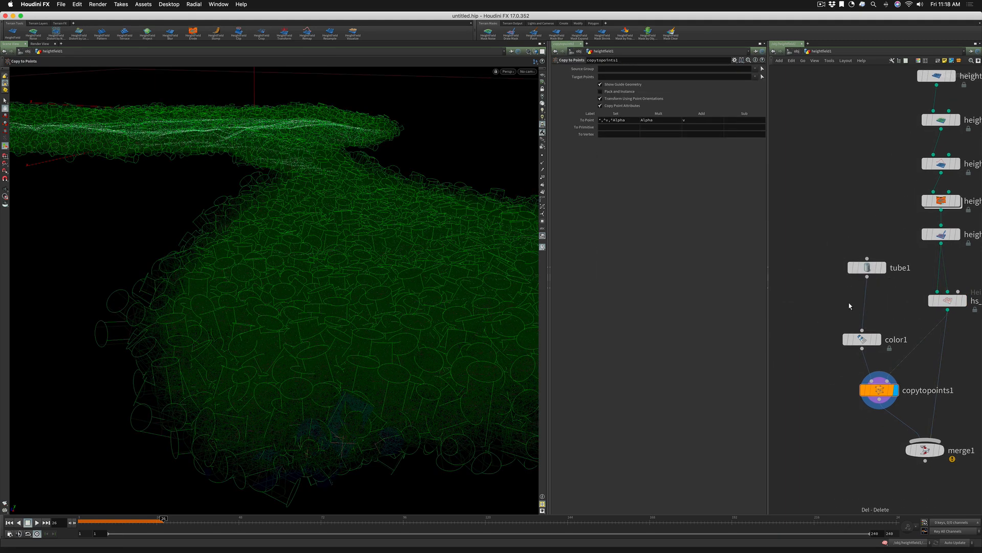
Reset Randomize Up and Randomize Yaw of hs_trees to 0 and display merge1
left_click(947, 300)
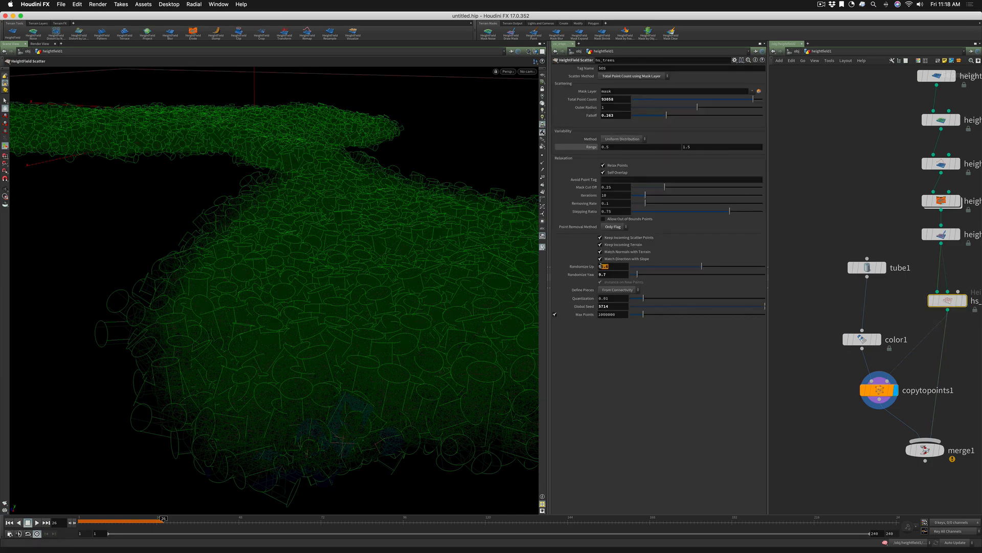
key("Tab")
type("0")
key("Tab")
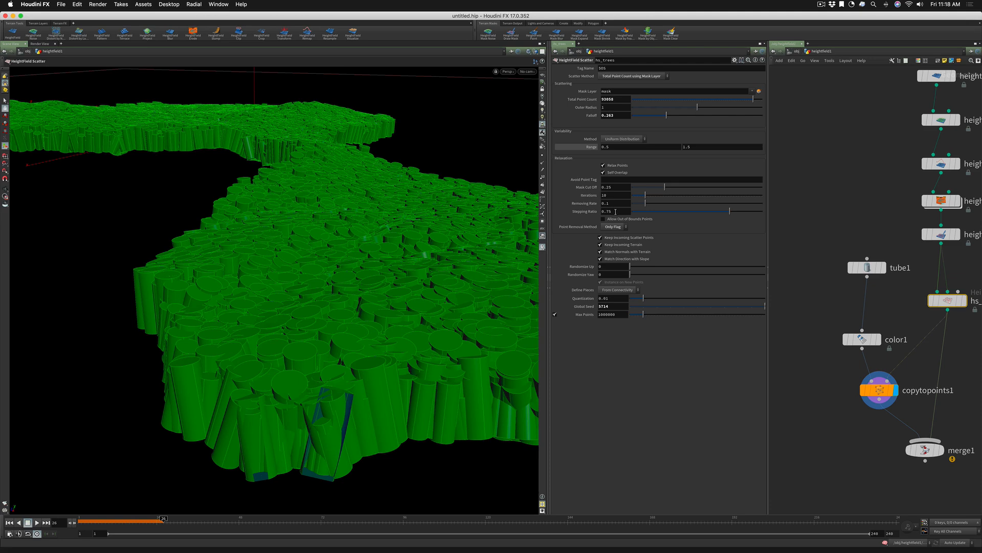
left_click(940, 450)
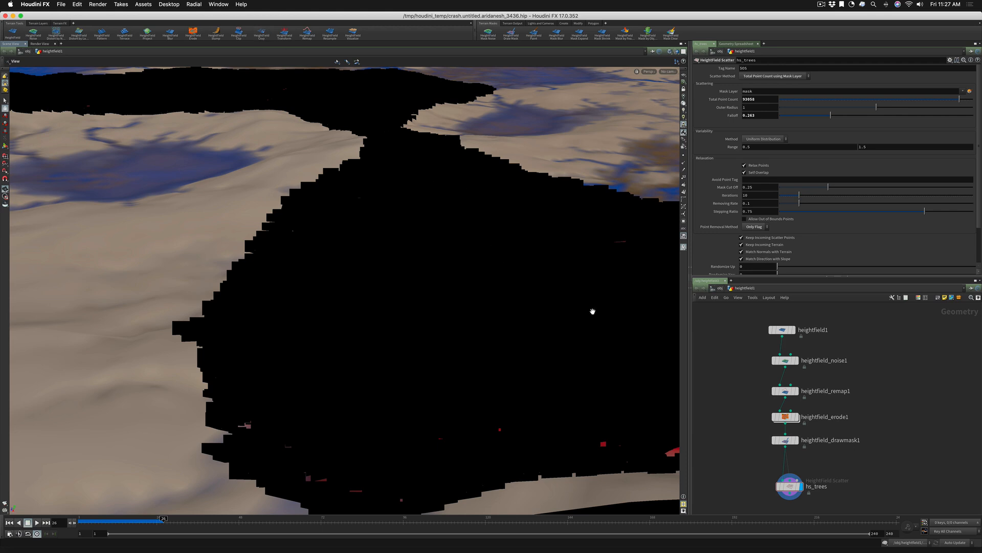
Add a Tube node to the network beside the heightfield_drawmask1 node
scroll(788, 409, "up", 5)
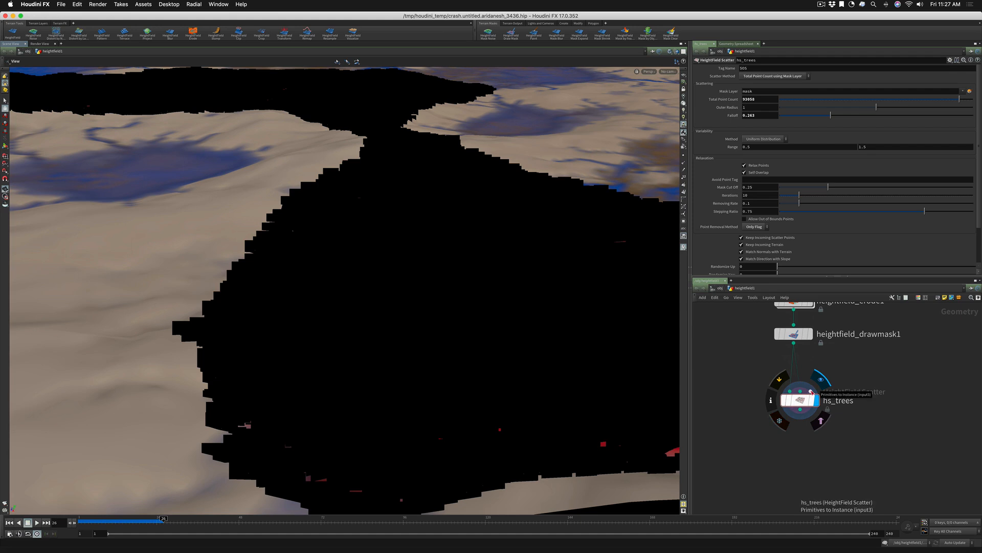
middle_click_drag(766, 430, 739, 486)
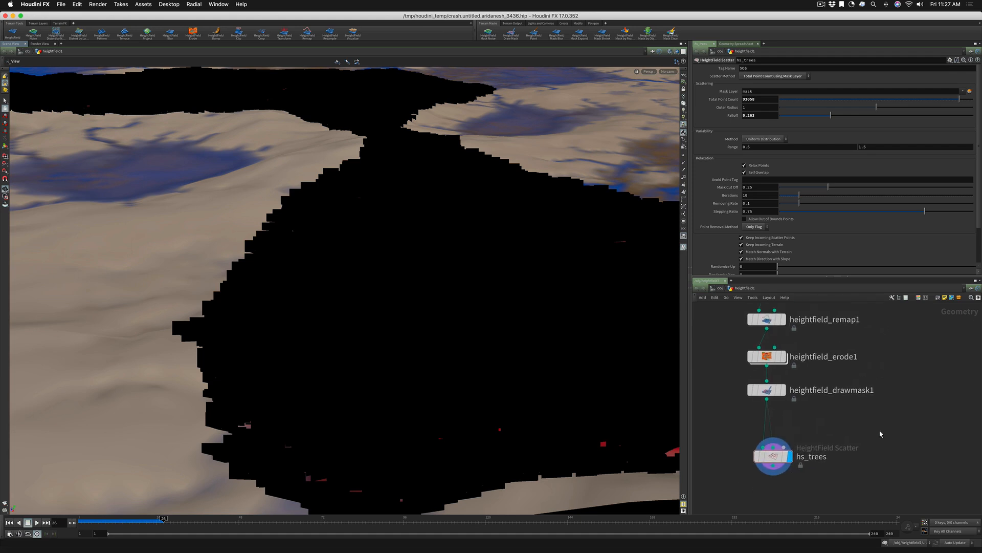
key("Tab")
type("tube")
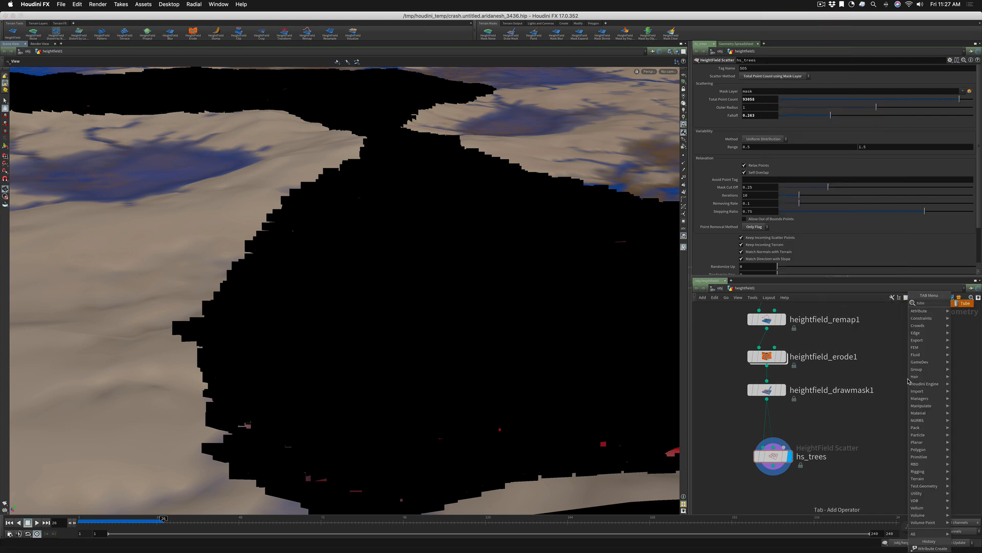
key("Return")
left_click(908, 381)
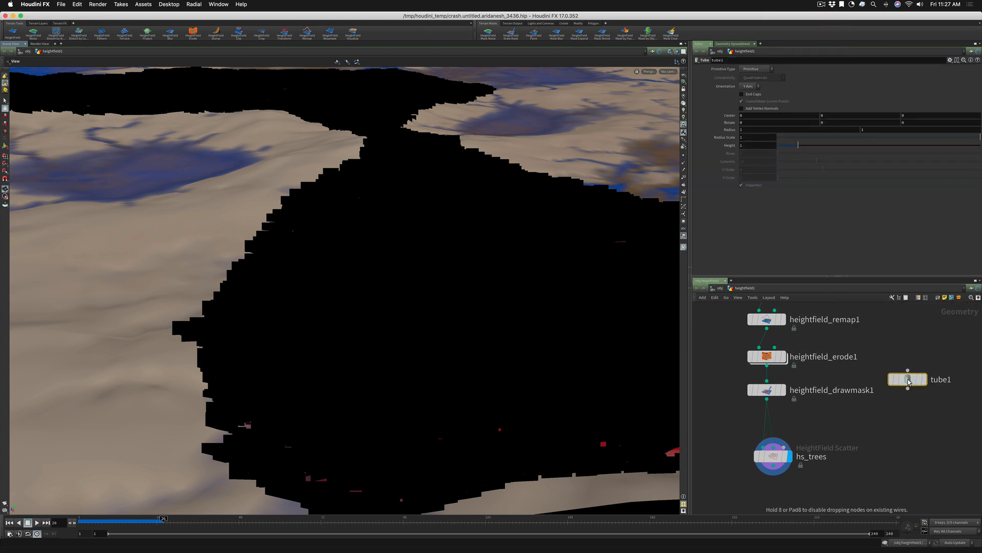
left_click_drag(908, 382, 904, 370)
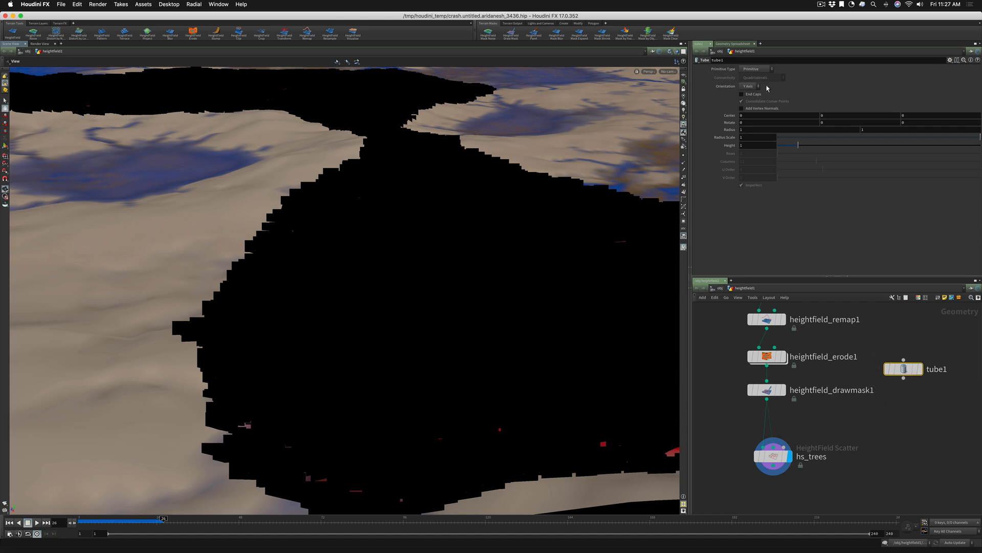
Set the tube's primitive type to Polygon and enable its End Caps
left_click(756, 68)
left_click(753, 78)
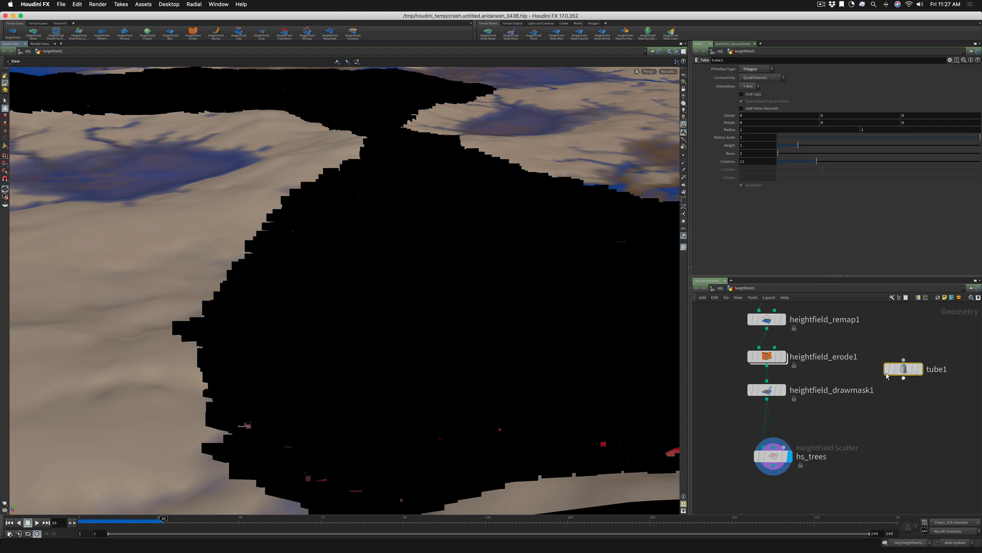
left_click(742, 94)
Add an Attribute Create node connected below tube1 and display it
left_click(902, 406)
key("Tab")
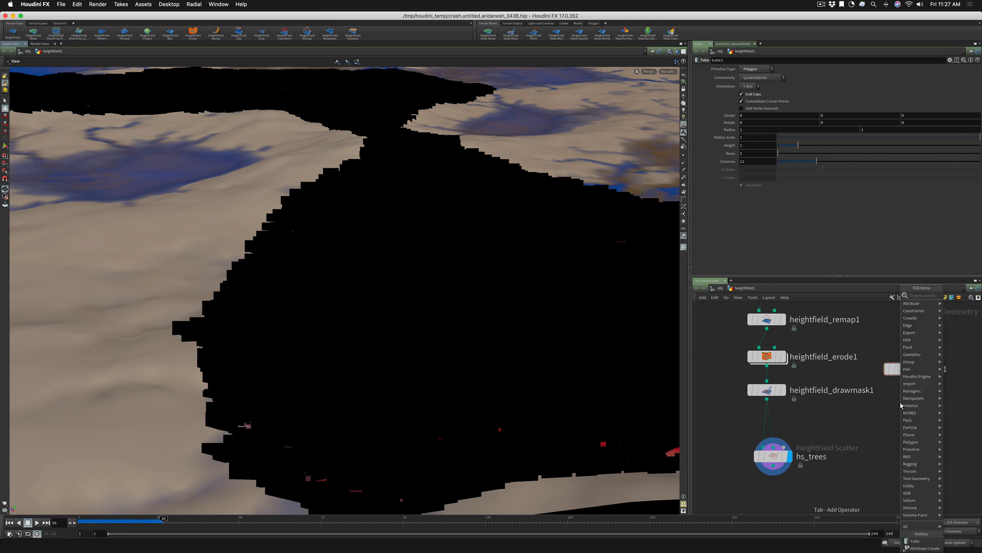
type("attr")
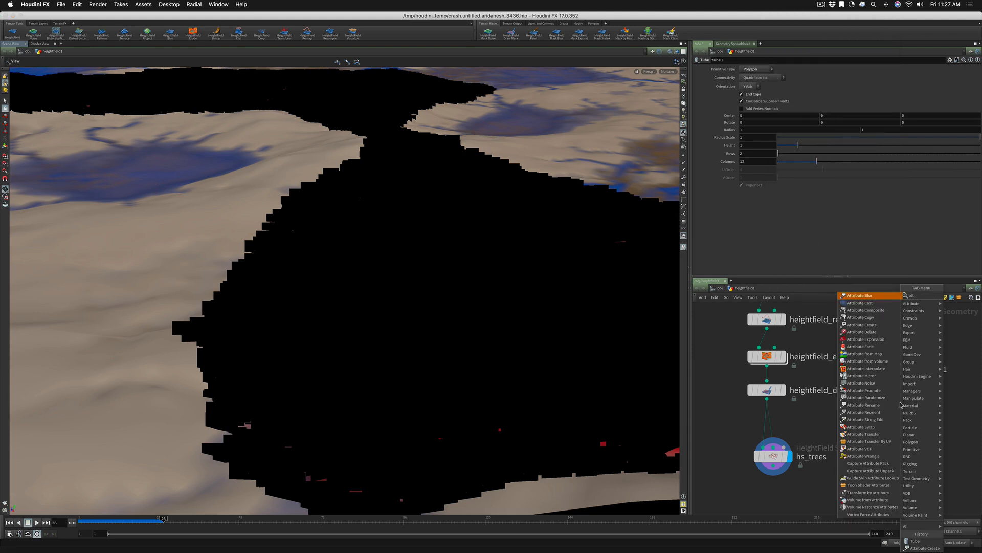
type("ibcreat")
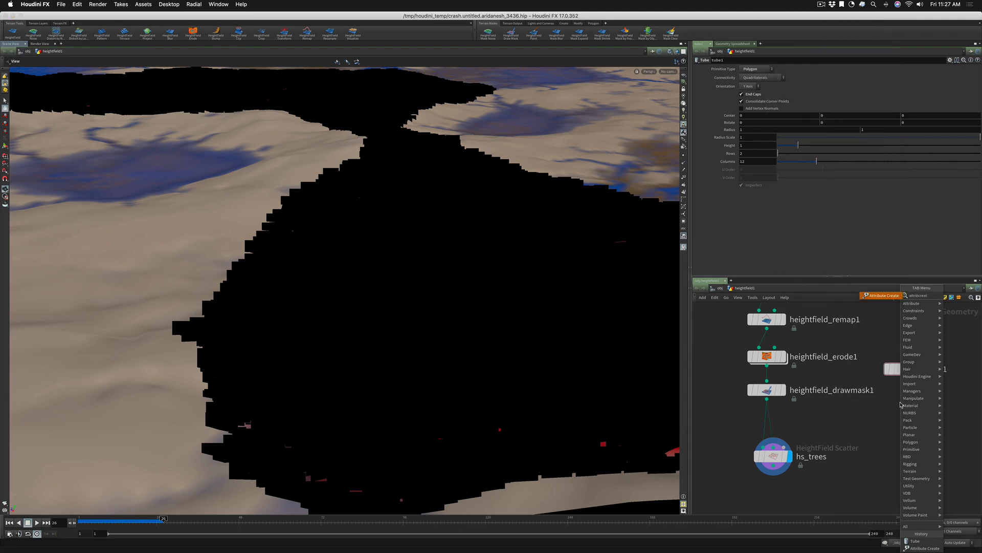
key("Return")
left_click(902, 404)
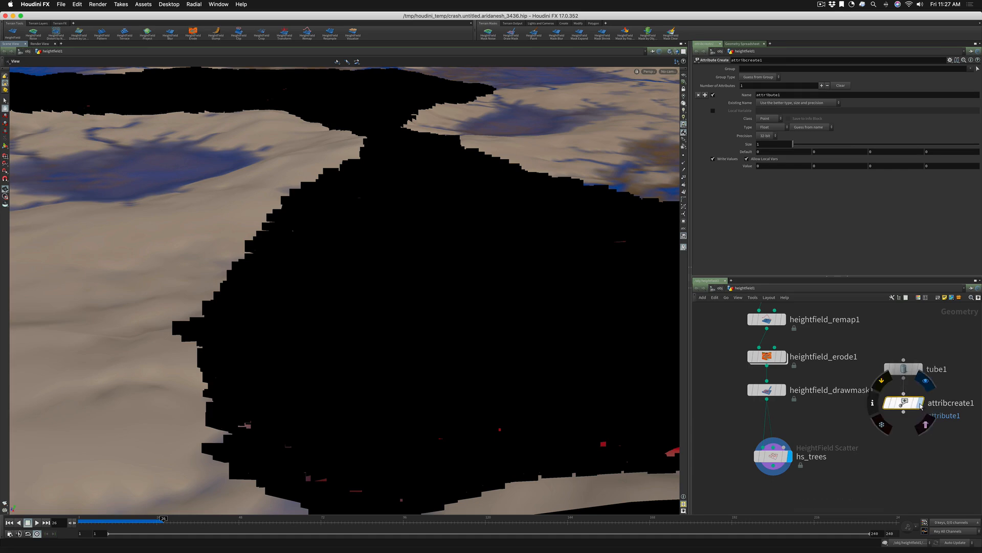
left_click(922, 404)
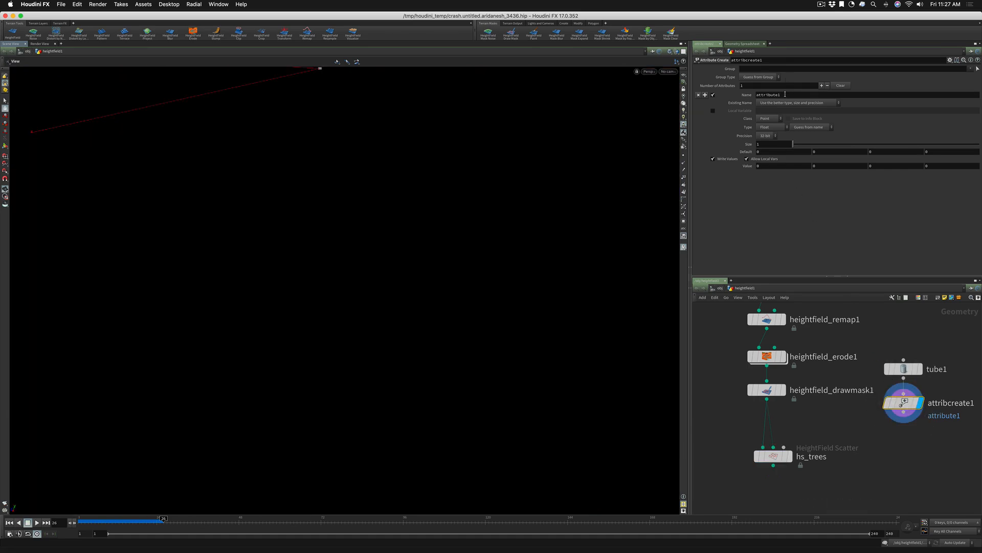
Name the new attribute weight, set its value to 1, and change its class to Primitive
left_click_drag(780, 94, 732, 92)
type("weight")
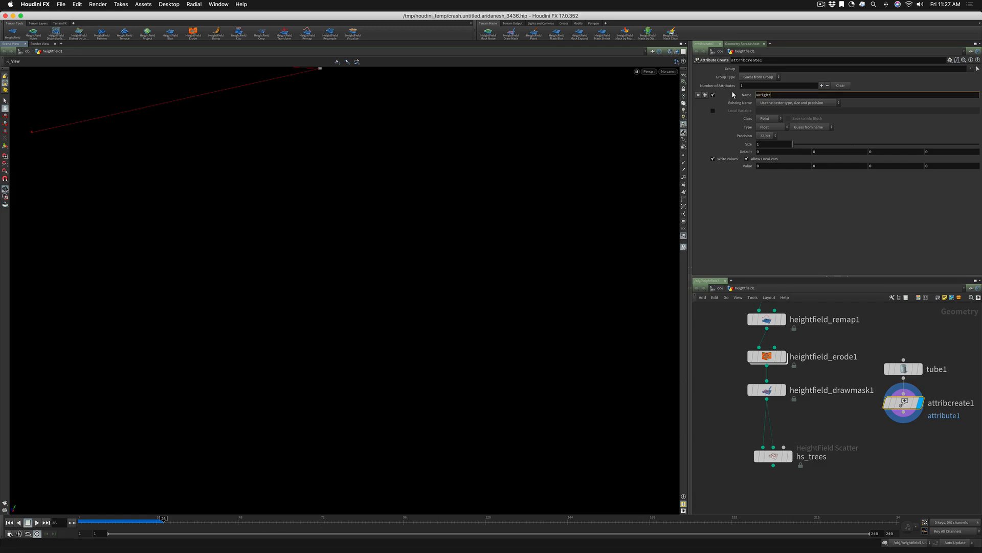
key("Return")
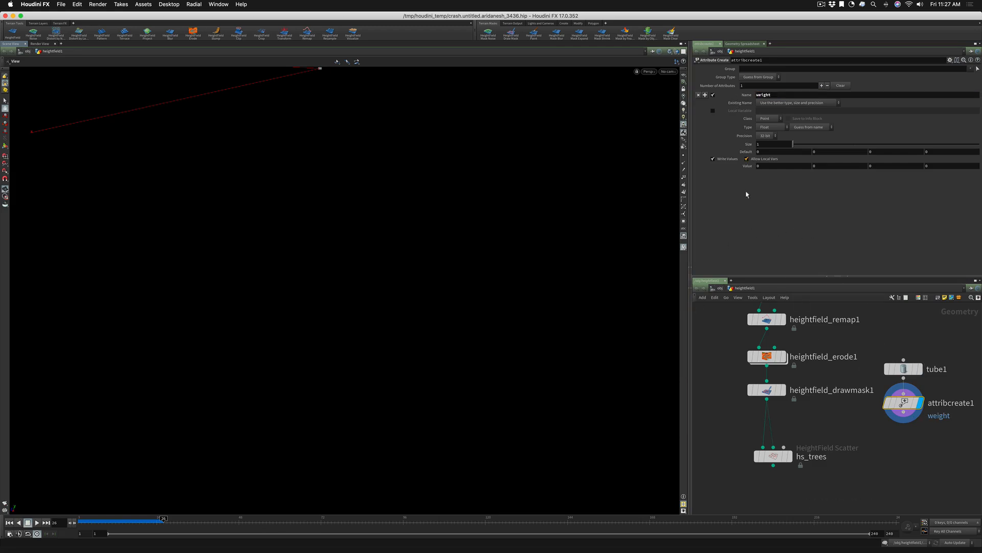
left_click(758, 165)
type("1")
left_click(761, 120)
left_click(761, 135)
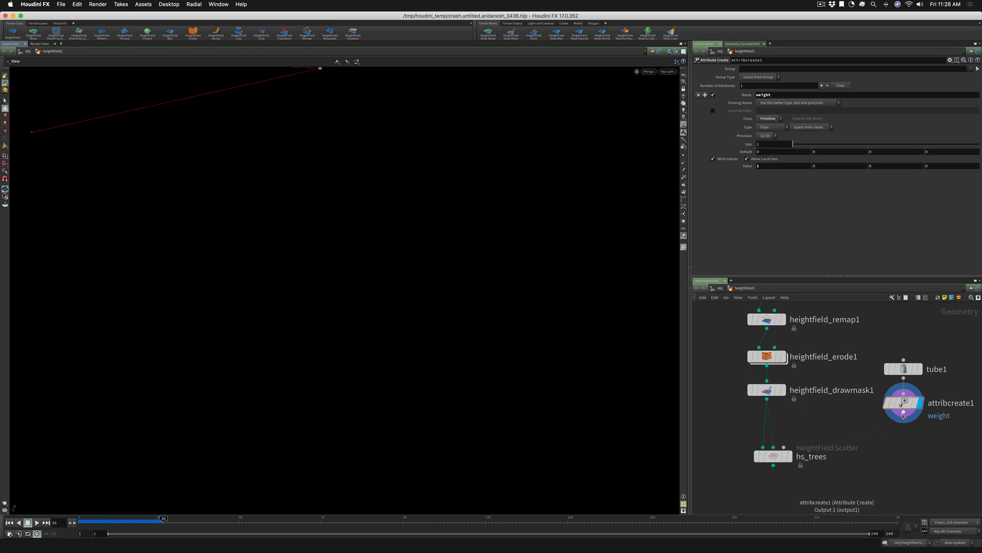
Connect attribcreate1 to the primitives-to-instance input of hs_trees and display hs_trees to view the scattered tubes
left_click_drag(904, 412, 794, 447)
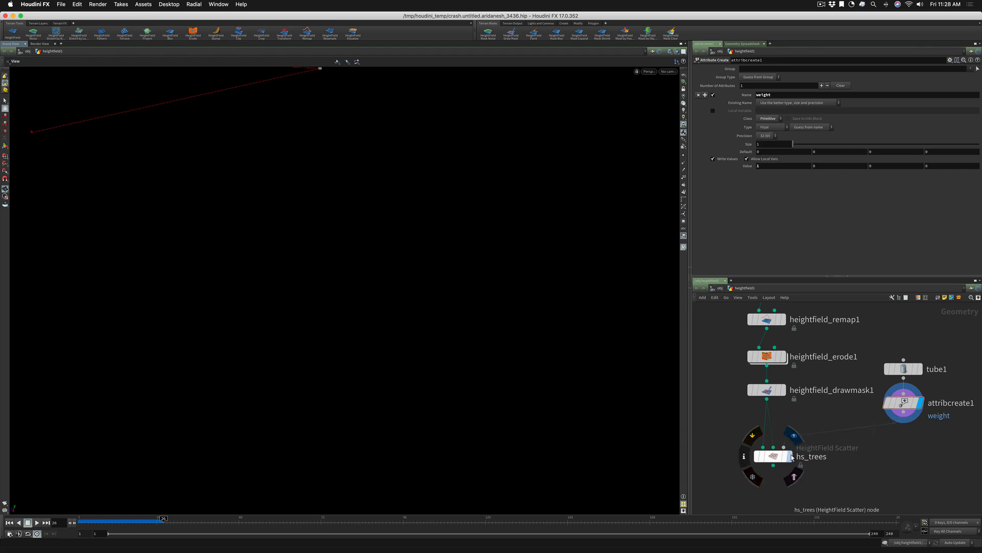
left_click(790, 456)
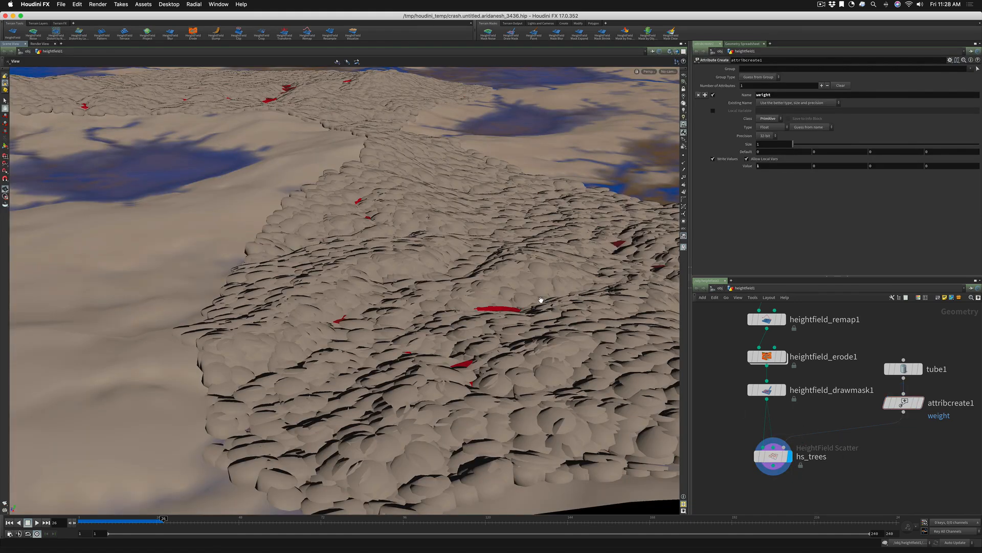
left_click_drag(519, 309, 503, 325)
Set the variability range of hs_trees to 0.1 minimum and 1 maximum
left_click(902, 371)
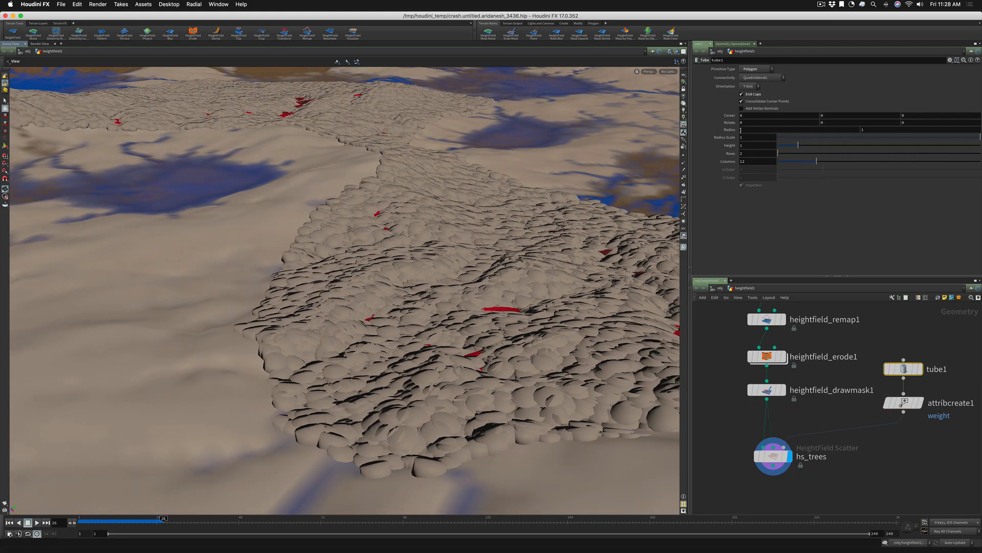
left_click(772, 455)
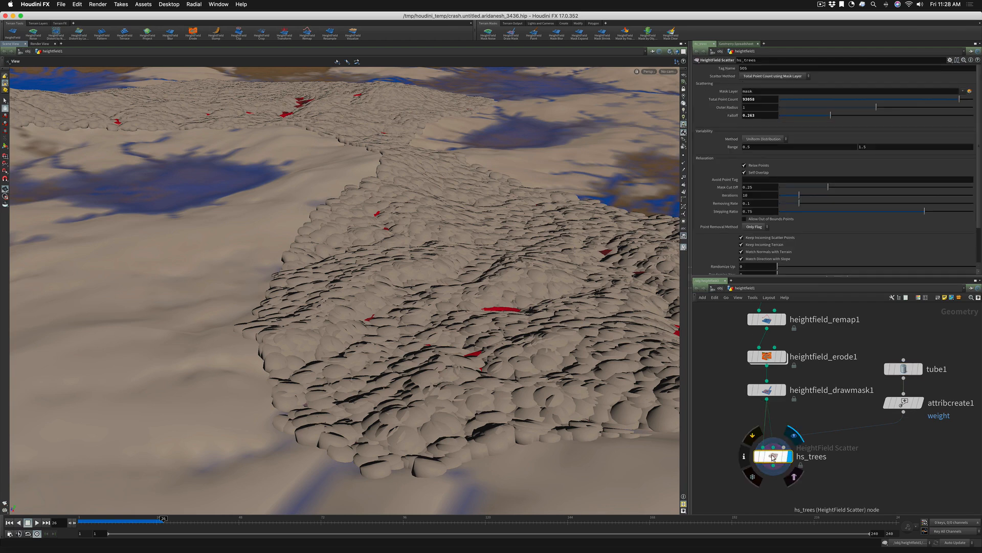
left_click(743, 107)
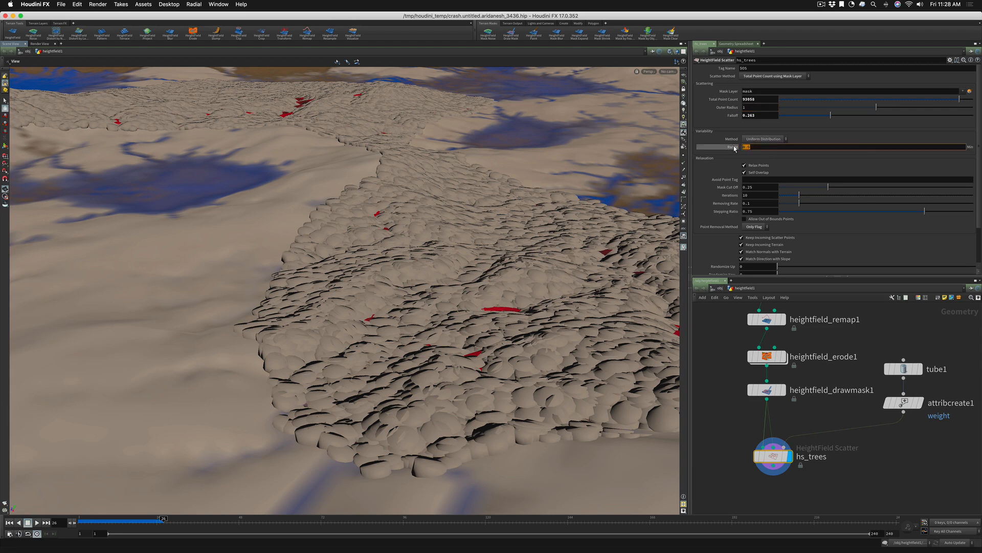
key("Tab")
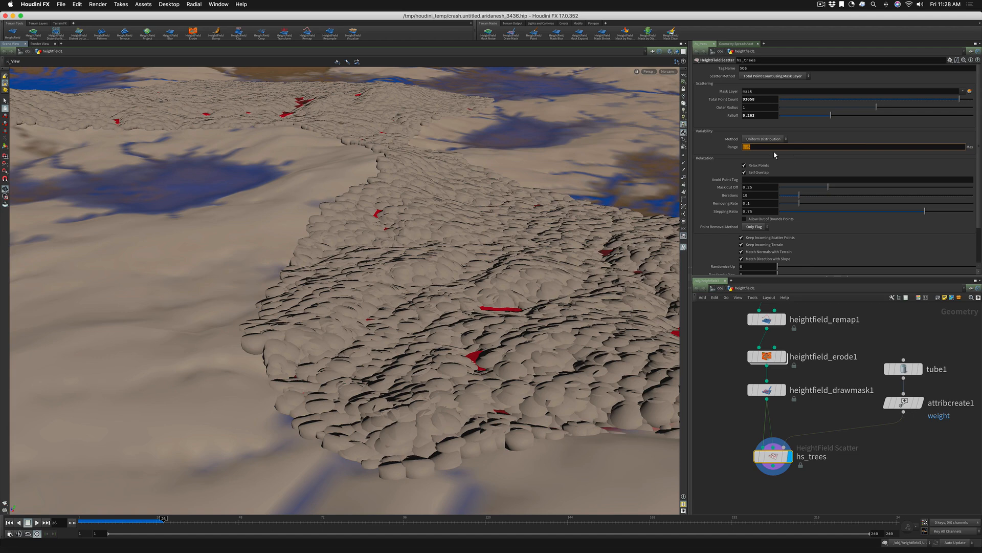
type("1")
key("Return")
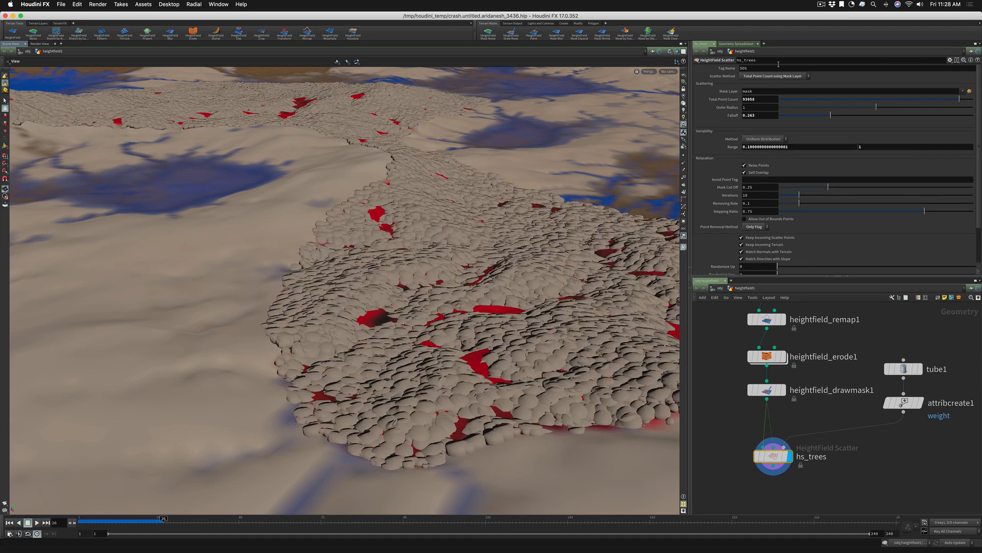
Change the scatter method of hs_trees to By Coverage using Mask Layer and view the scattered tubes from above
left_click(754, 77)
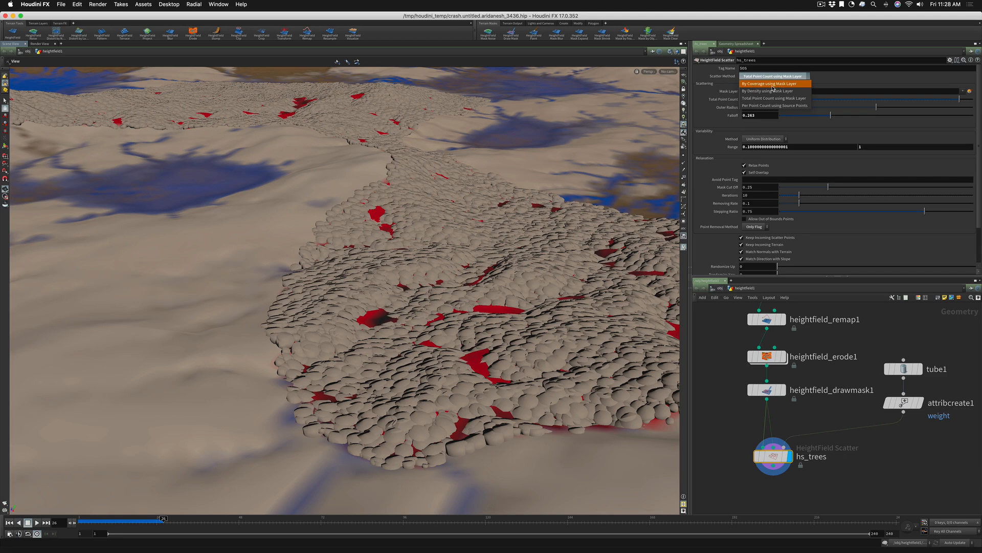
left_click(773, 85)
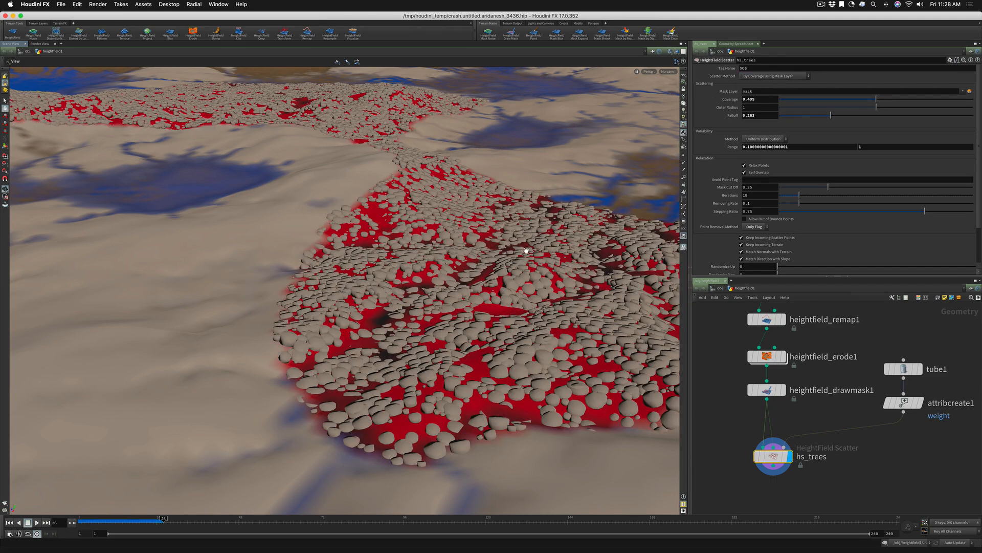
left_click_drag(523, 253, 533, 304)
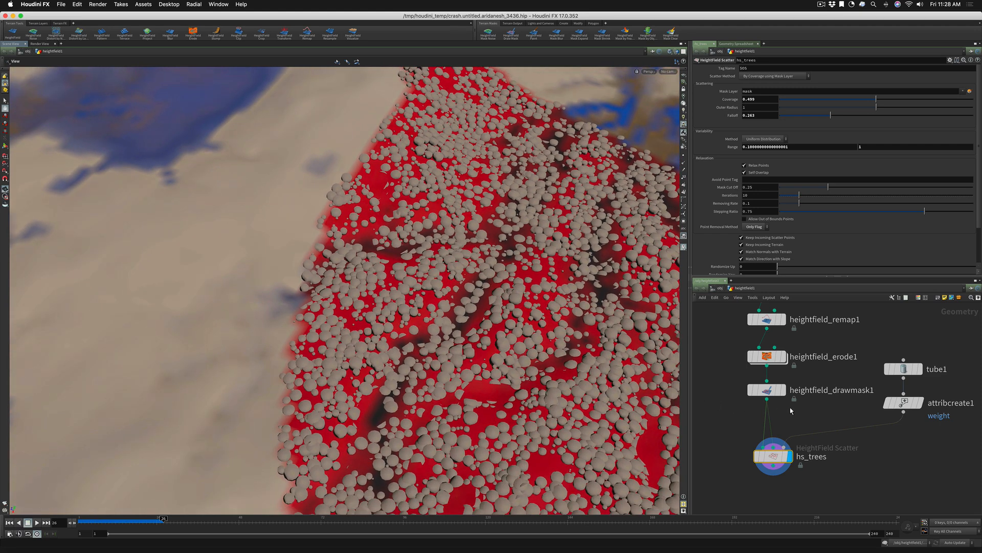
Insert a Color node between attribcreate1 and hs_trees and set its color to green (0, 0.9, 0)
left_click_drag(790, 407, 758, 353)
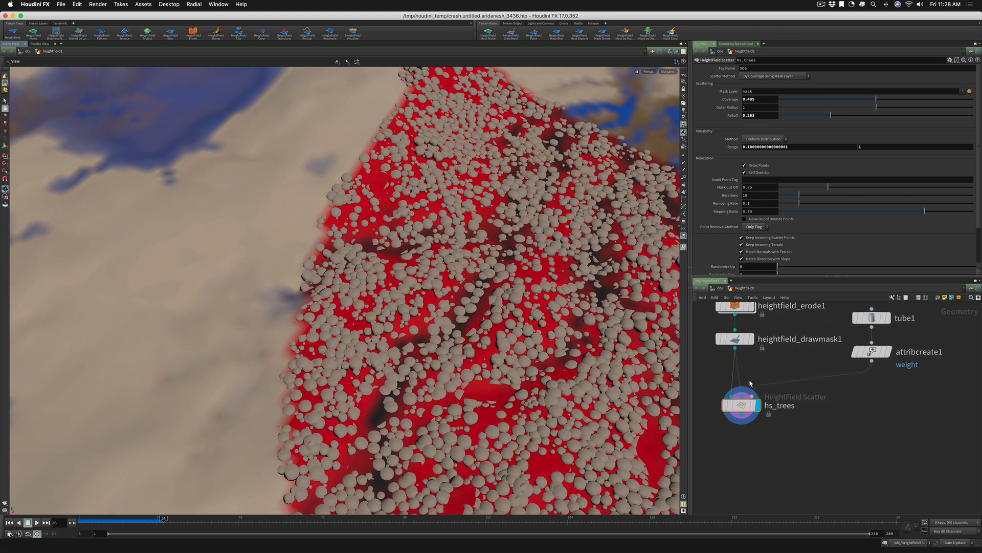
mouse_move(740, 405)
left_click(859, 390)
key("Tab")
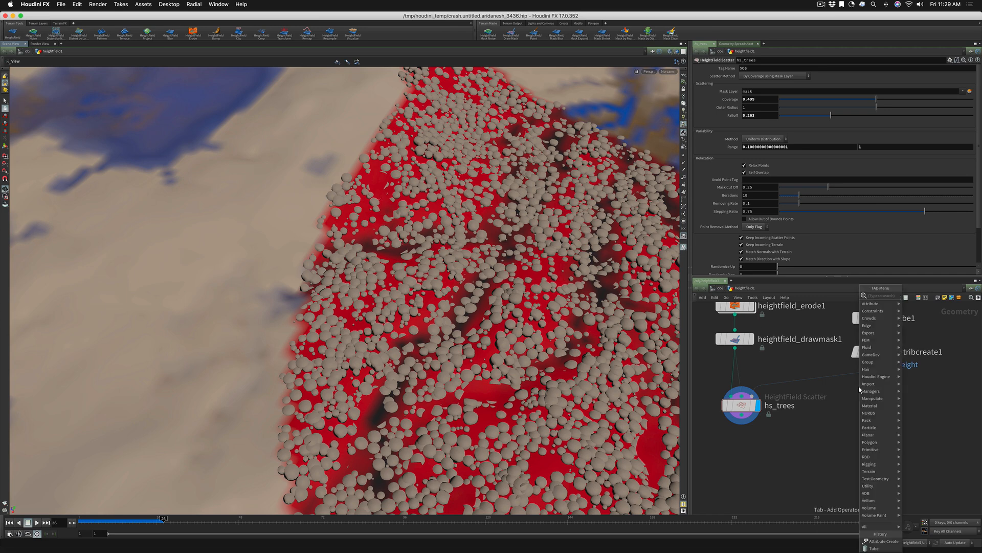
type("pack")
key("Return")
left_click(860, 389)
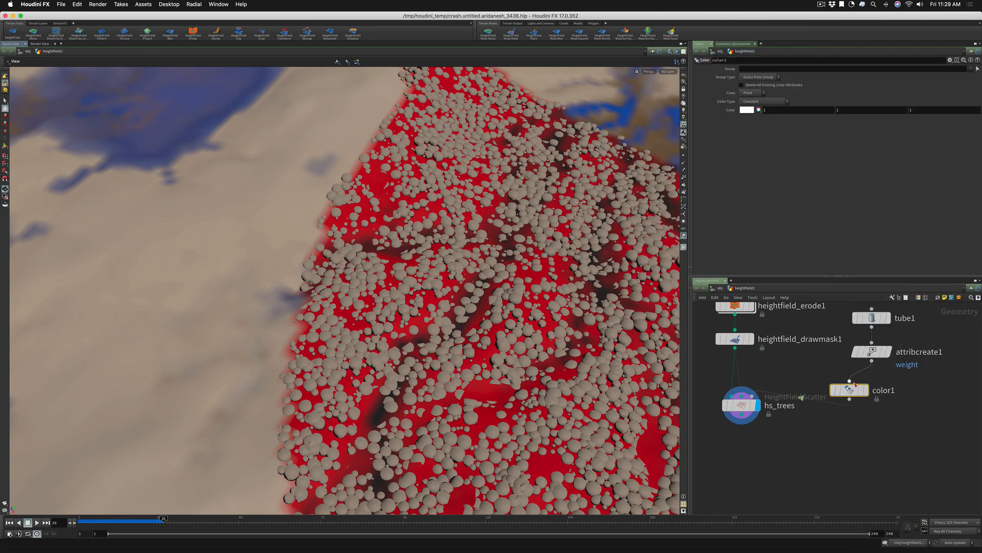
left_click(751, 111)
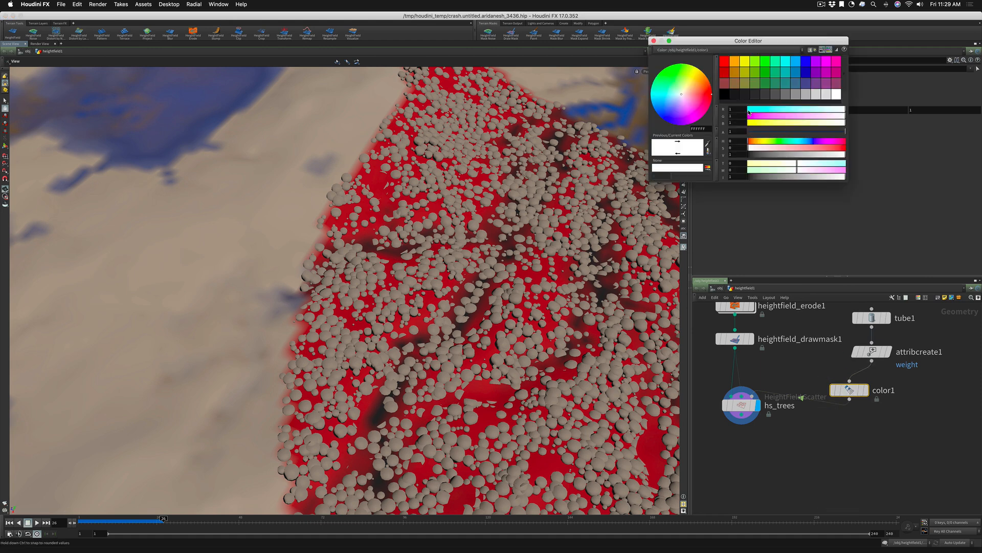
left_click(764, 62)
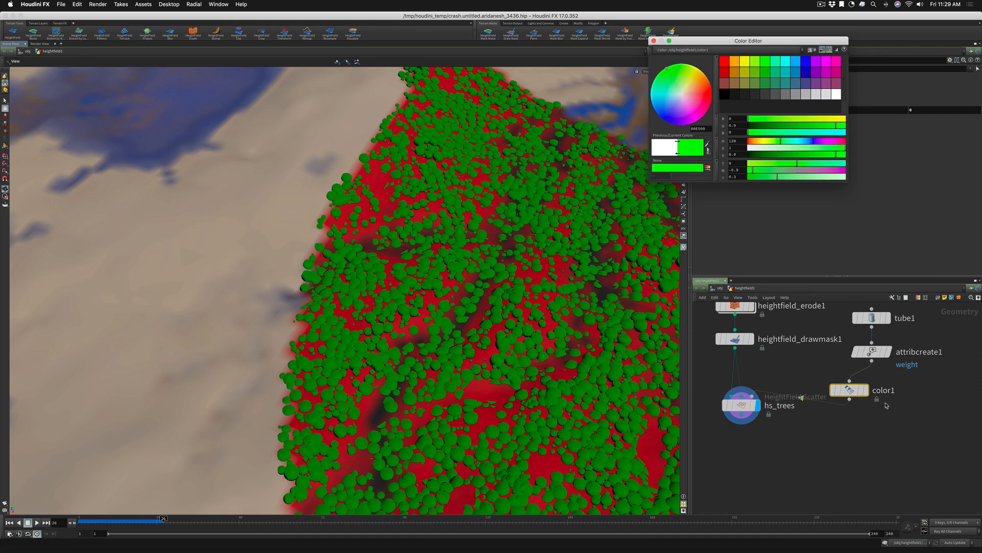
Add a Box node beside tube1 in the network
middle_click_drag(904, 424, 856, 435)
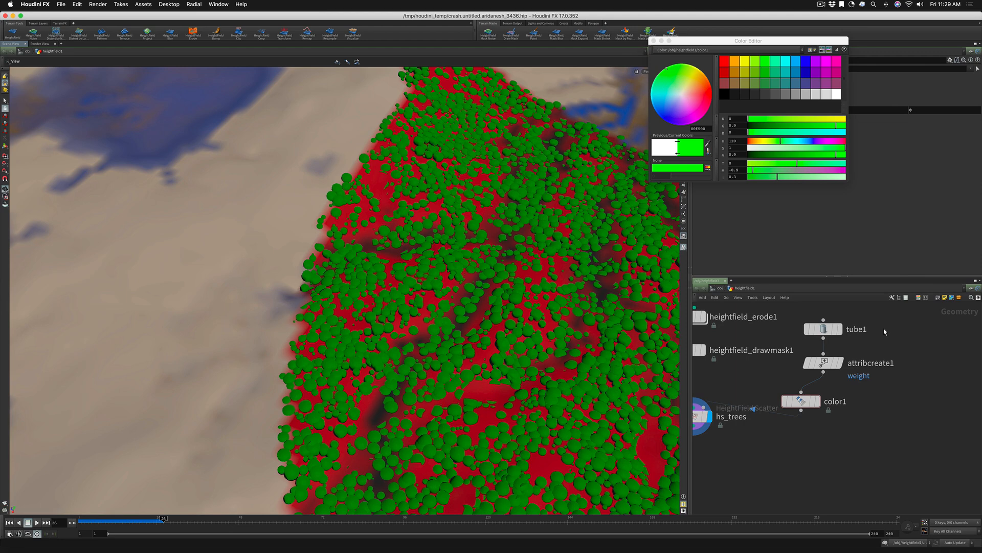
key("Tab")
type("bo")
key("Return")
left_click(884, 330)
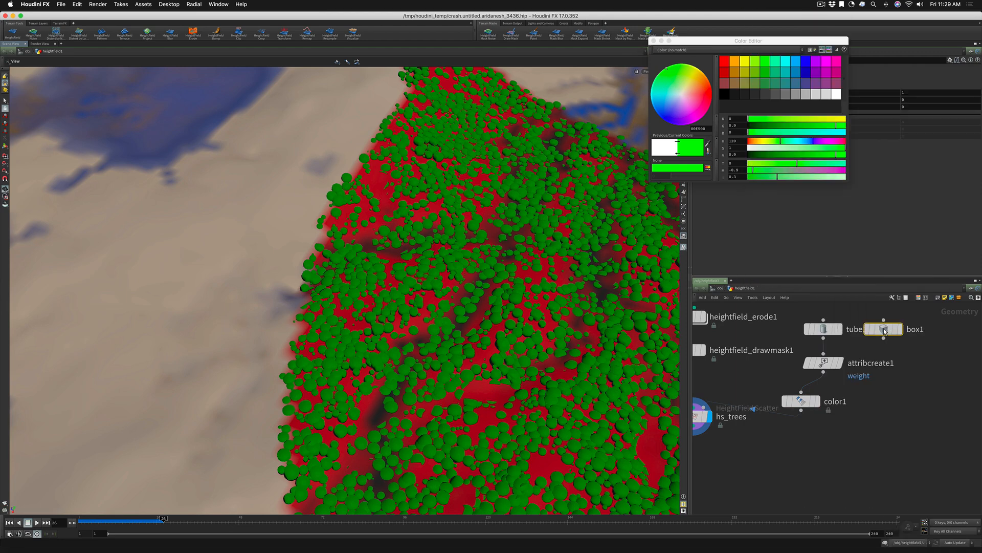
left_click_drag(884, 330, 890, 330)
Set the weight value of attribcreate1 to .7 and reposition color1 below it, with the color editor moved clear of the parameters
left_click(823, 362)
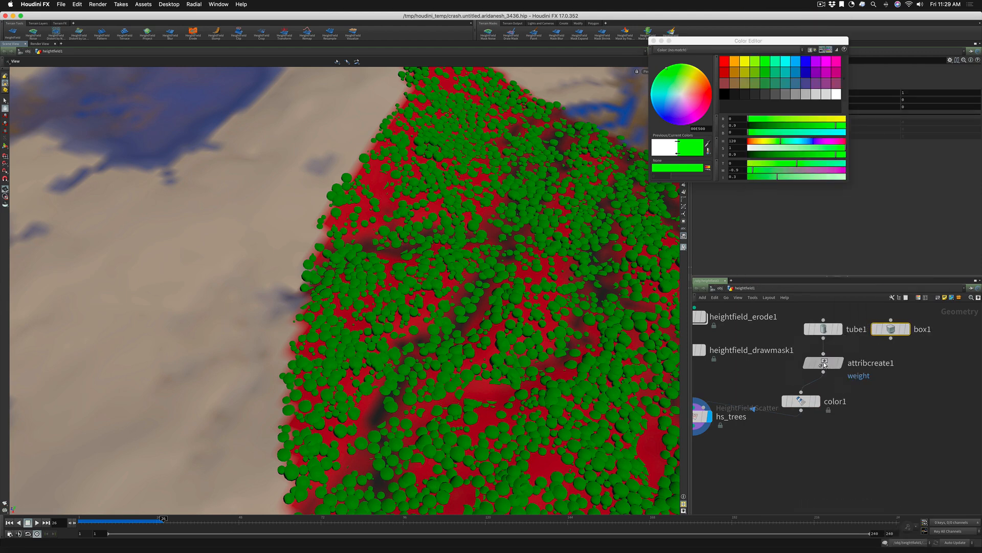
left_click_drag(722, 41, 431, 125)
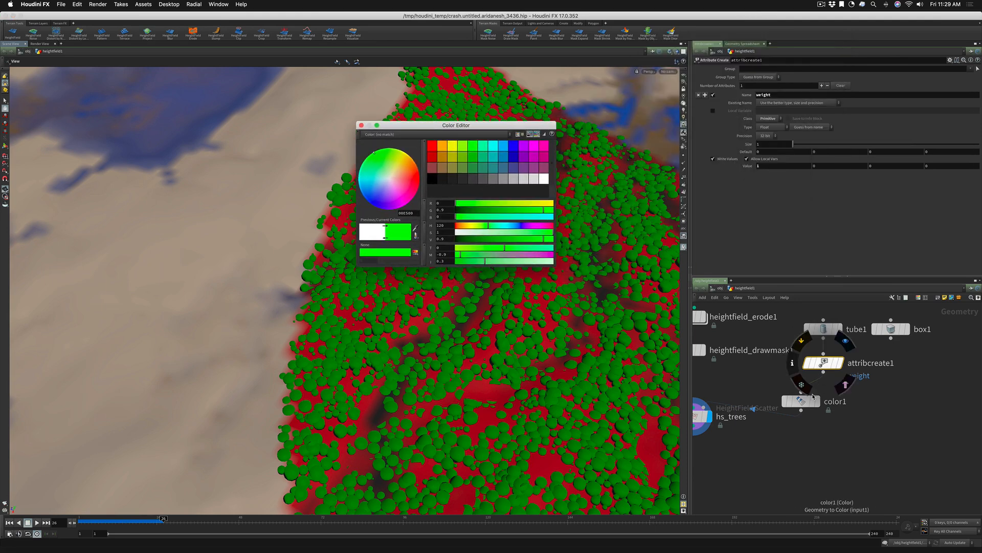
mouse_move(799, 404)
left_click_drag(800, 404, 838, 406)
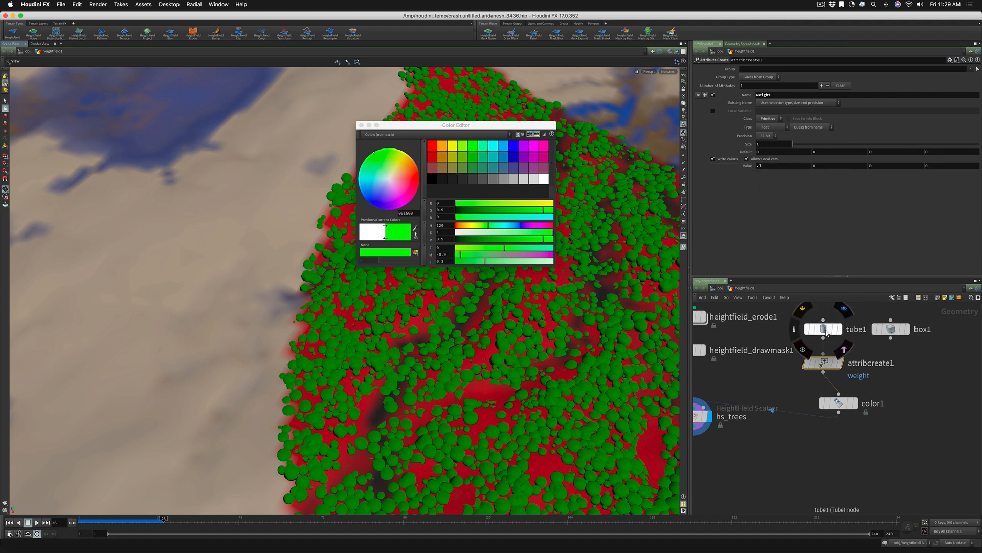
Duplicate attribcreate1, connect box1 into the copy, and set the copy's weight value to .3
left_click(911, 357)
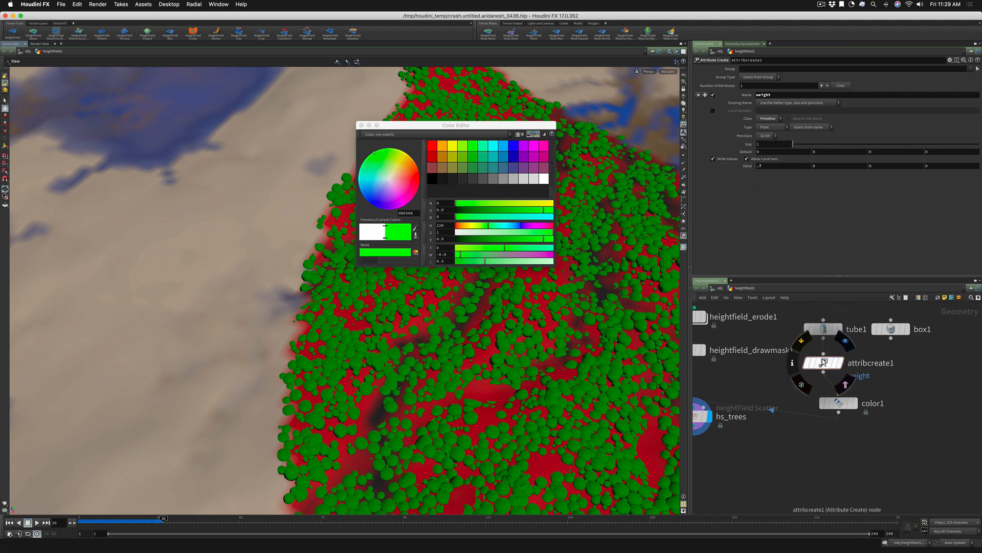
left_click_drag(821, 358, 911, 366, "alt")
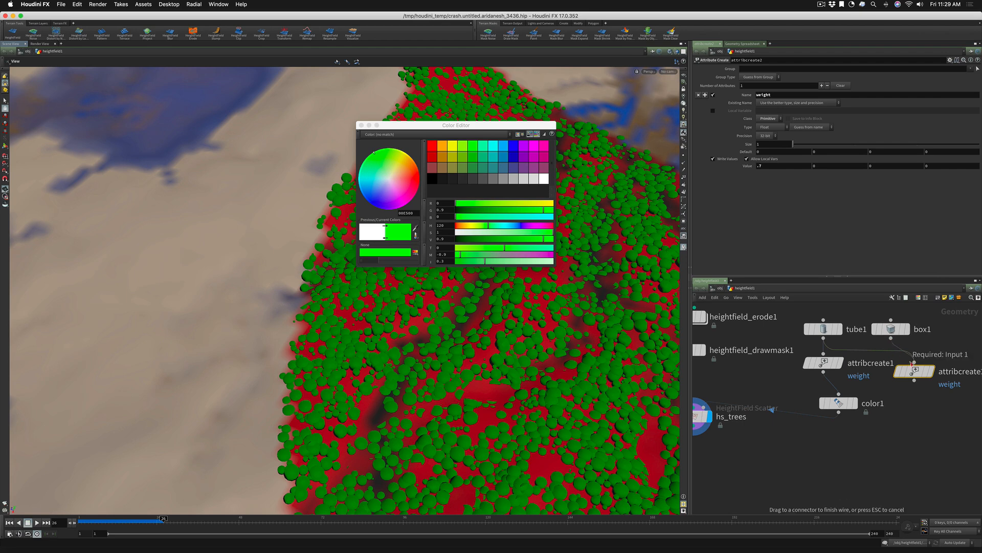
left_click_drag(883, 336, 915, 362)
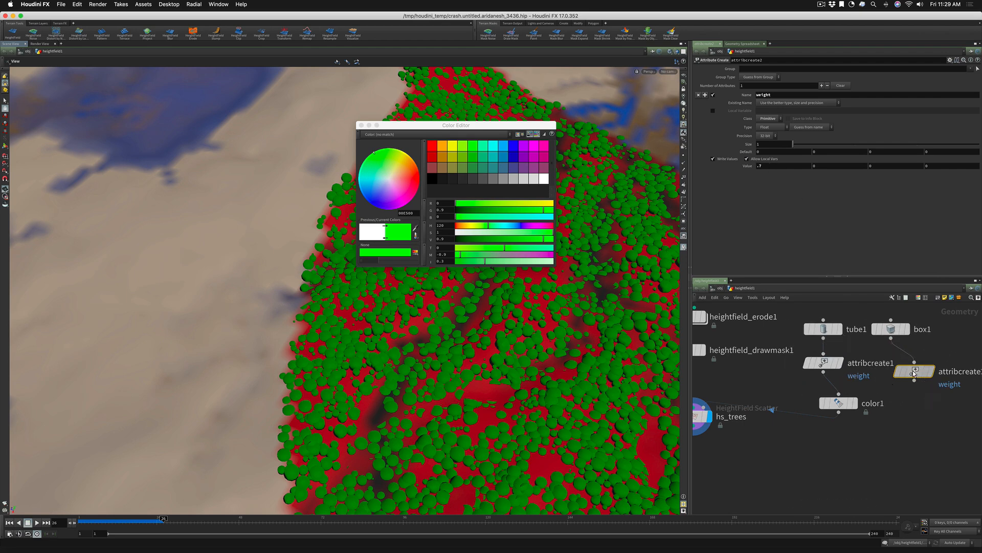
left_click_drag(913, 373, 911, 370)
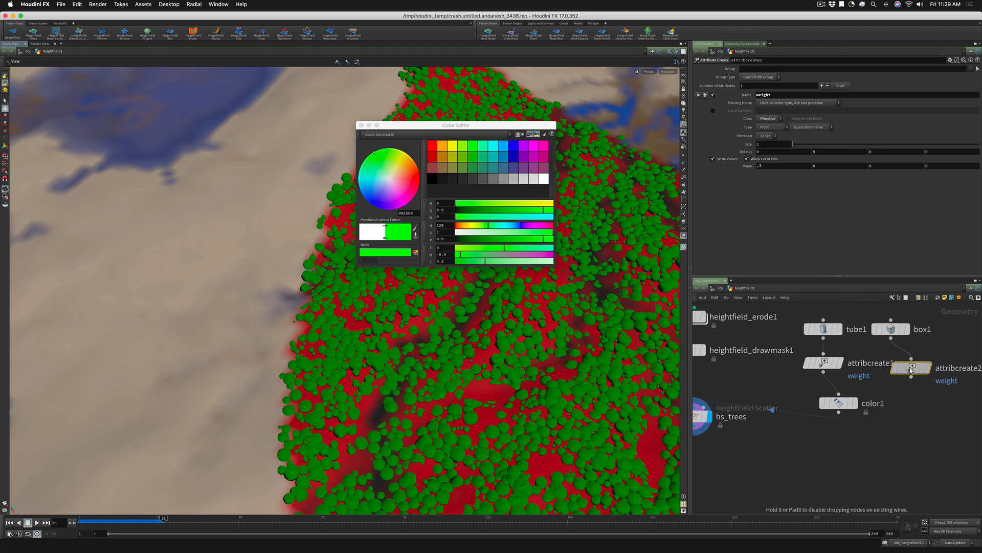
left_click(759, 166)
key("Return")
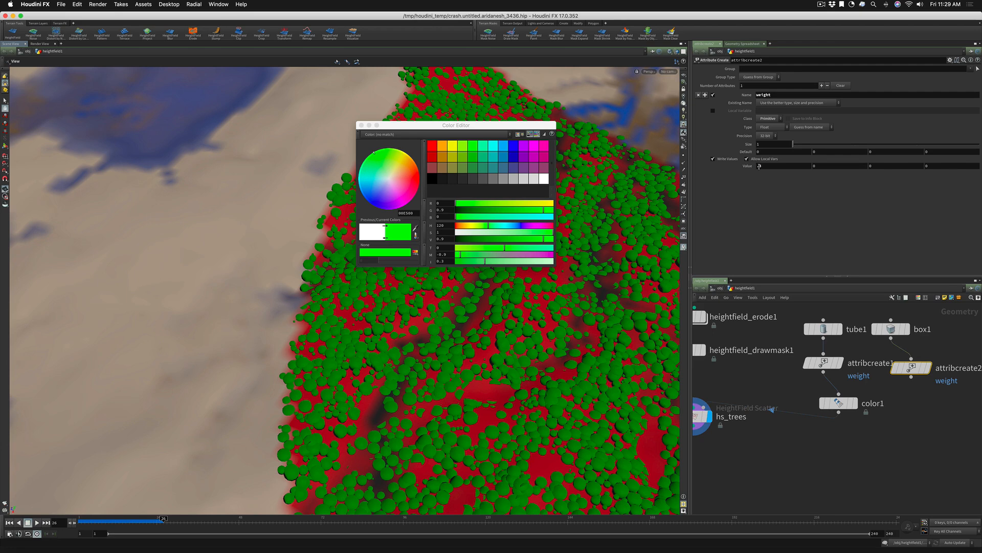
Add a Color node connected below attribcreate2, set its color to yellow (0.9, 0.9, 0), and close the color editor
left_click(912, 378)
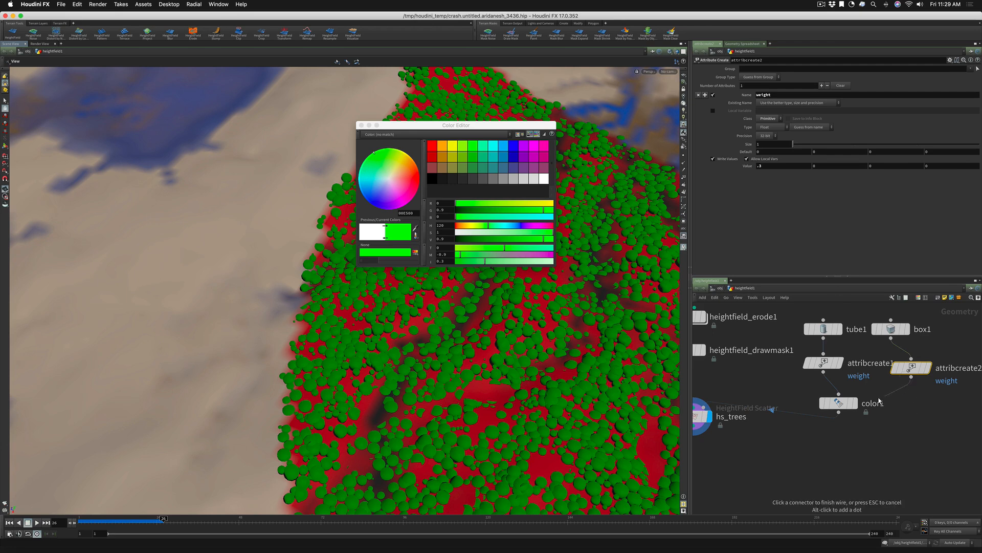
left_click(914, 401)
left_click(911, 397)
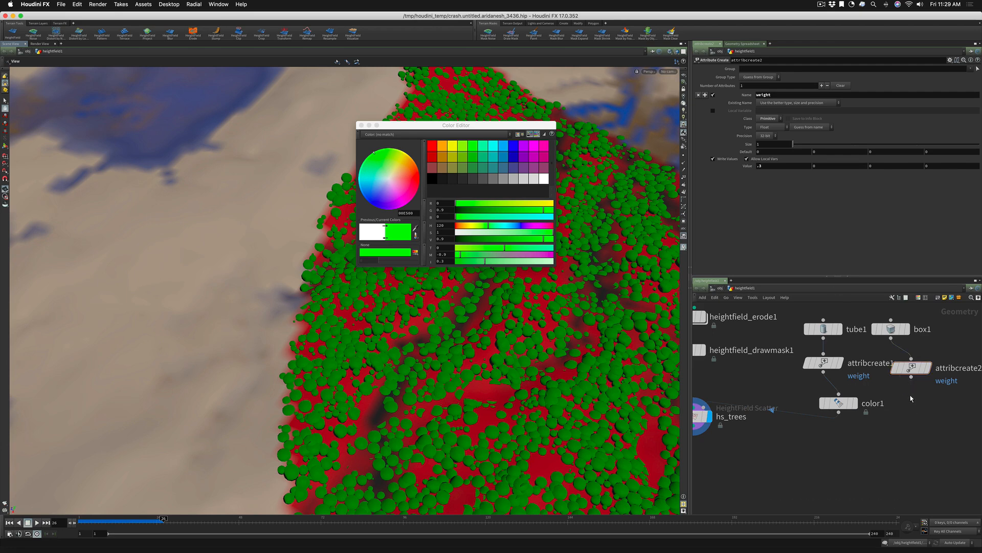
key("Tab")
type("color")
key("Return")
left_click(911, 395)
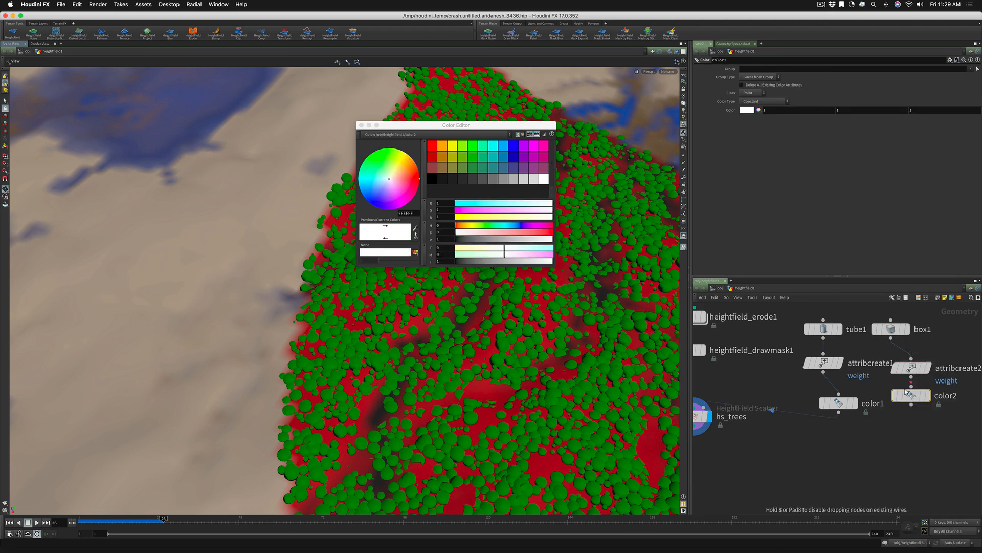
left_click(746, 111)
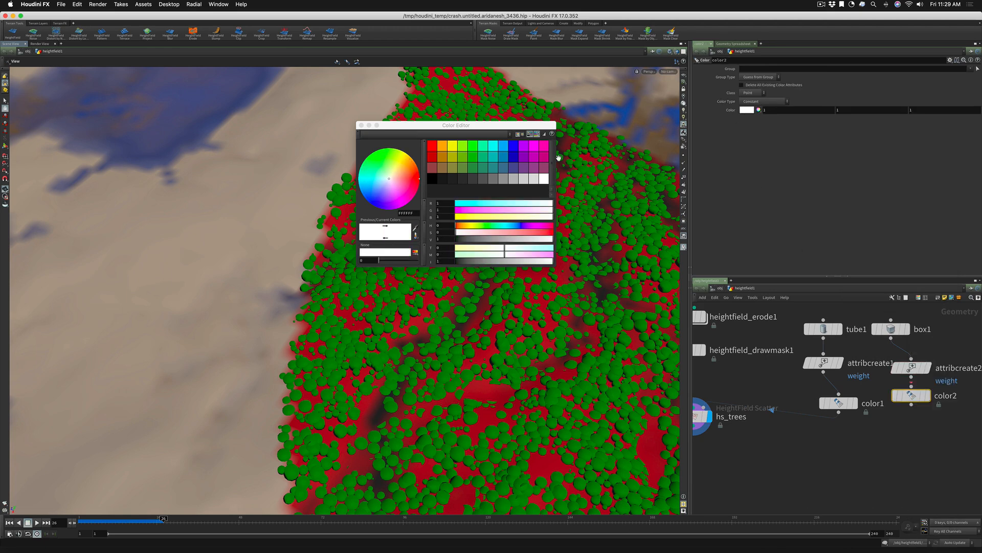
left_click(453, 150)
left_click(361, 125)
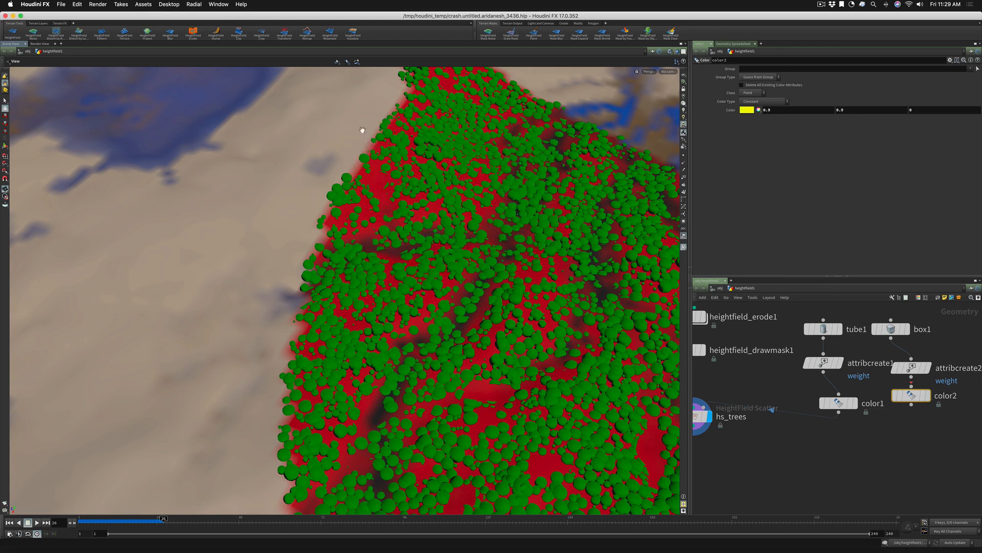
Add a Merge node, feed color1 and color2 into it, and connect it to the hs_trees instance input
left_click(878, 447)
key("Tab")
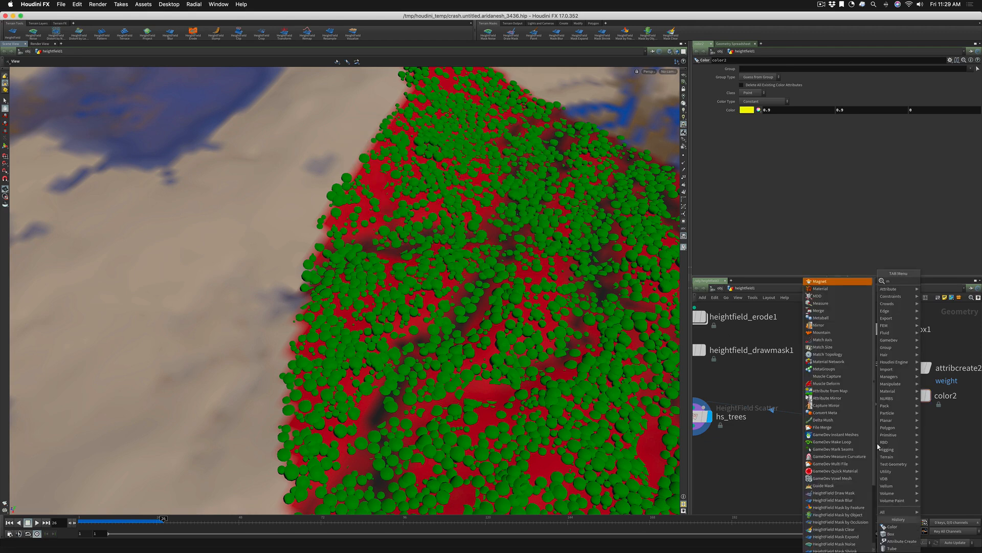
type("merge")
key("Return")
left_click(877, 443)
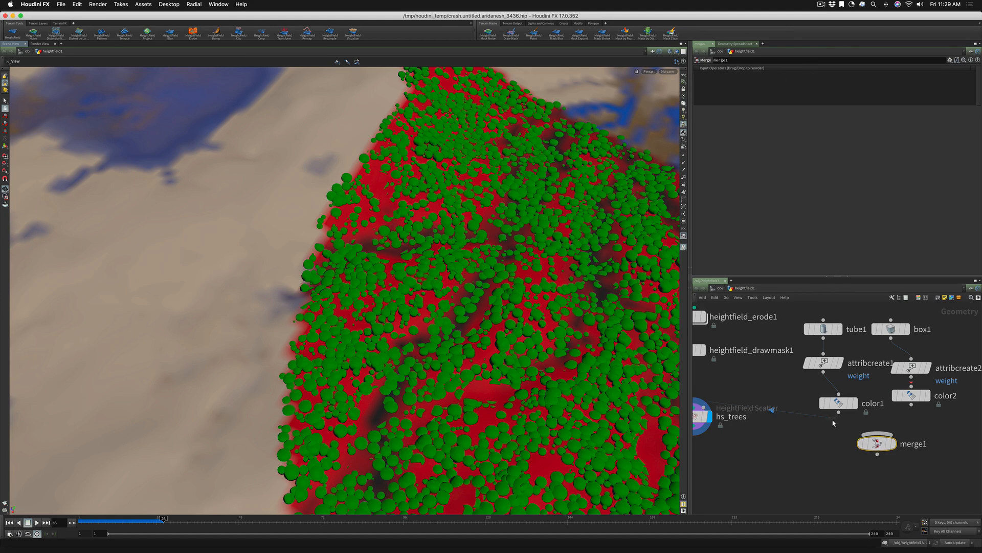
left_click_drag(838, 412, 709, 407)
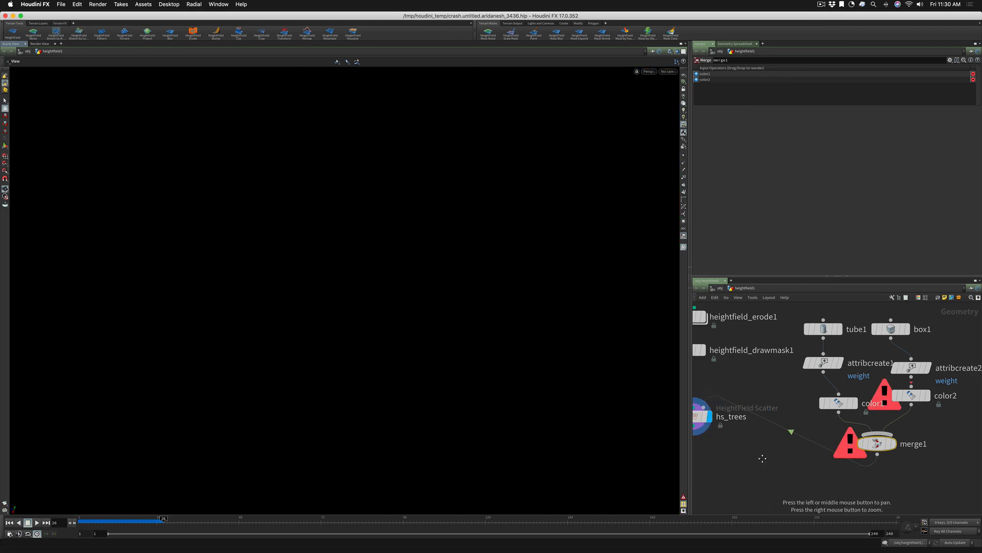
Space merge1 and color2 lower in the network and view the mix of tubes and boxes scattered over the mask
middle_click_drag(762, 459, 732, 410, "alt")
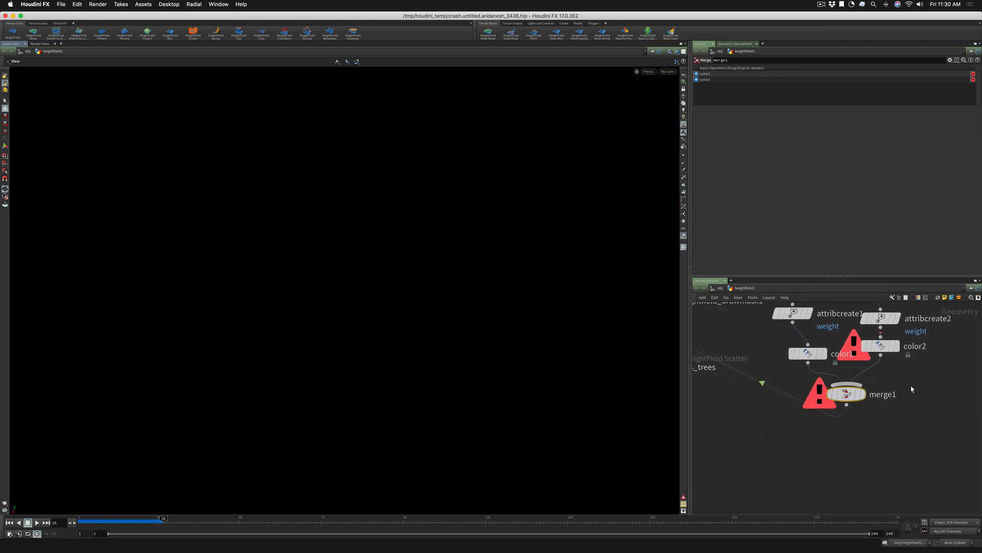
left_click_drag(846, 393, 850, 420)
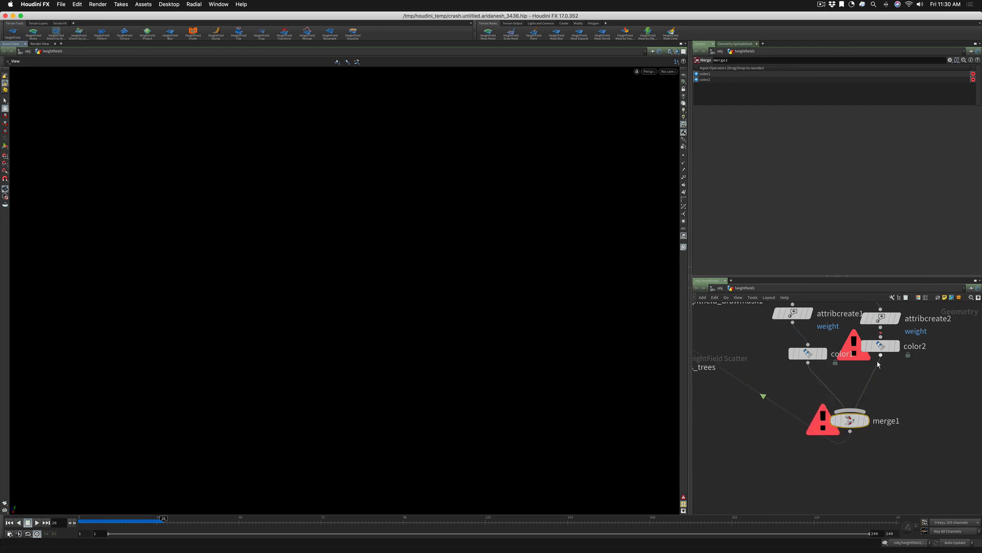
left_click_drag(879, 347, 885, 367)
middle_click_drag(876, 310, 876, 316)
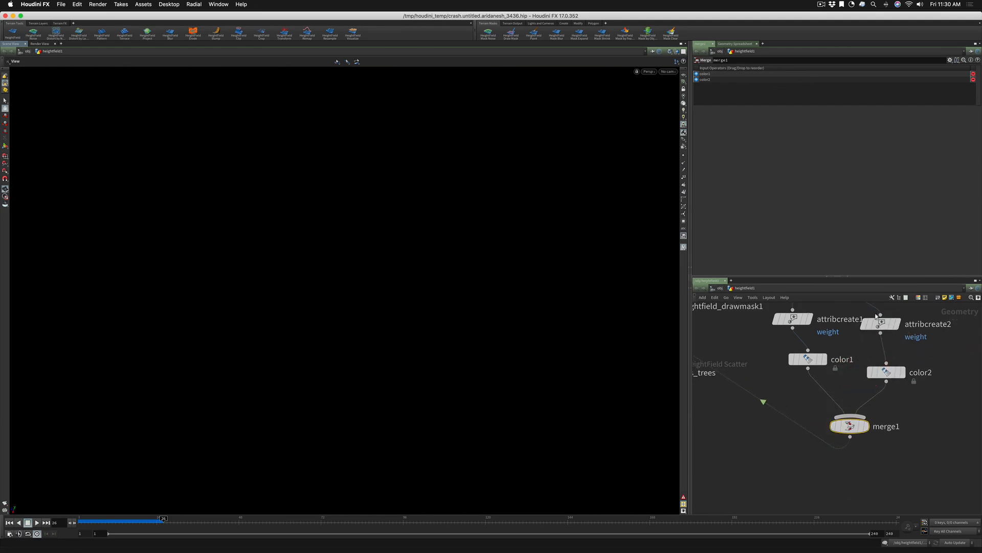
right_click_drag(498, 253, 526, 252)
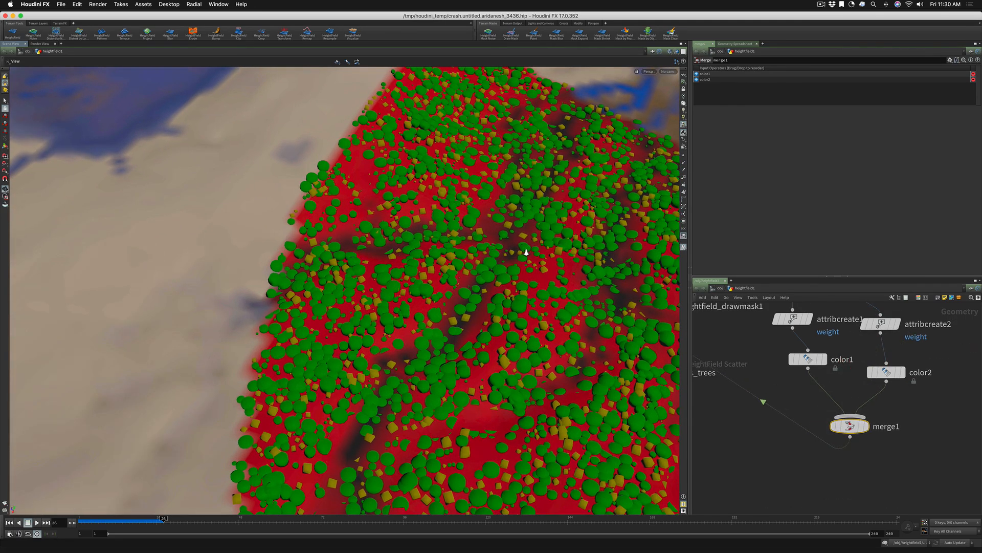
left_click_drag(526, 252, 494, 321)
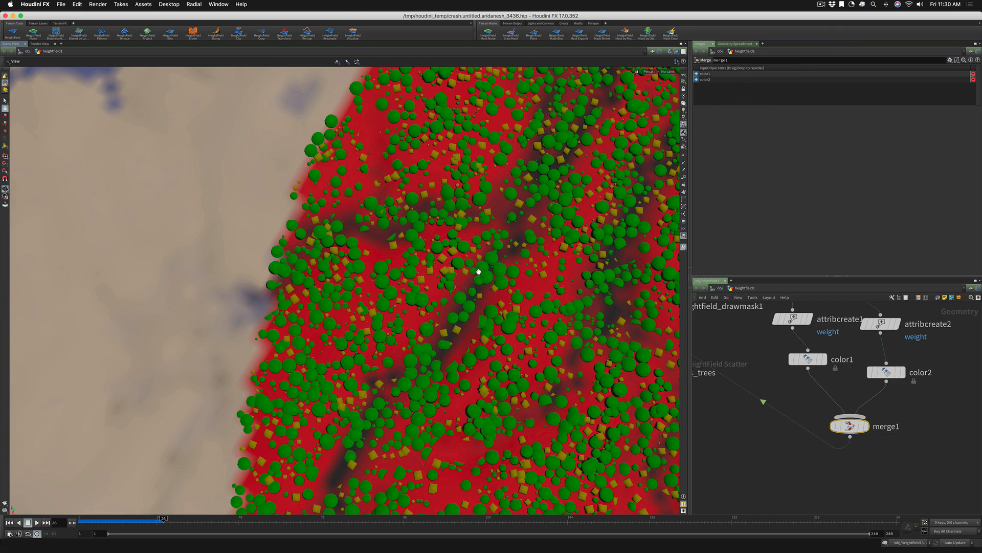
Set the weight value of both attribcreate1 and attribcreate2 to .5
left_click_drag(485, 267, 511, 235)
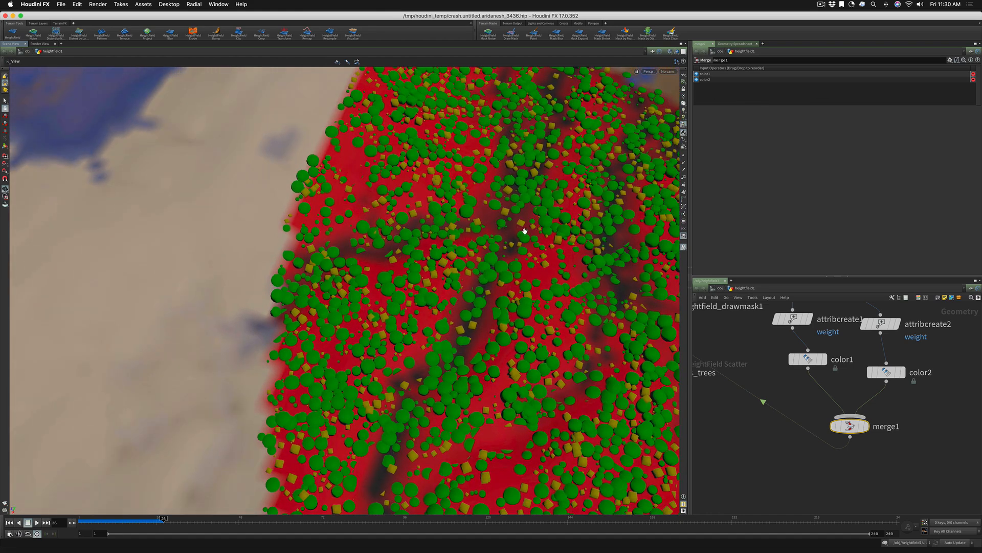
left_click(793, 318)
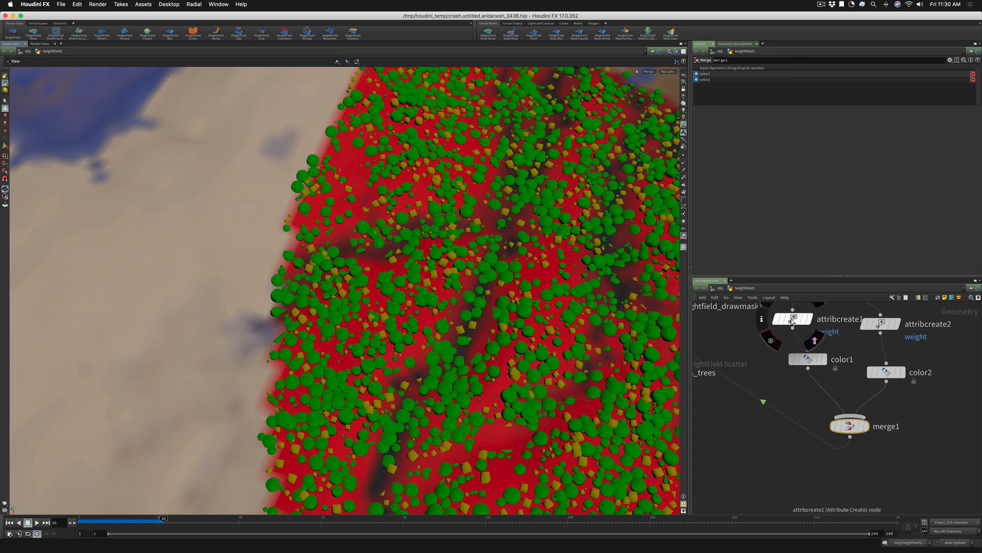
left_click(766, 167)
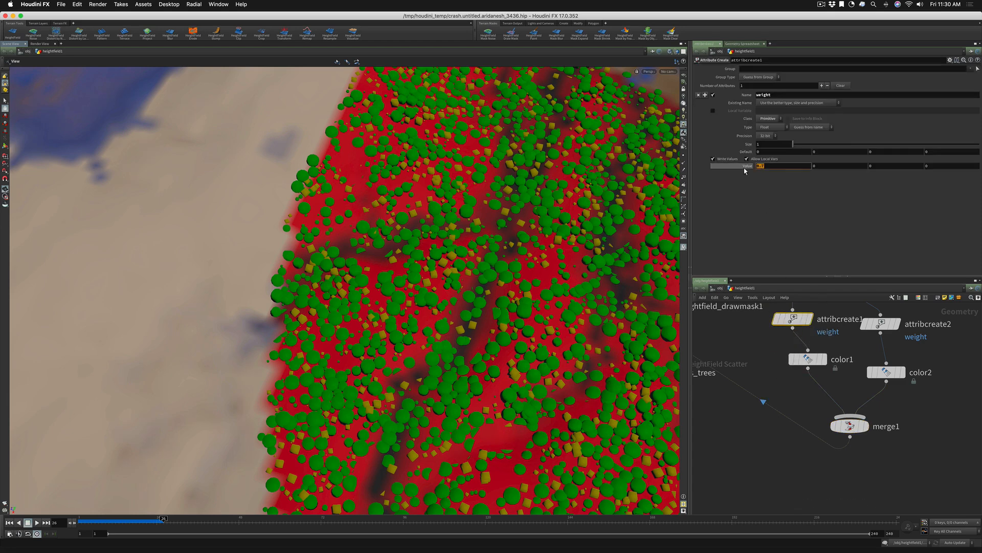
type(".5")
key("Return")
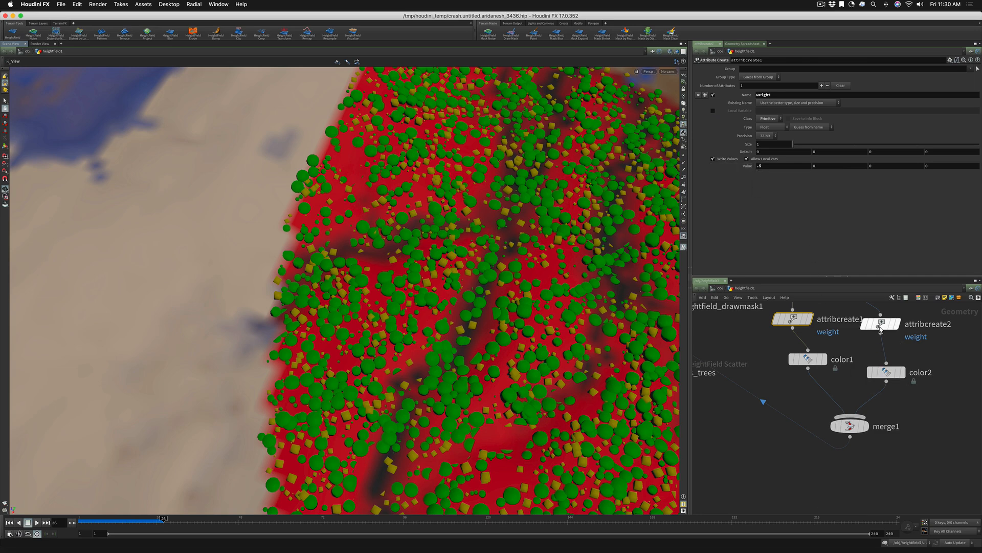
left_click(881, 326)
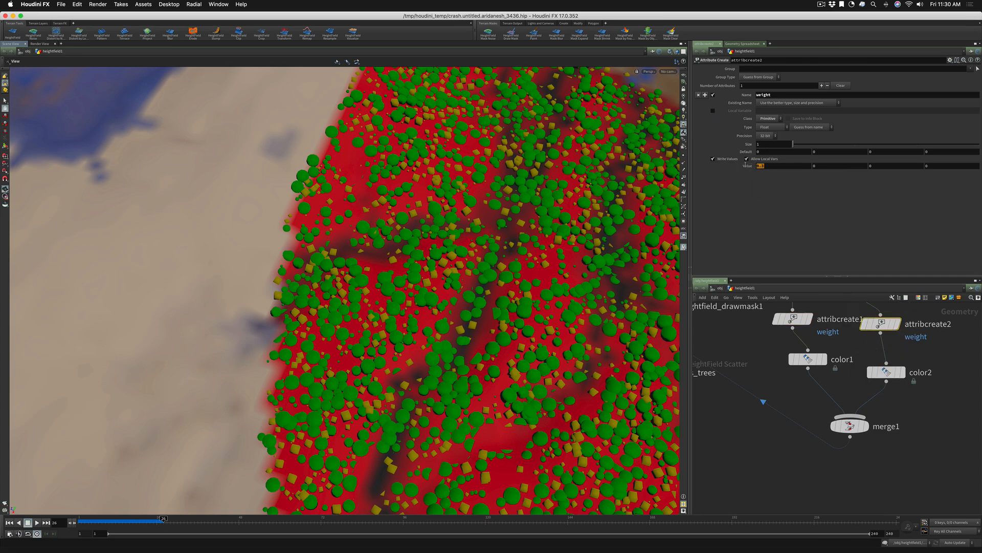
type(".5")
key("Return")
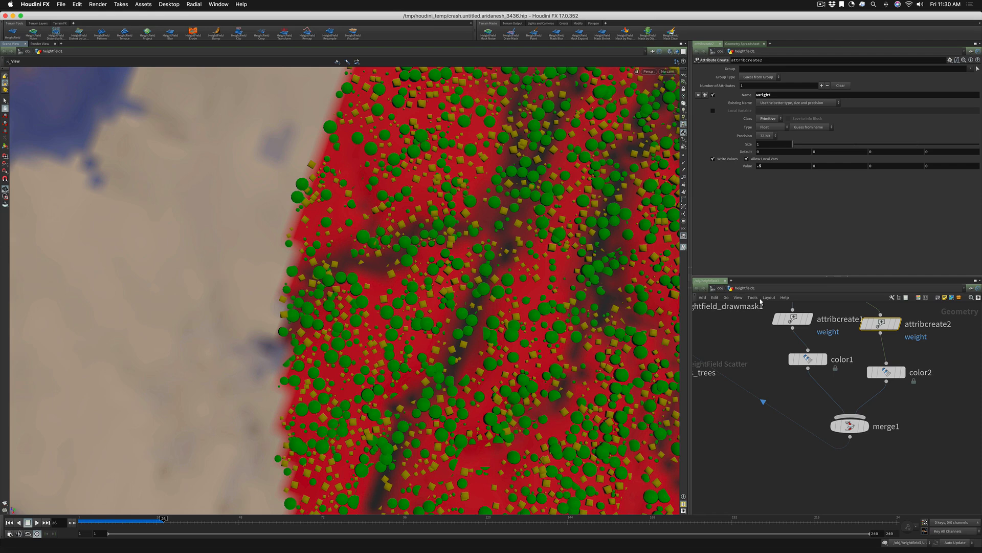
Set the size of box1 to 2 on all three axes
middle_click_drag(851, 336, 847, 422)
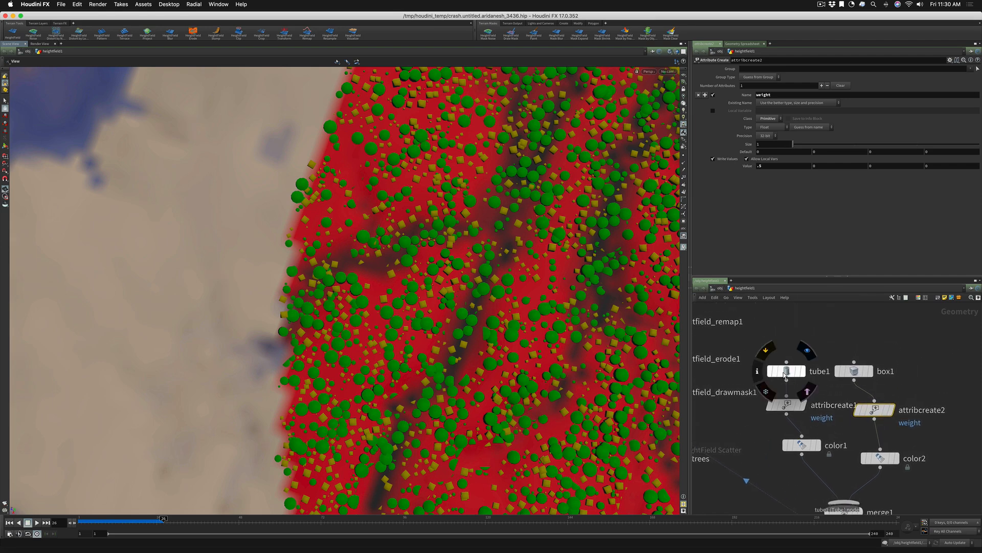
left_click(785, 374)
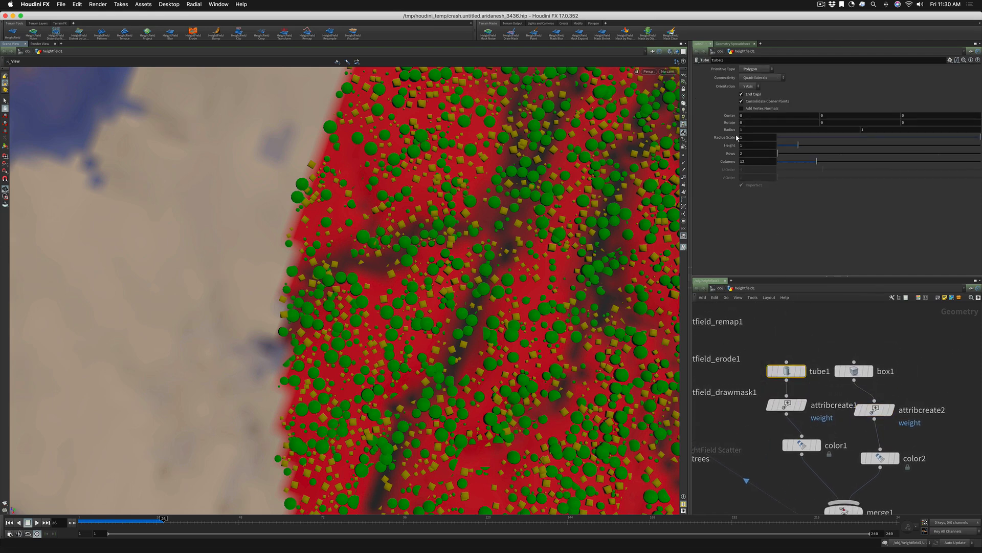
left_click(853, 371)
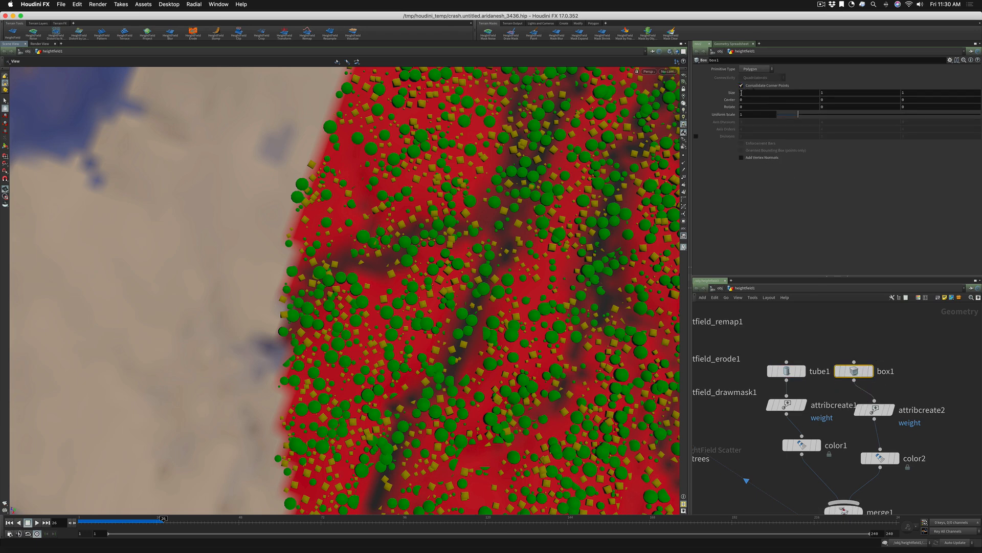
left_click_drag(742, 93, 736, 94)
type("2")
key("Tab")
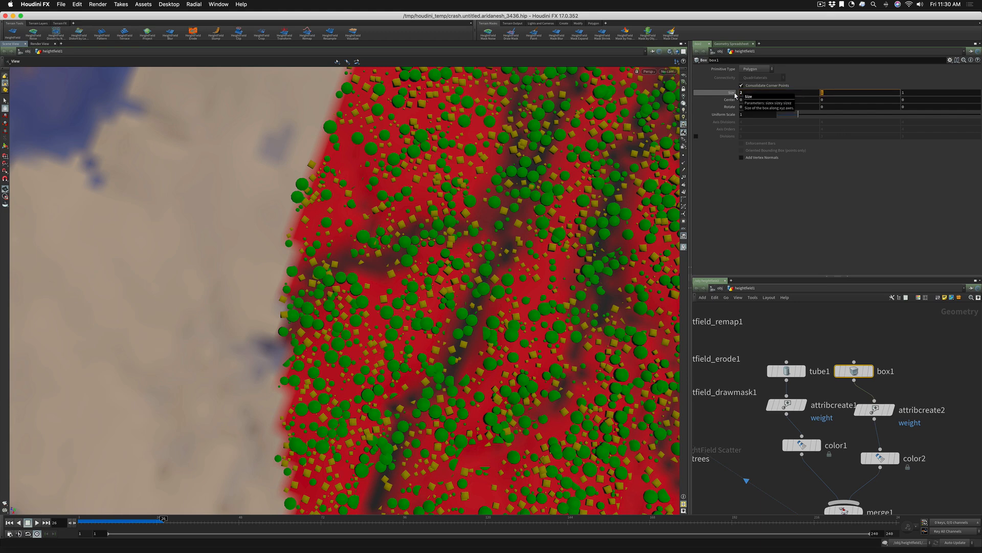
type("2")
key("Tab")
type("2")
key("Tab")
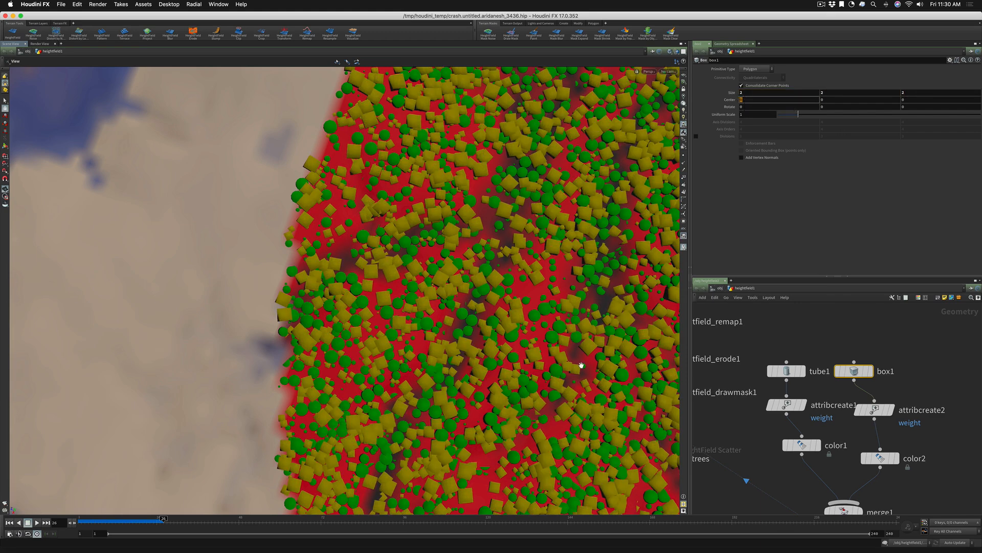
Add a Sphere node with the Polygon primitive type and connect it to a copy of attribcreate2 placed below it
scroll(782, 346, "down", 5)
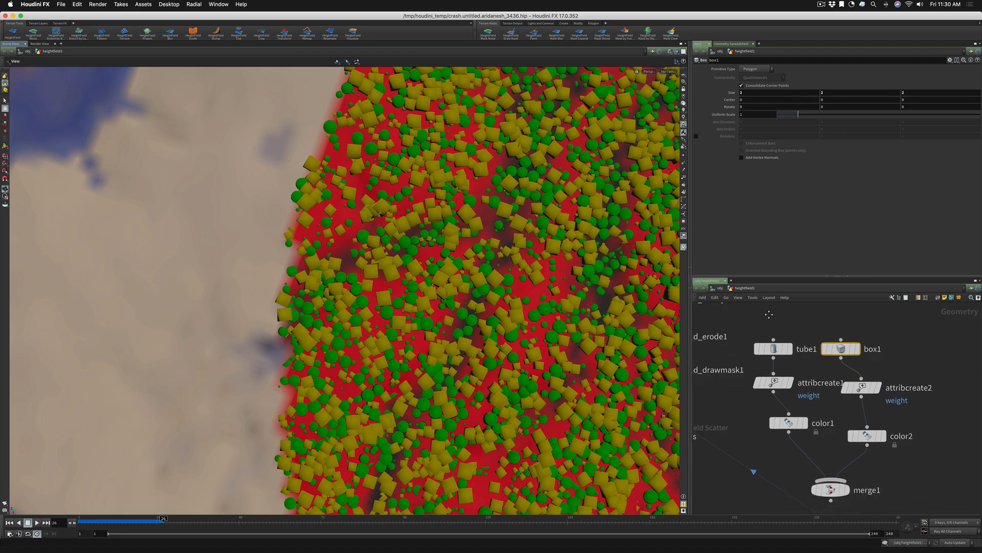
middle_click_drag(831, 390, 814, 393)
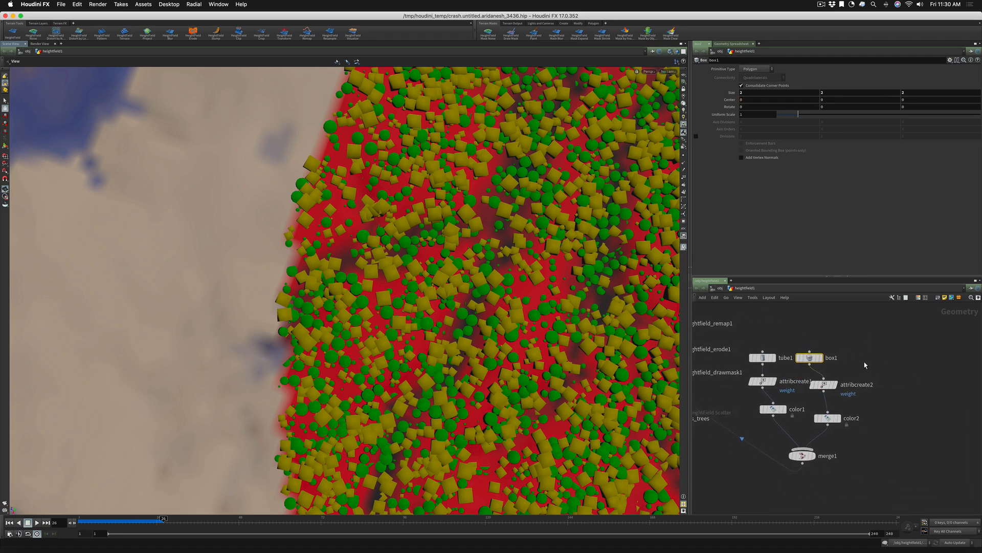
key("Tab")
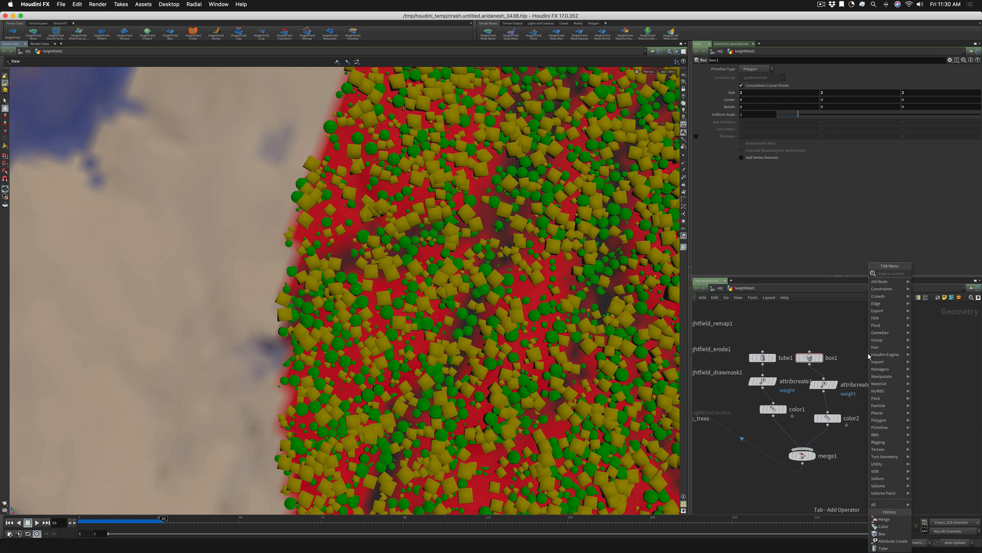
type("sphere")
key("Return")
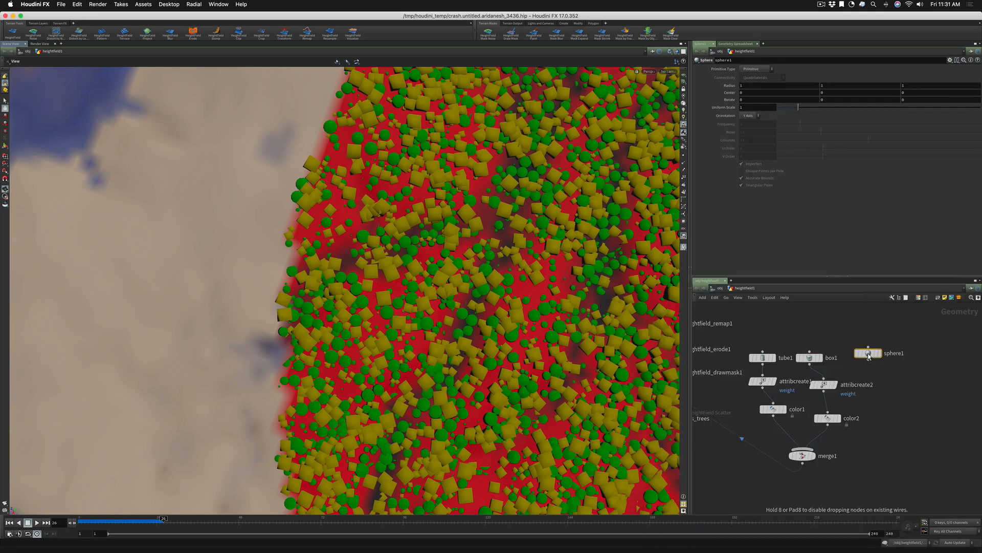
left_click(757, 69)
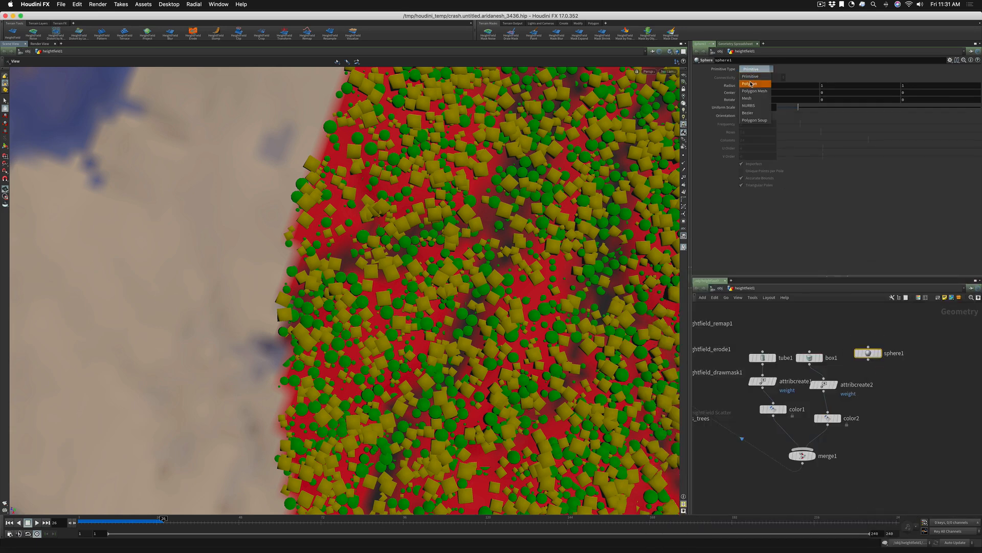
left_click(751, 83)
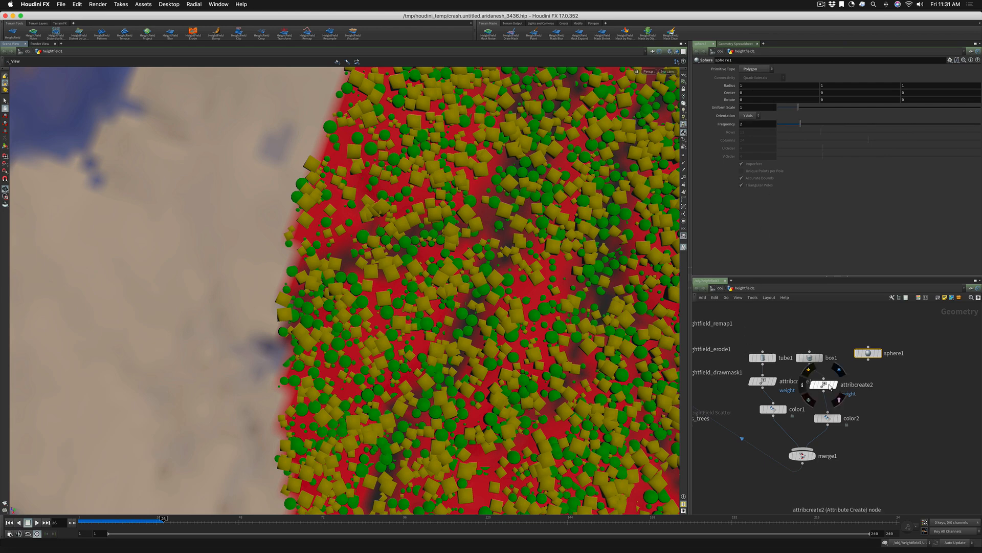
left_click_drag(830, 386, 895, 379, "alt")
Set the weight value of attribcreate1 to 7
left_click(762, 380)
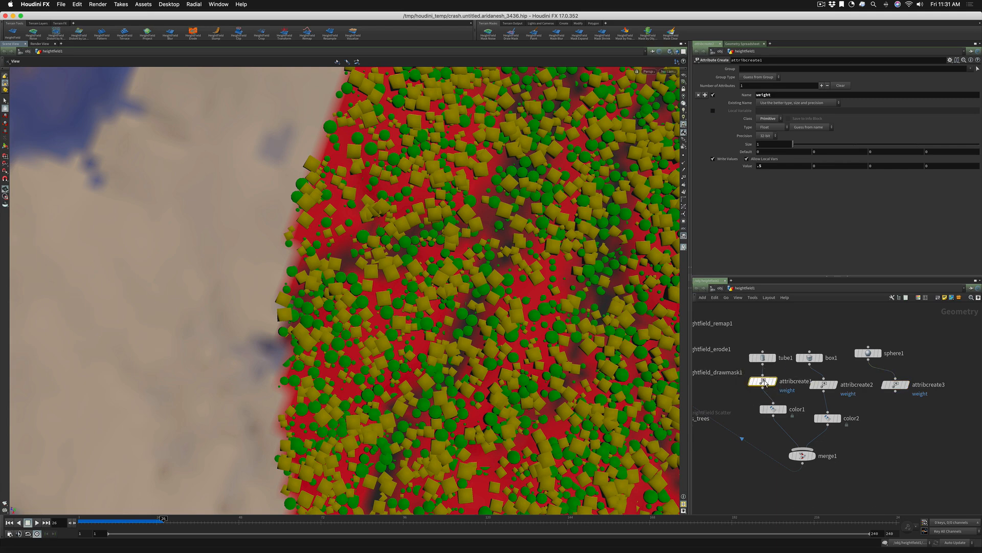
left_click_drag(766, 166, 739, 167)
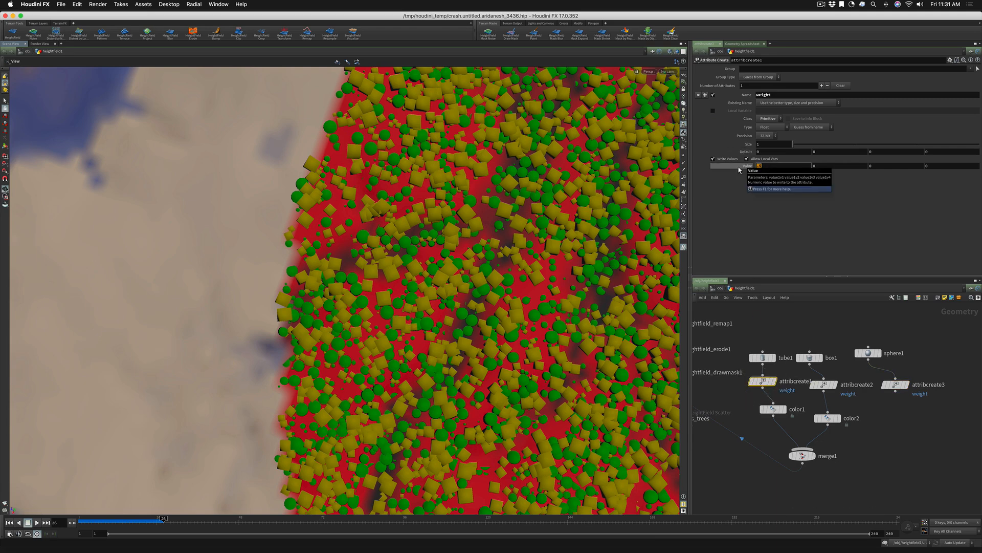
type("7")
key("Return")
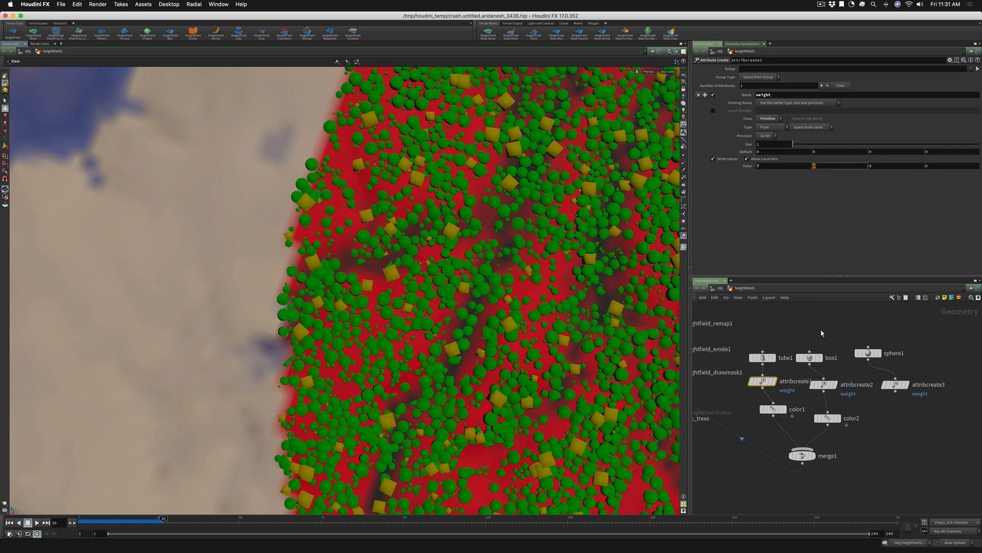
Set the weight value to .1 on attribcreate2 and to .7 on attribcreate1
left_click(823, 384)
type(".")
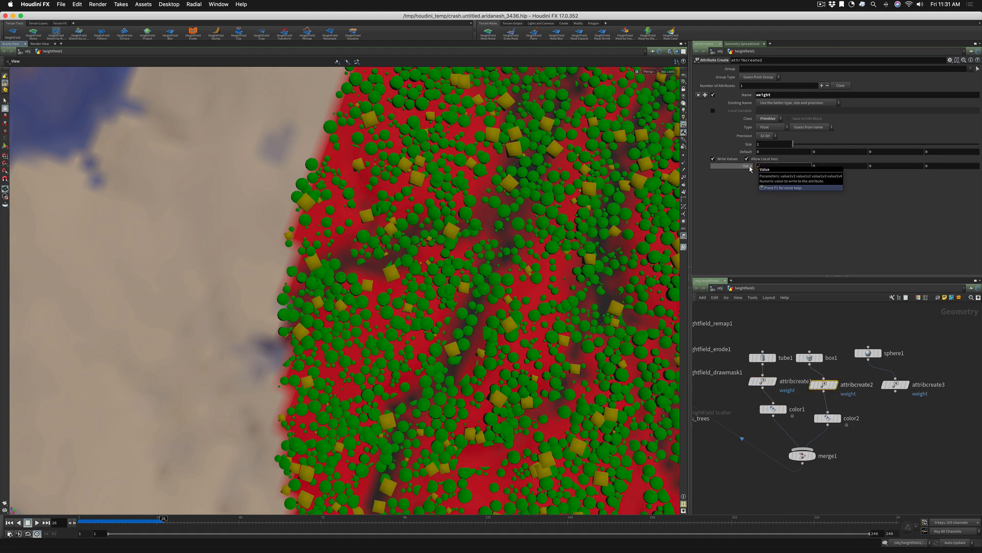
type("1")
key("Tab")
left_click(762, 382)
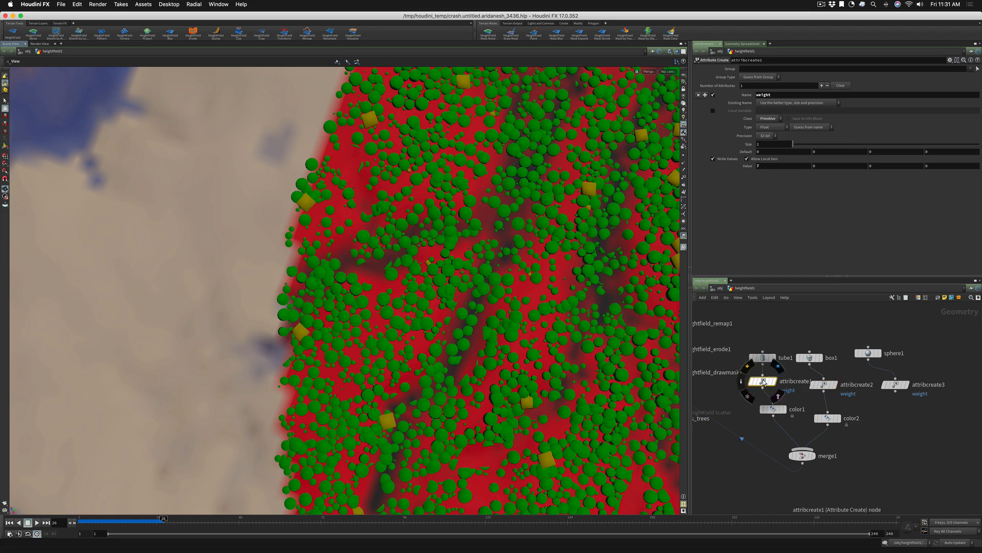
type(".7")
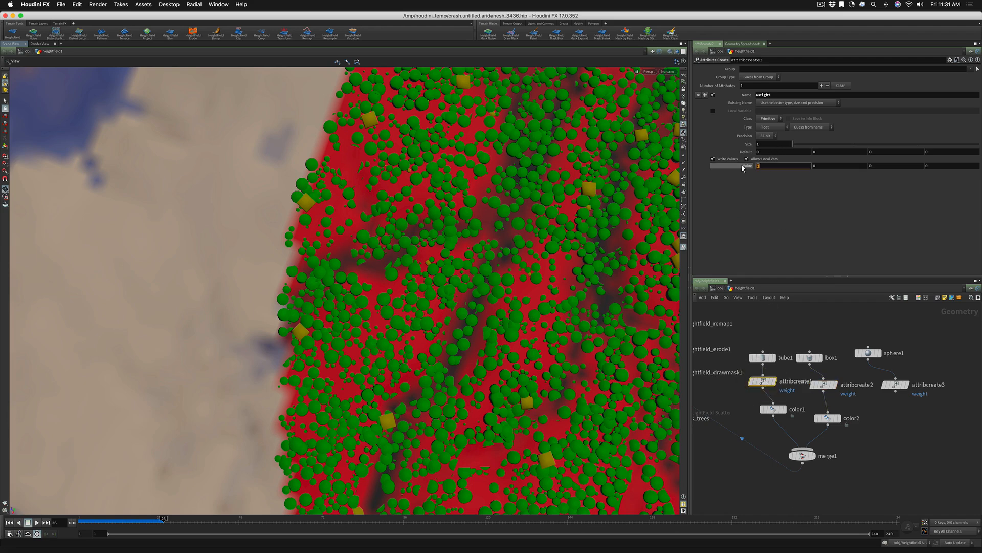
key("Tab")
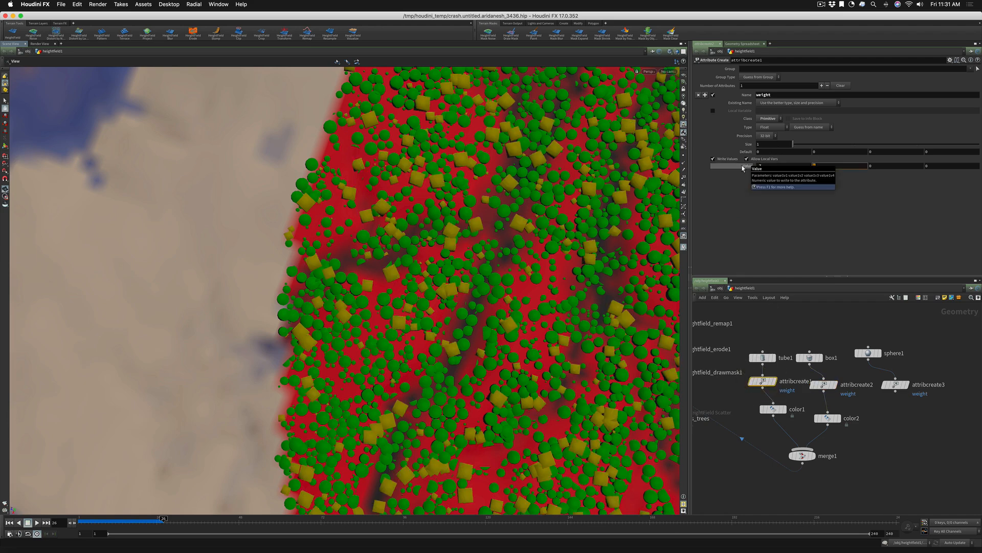
Set the weight value of attribcreate3, the node below sphere1, to .2
left_click(895, 385)
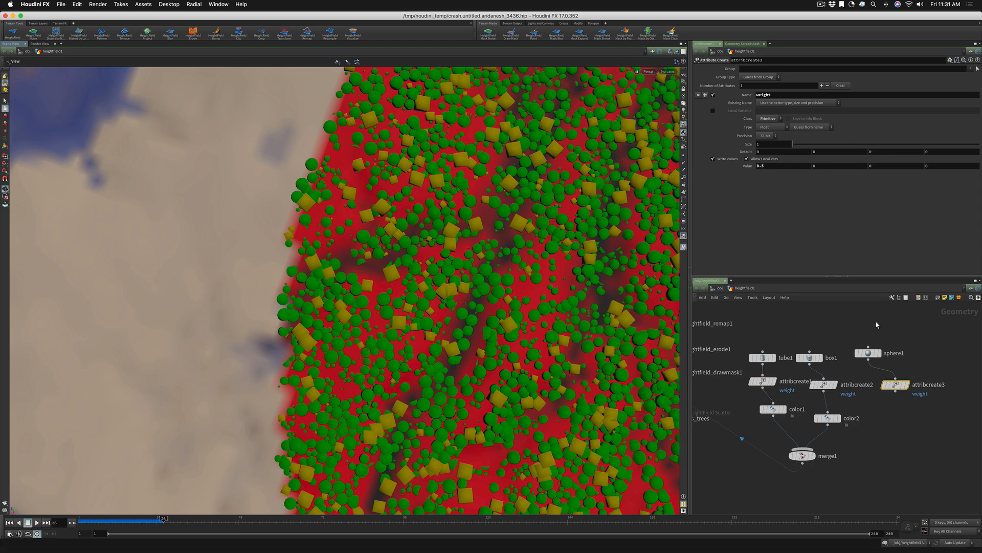
double_click(768, 166)
type(".2")
key("Tab")
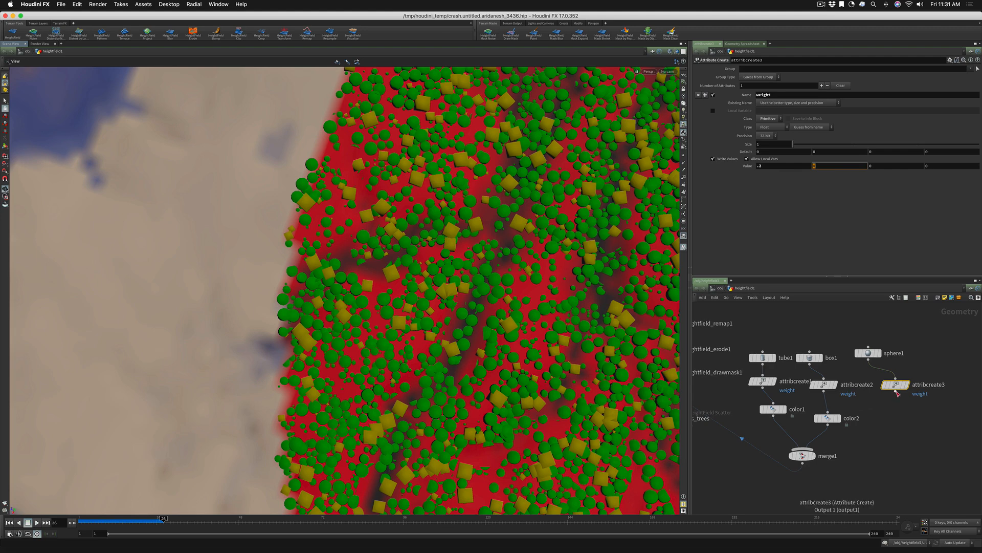
left_click(895, 391)
key("Escape")
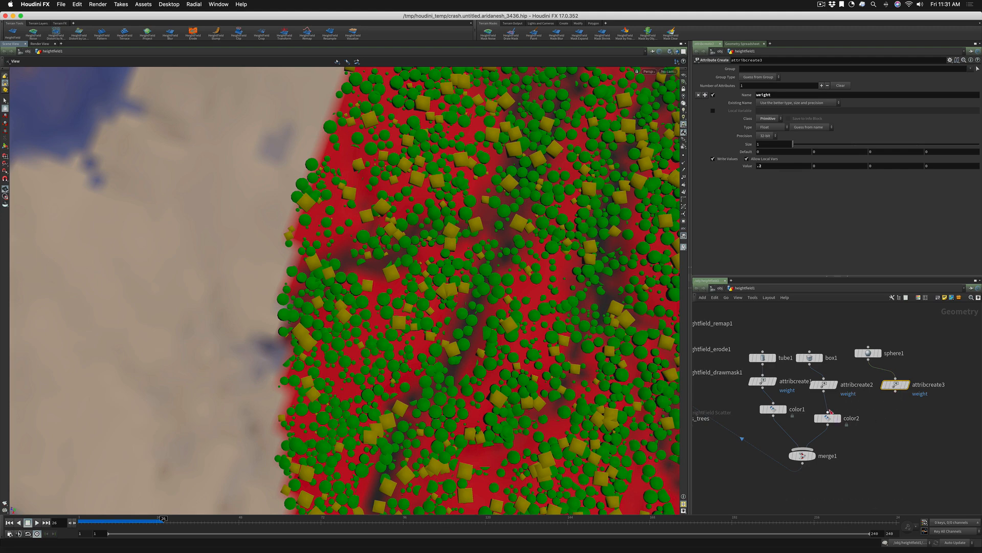
Place a copy of color2 below attribcreate3, colored magenta (0.9, 0, 0.9), and feed it into merge1
left_click_drag(829, 421, 894, 418, "alt")
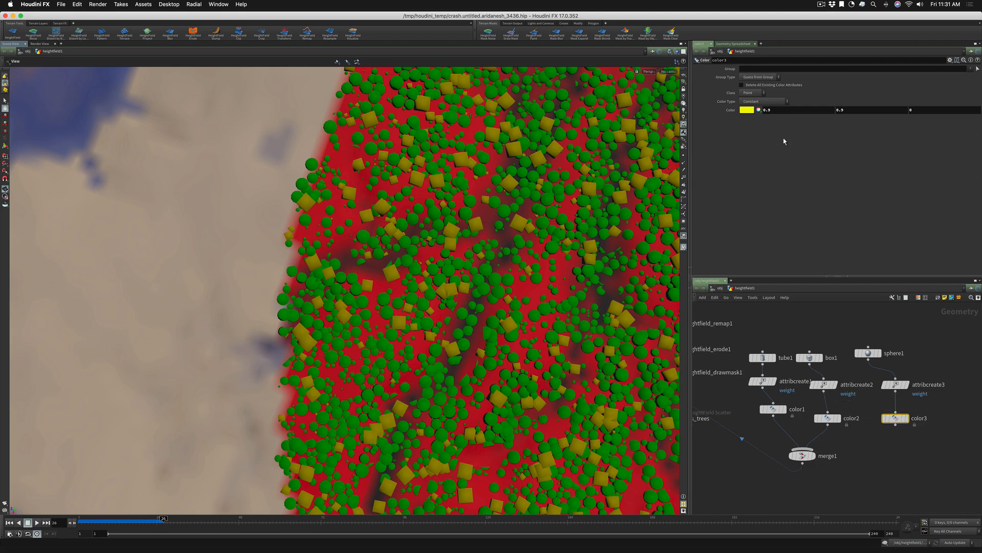
left_click(748, 110)
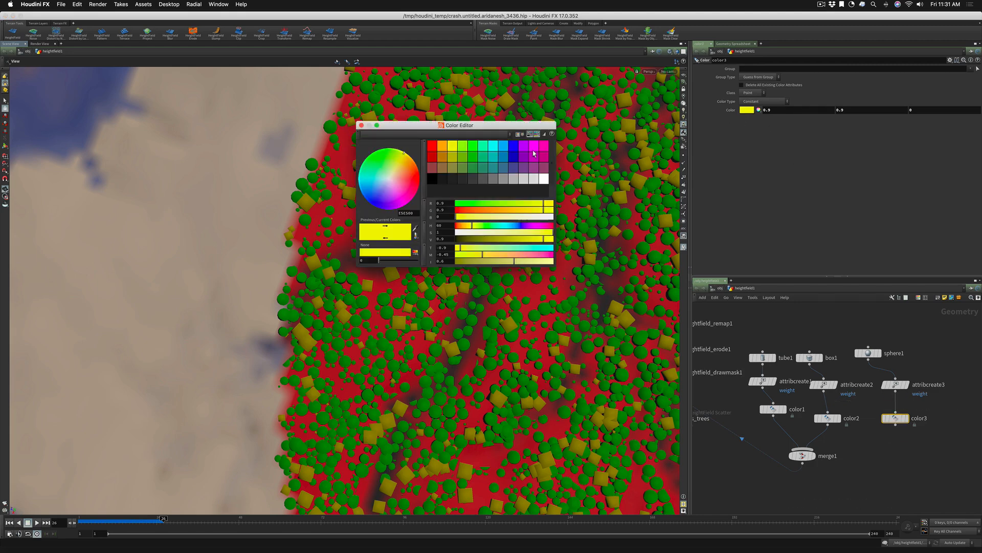
left_click(533, 151)
left_click(361, 124)
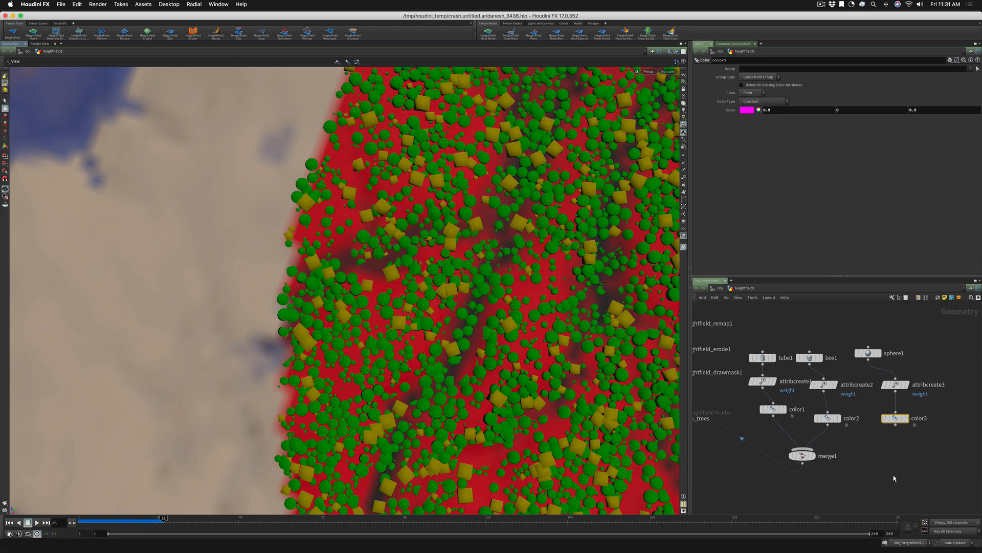
left_click_drag(896, 424, 819, 449)
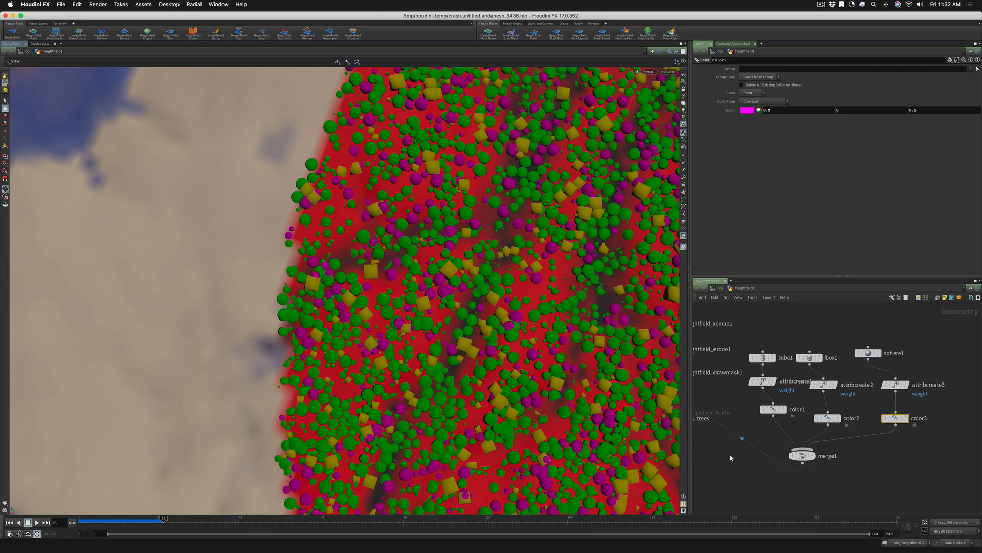
Open the geometry spreadsheet of hs_trees in a widened floating window and examine the scatter points' attribute columns through variant
middle_click_drag(731, 455, 865, 450)
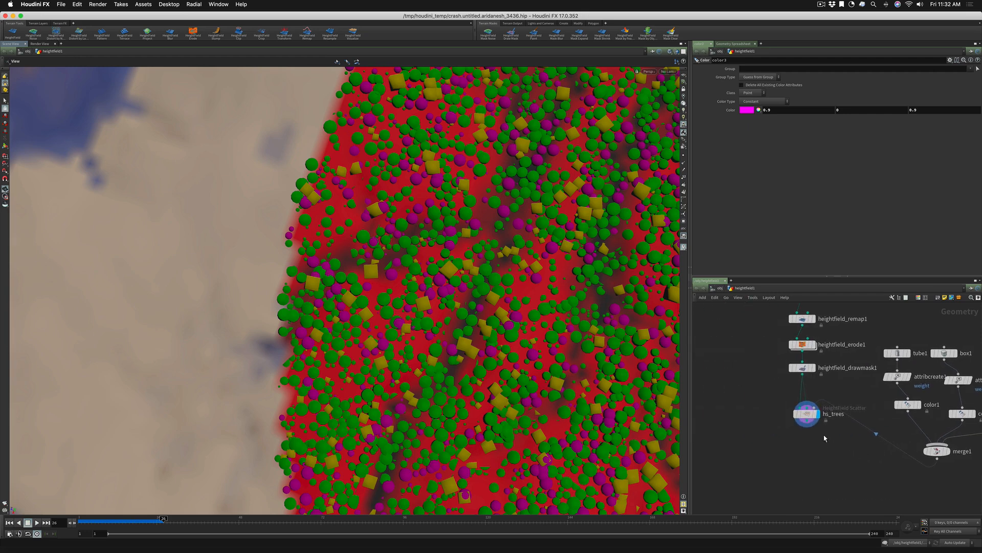
left_click(810, 417)
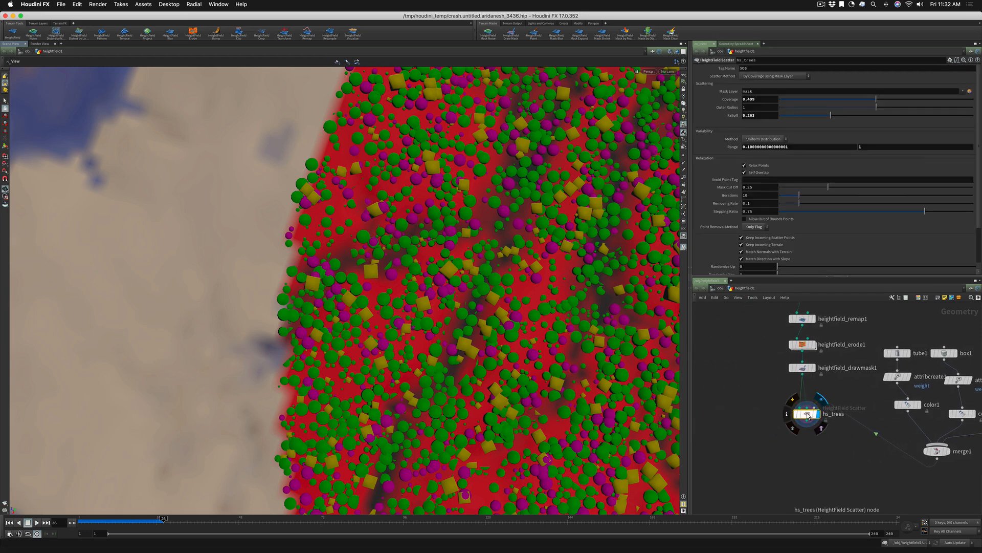
right_click(808, 416)
left_click(819, 455)
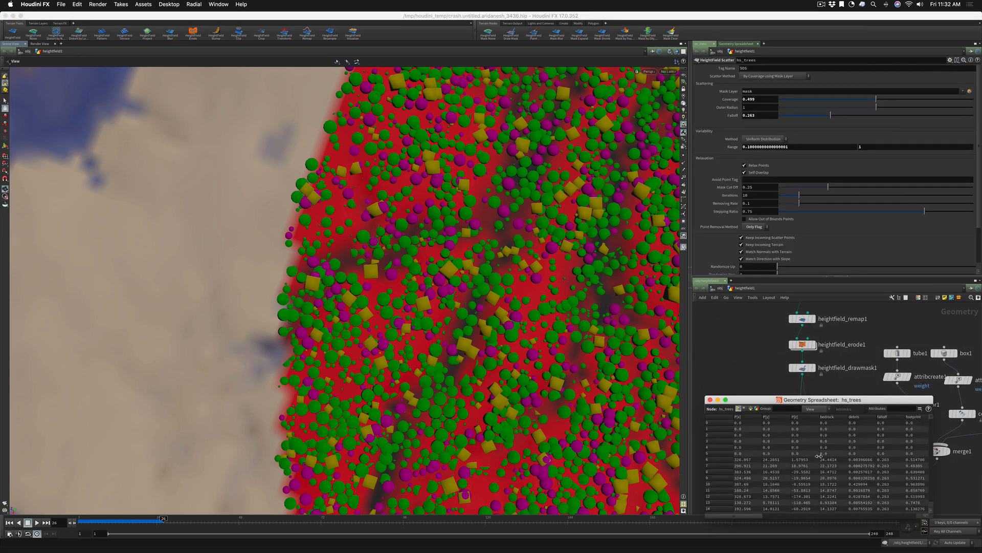
left_click_drag(800, 403, 403, 230)
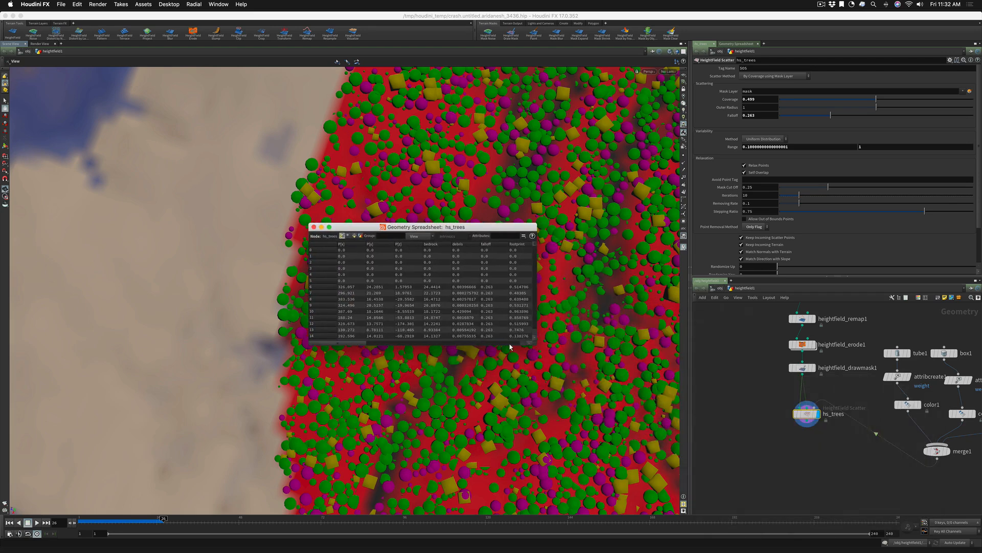
left_click_drag(532, 341, 841, 365)
left_click_drag(563, 366, 724, 378)
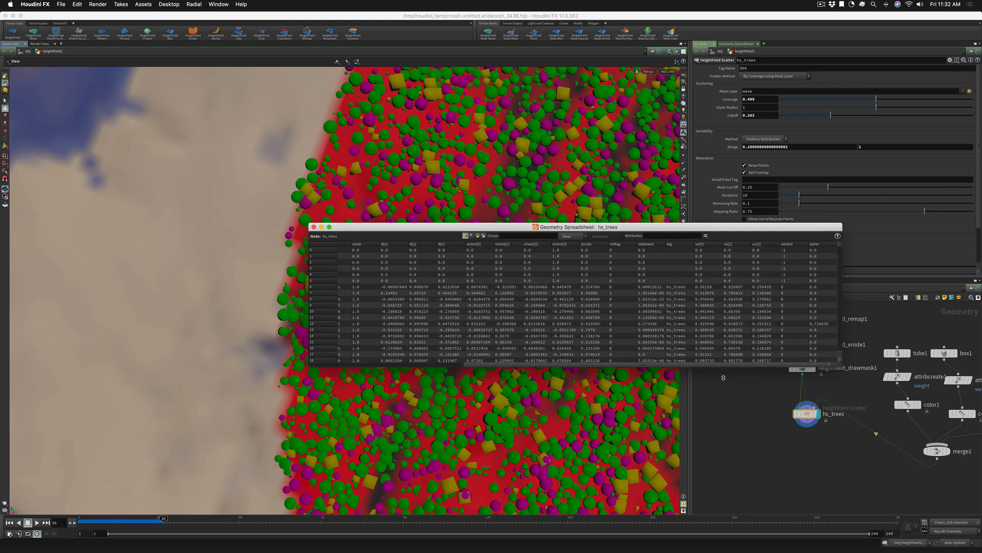
Examine the variant values across the full range of hs_trees points in the floating geometry spreadsheet, moving the window clear of the node network
scroll(840, 250, "down", 2)
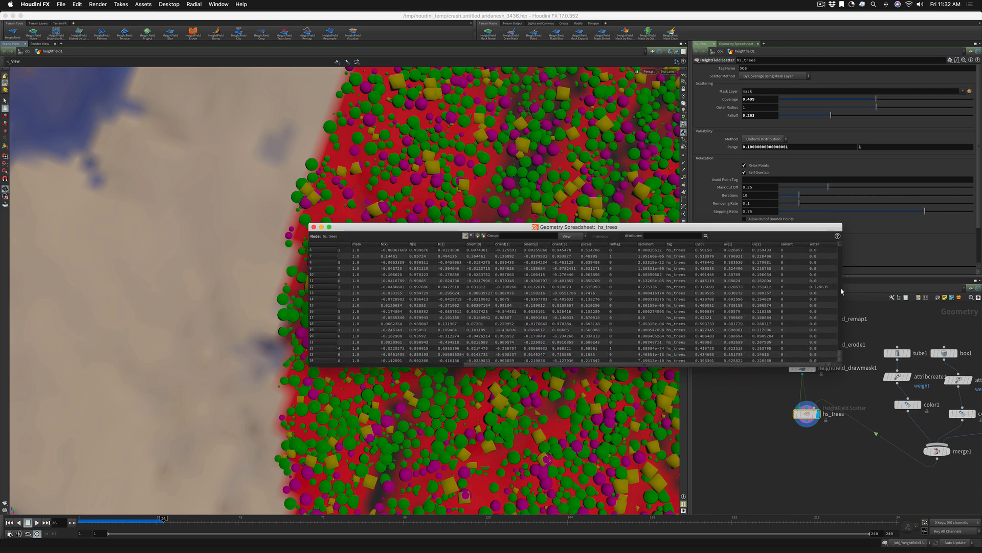
left_click_drag(840, 244, 771, 258)
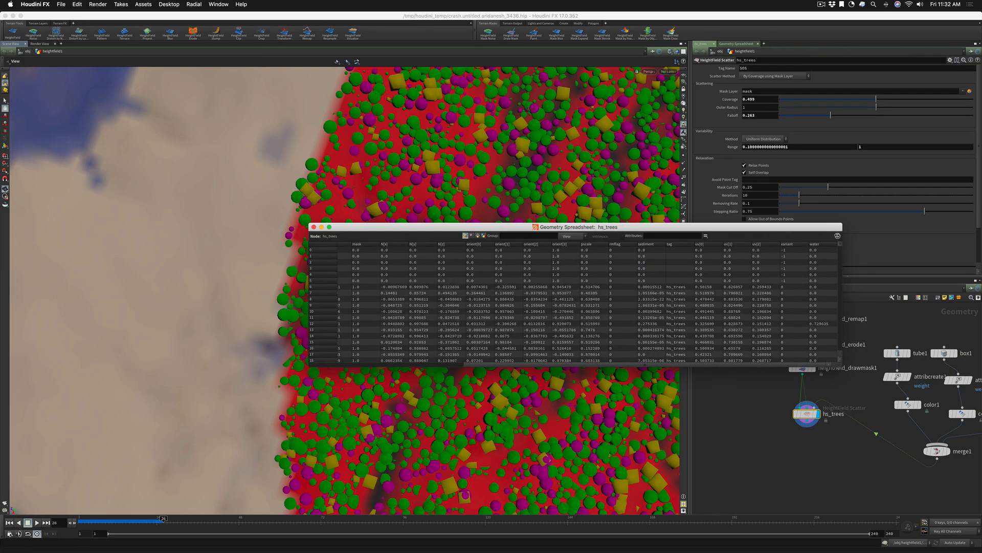
left_click_drag(460, 231, 268, 211)
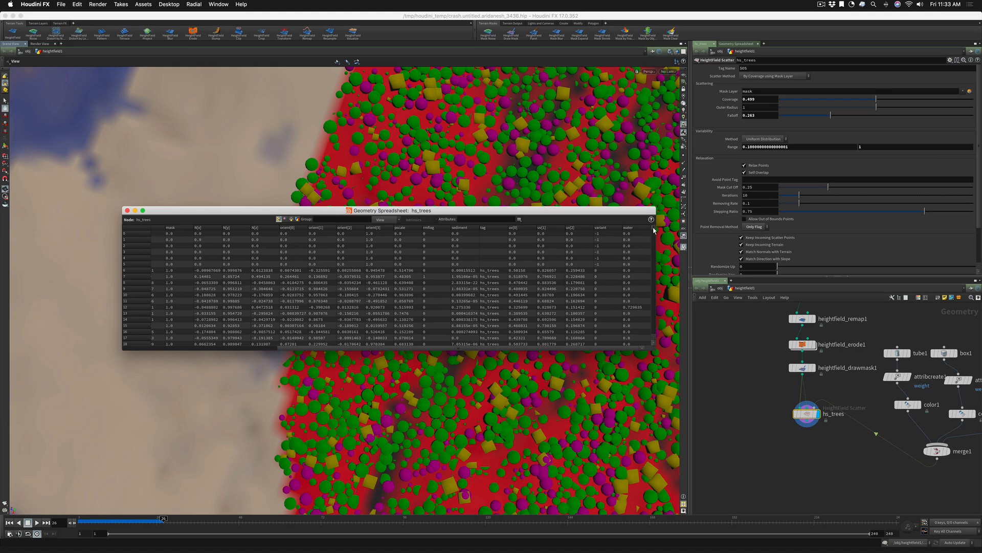
scroll(653, 230, "down", 20)
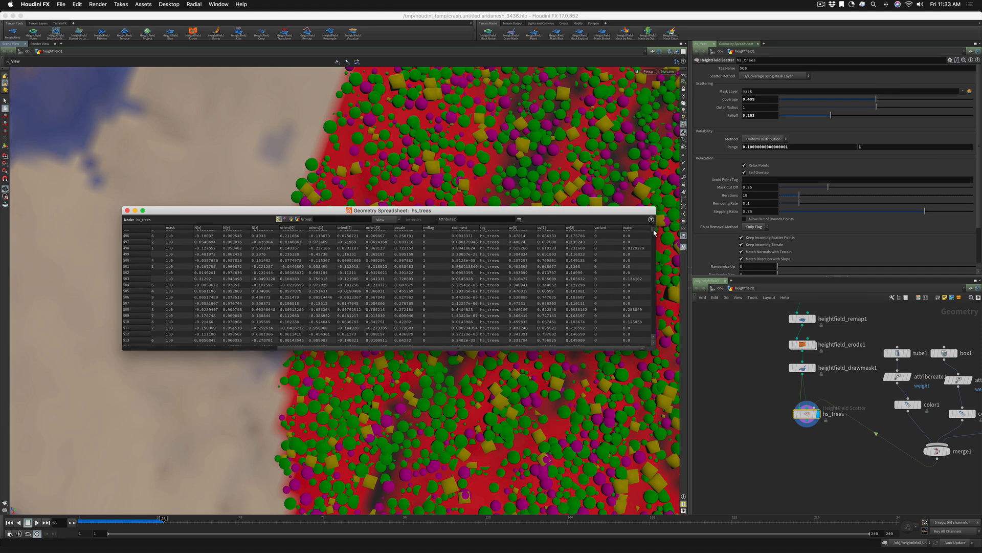
left_click_drag(654, 233, 660, 308)
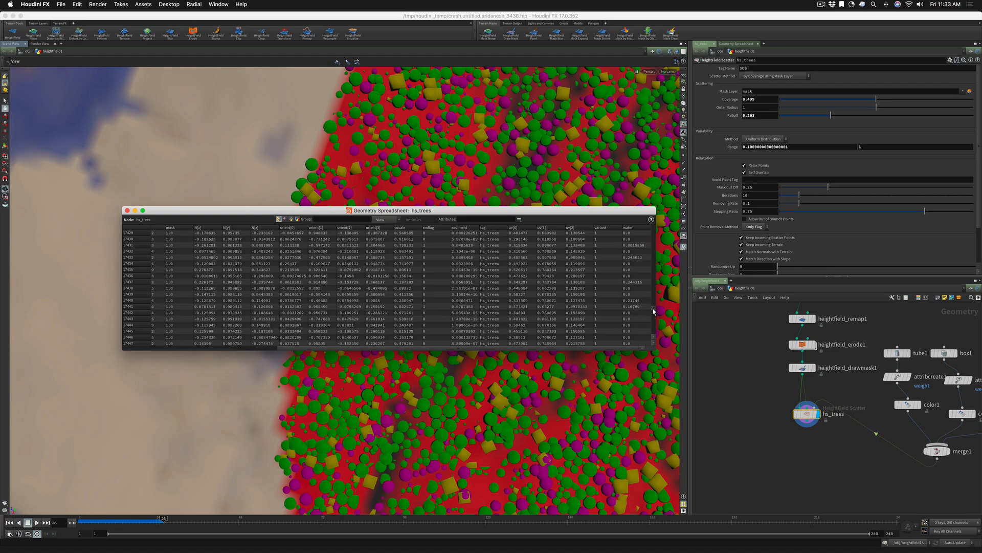
left_click_drag(656, 311, 653, 327)
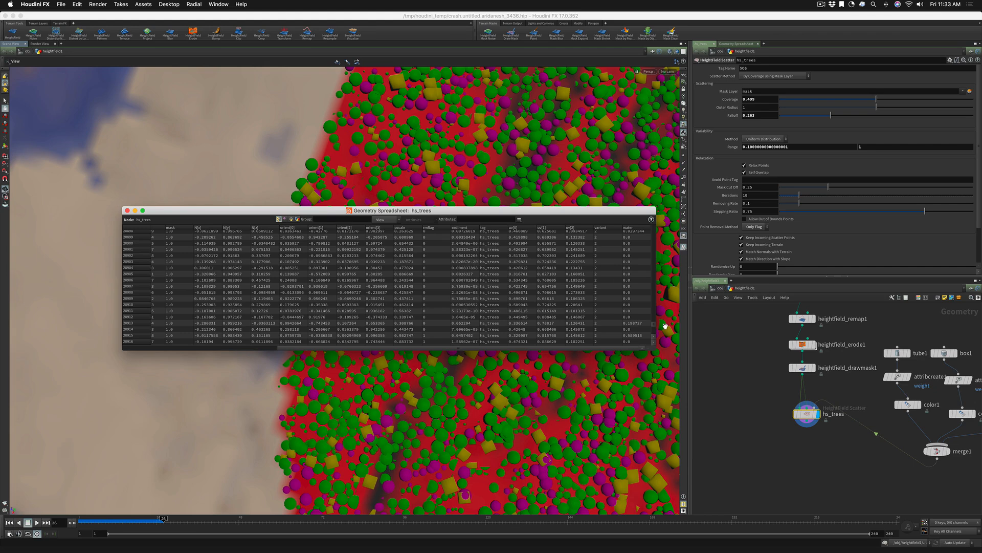
left_click_drag(655, 326, 654, 322)
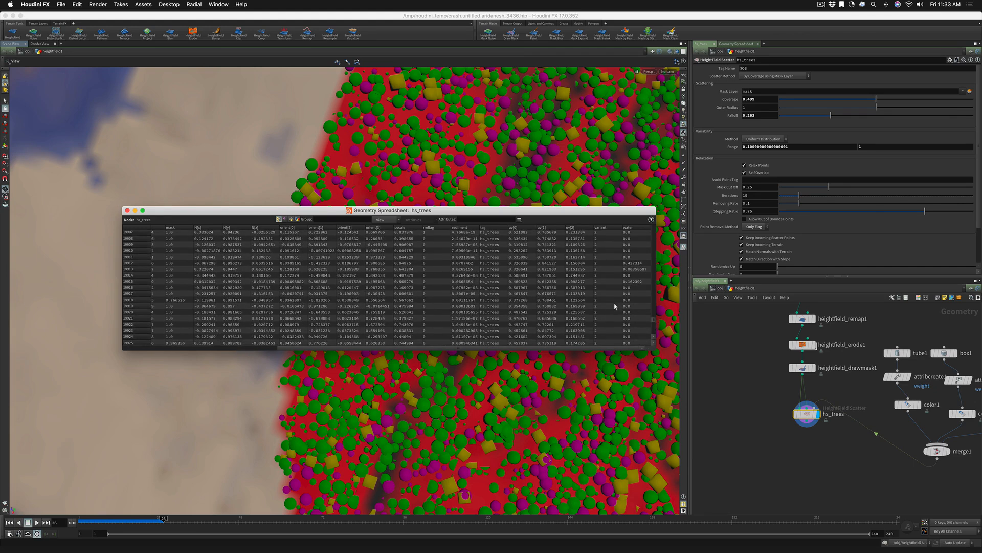
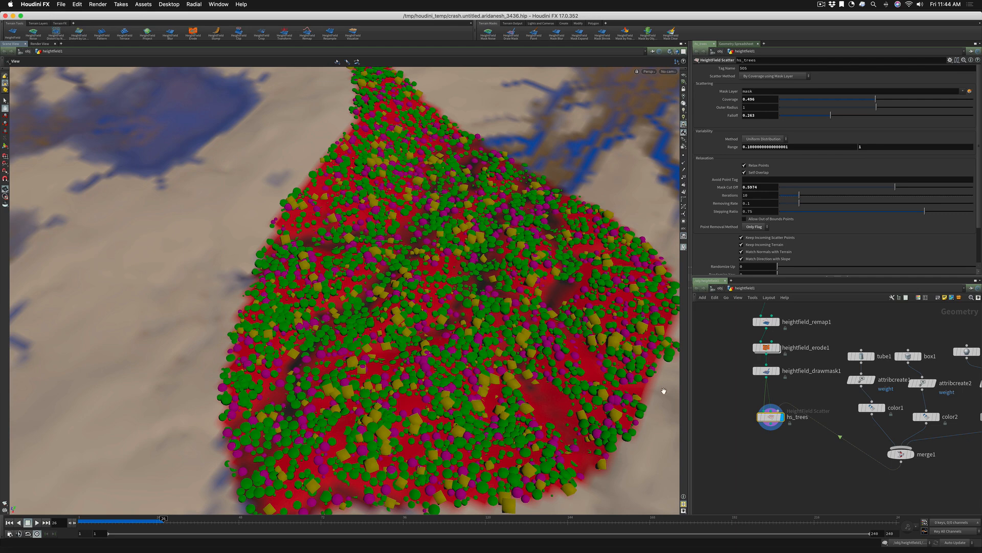
Set the stroke blur radius of heightfield_drawmask1 to 34.77 to soften the scatter mask's edges
mouse_move(771, 419)
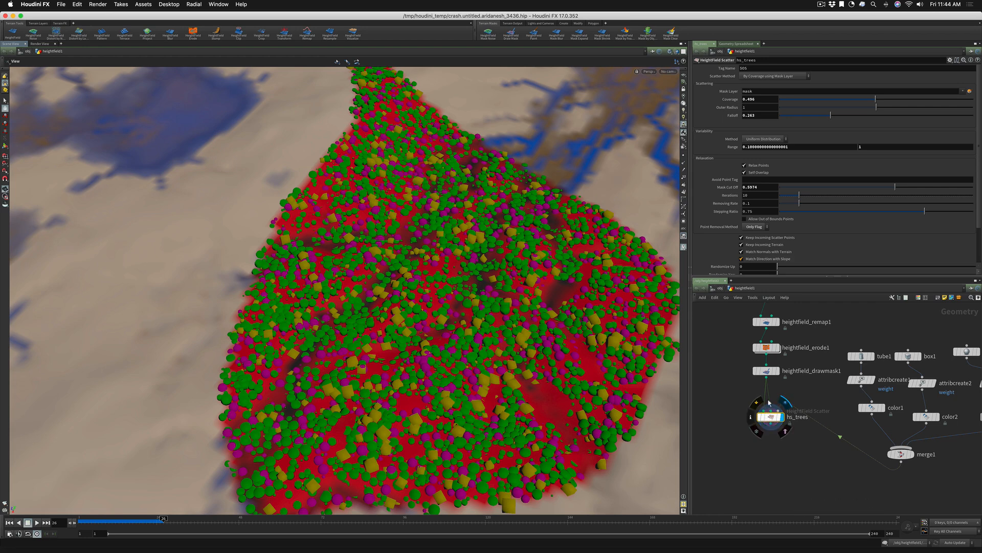
middle_click_drag(734, 338, 738, 404)
left_click(770, 436)
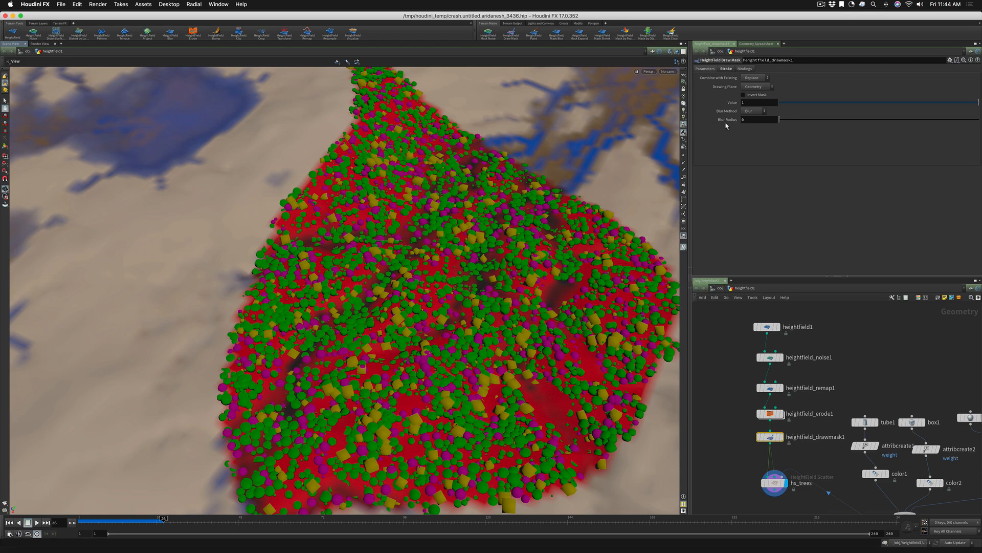
left_click_drag(788, 124, 850, 125)
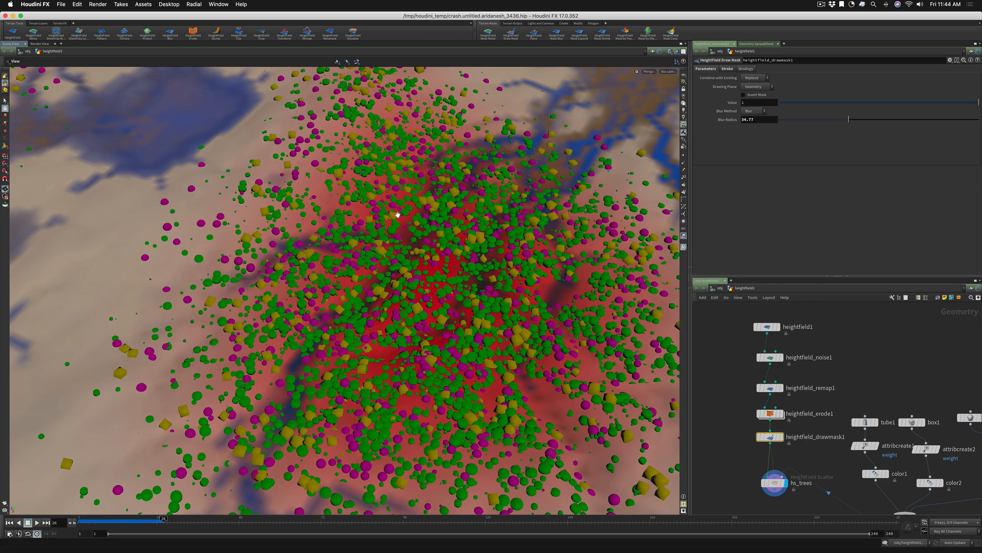
right_click_drag(404, 217, 392, 240)
left_click_drag(392, 239, 433, 225)
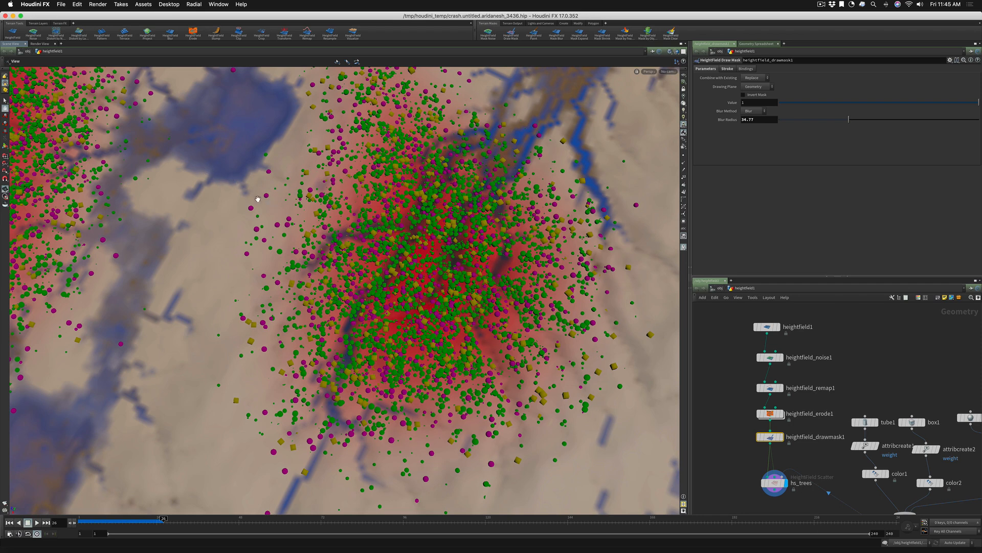
right_click_drag(367, 138, 246, 230)
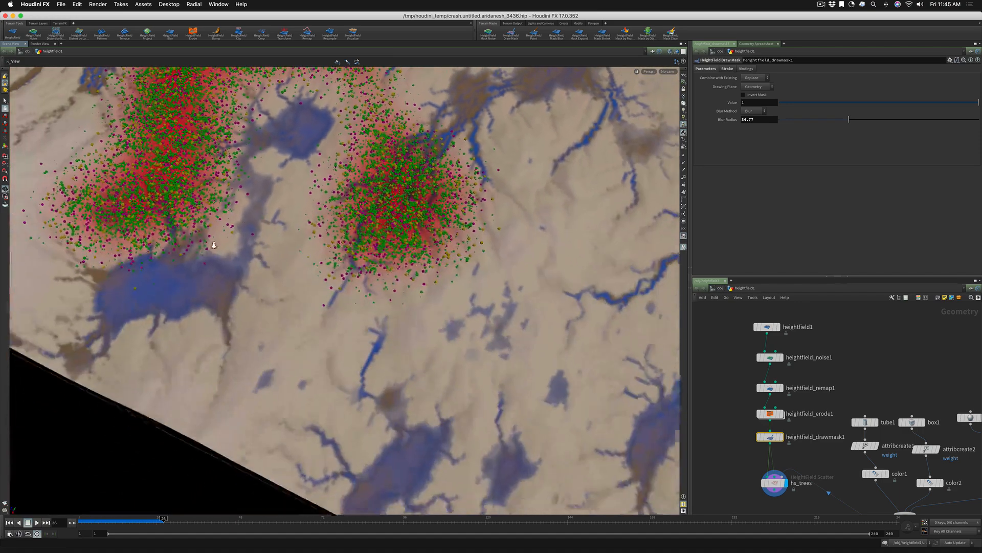
left_click_drag(245, 230, 203, 250)
middle_click_drag(271, 215, 238, 327)
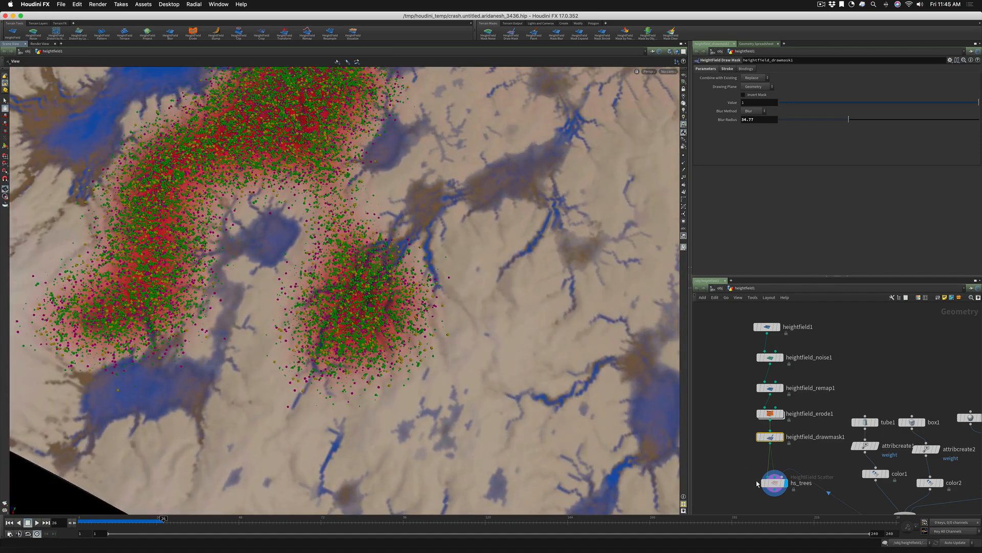
Set the mask cut off of hs_trees to 0.1998
left_click(774, 482)
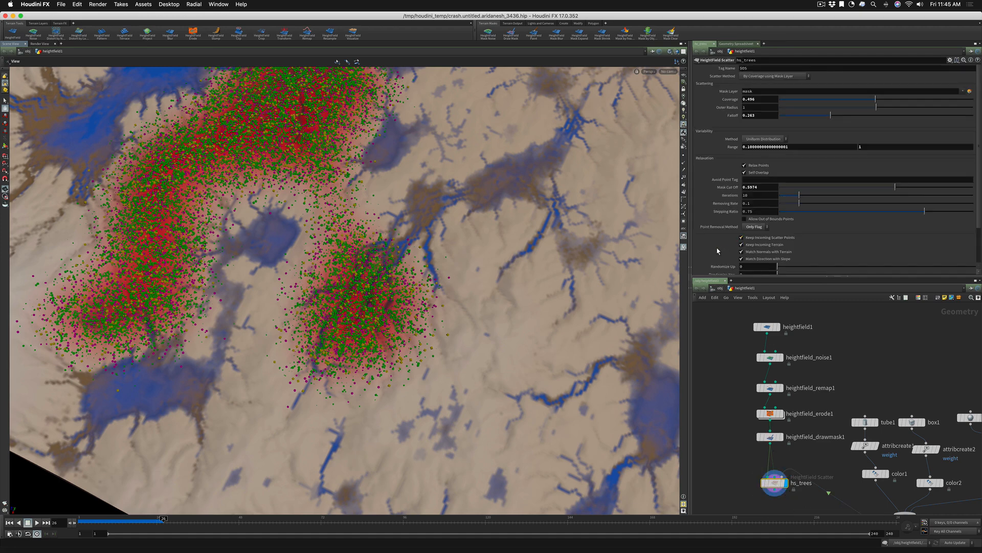
mouse_move(724, 191)
left_click_drag(896, 190, 796, 190)
left_click_drag(796, 188, 819, 188)
Set the point removal method of hs_trees to Remove and raise its mask cut off
left_click(754, 226)
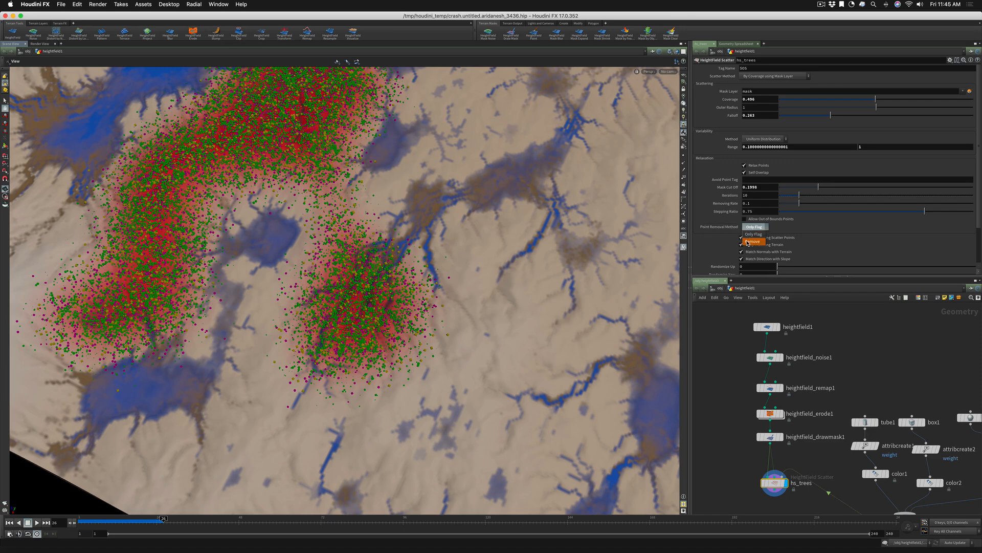
left_click(748, 242)
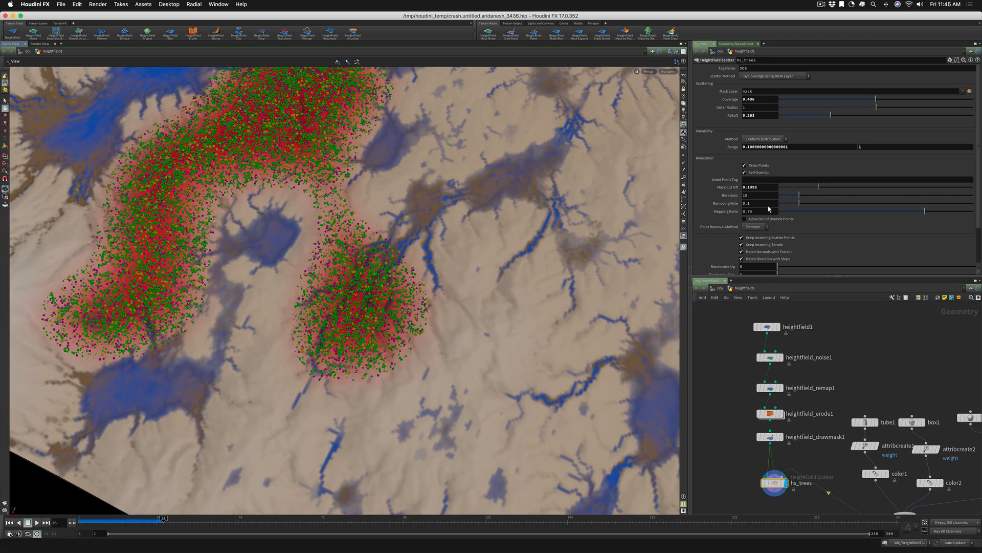
left_click_drag(821, 187, 888, 187)
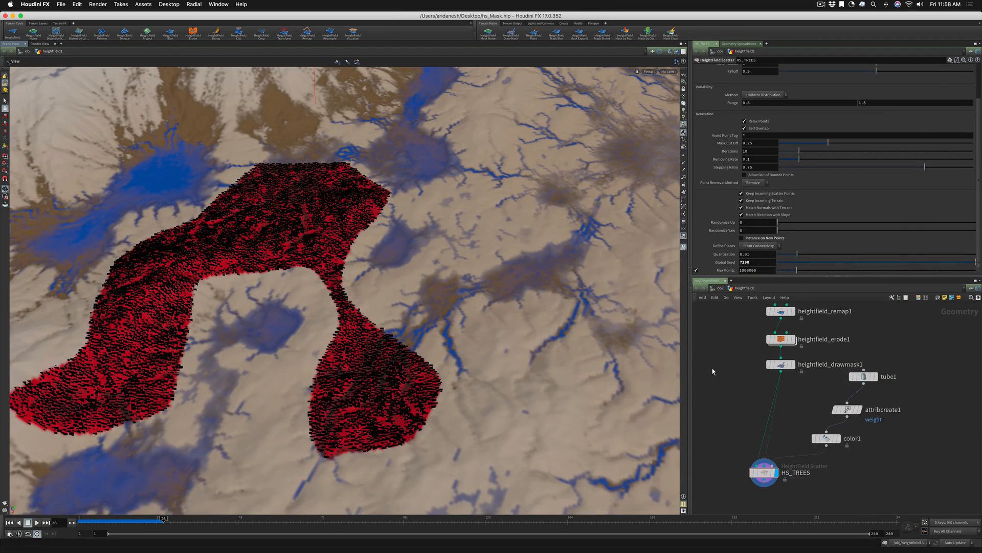
Enable Instance on New Points on HS_TREES so the green tubes are placed on the scattered points
scroll(731, 373, "down", 2)
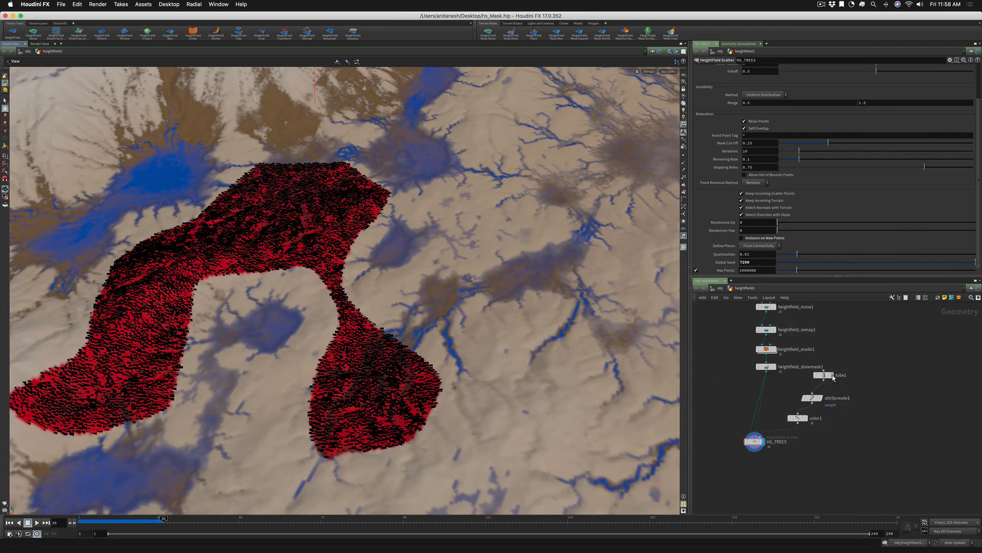
left_click(799, 418)
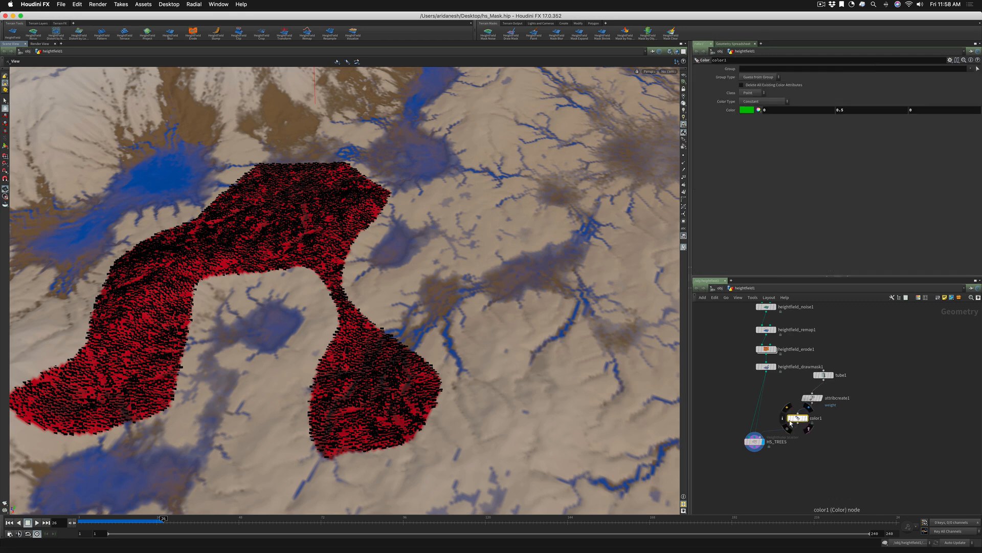
left_click(754, 441)
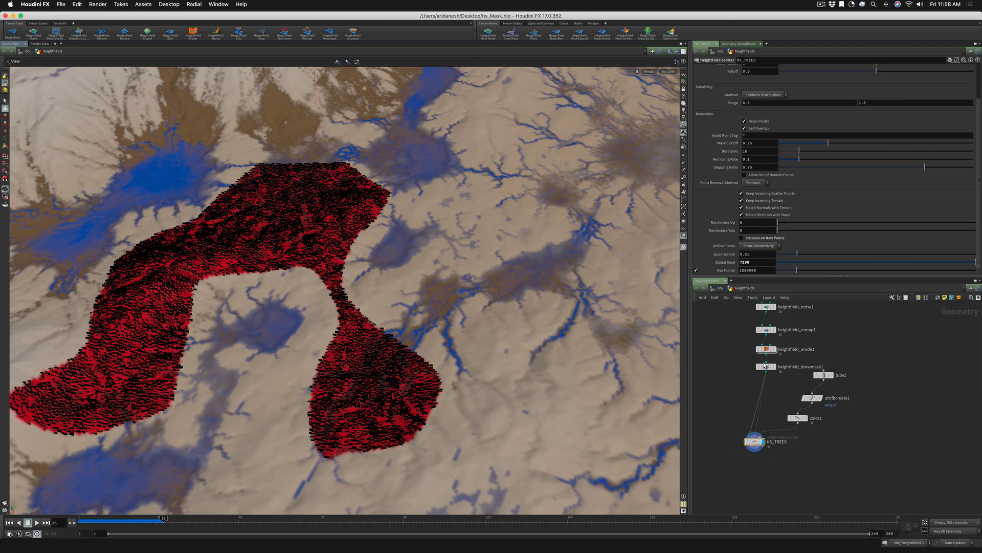
left_click(741, 238)
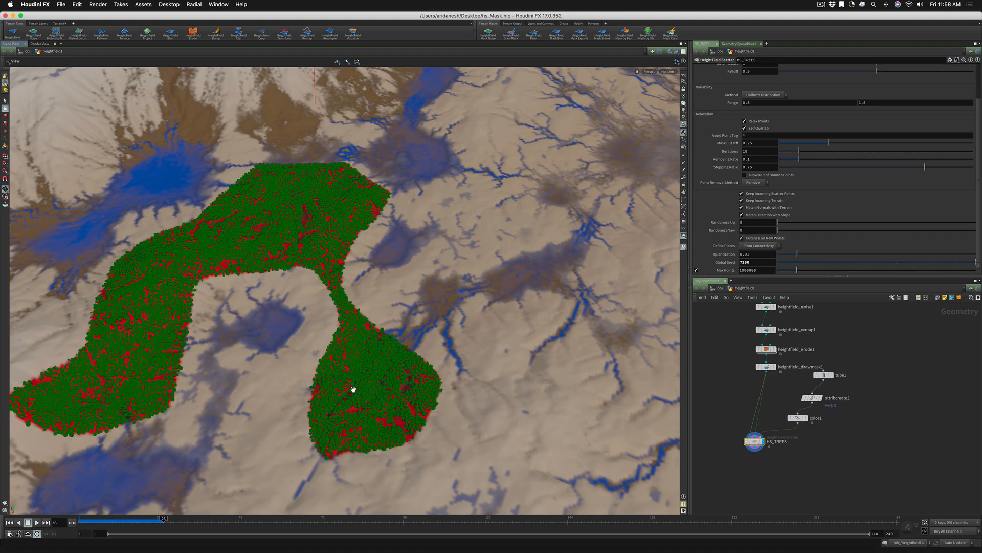
left_click_drag(353, 389, 467, 362)
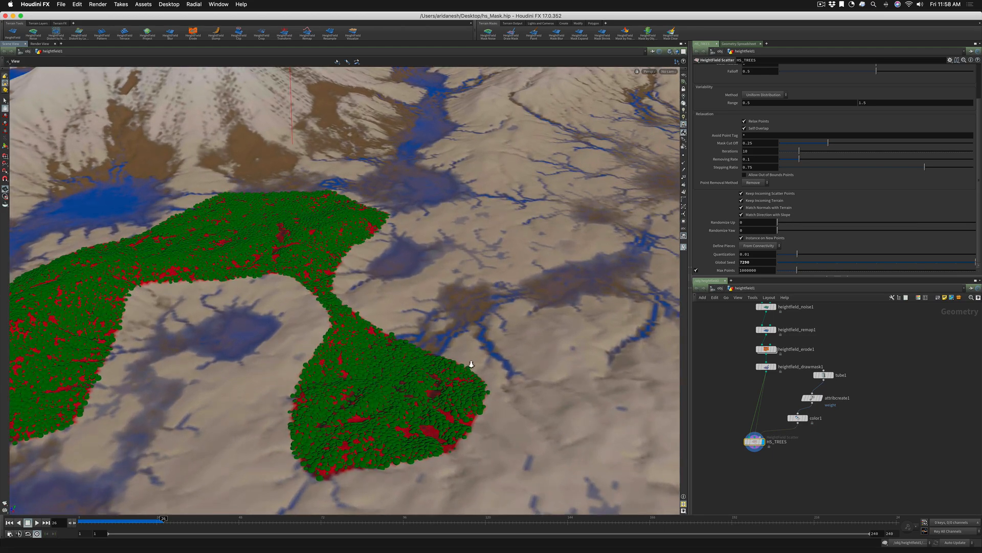
Set the coverage of HS_TREES to 0.001
left_click(740, 443)
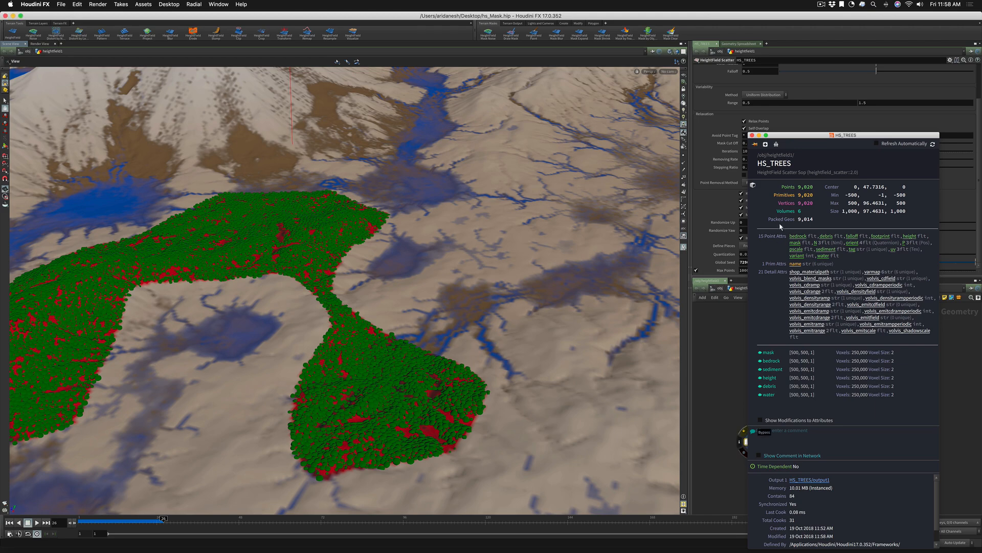
left_click(741, 443)
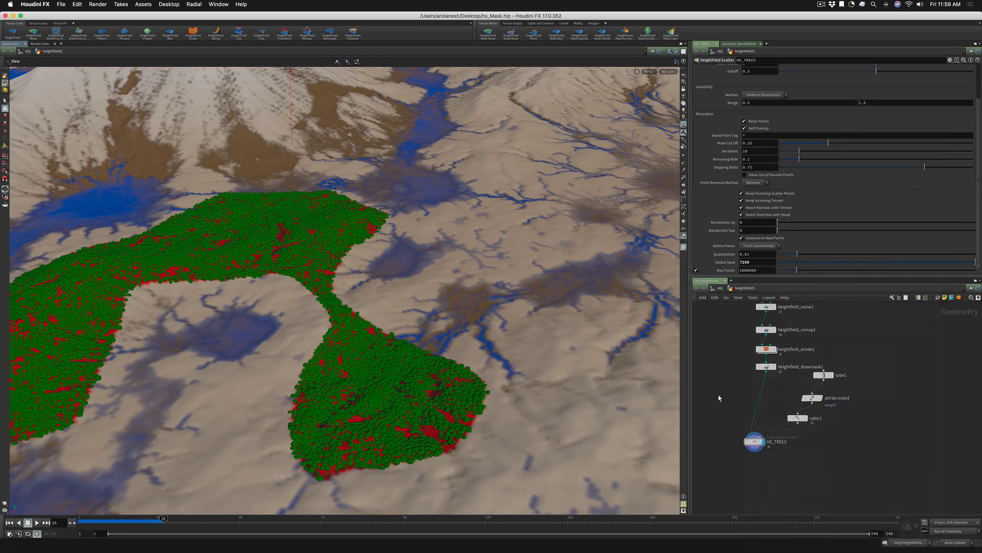
left_click(755, 441)
scroll(817, 188, "up", 3)
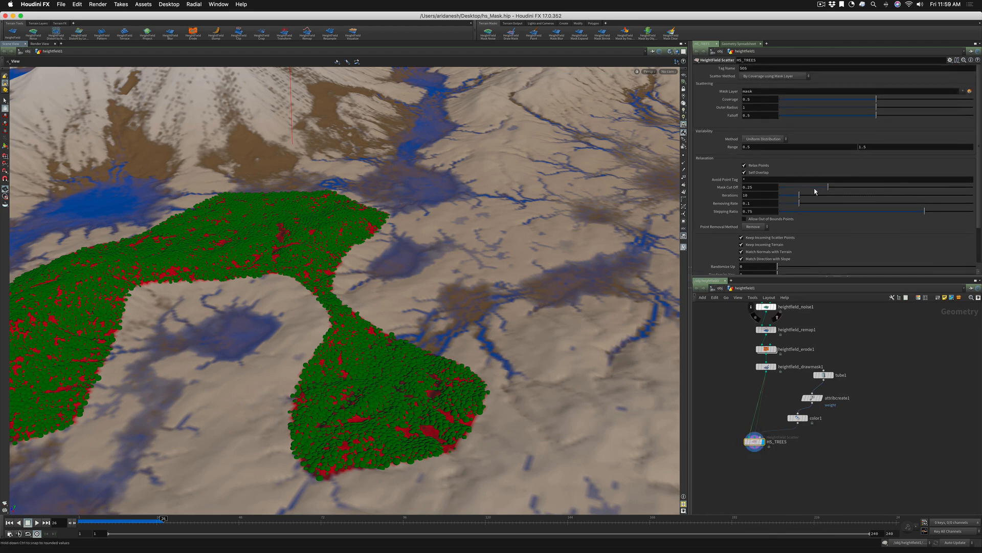
left_click(784, 99)
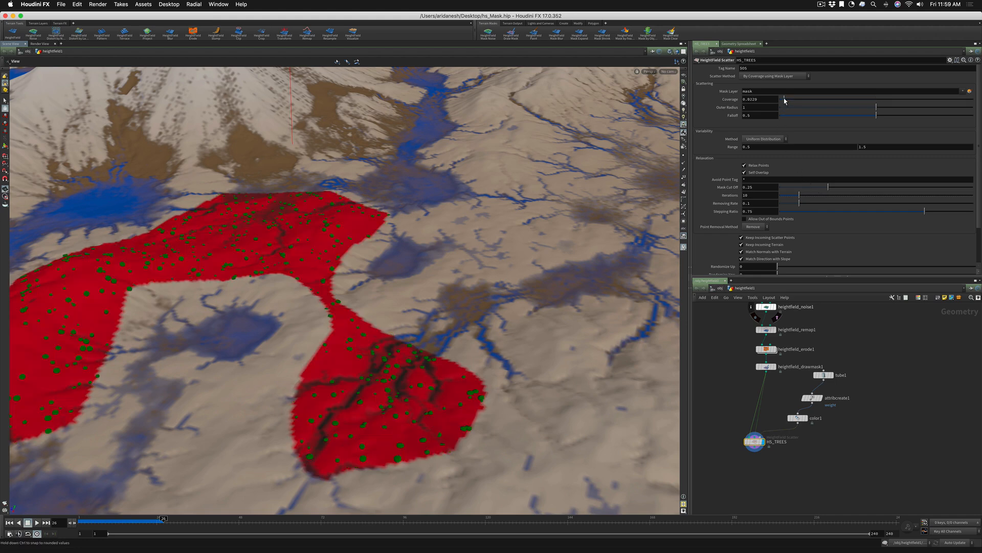
left_click_drag(785, 101, 781, 101)
left_click_drag(492, 241, 450, 288)
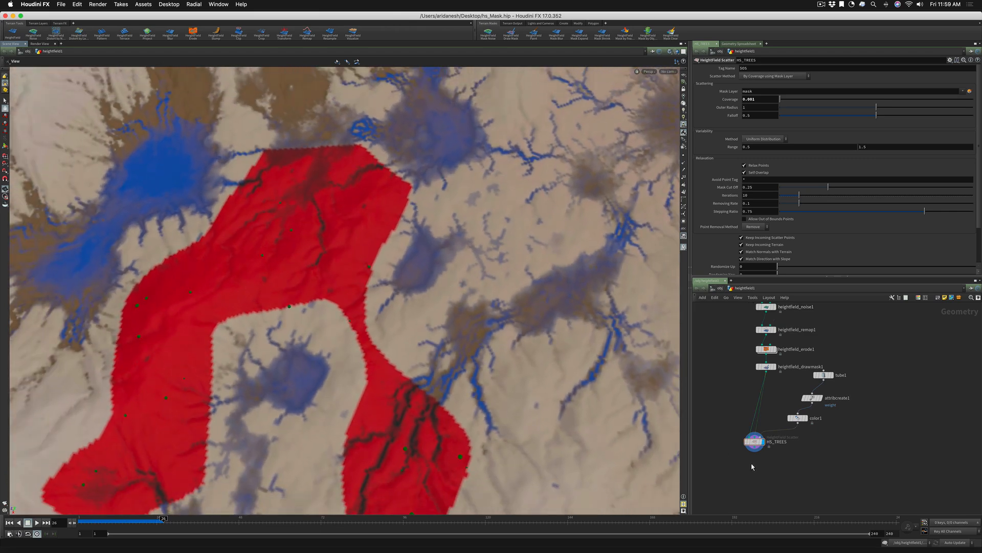
Add a second HeightField Scatter node and place it below HS_TREES
key("Tab")
type("hs")
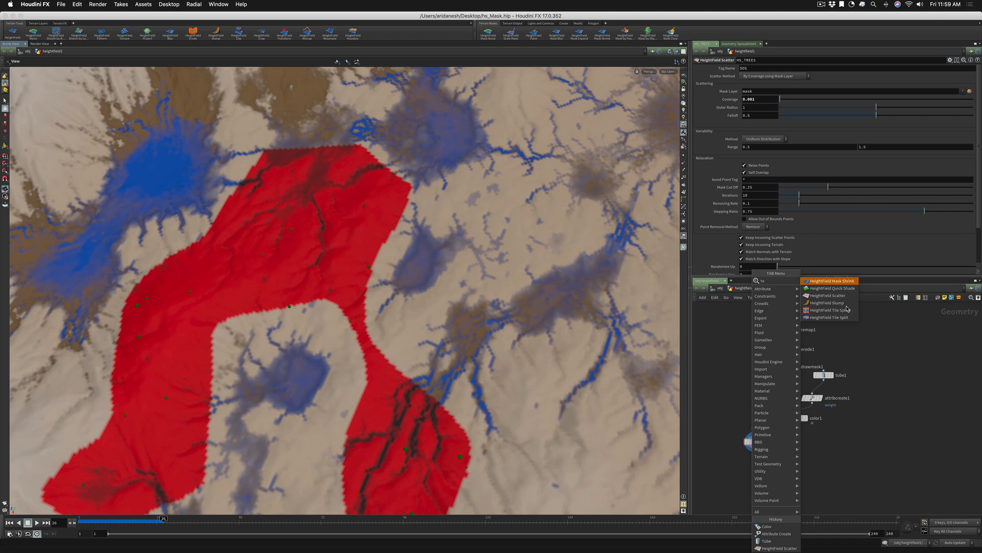
key("Down")
key("Down")
key("Return")
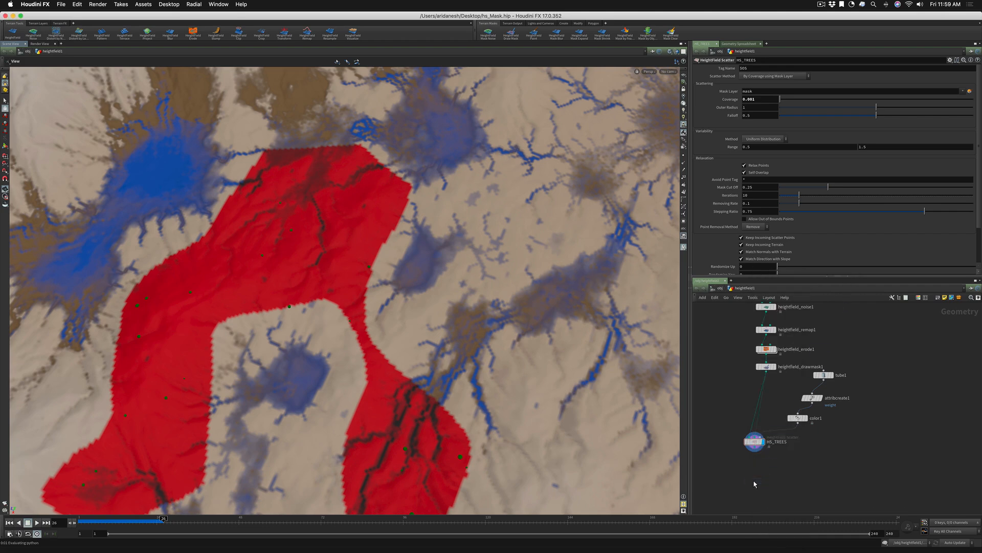
left_click(759, 481)
scroll(775, 466, "up", 2)
middle_click_drag(776, 467, 822, 428)
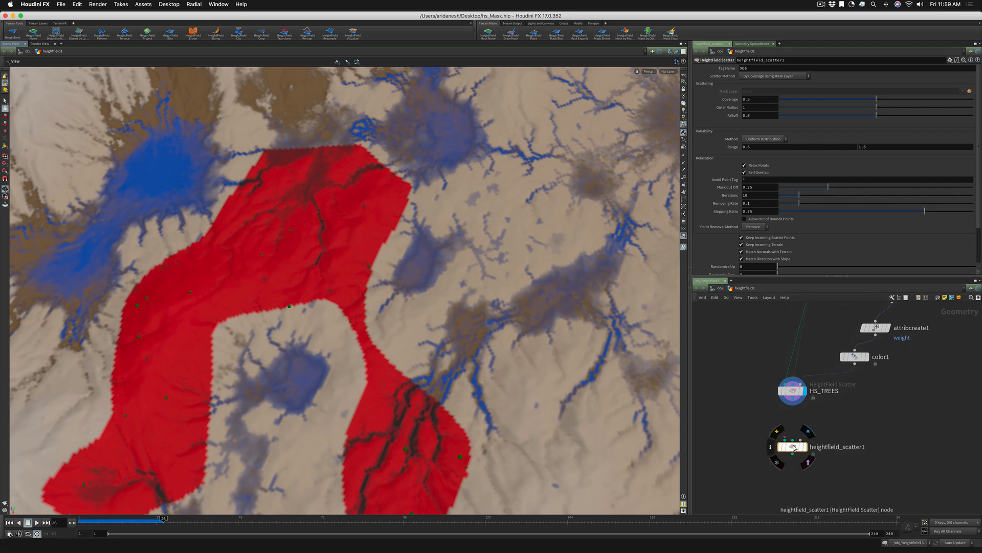
left_click_drag(794, 448, 801, 442)
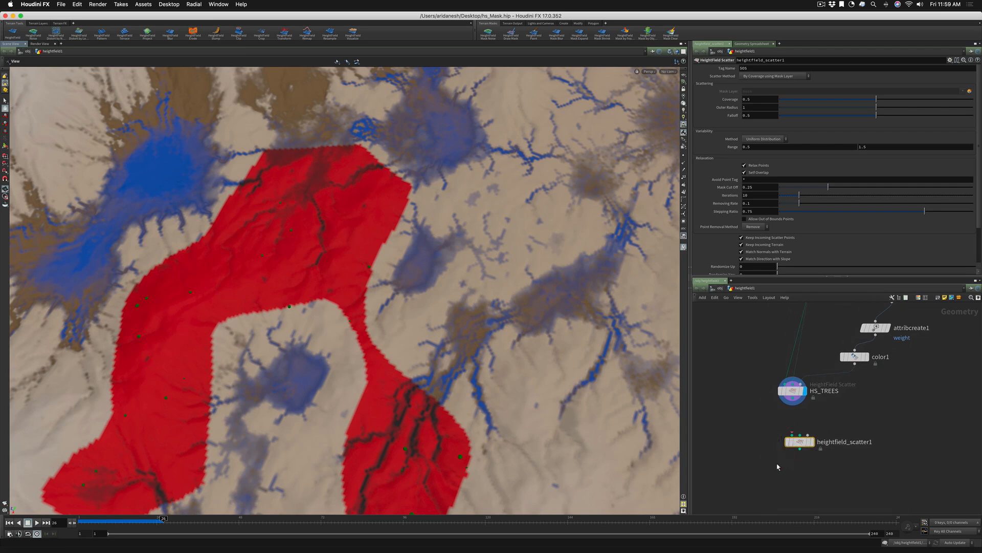
Feed HS_TREES and the heightfield_drawmask1 mask into heightfield_scatter1 and display the new scatter node's result
left_click(790, 432)
left_click(791, 434)
mouse_move(801, 440)
scroll(834, 420, "down", 3)
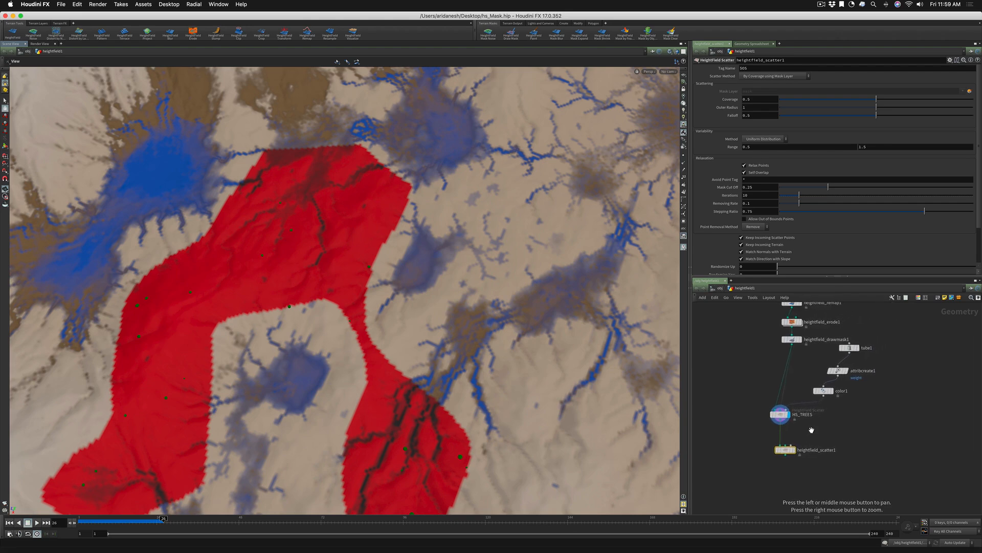
left_click(792, 343)
left_click(785, 442)
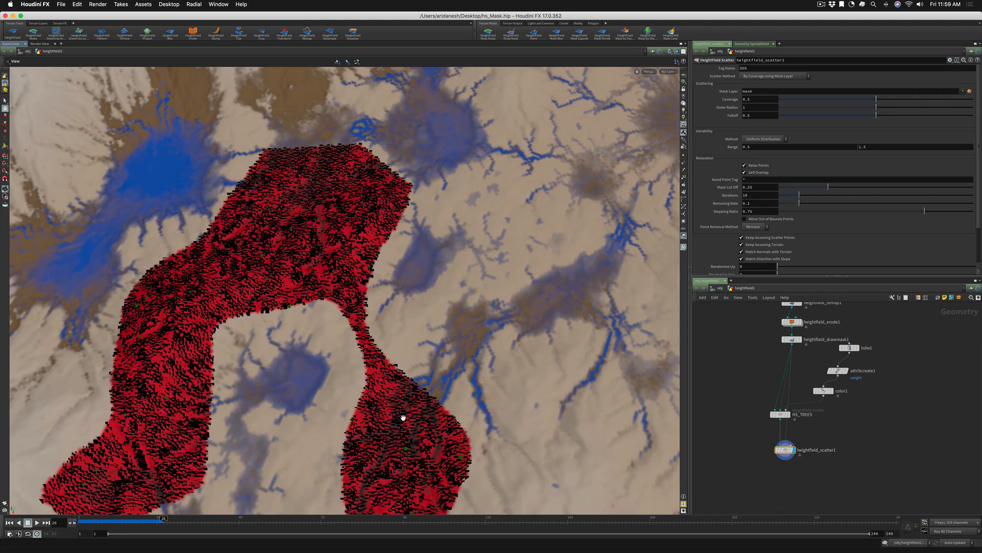
left_click_drag(403, 418, 410, 416)
right_click_drag(410, 426, 545, 412)
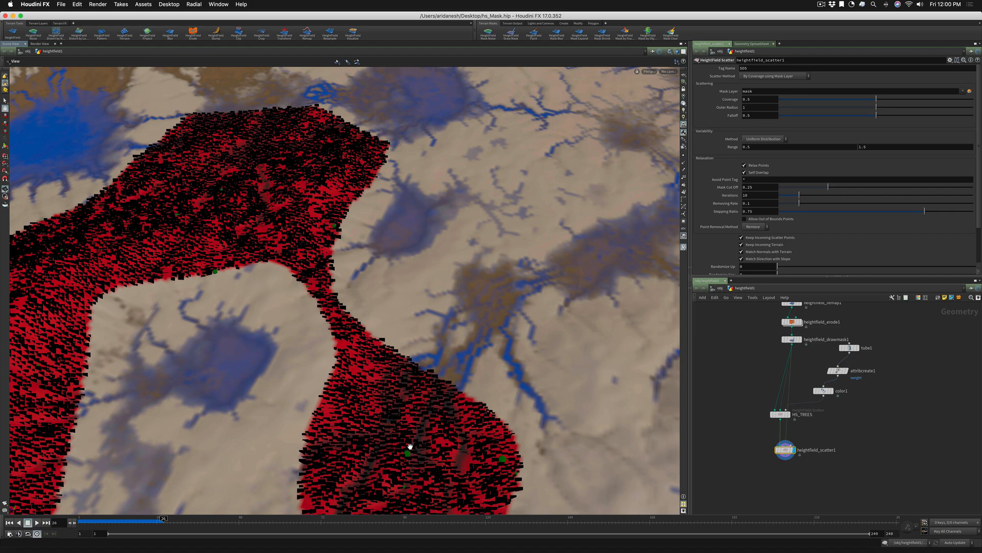
mouse_move(410, 454)
right_mouse_down()
mouse_move(529, 428)
mouse_move(419, 445)
right_mouse_up()
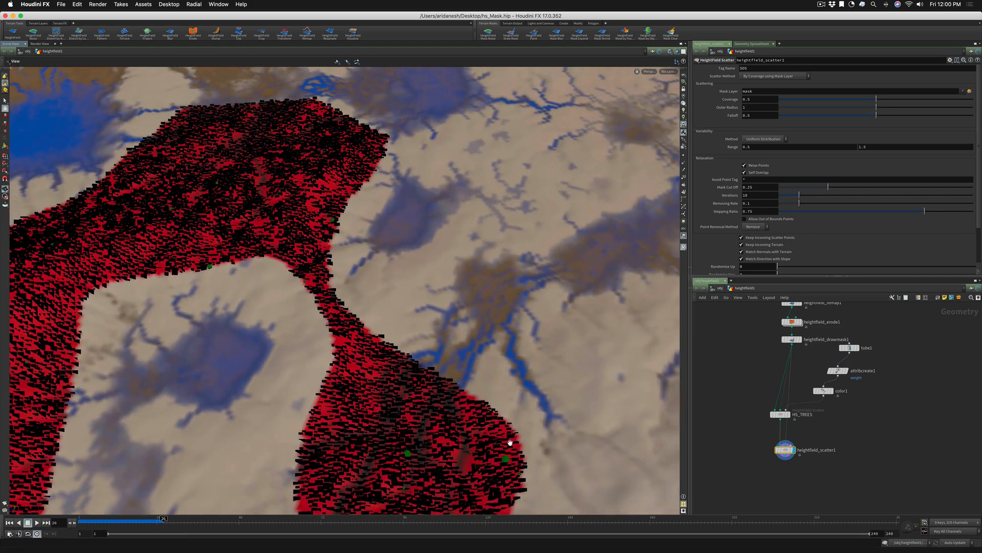
Duplicate the tube1, attribcreate1 and color1 chain and place the copy beside the original
left_click_drag(890, 335, 823, 455)
scroll(838, 399, "up", 4)
mouse_move(869, 350)
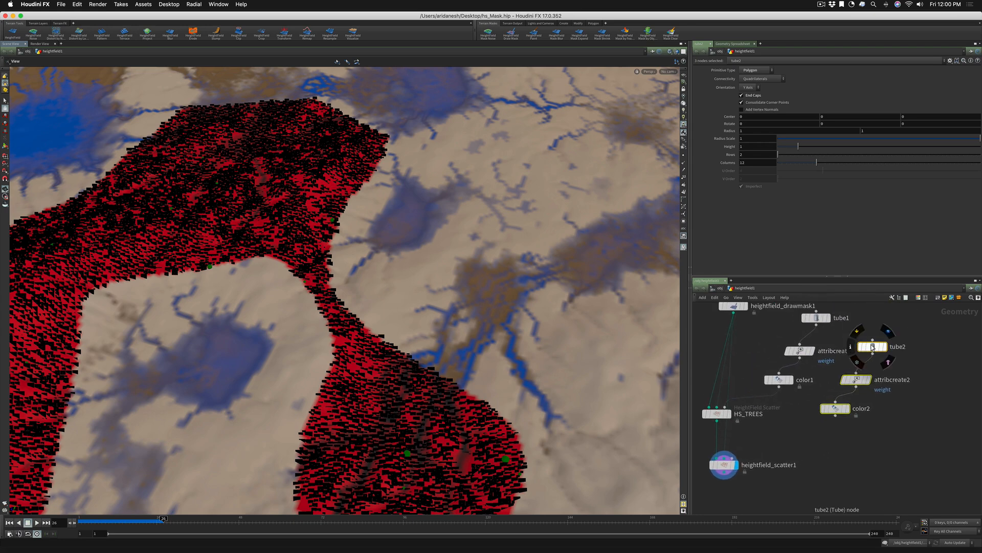
Set the color of color2, the last node of the duplicated tube chain, to pink (0.9, 0, 0.45)
left_click(835, 409)
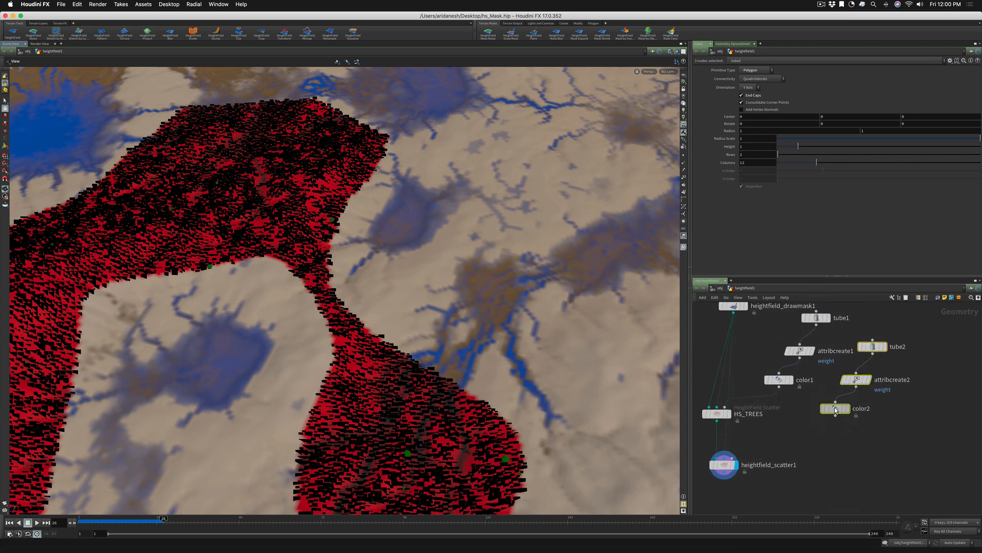
left_click(746, 111)
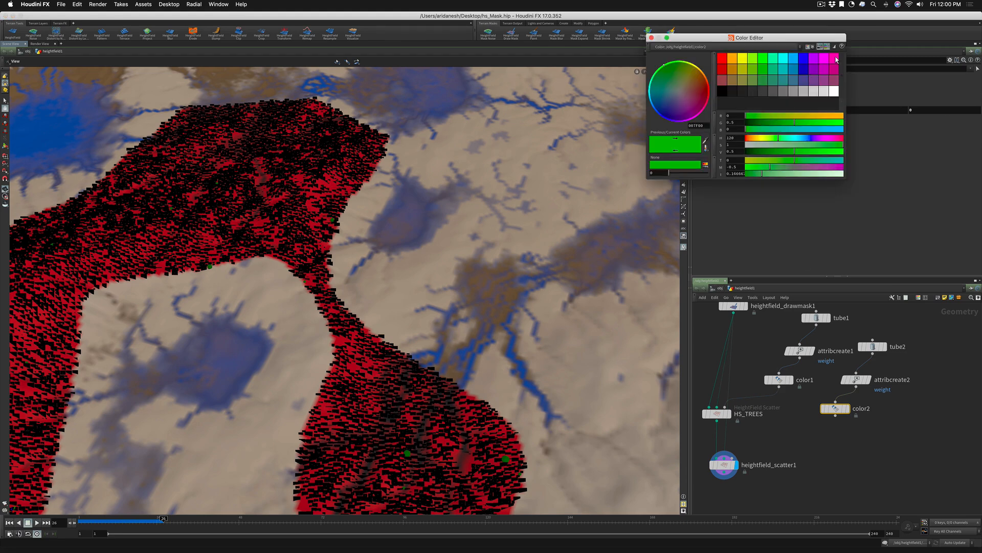
left_click(835, 58)
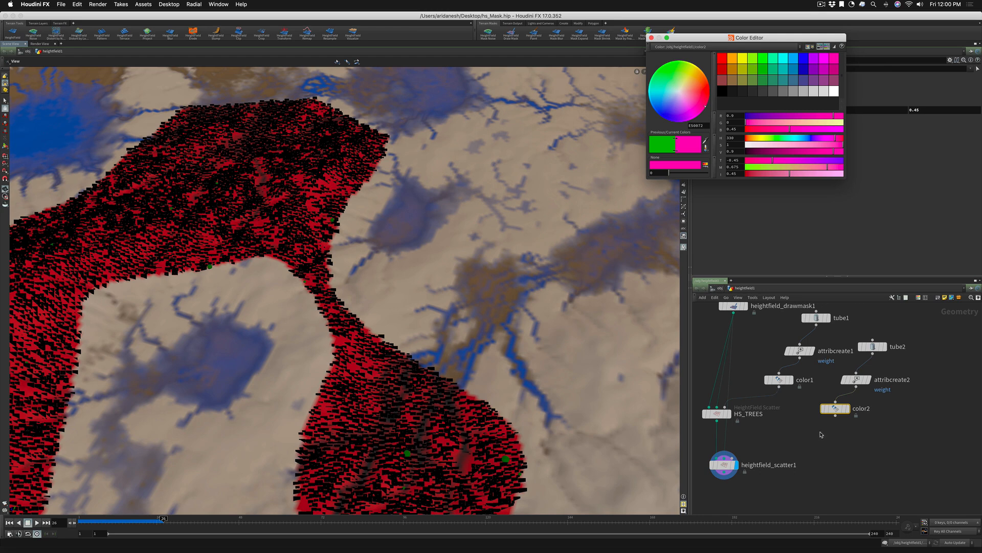
Connect color2 to the third input of heightfield_scatter1, close the color editor and show the scatter node's parameters
middle_click_drag(805, 430, 846, 425)
left_click_drag(875, 409, 776, 446)
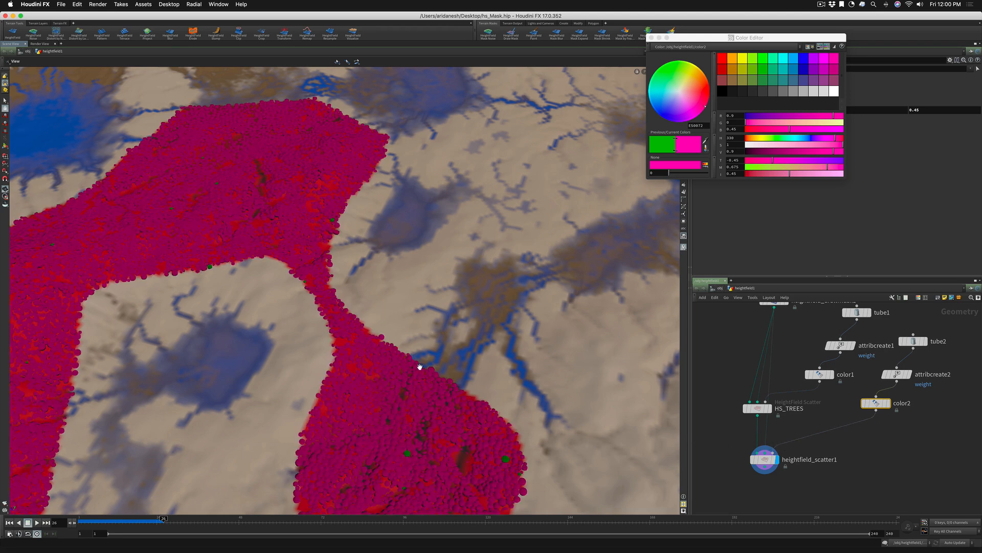
left_click(650, 37)
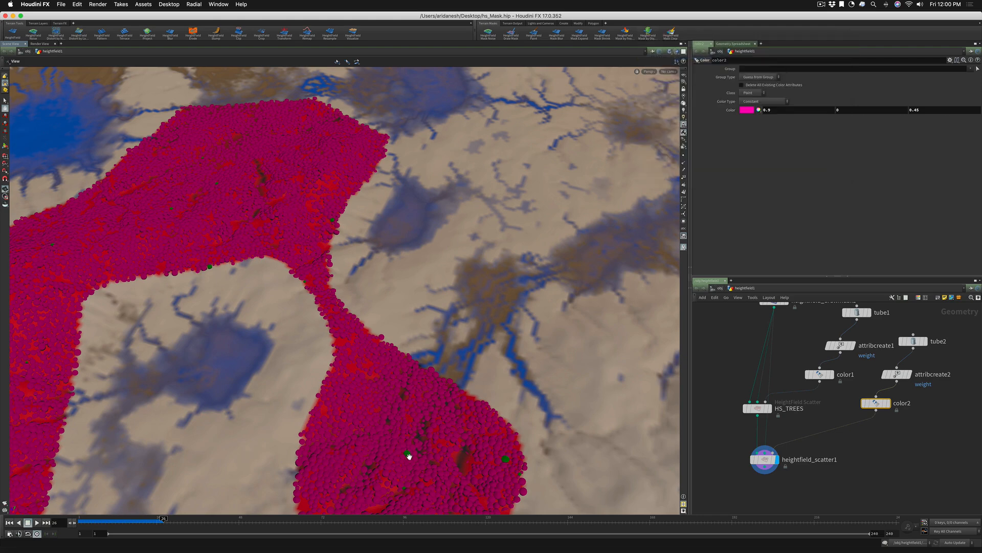
left_click(766, 458)
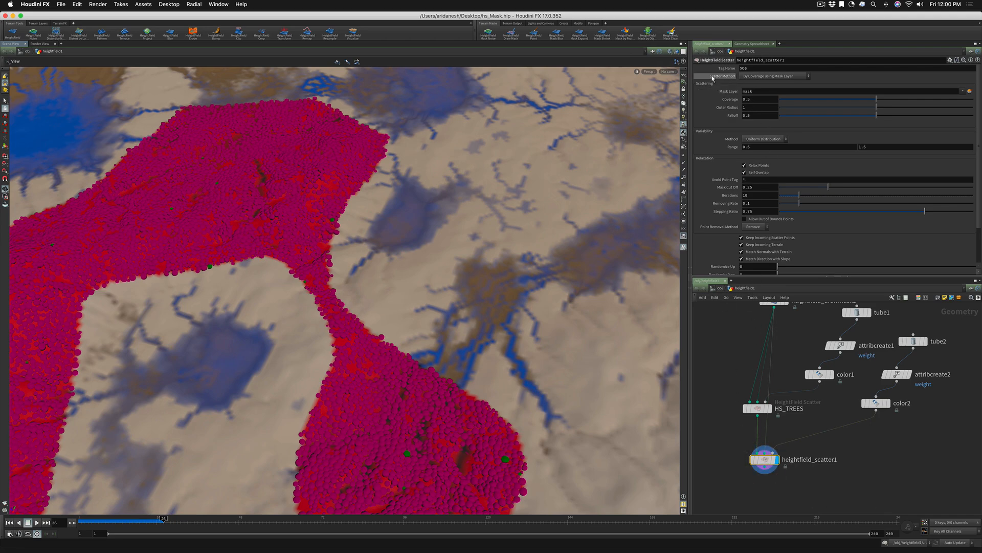
Set heightfield_scatter1's scatter method to Per Point Count using Source Points, and set the HS_TREES node's tag name to HS_TREES
left_click(778, 75)
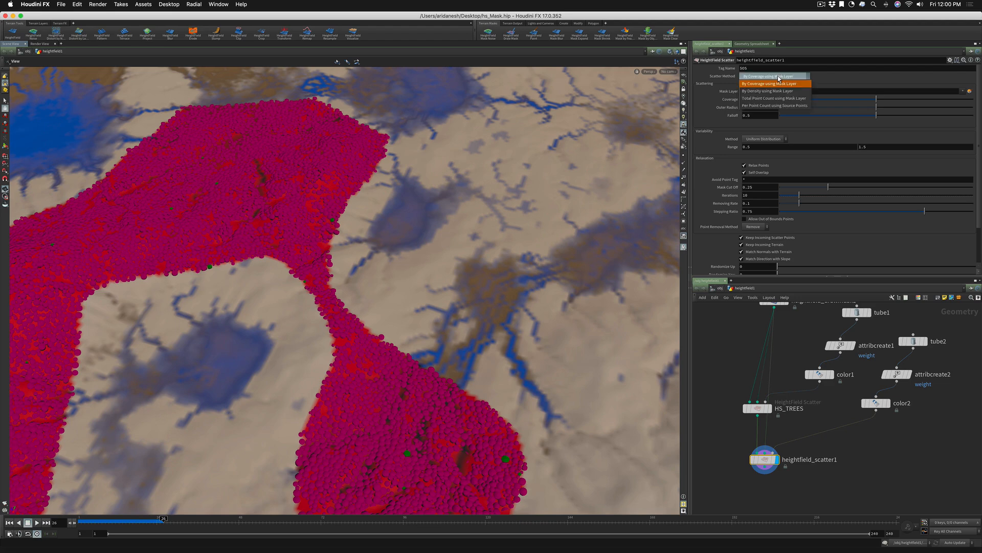
left_click(777, 106)
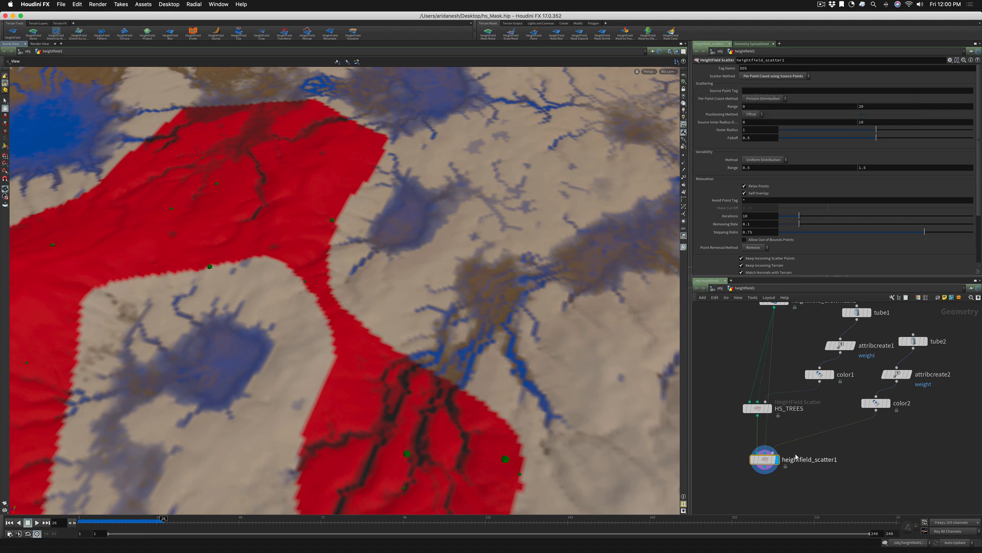
left_click(787, 412)
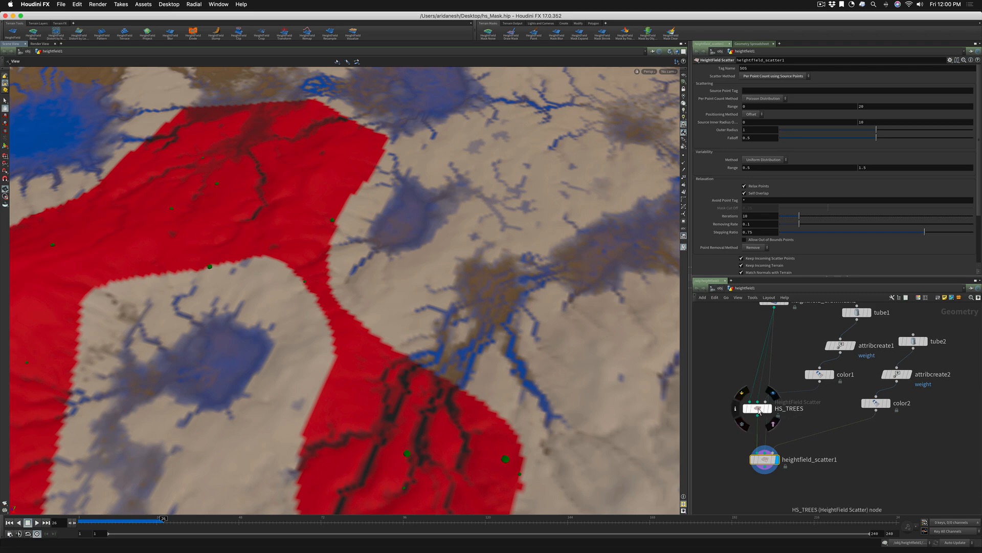
left_click(727, 70)
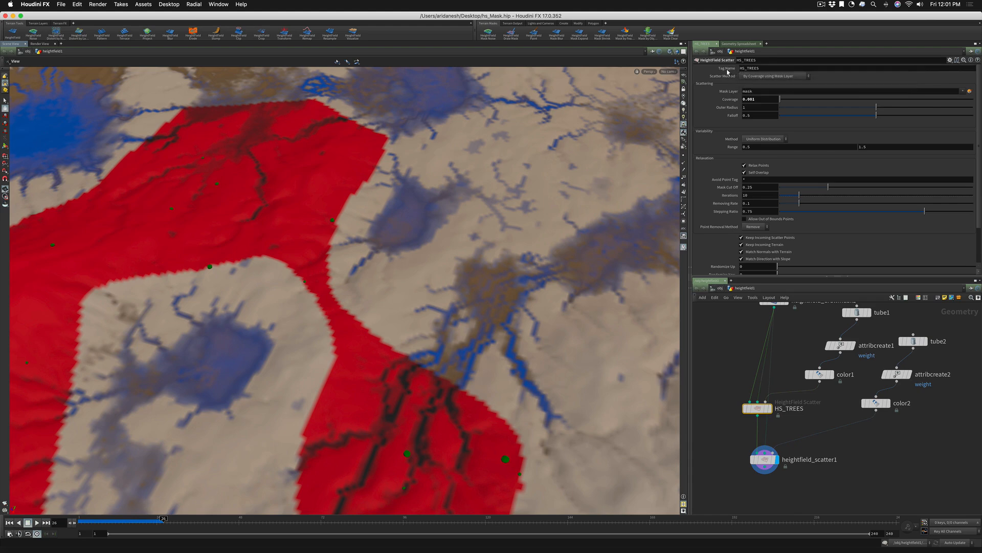
Use the HS_TREES tag name as the source point tag of heightfield_scatter1
double_click(762, 70)
mouse_move(762, 415)
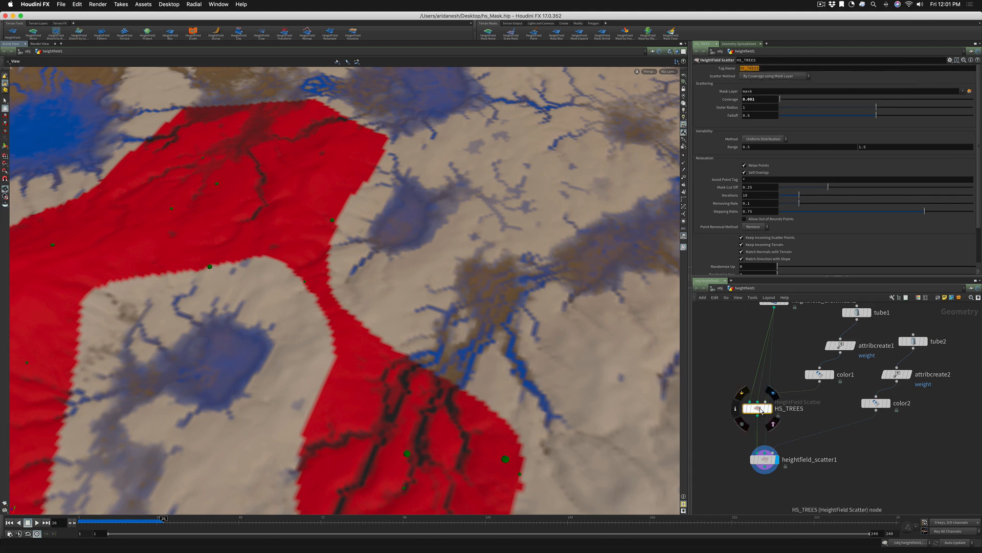
left_click(764, 459)
left_click(749, 89)
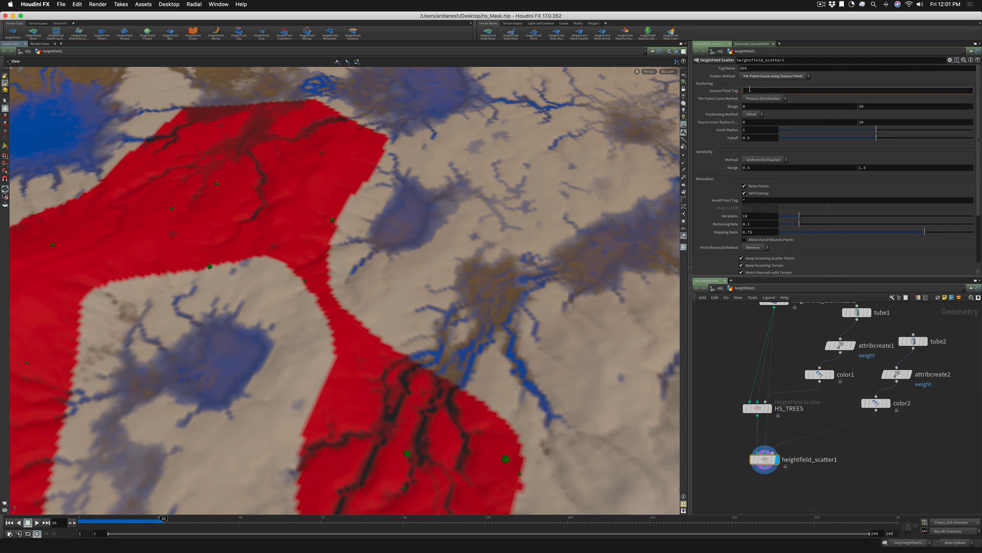
type("HS_TREES")
key("Return")
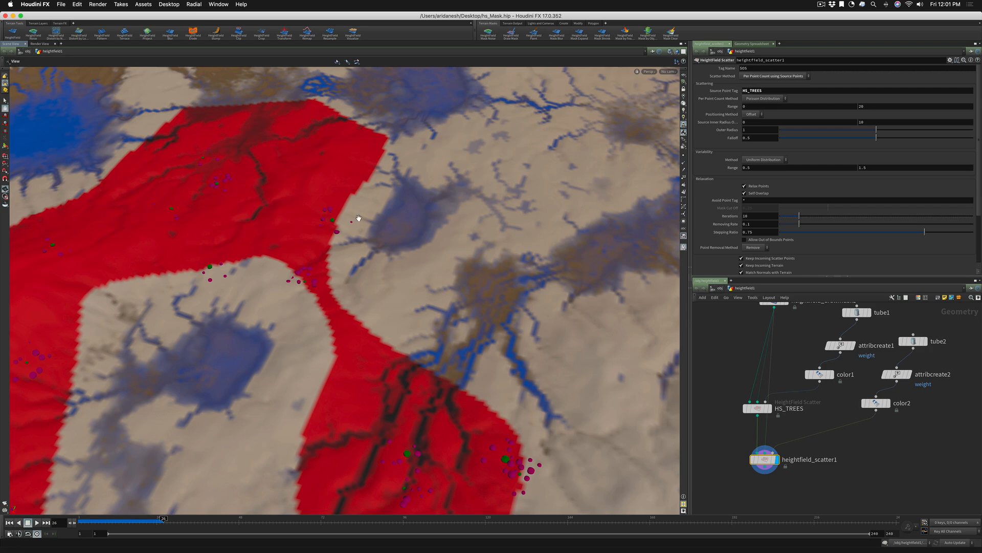
Change heightfield_scatter1's per point count method to Exact Number and raise the number to about 34.1
left_click_drag(280, 191, 280, 239)
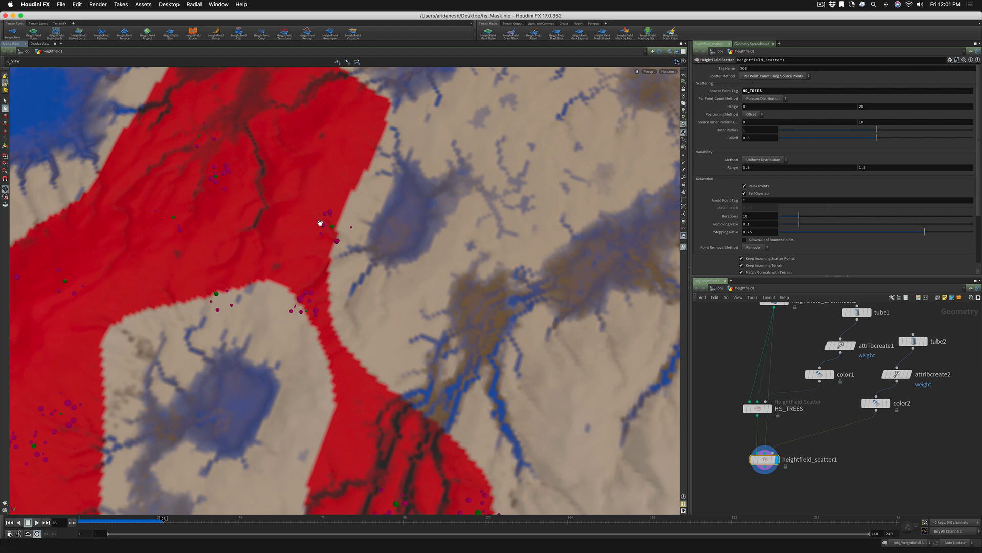
left_click_drag(320, 223, 520, 193)
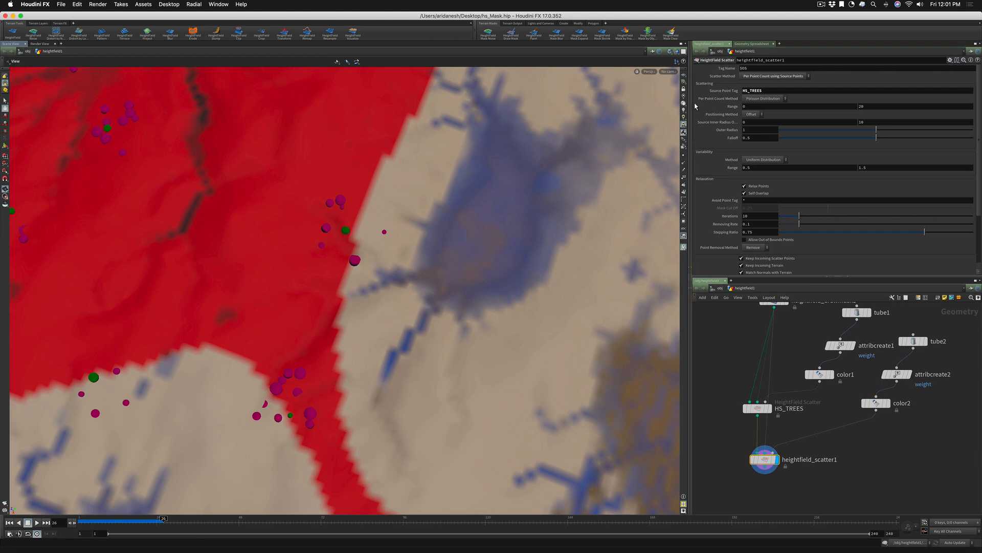
left_click(751, 100)
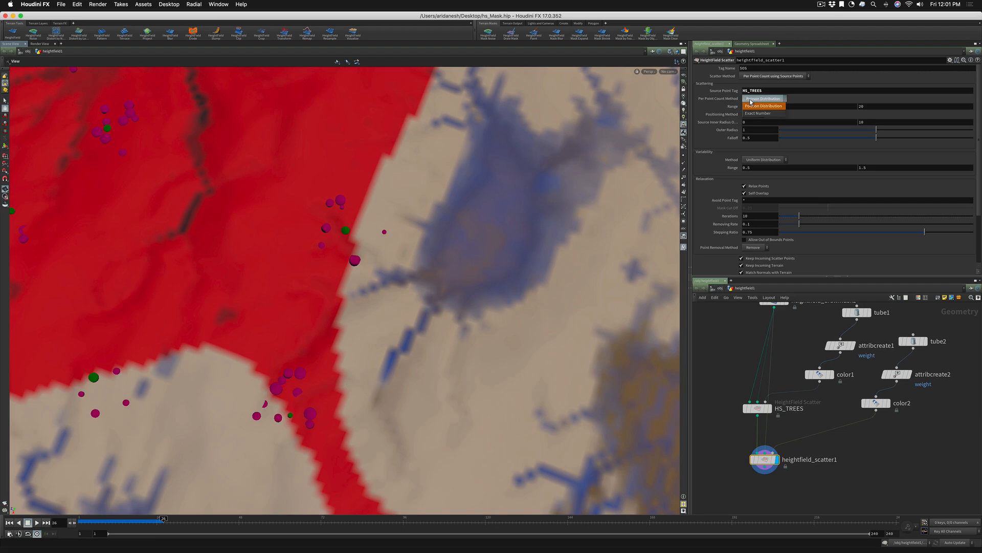
left_click(753, 114)
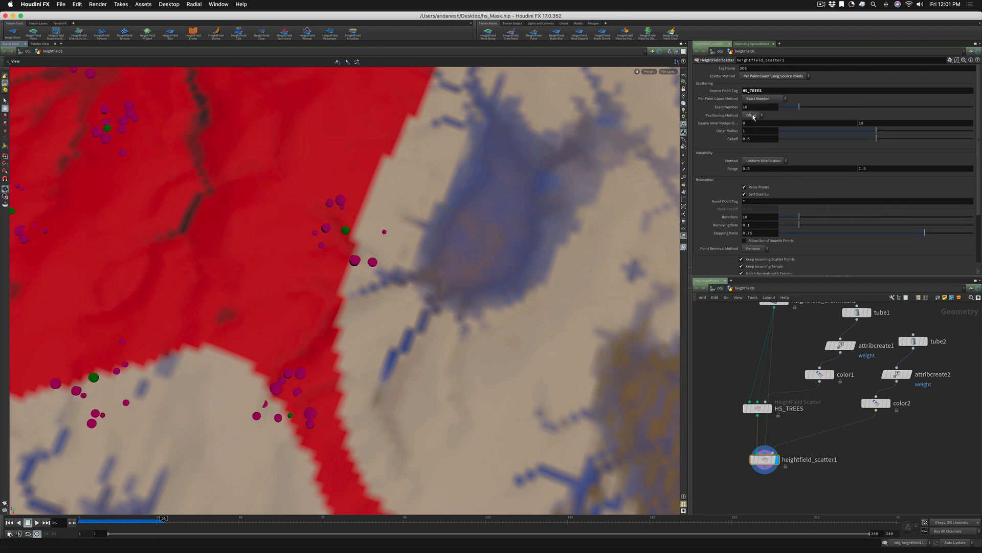
left_click_drag(799, 108, 846, 108)
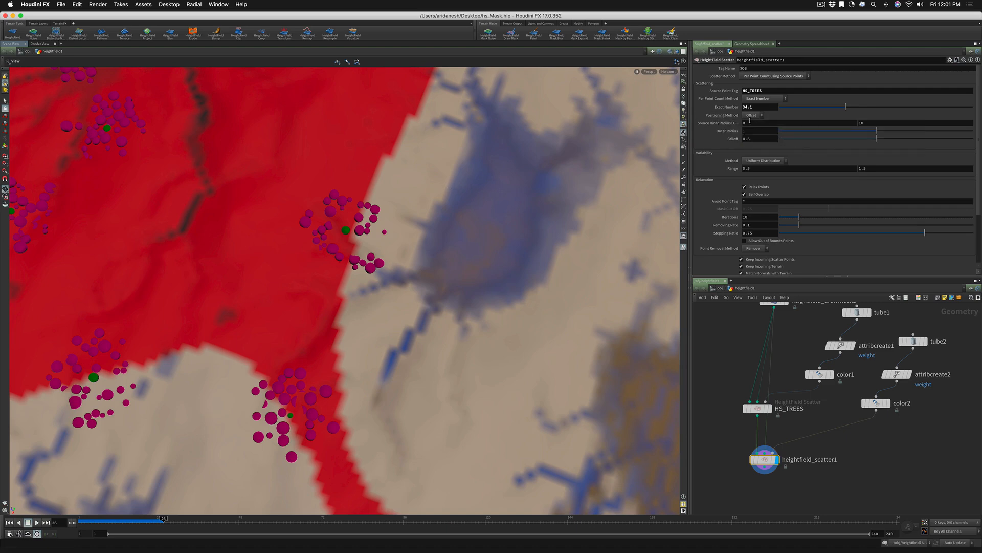
Switch heightfield_scatter1's positioning method to Origin and set the maximum source origin radius to 1
left_click(752, 115)
left_click(751, 130)
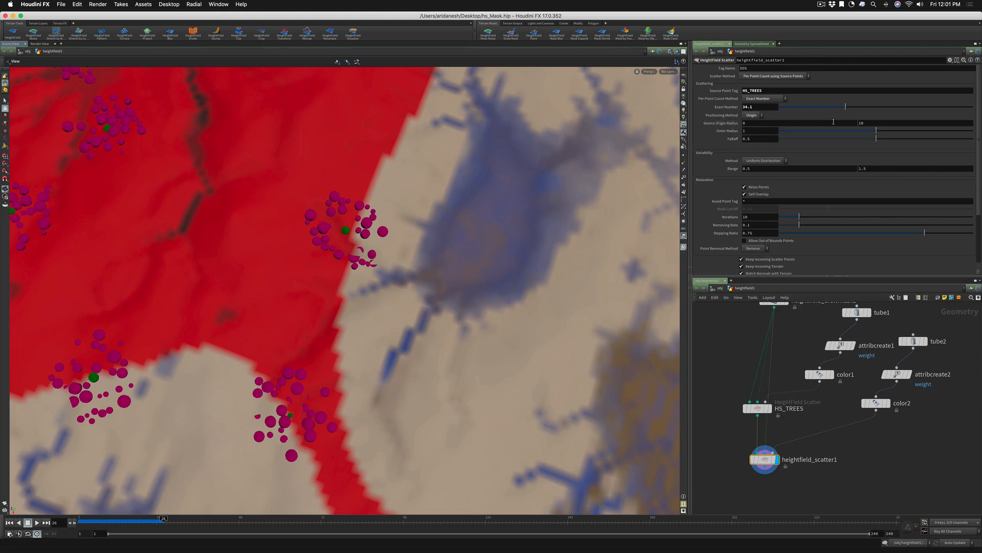
left_click_drag(867, 123, 853, 123)
type("1")
key("Return")
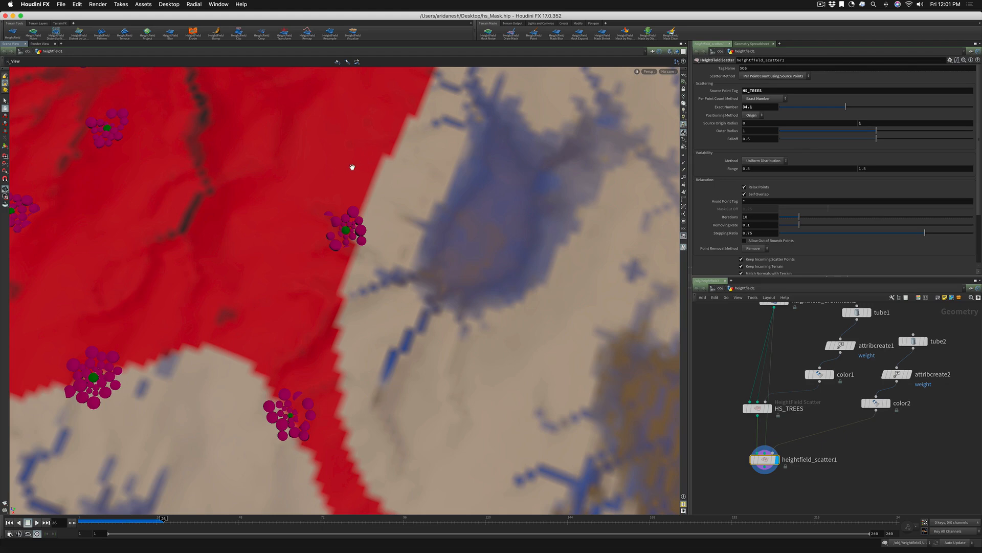
Increase the outer radius of heightfield_scatter1 to about 1.425
right_click_drag(352, 167, 214, 284)
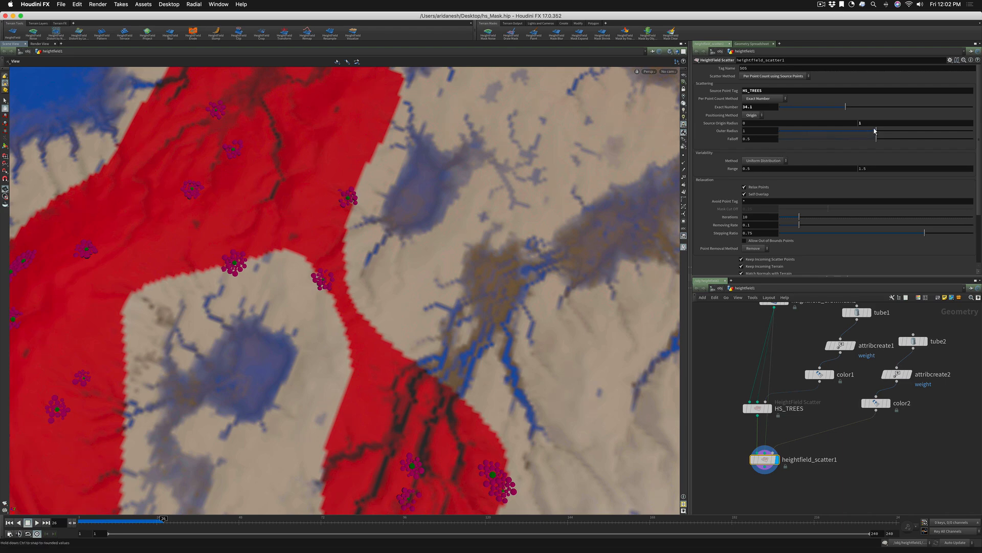
left_click_drag(876, 131, 924, 132)
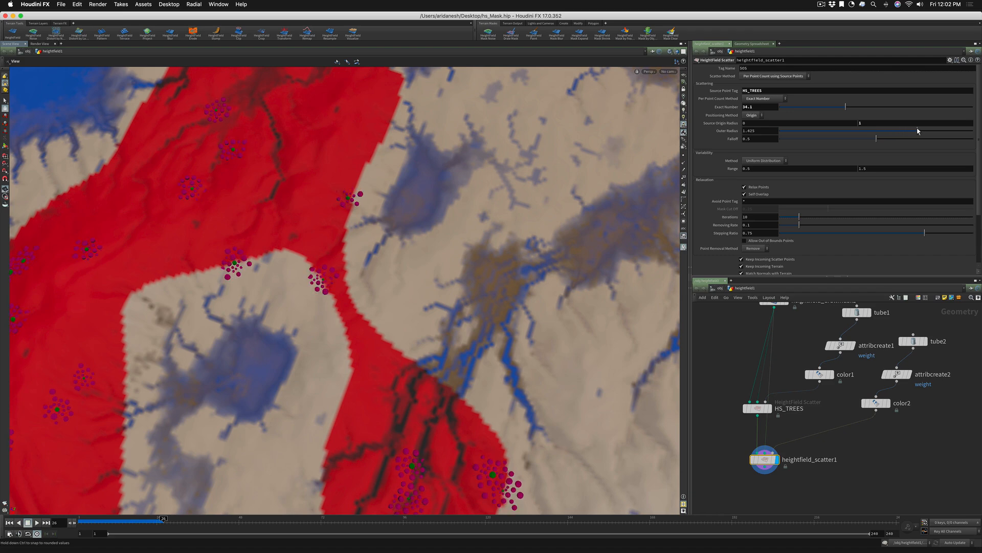
left_click_drag(267, 220, 588, 329)
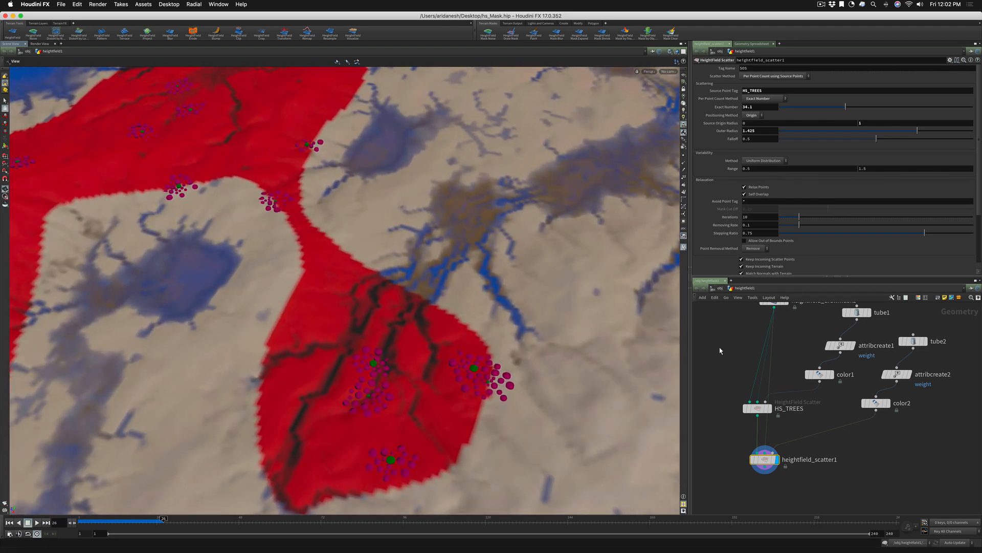
Raise the mask coverage of the HS_TREES scatter node to about 0.0288
middle_click_drag(734, 344, 734, 385)
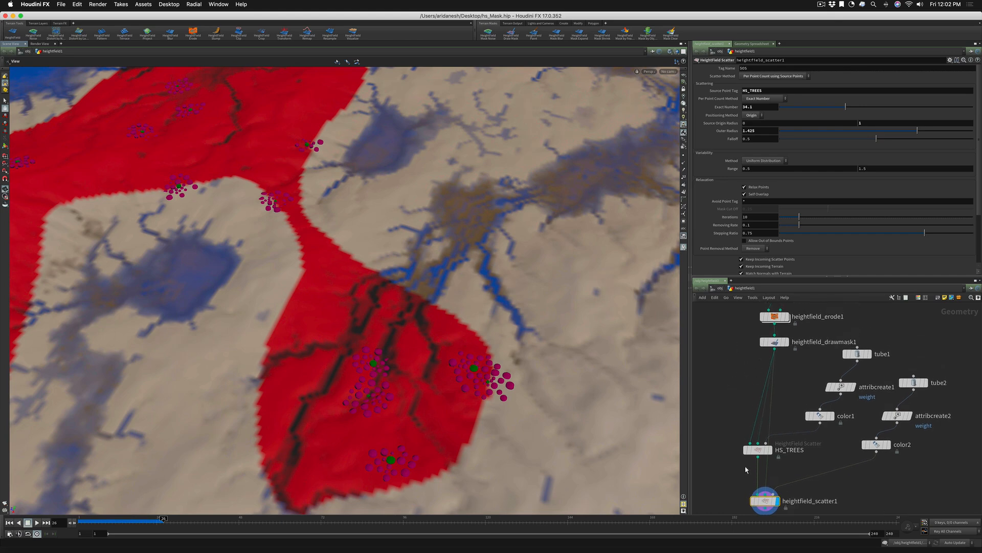
left_click(759, 449)
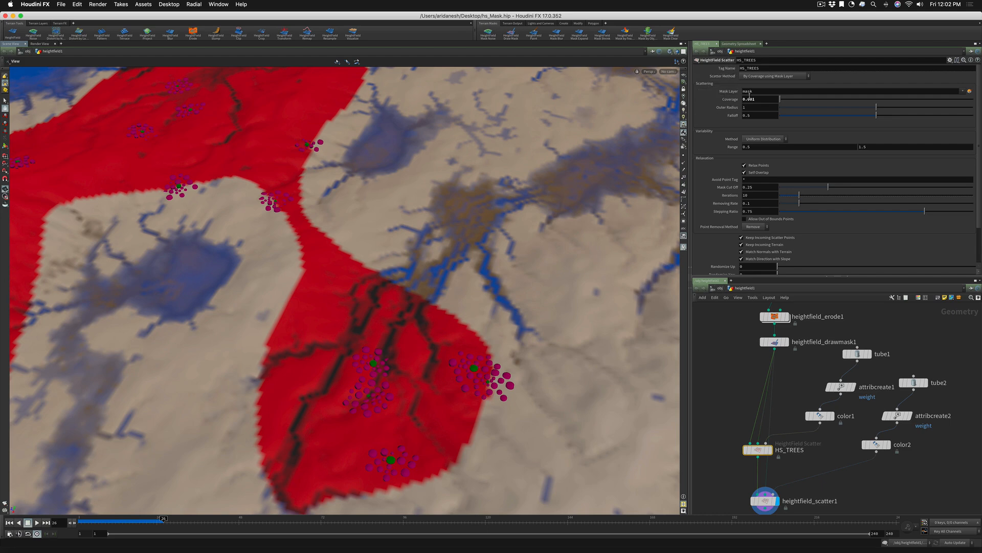
left_click_drag(783, 99, 785, 99)
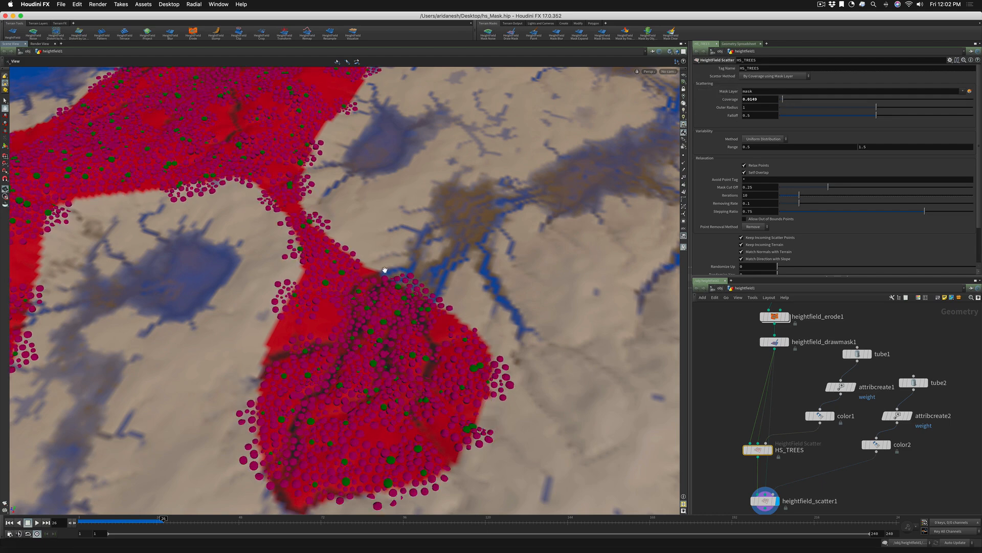
left_click_drag(385, 269, 389, 314)
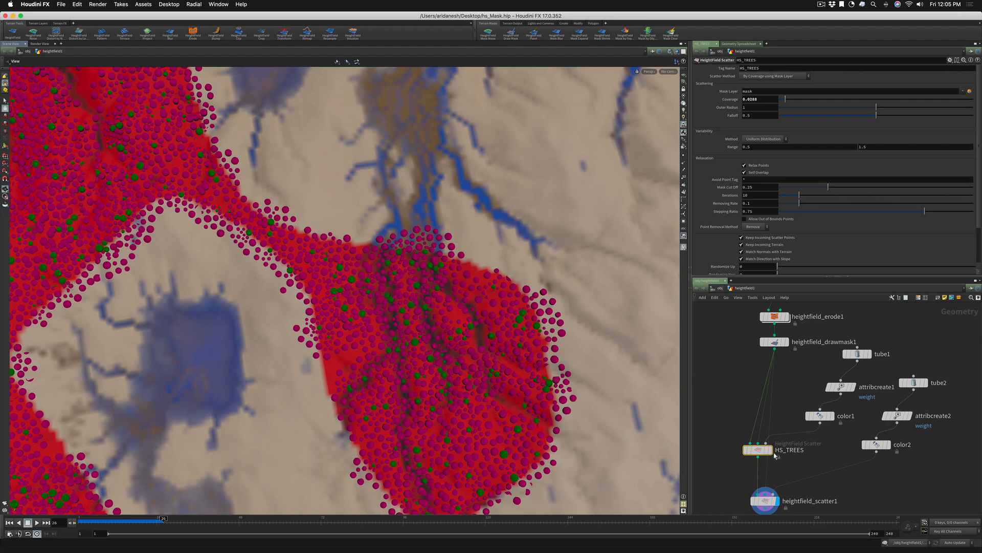
Rename heightfield_scatter1 as HS_ROCKS
left_click(765, 500)
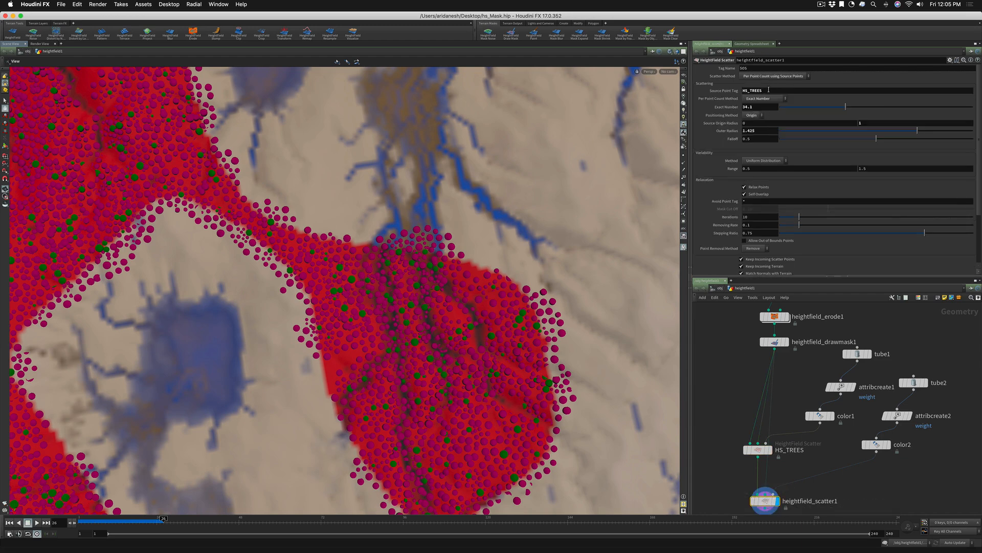
double_click(798, 500)
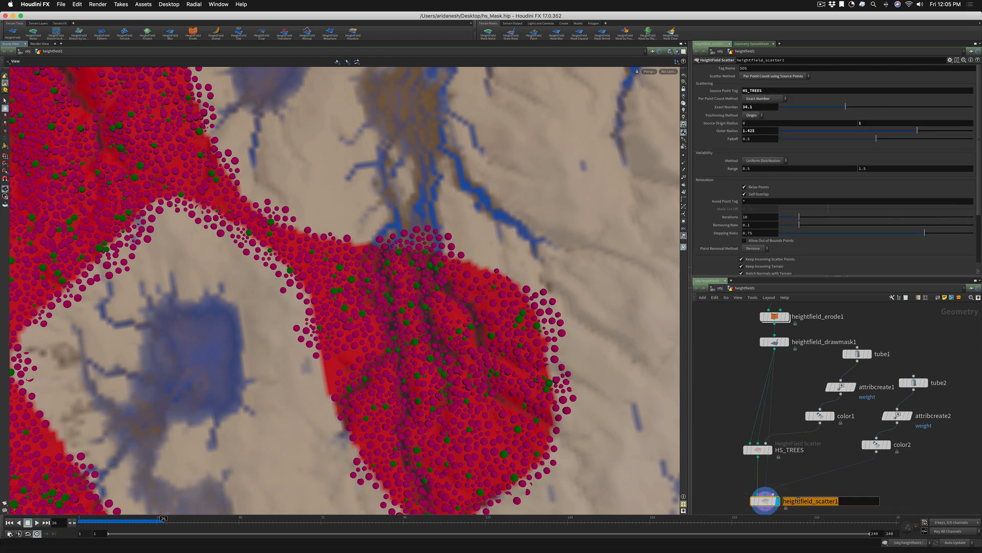
type("HS_ROCKS")
key("Return")
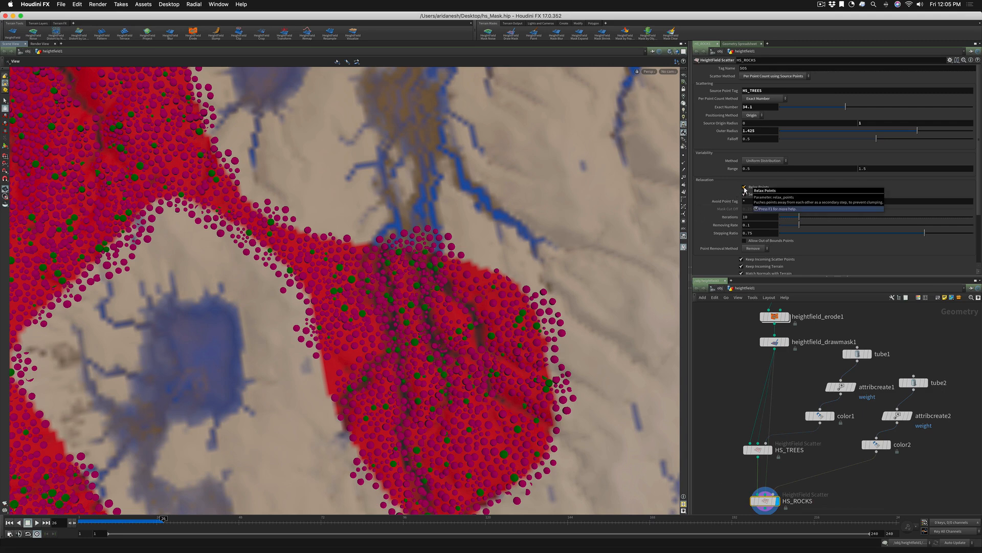
Compare the HS_ROCKS scatter up close with Relax Points disabled and enabled
right_click_drag(335, 326, 455, 310)
middle_click_drag(433, 445, 356, 227)
right_click_drag(379, 311, 508, 282)
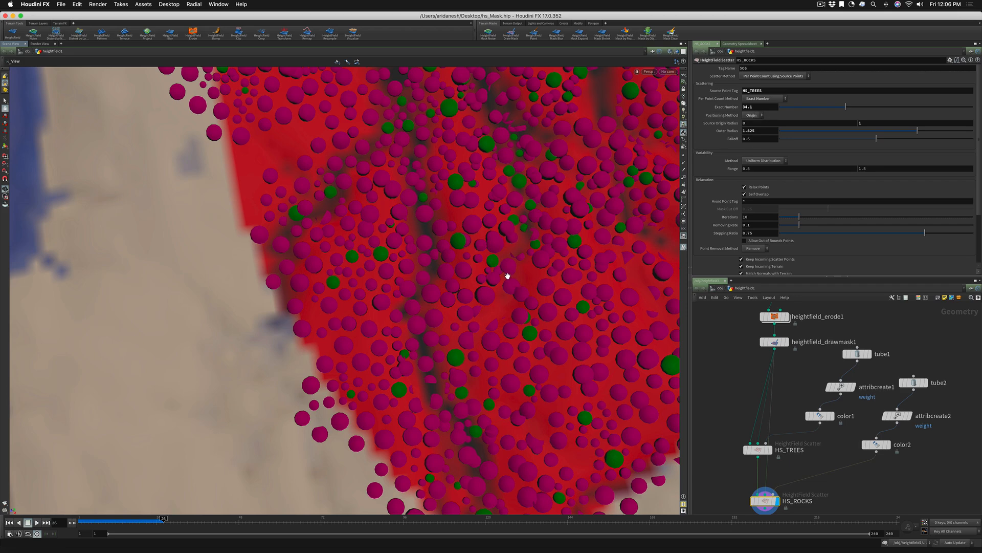
left_click(744, 187)
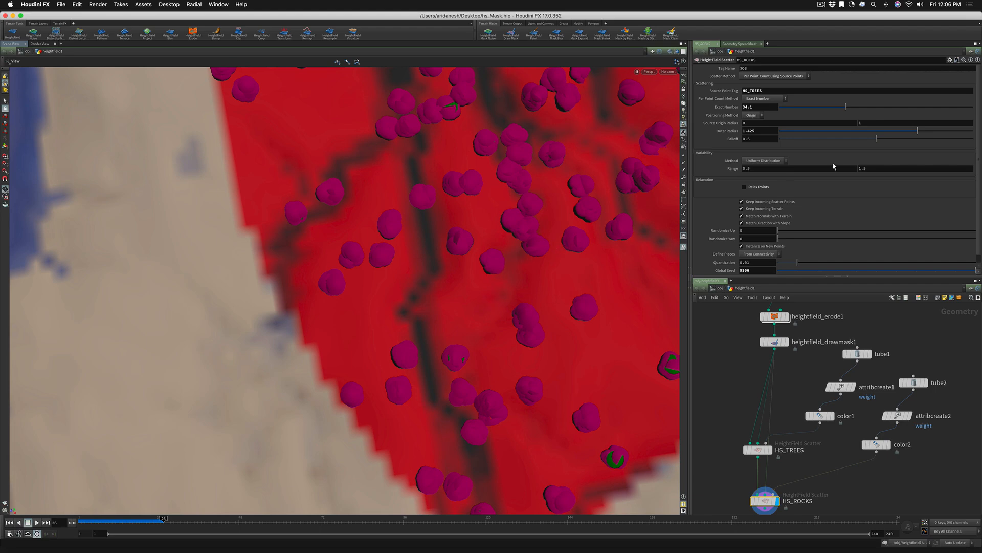
left_click(744, 187)
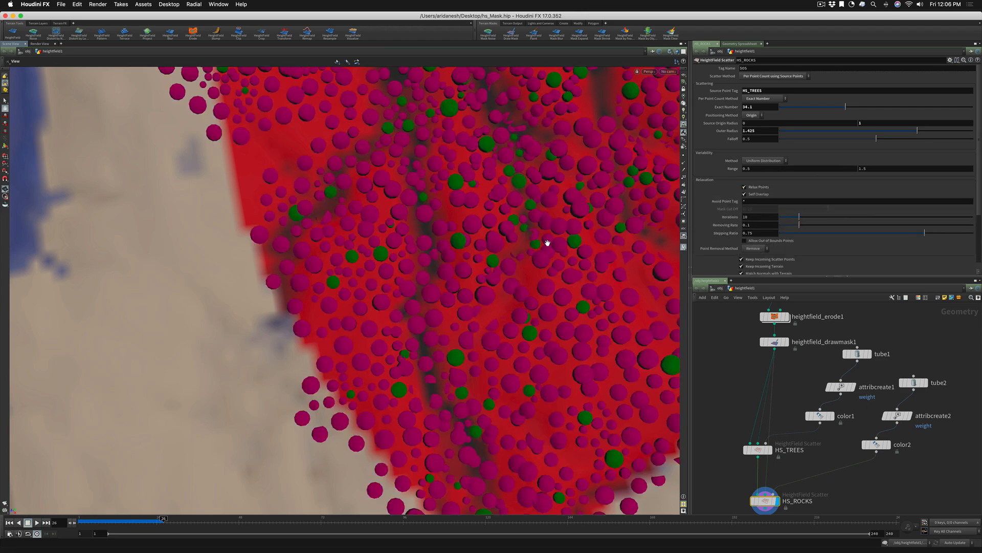
Switch Self Overlap off and on for HS_ROCKS, and toggle Relax Points again, to compare the point spacing
left_click(745, 194)
scroll(427, 172, "up", 5)
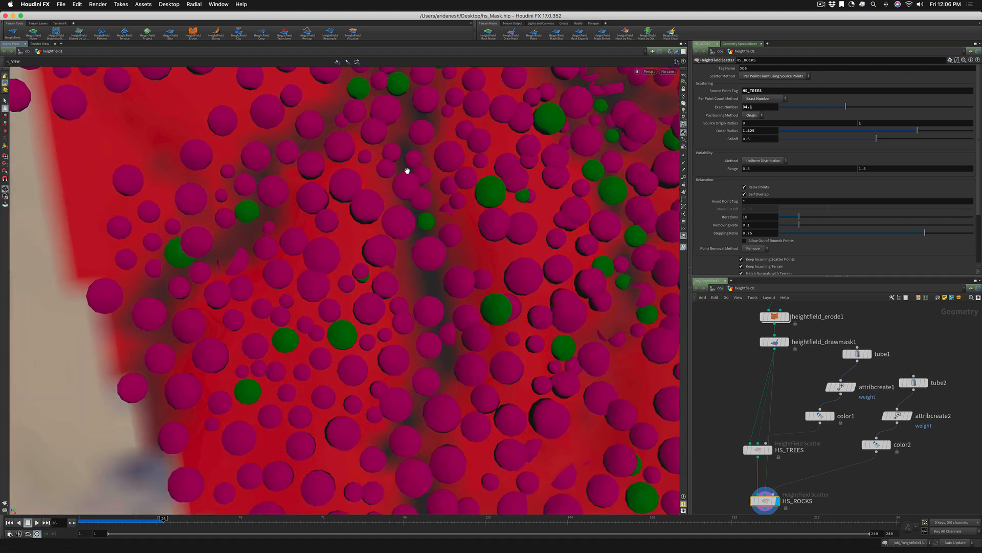
left_click(745, 194)
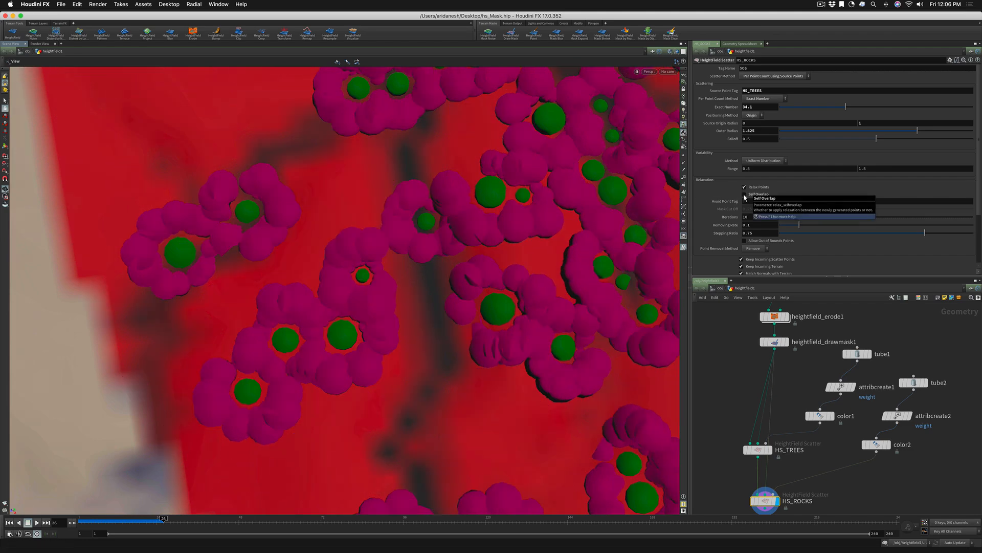
left_click(744, 194)
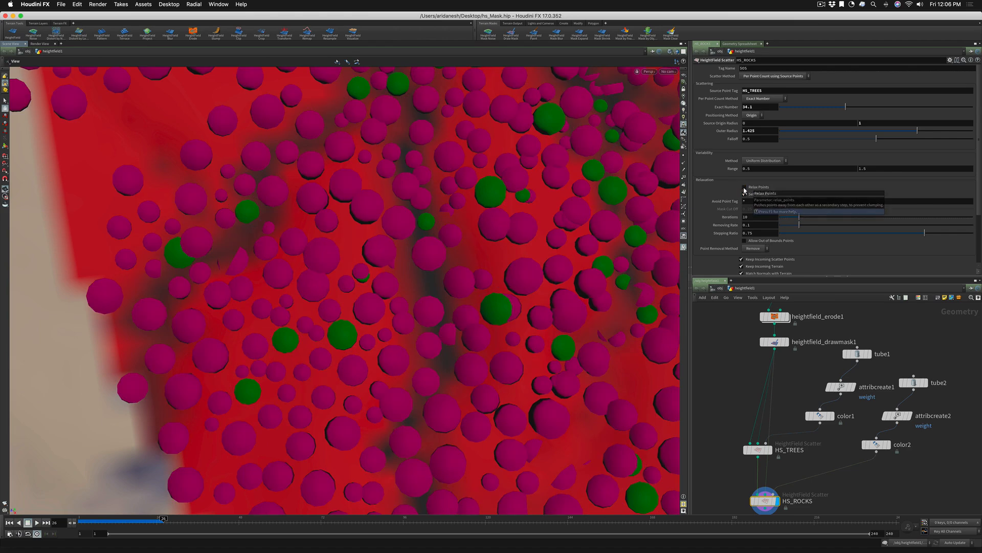
left_click(745, 187)
left_click(744, 187)
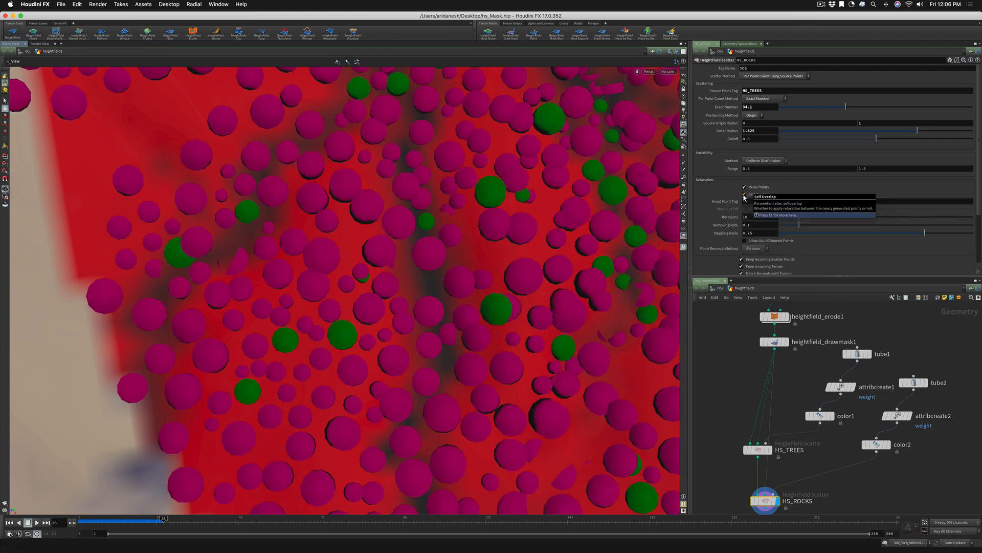
Turn off Self Overlap for HS_ROCKS and inspect the pink points clustered around the trees
left_click(744, 195)
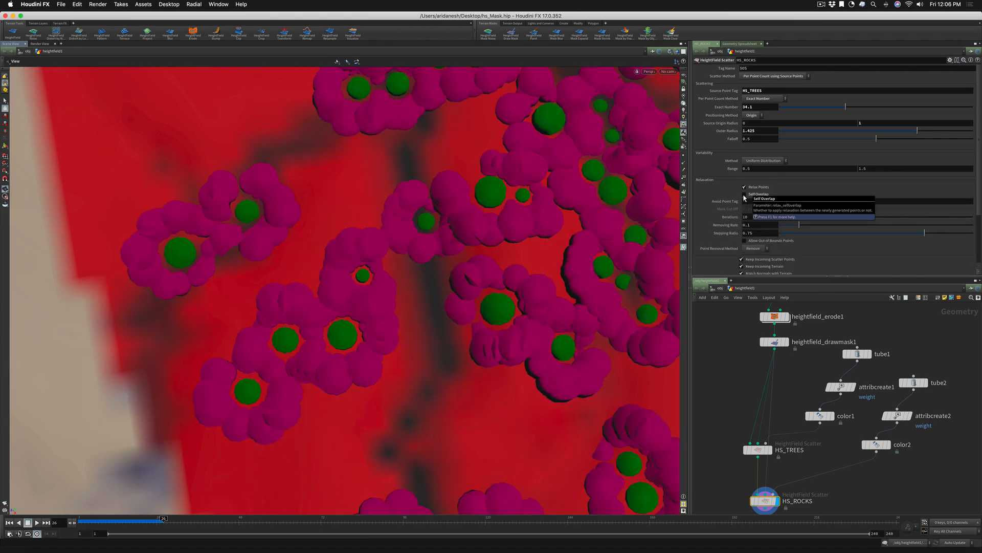
scroll(555, 257, "down", 5)
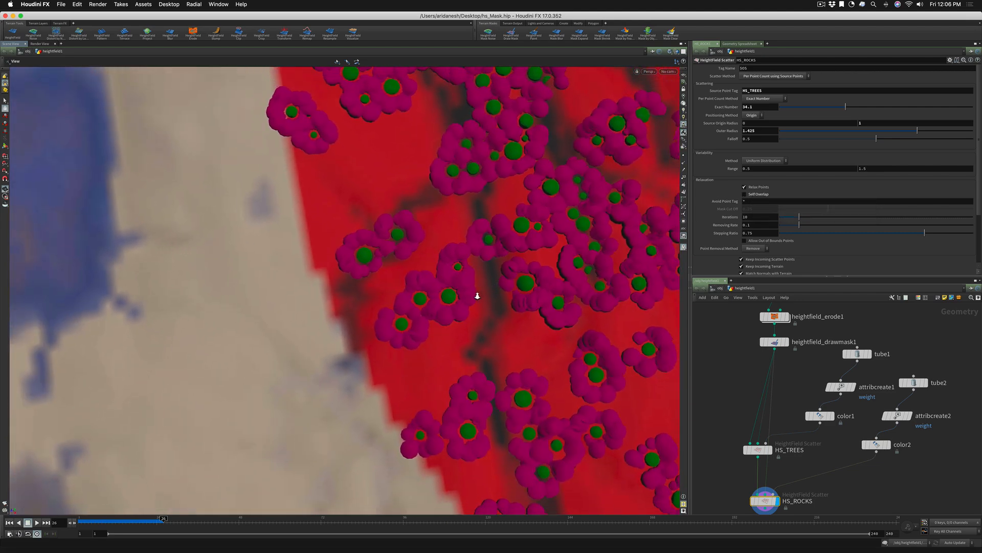
middle_click_drag(495, 290, 417, 292)
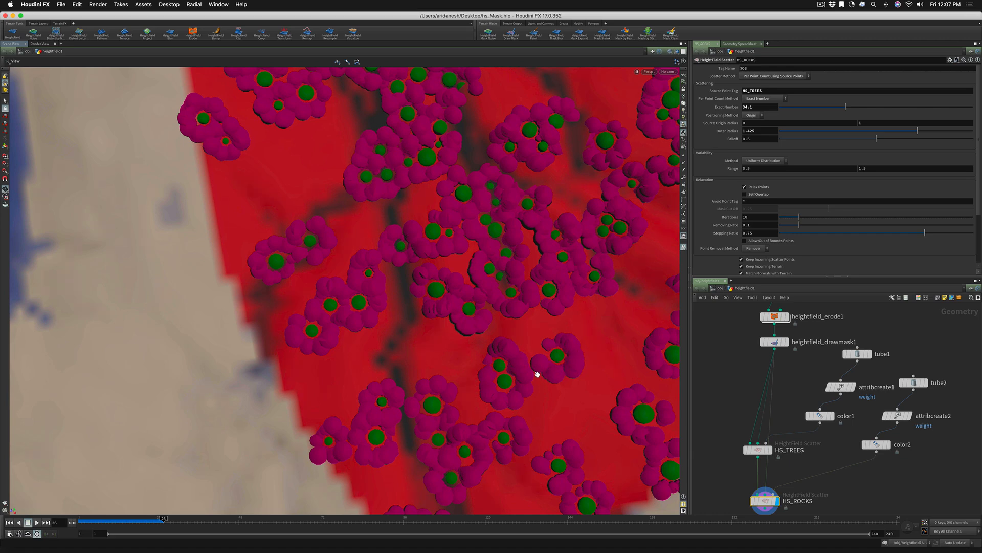
left_click_drag(536, 364, 554, 368)
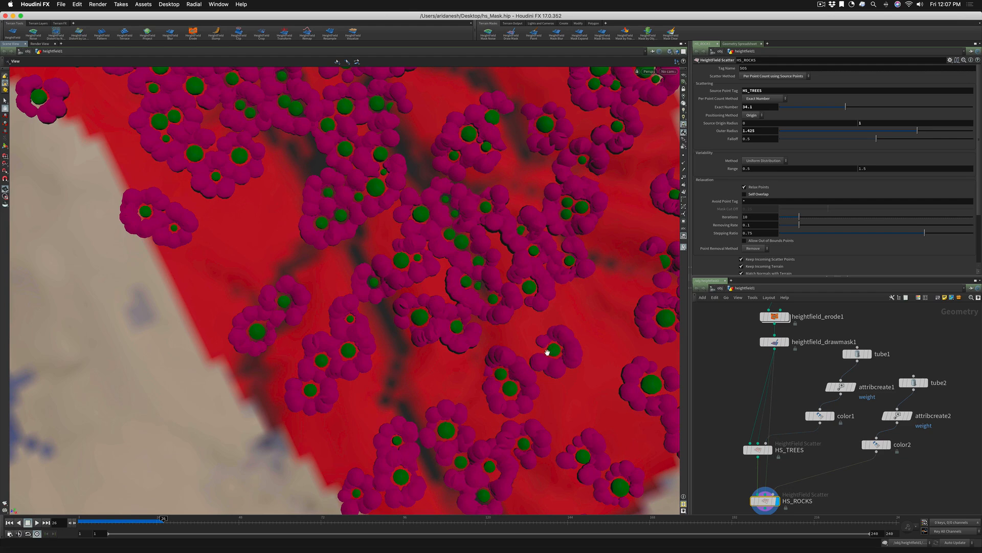
Turn on Self Overlap for HS_ROCKS and set its Scatter Method to By Coverage using Mask Layer
left_click_drag(548, 348, 528, 405)
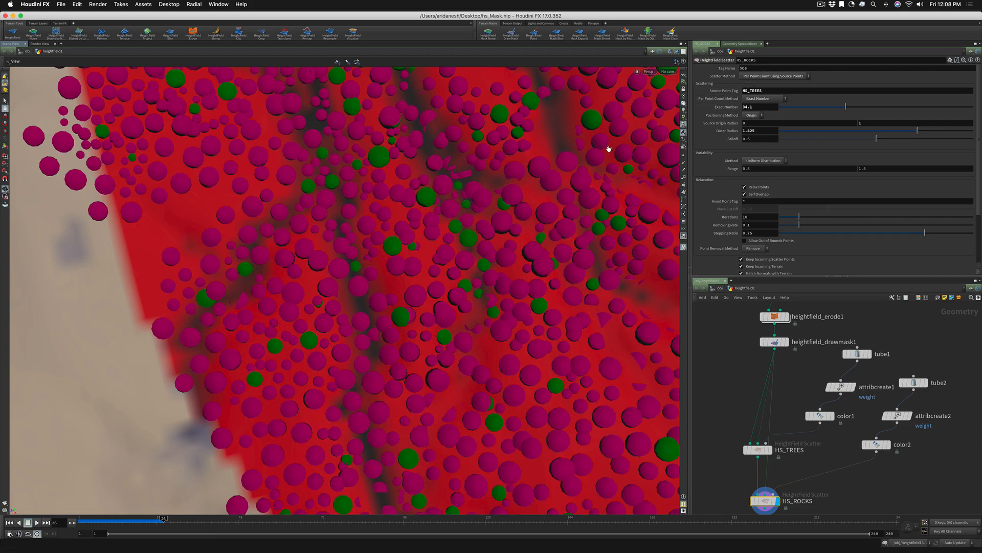
scroll(573, 174, "down", 5)
left_click_drag(536, 187, 486, 169)
left_click(751, 77)
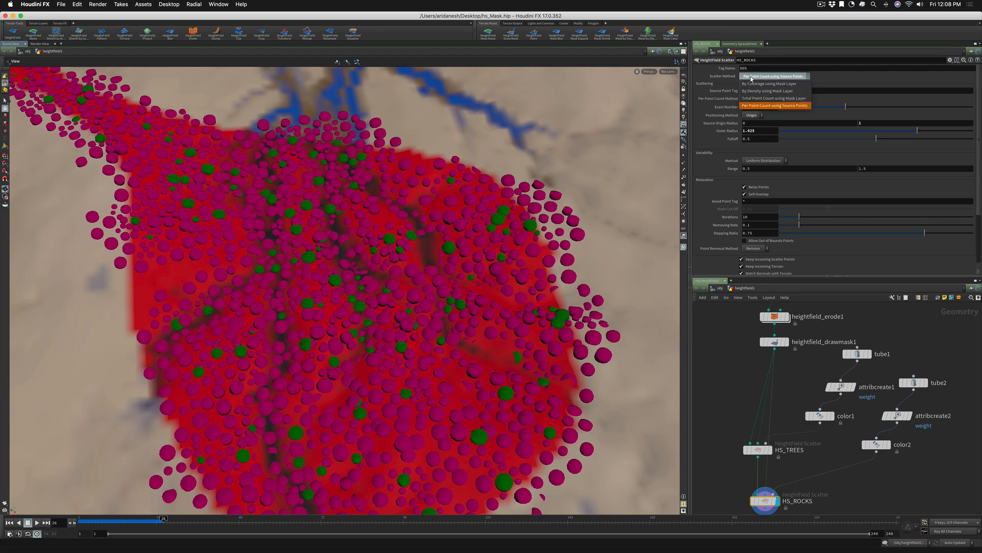
left_click(752, 84)
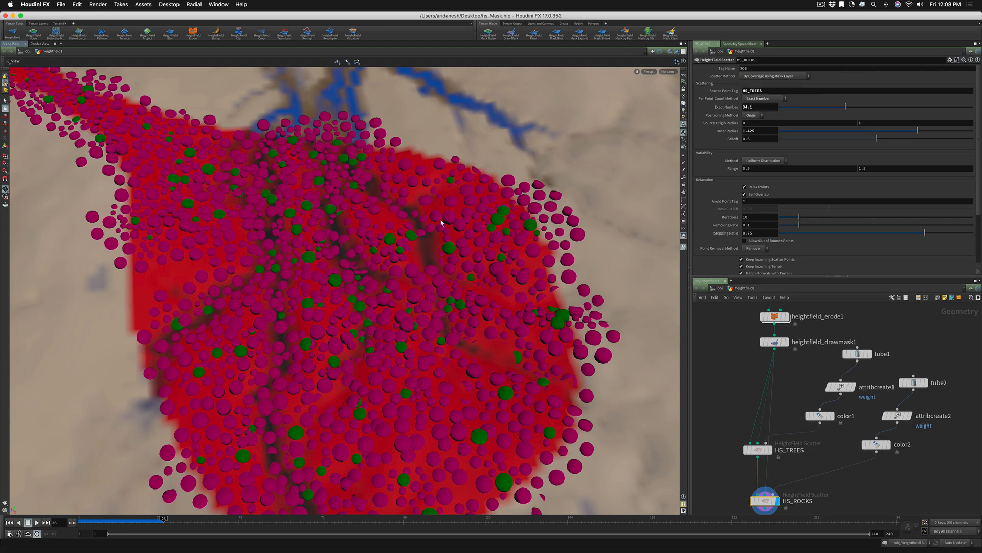
scroll(381, 262, "up", 3)
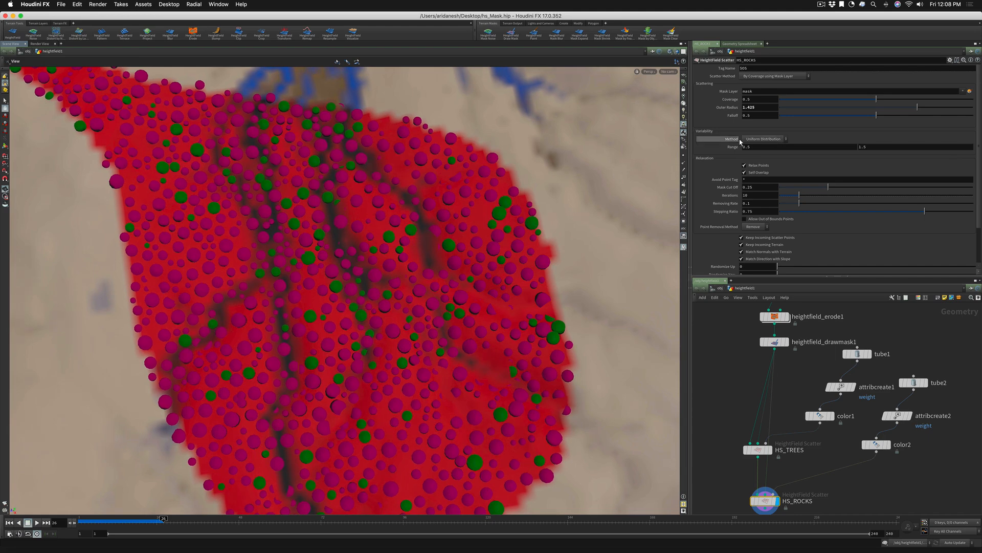
scroll(399, 232, "up", 2)
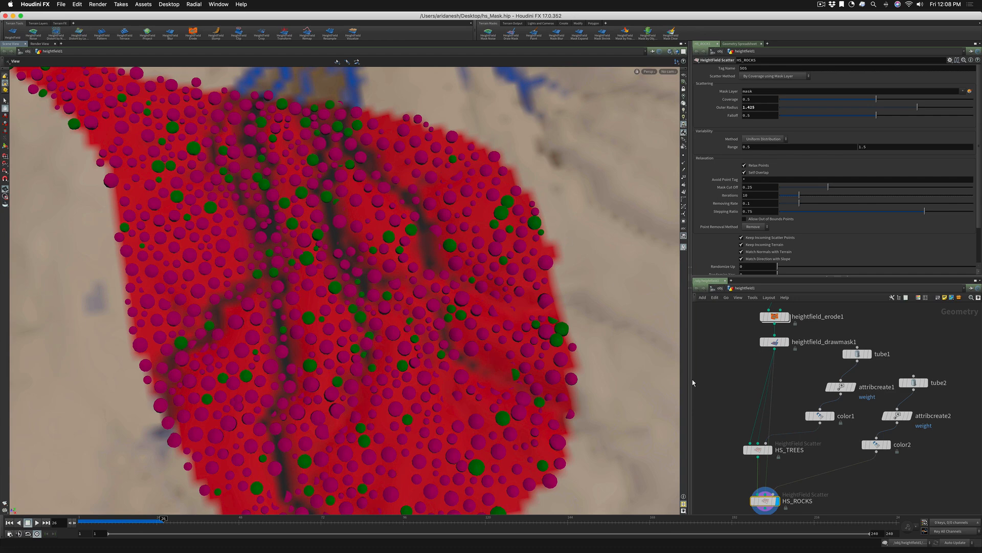
Make room above HS_ROCKS and insert a HeightField Draw Mask node on the wire from heightfield_drawmask1 into it
left_click_drag(706, 379, 712, 351)
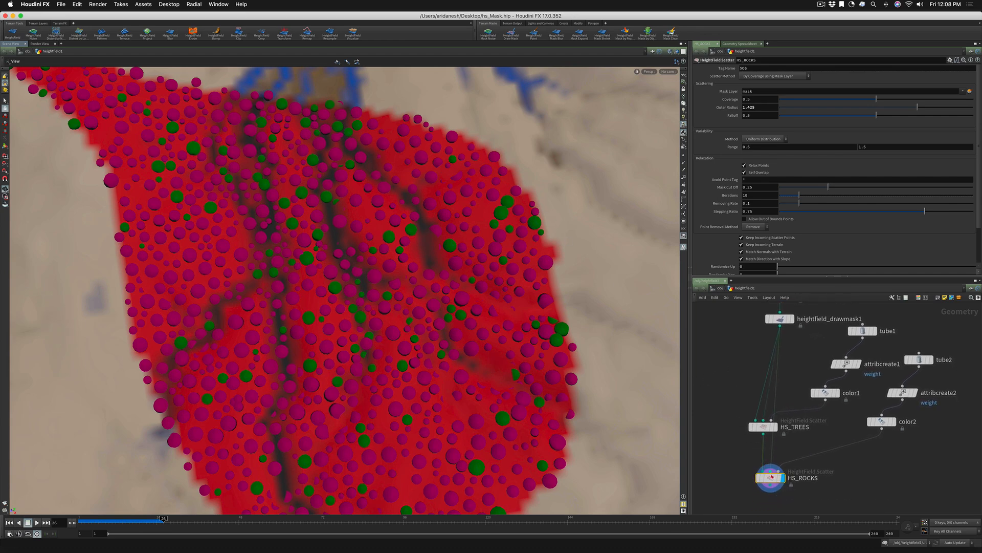
left_click_drag(772, 478, 773, 492)
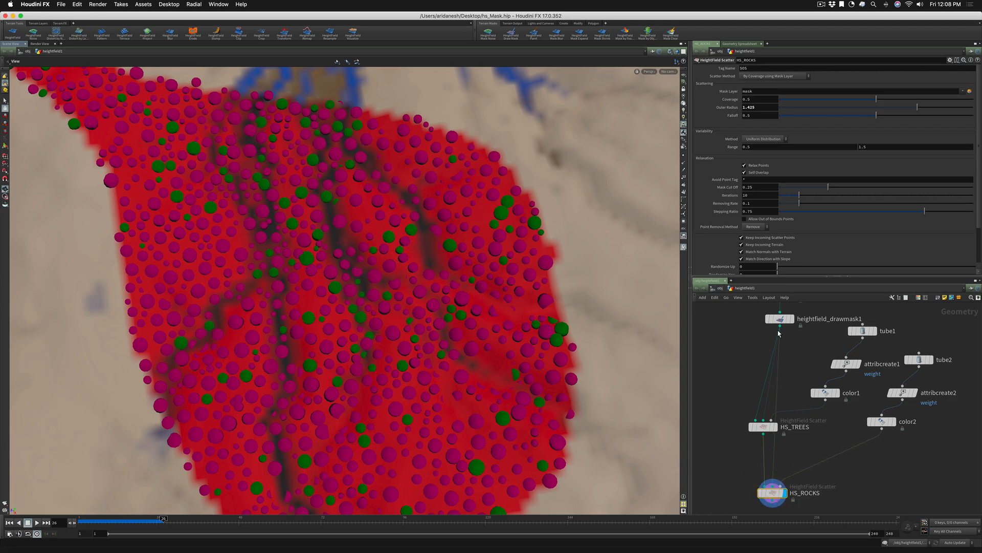
mouse_move(782, 320)
key("Tab")
type("hf dr")
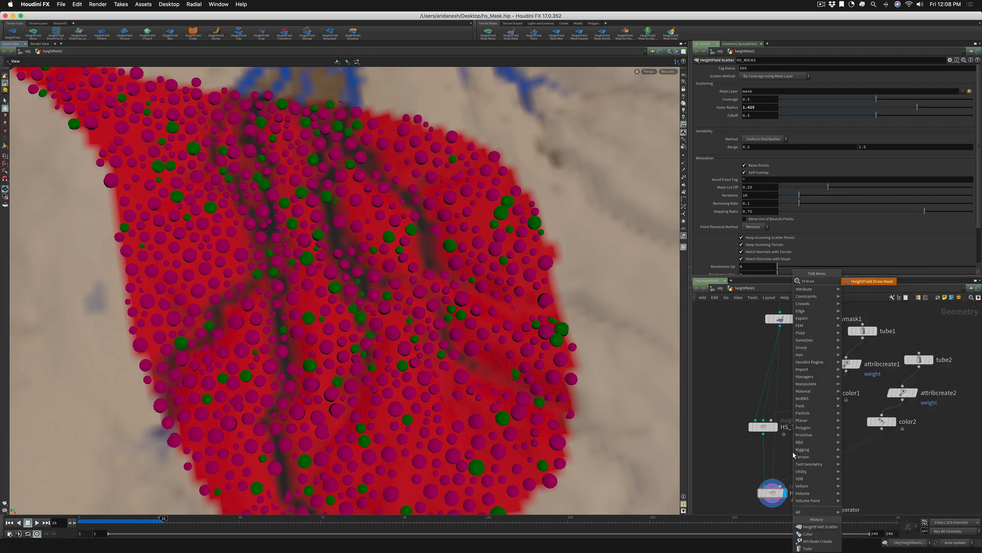
type("aw mask")
key("Return")
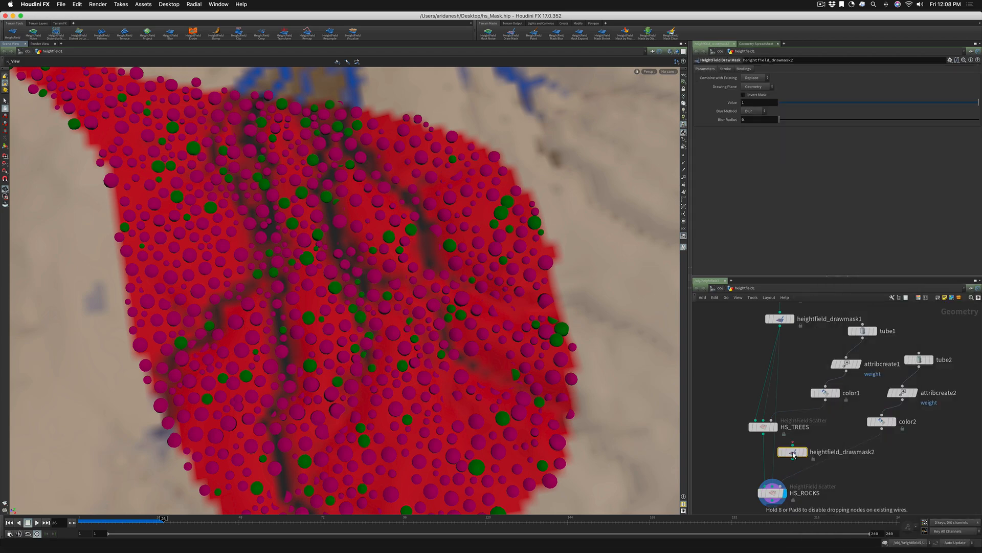
left_click(778, 454)
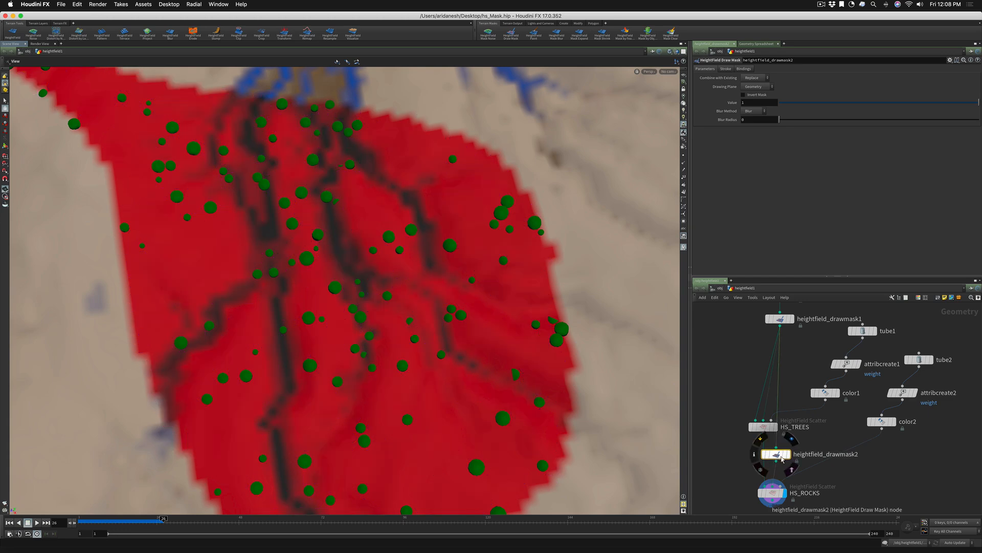
Set heightfield_drawmask2's Combine with Existing to Add and paint extra mask areas beyond both sides of the red region
left_click(747, 78)
left_click(751, 87)
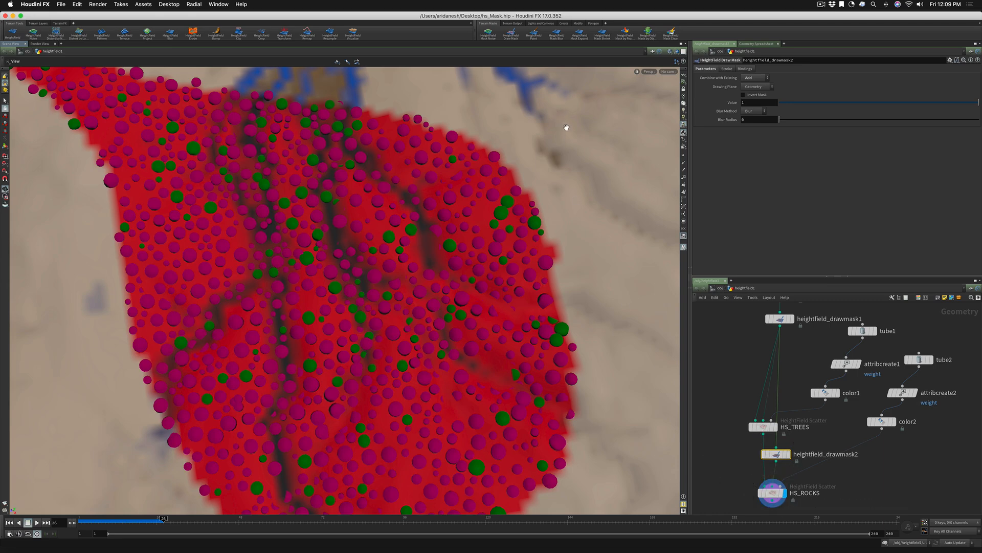
key("Return")
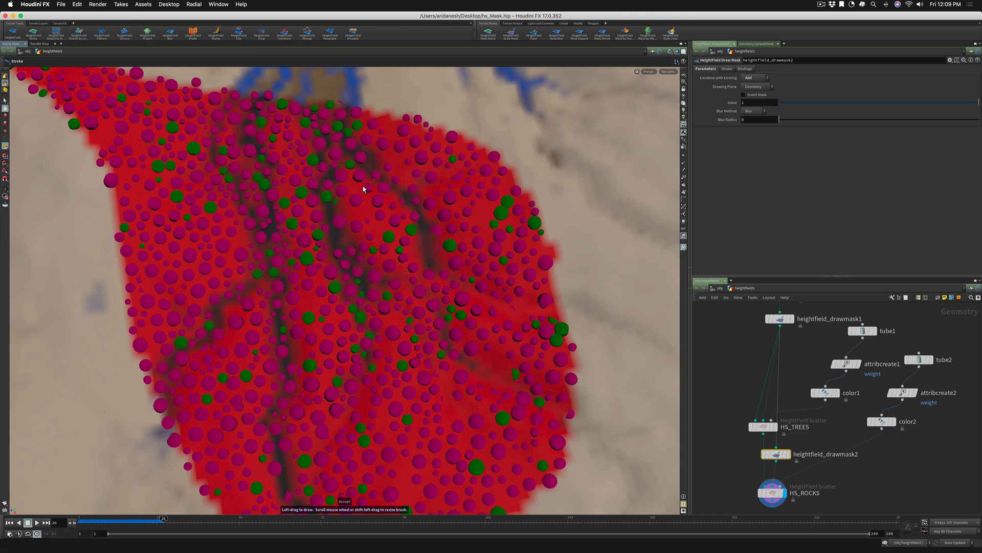
mouse_move(531, 121)
left_mouse_down()
mouse_move(521, 151)
mouse_move(541, 174)
mouse_move(563, 255)
left_mouse_up()
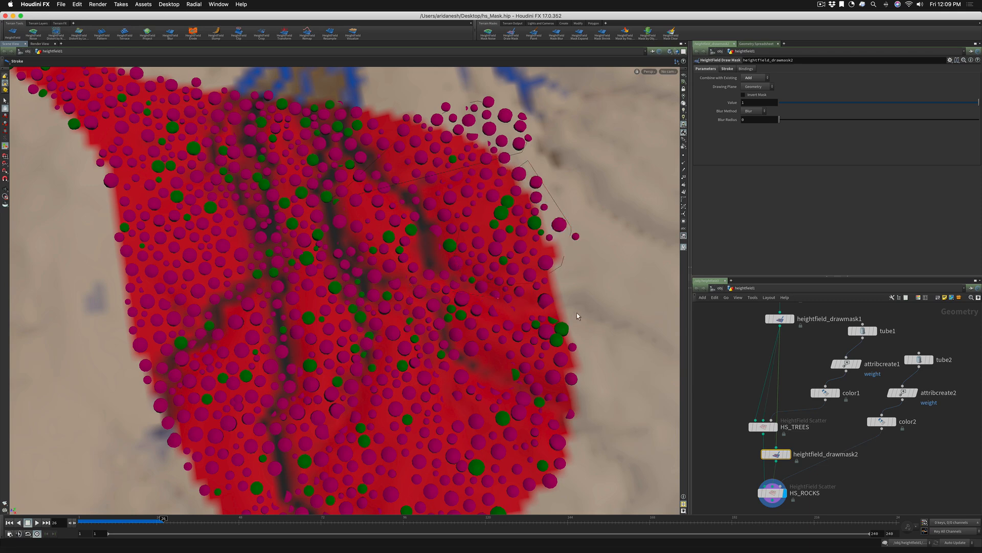
mouse_move(650, 378)
left_mouse_down()
mouse_move(670, 457)
mouse_move(608, 478)
mouse_move(521, 481)
left_mouse_up()
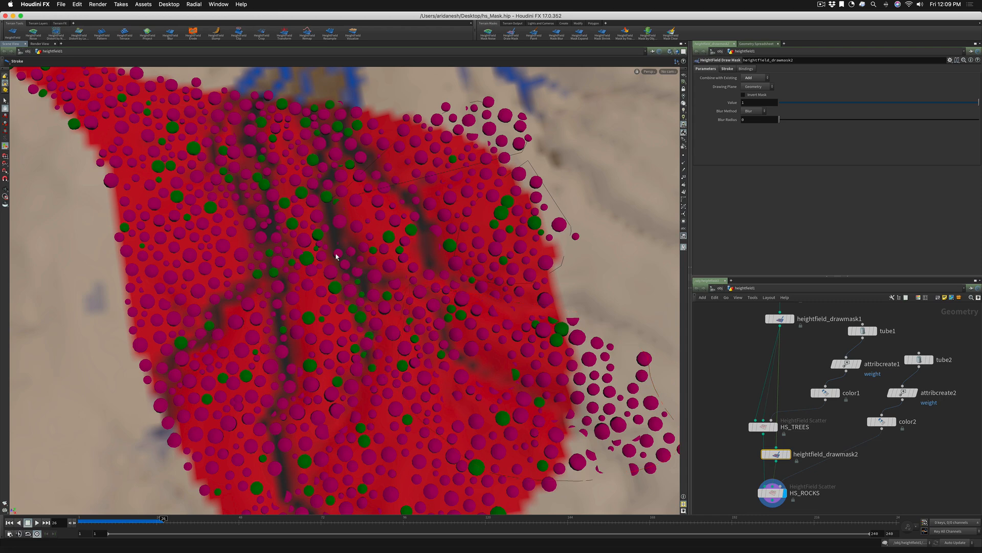
right_click_drag(349, 217, 241, 279, "alt")
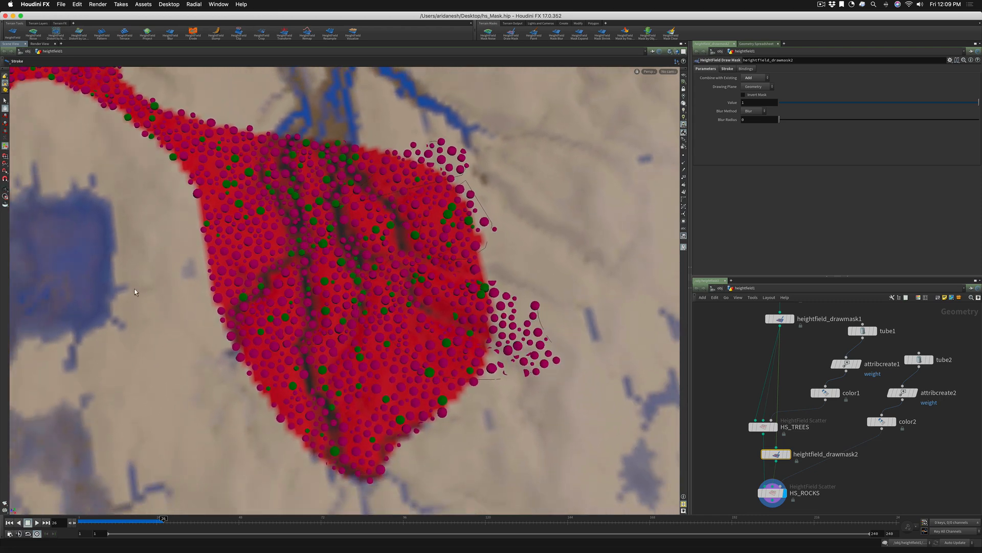
mouse_move(277, 218)
left_mouse_down()
mouse_move(328, 235)
mouse_move(324, 285)
mouse_move(251, 346)
mouse_move(174, 361)
left_mouse_up()
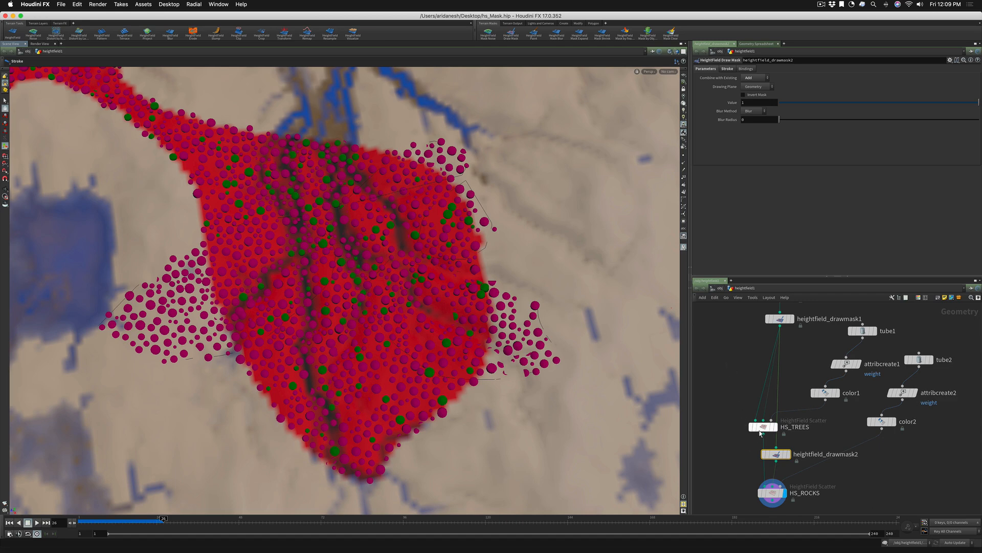
Set the Scatter Method of HS_ROCKS to By Density using Mask Layer
left_click(771, 493)
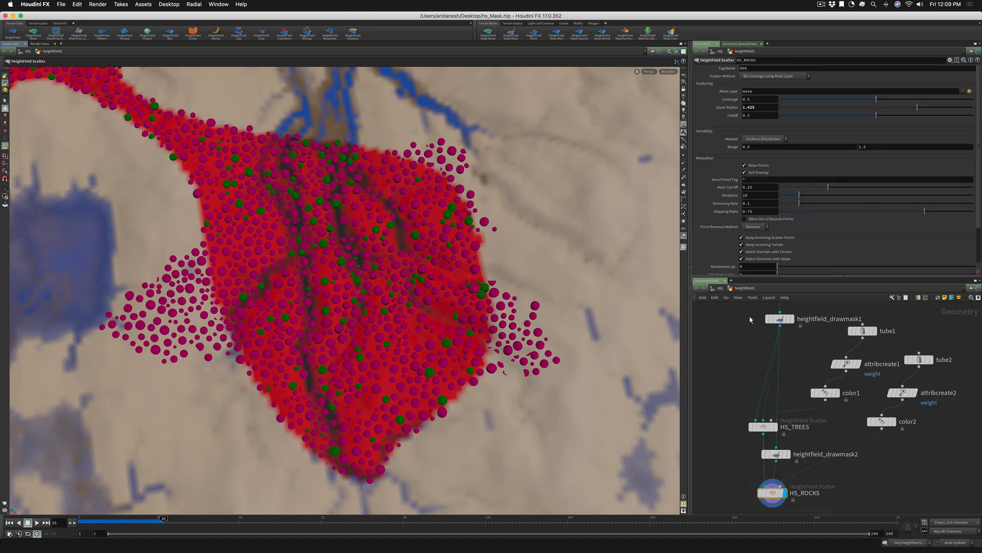
left_click(759, 77)
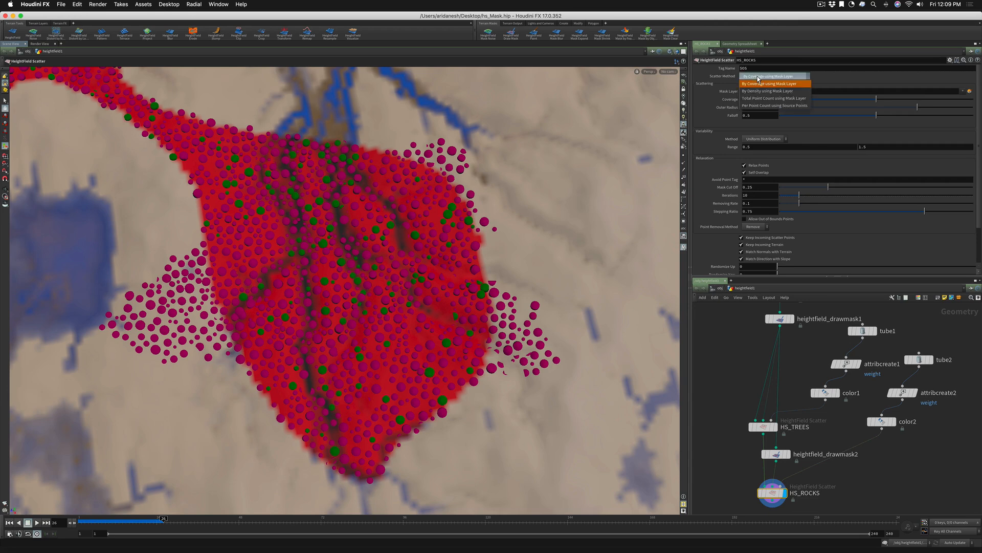
left_click(761, 91)
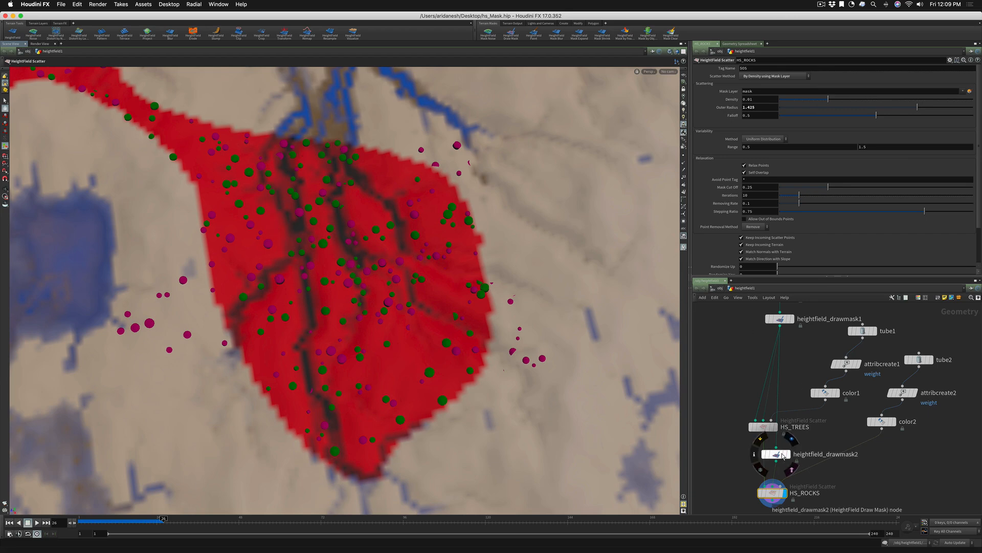
Paint another mask area in heightfield_drawmask2 along the upper-right edge of the red region
left_click(780, 455)
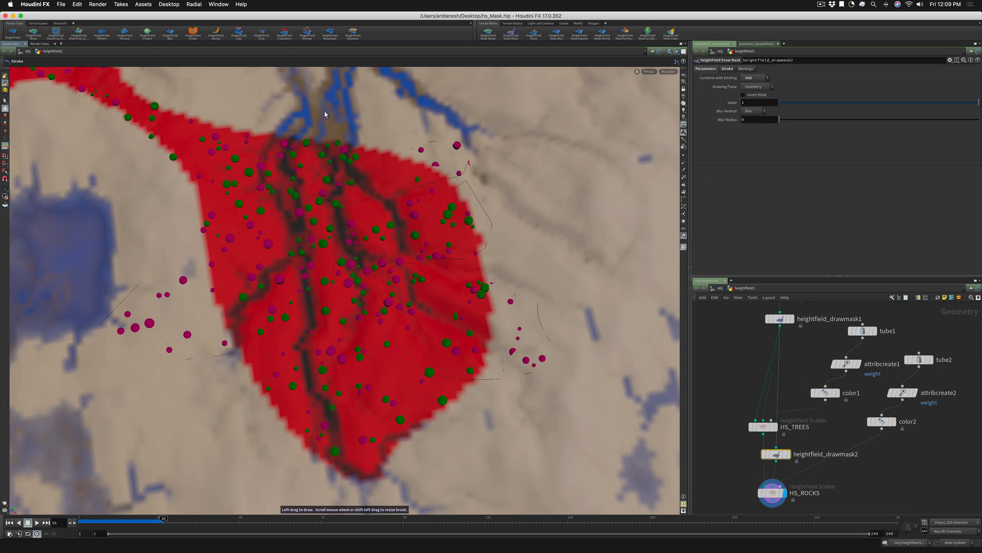
left_click_drag(324, 112, 291, 230)
left_click_drag(476, 231, 511, 102)
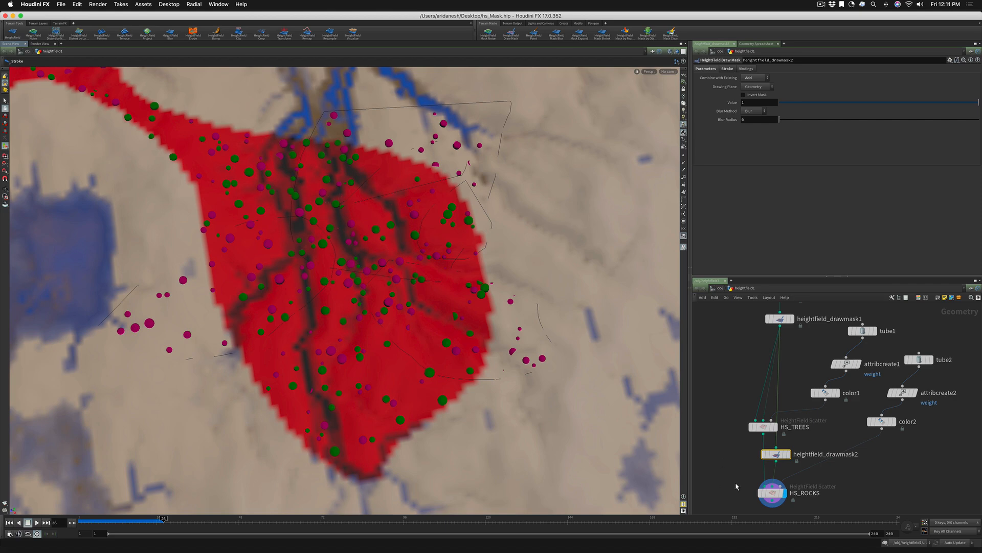
Set the HS_ROCKS Scatter Method to Per Point Count using Source Points and lower Exact Number to about 4
mouse_move(775, 494)
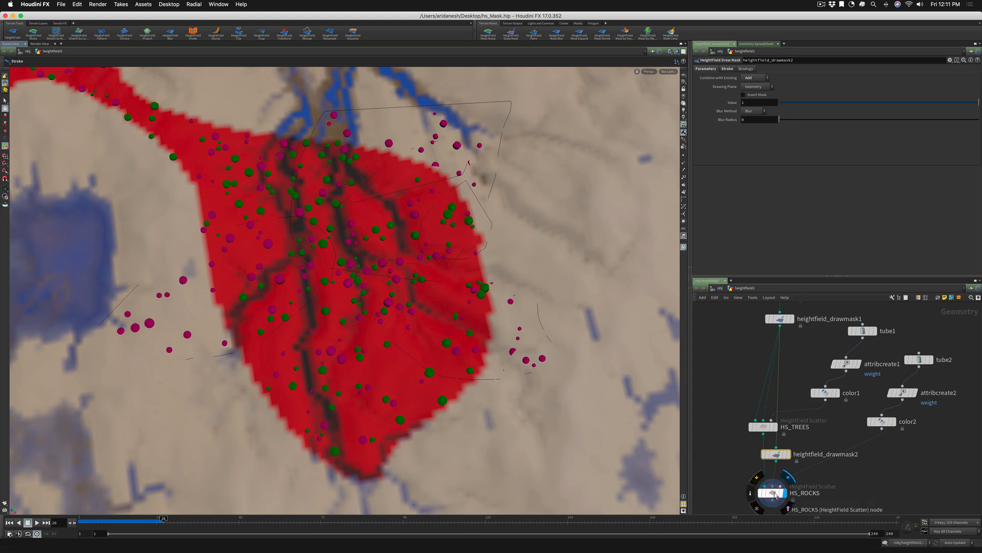
middle_click_drag(774, 494, 766, 449)
left_click_drag(766, 450, 766, 464)
left_click(767, 77)
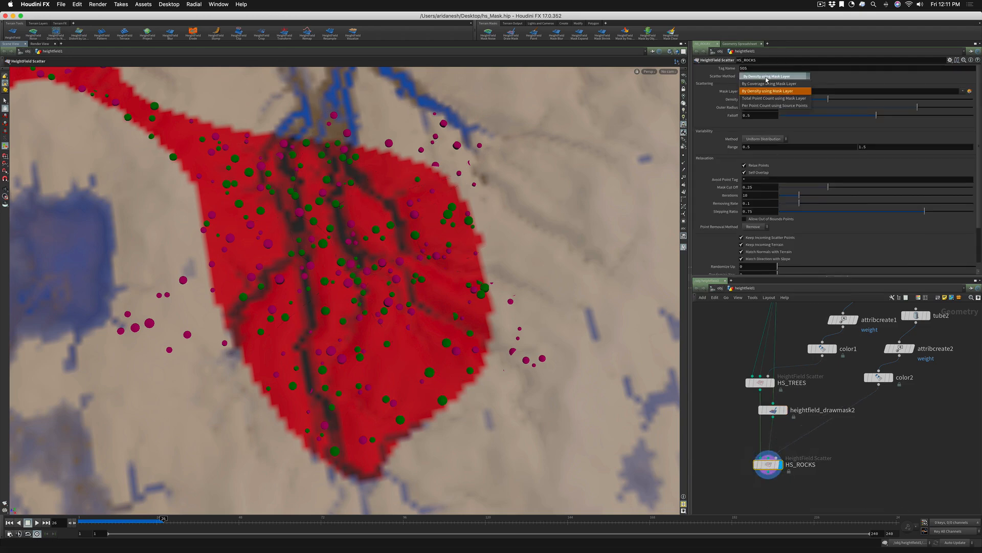
left_click(764, 102)
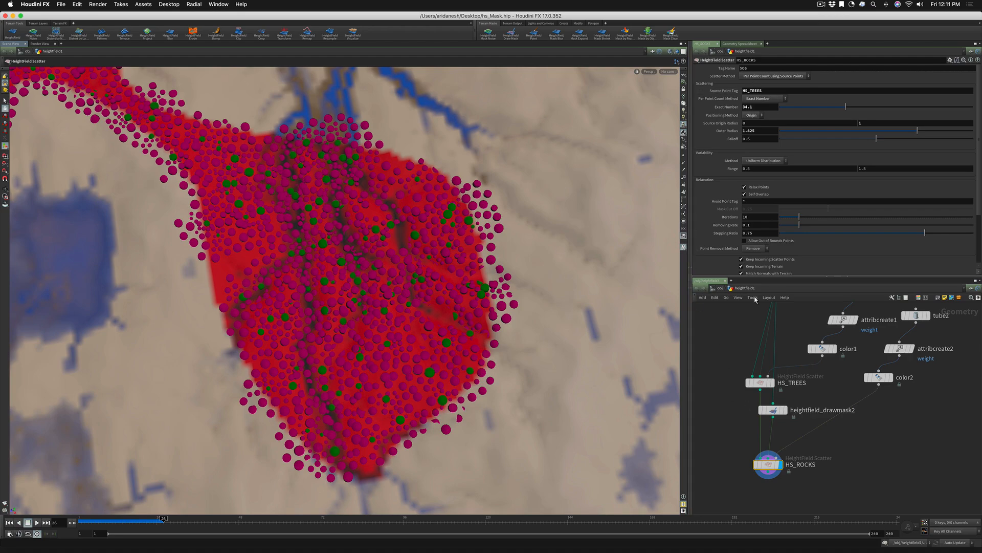
left_click_drag(845, 107, 789, 107)
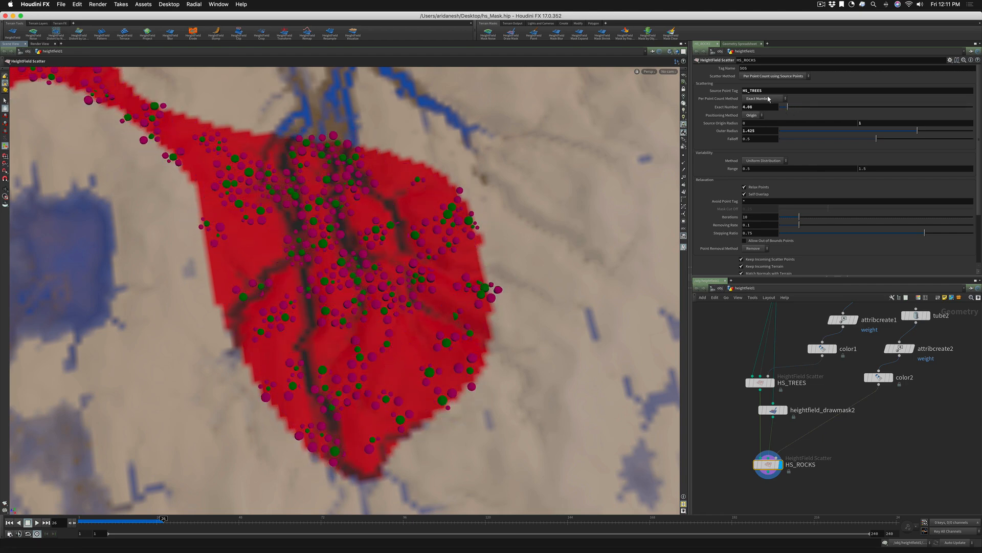
Set the Per Point Count Method to Poisson Distribution, trying an upper Range value of 5 before setting it to 10
left_click(764, 98)
left_click(763, 105)
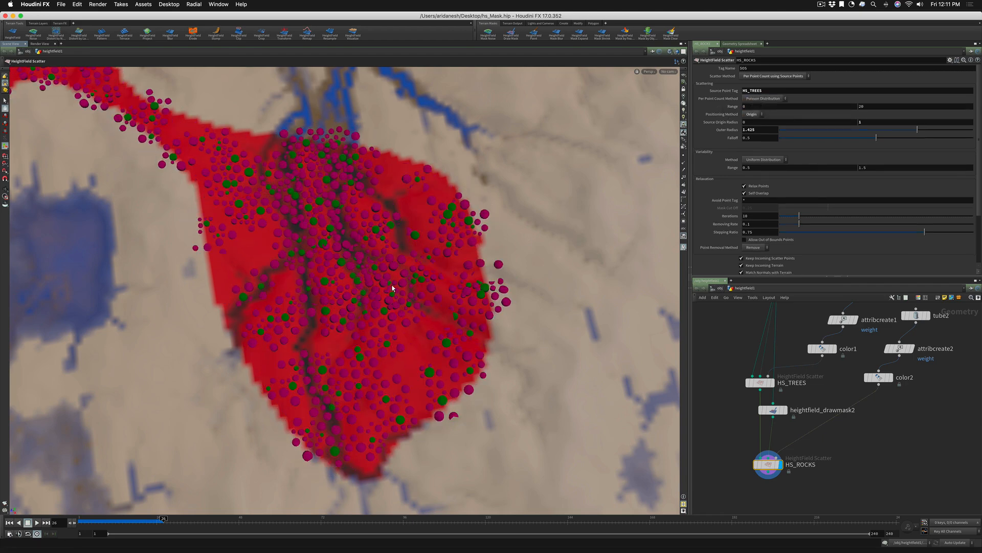
right_click_drag(392, 285, 436, 276, "alt")
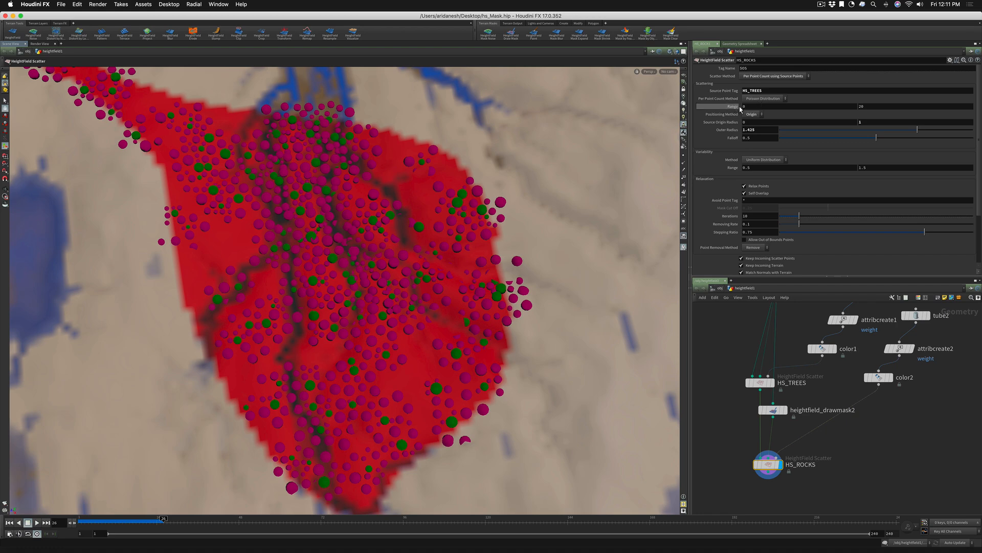
type("5")
key("Return")
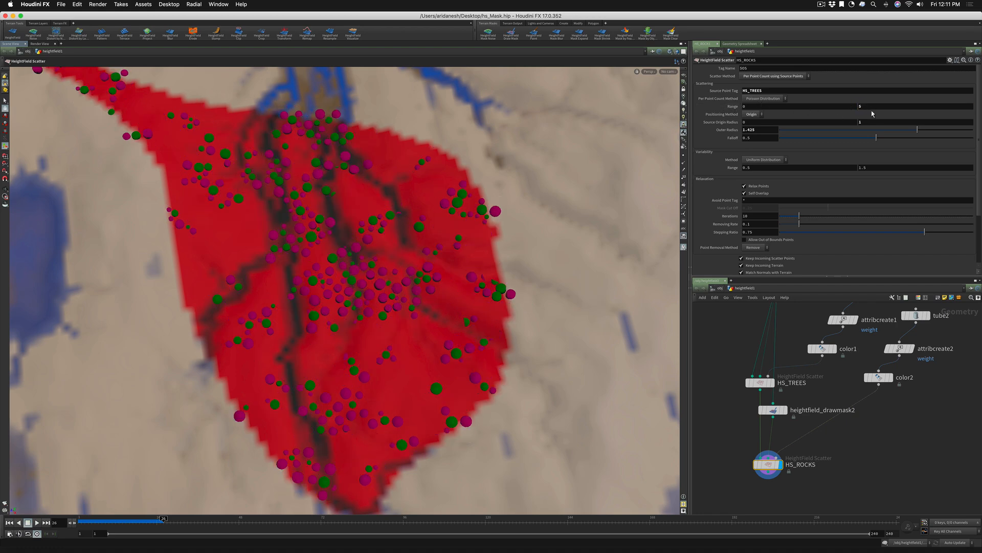
left_click(862, 106)
type("10")
key("Return")
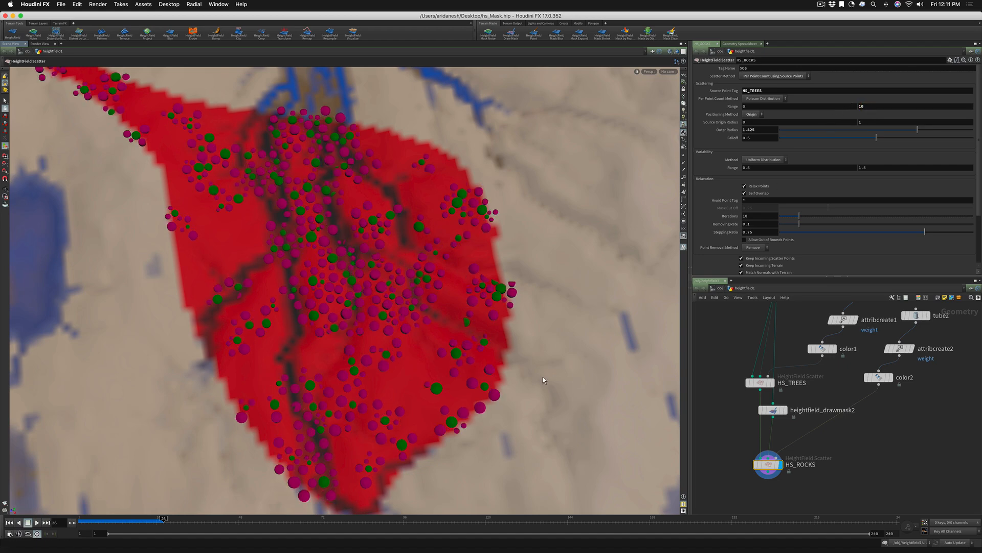
Add a Merge node and insert it on the wire between color2 and the HS_ROCKS scatter node
middle_click_drag(870, 455, 853, 469)
left_click(850, 469)
key("Tab")
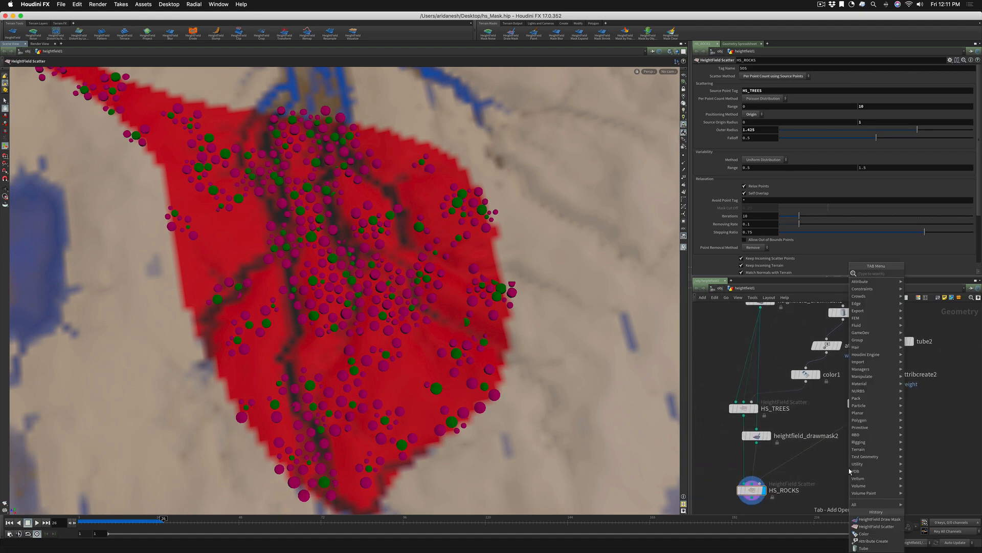
type("mer")
key("Return")
left_click(849, 468)
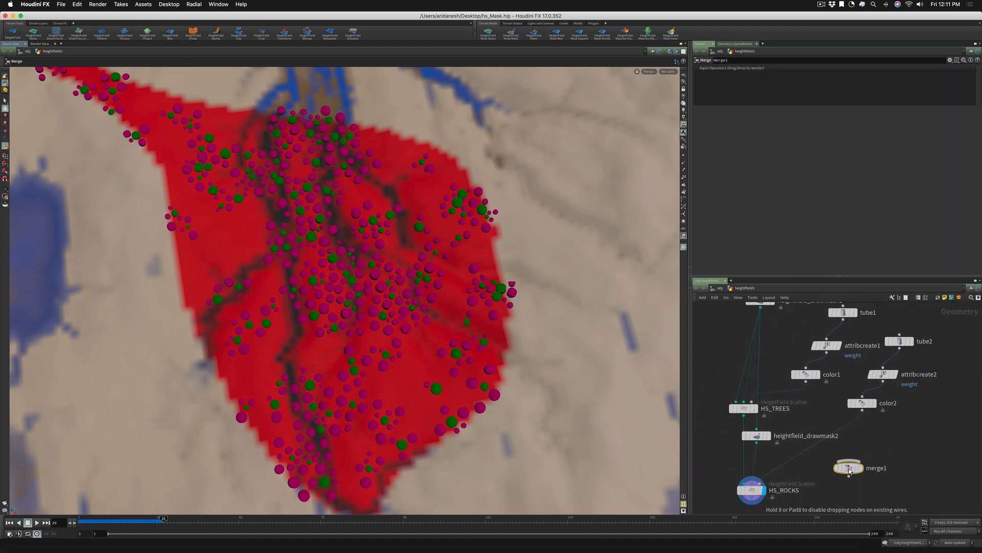
left_click_drag(849, 468, 809, 454)
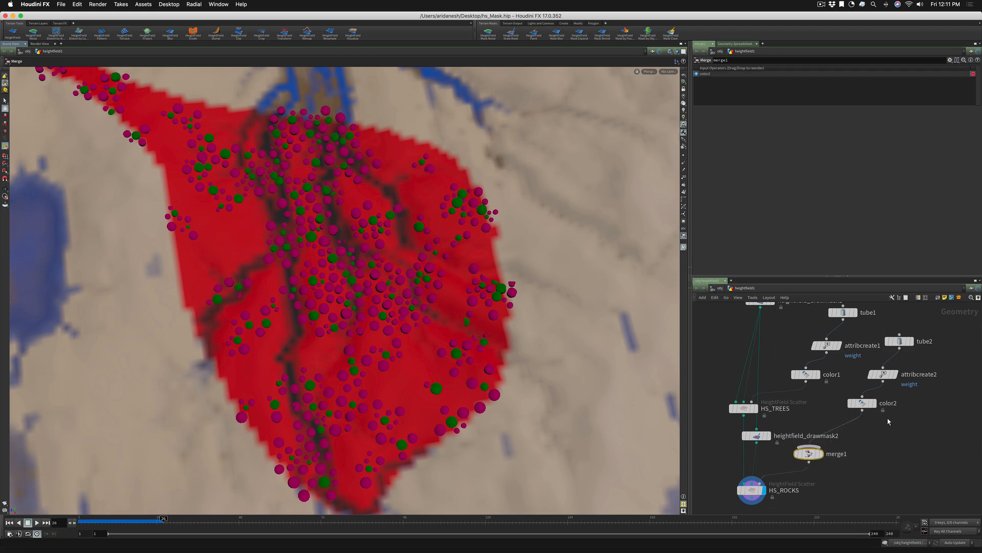
left_click_drag(863, 403, 872, 408)
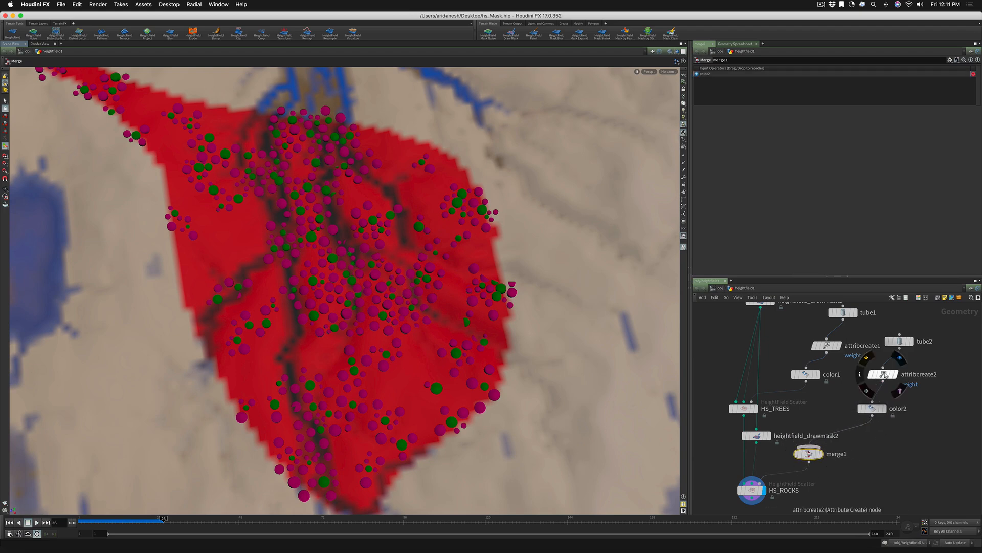
Check attribcreate2's weight value, duplicate the tube2 and attribcreate2 pair twice, and place the copies beside the originals
left_click(885, 375)
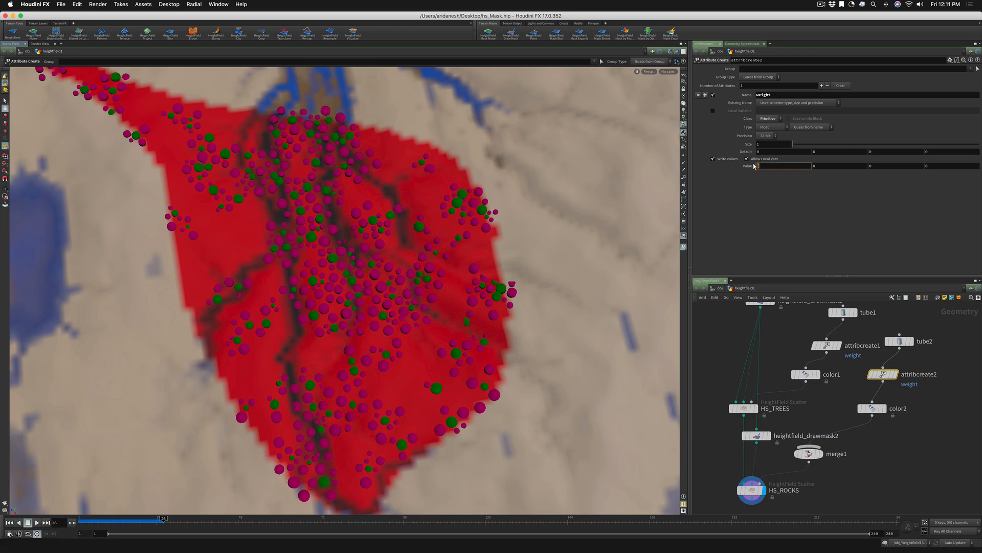
key("Return")
middle_click_drag(901, 332, 830, 334)
left_click_drag(824, 321, 956, 387)
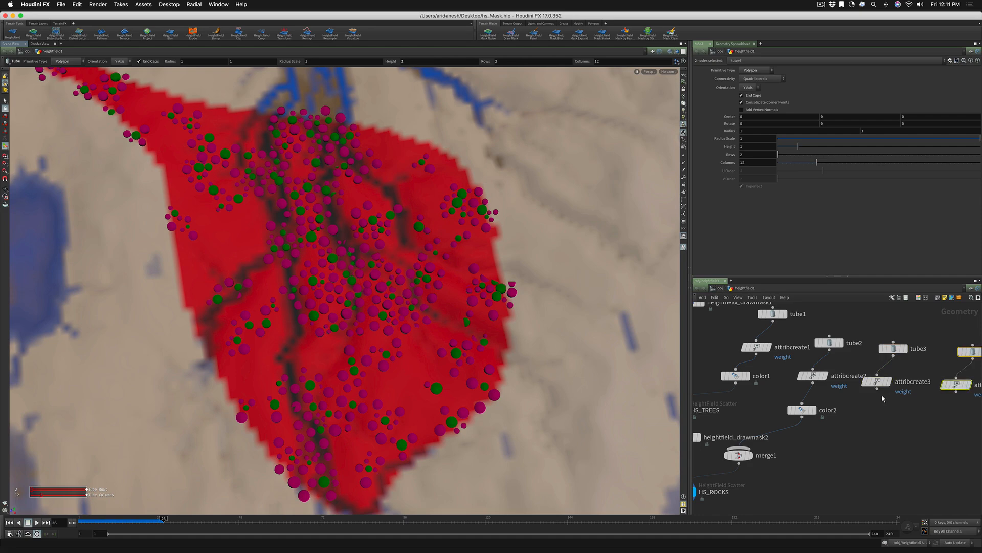
Set the weight attribute's value to 0.3 in attribcreate3 and to 0.2 in attribcreate4
scroll(887, 419, "down", 2)
left_click(878, 388)
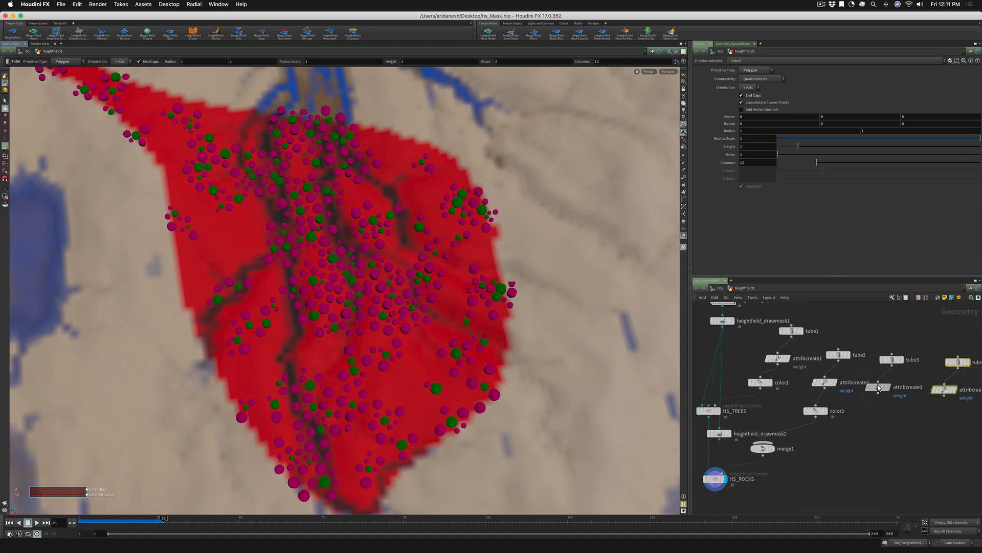
left_click(760, 166)
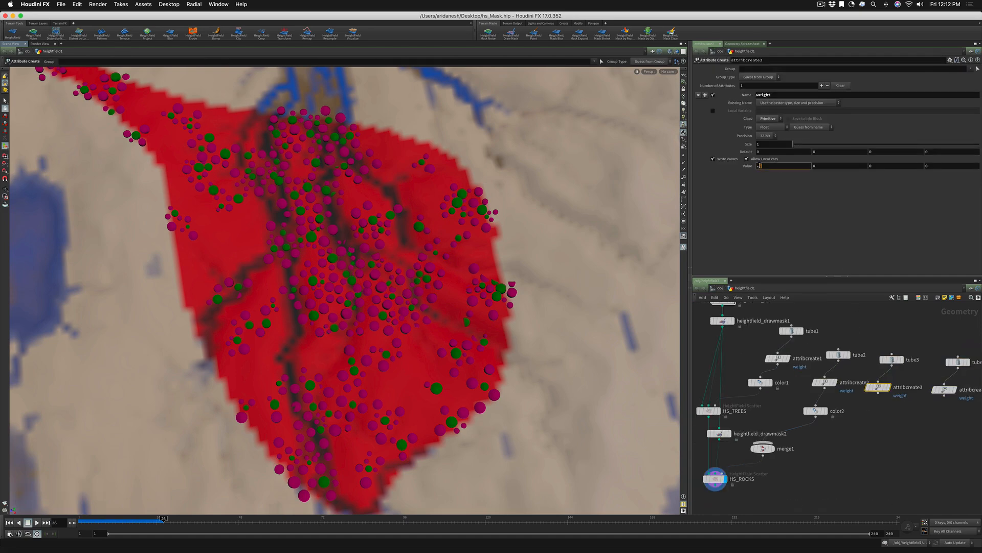
type("3")
key("Return")
left_click(944, 390)
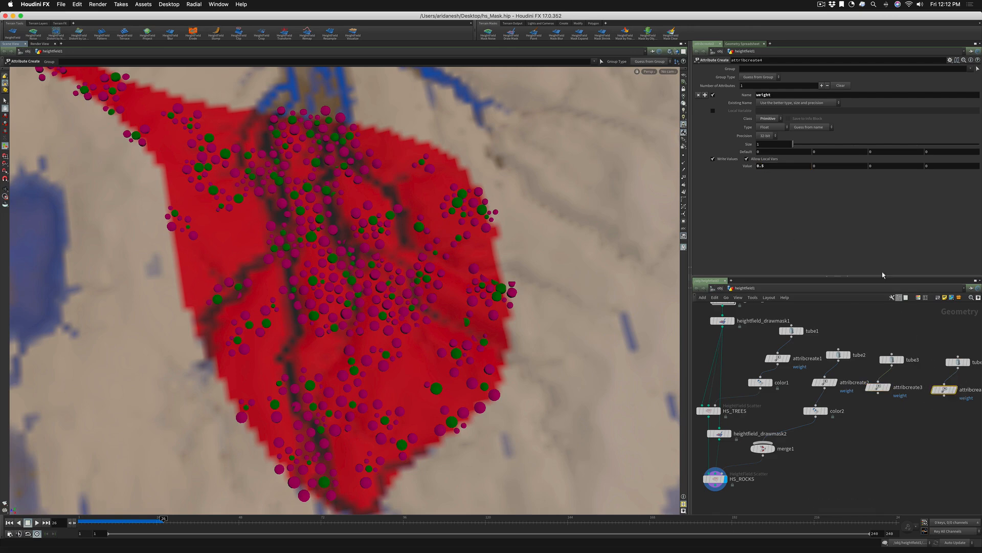
left_click(766, 168)
type("2")
key("Return")
Duplicate color2 twice and wire one copy under attribcreate3 and the other under attribcreate4
mouse_move(881, 391)
mouse_move(816, 412)
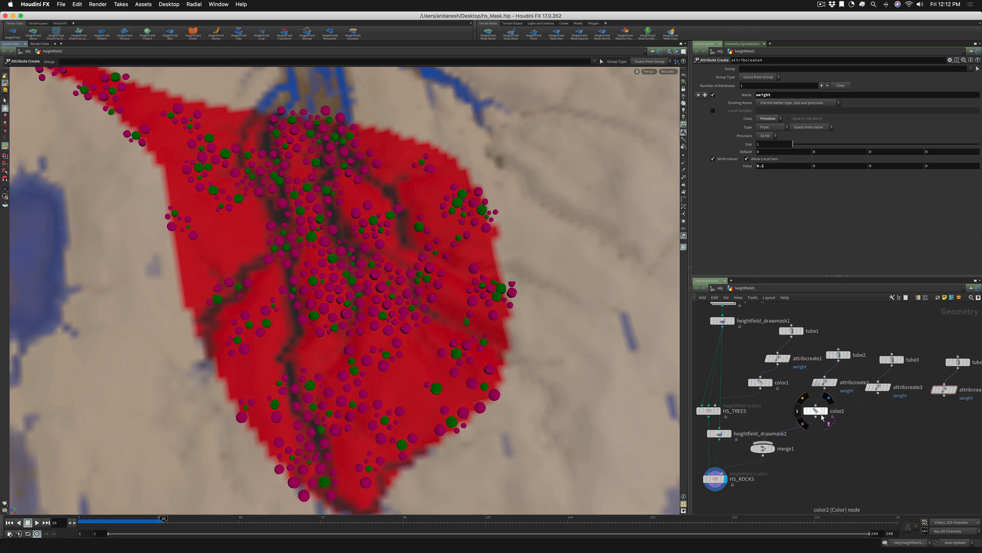
left_click_drag(816, 413, 932, 424, "alt")
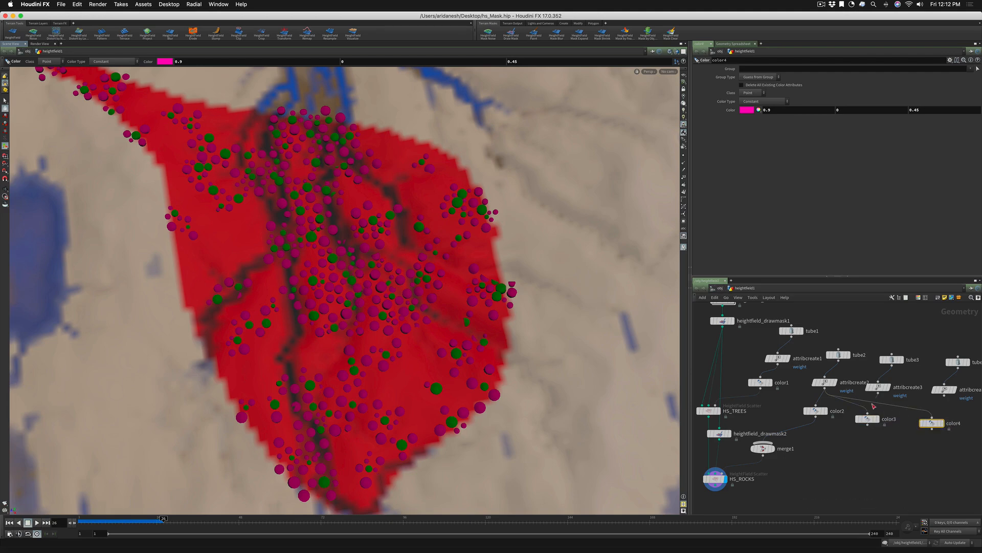
mouse_move(932, 421)
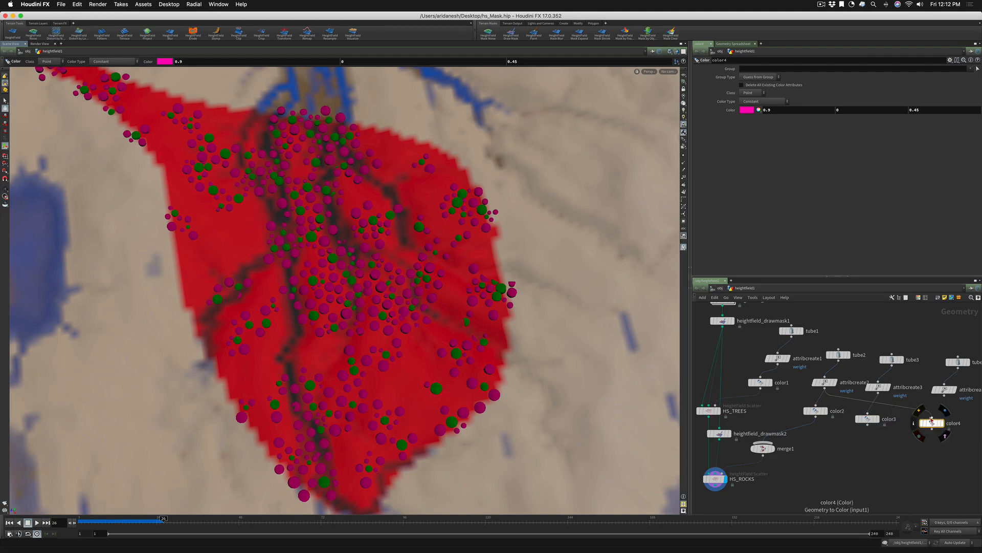
Set color3 to yellow (0.9, 0.9, 0) and color4 to near-black (0.0125 in all channels)
left_click(867, 418)
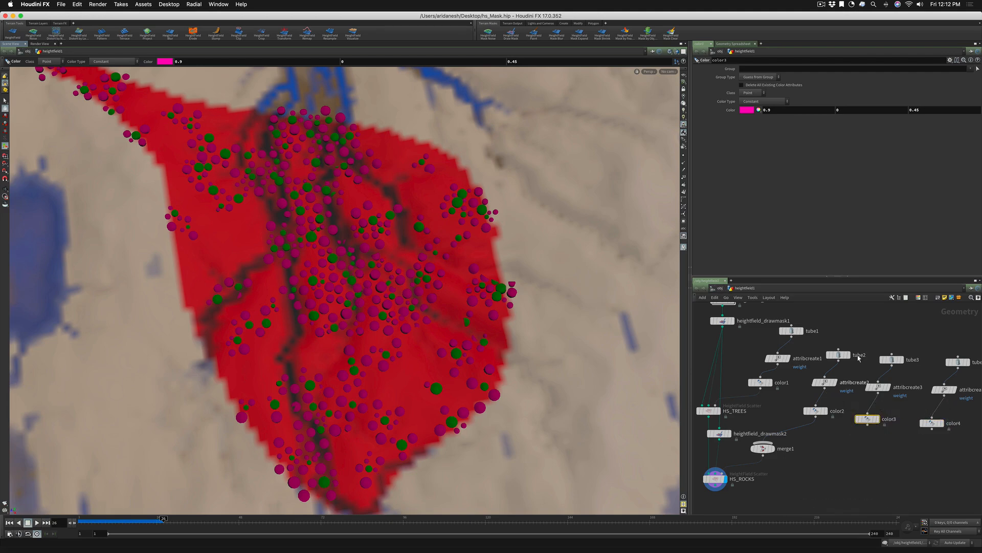
left_click(746, 109)
left_click(742, 59)
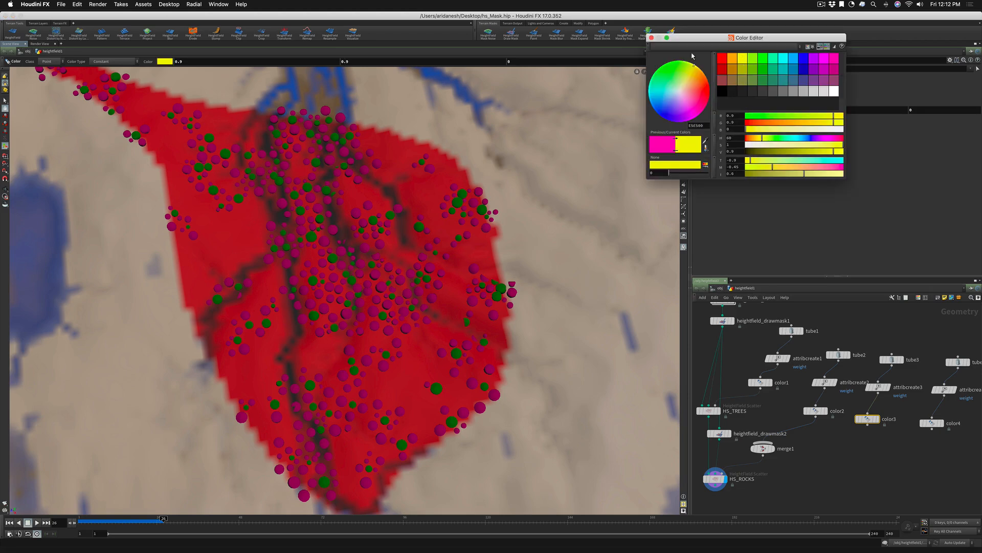
left_click(652, 38)
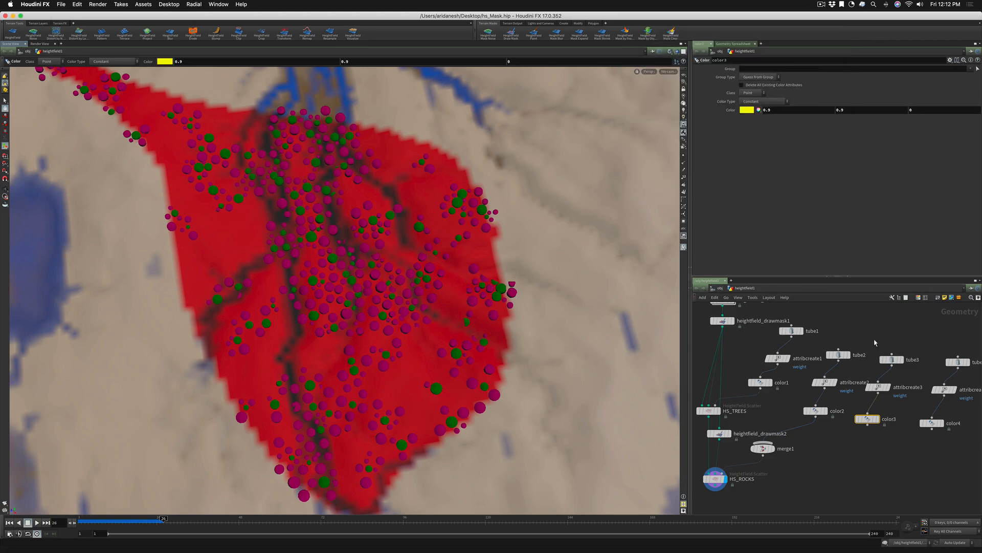
left_click(939, 423)
left_click(748, 110)
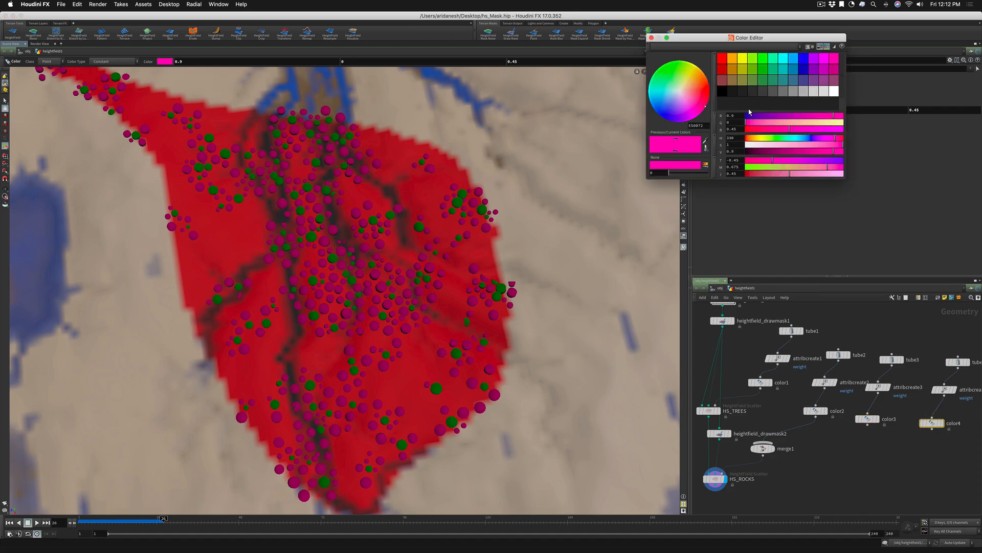
left_click(740, 92)
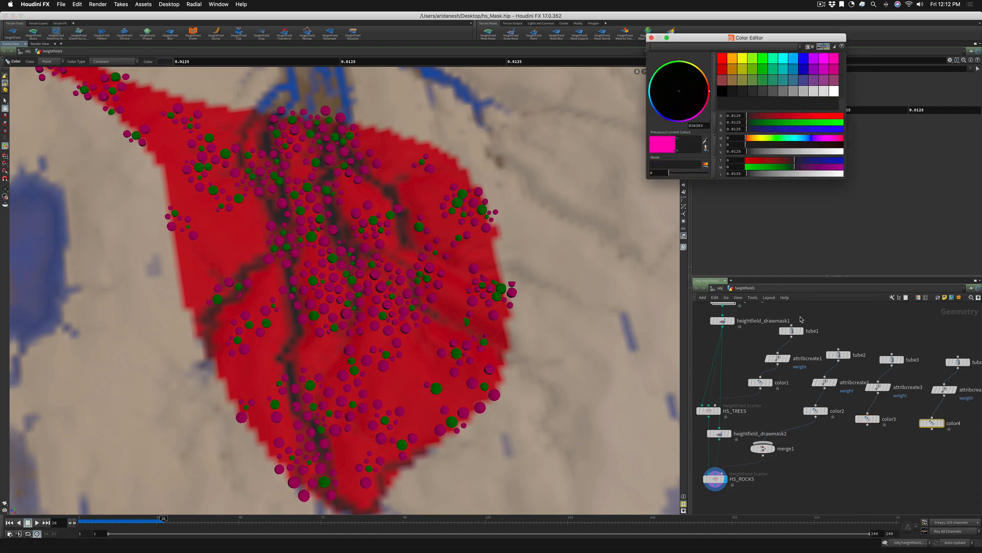
Connect the outputs of color3 and color4 to merge1 and inspect the rock variants scattered on the terrain
left_click(870, 425)
left_click(756, 452)
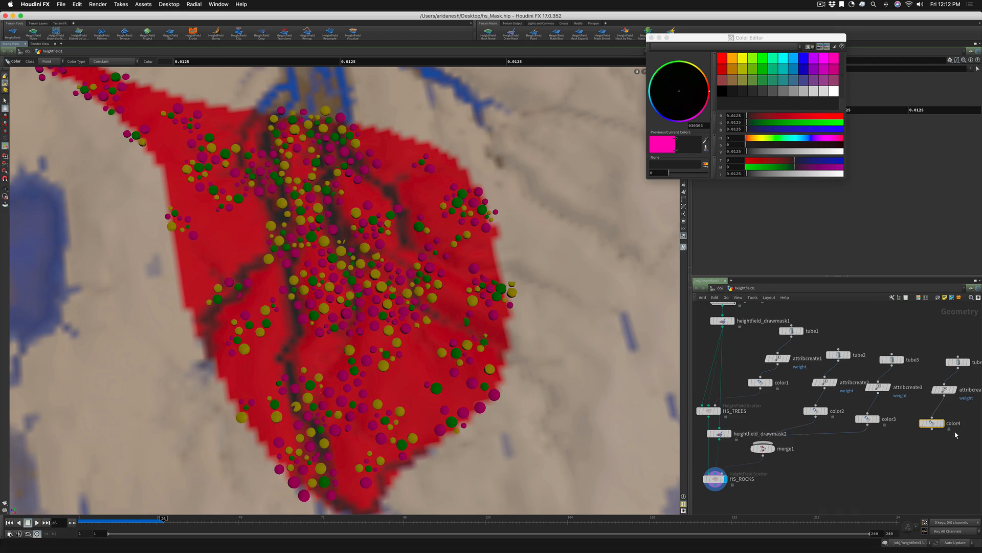
left_click(932, 429)
left_click_drag(802, 440, 795, 439)
left_click(793, 439)
left_click(930, 430)
left_click(776, 444)
key("Escape")
scroll(379, 276, "up", 4)
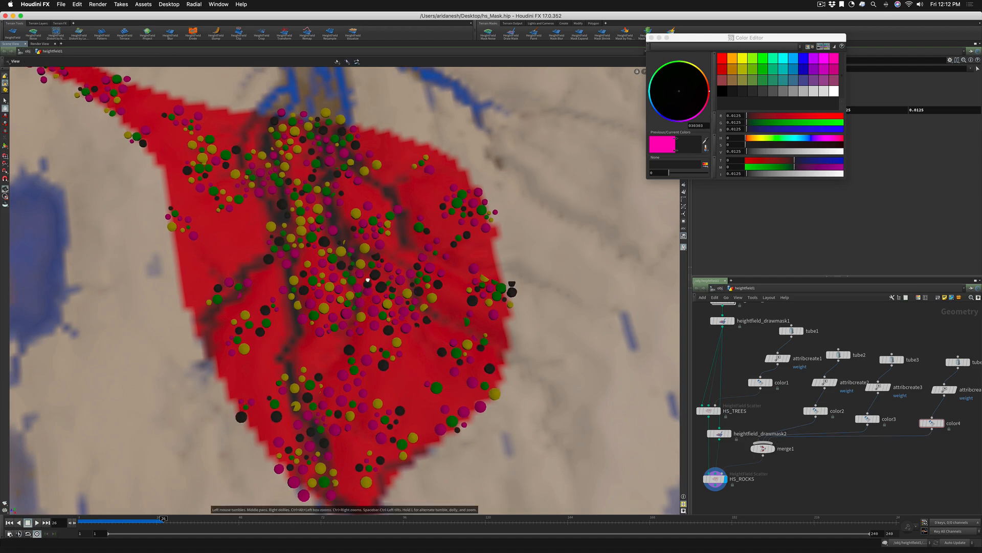
left_click_drag(372, 282, 374, 317, "alt")
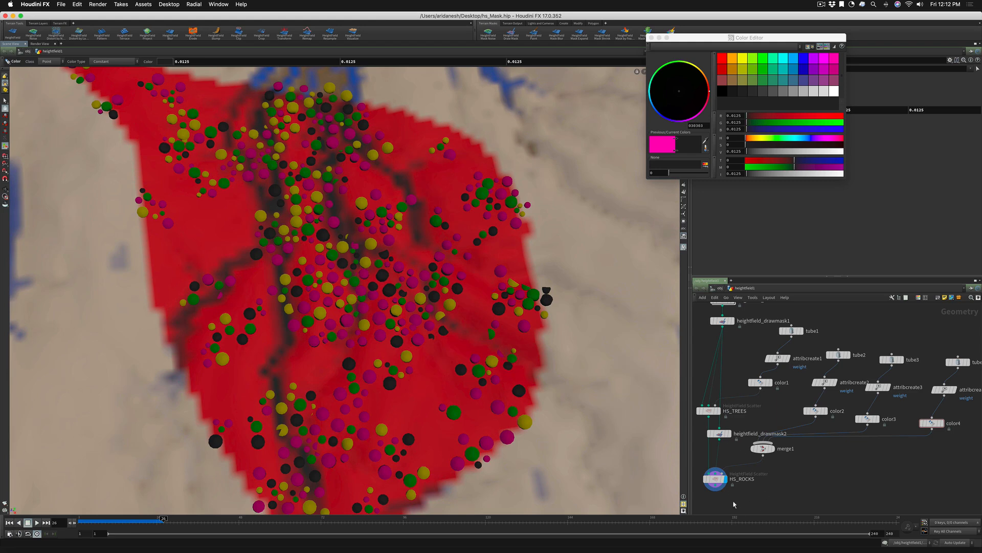